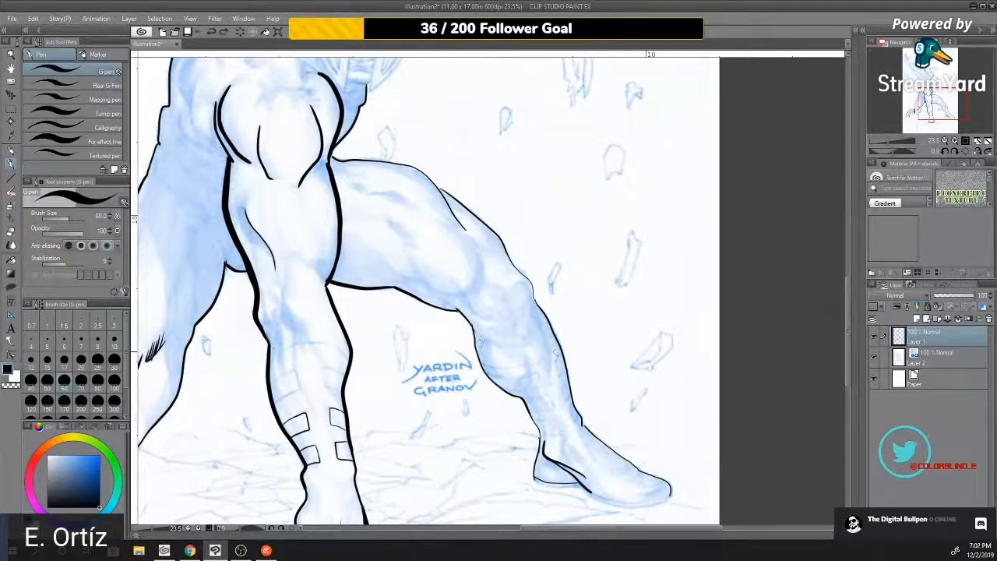
- Ink the top edge of the boot across the outstretched leg's shin with the G-pen, undoing strokes that miss the sketch
{"action": "left_click_drag", "start_coordinate": [554, 339], "coordinate": [546, 359]}
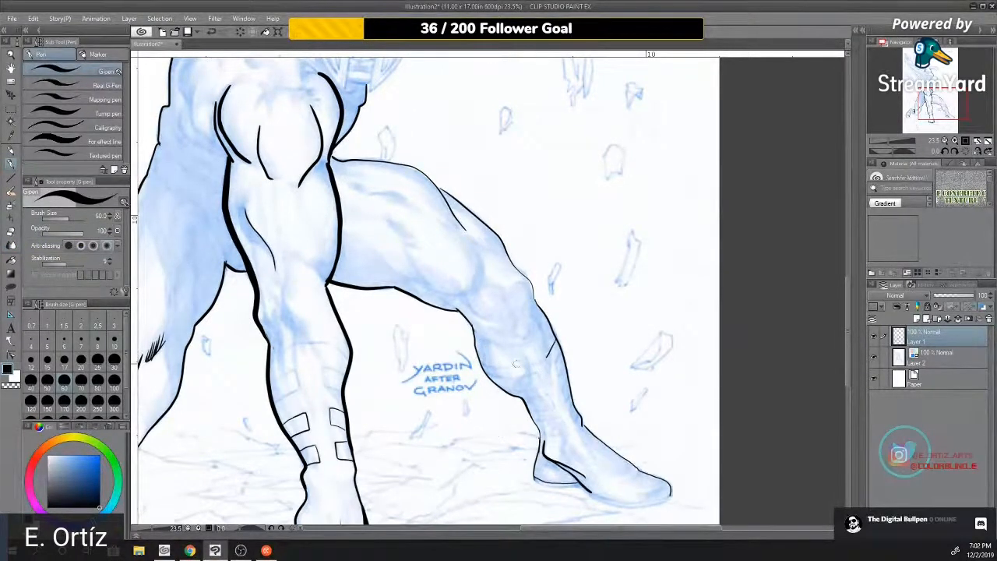
{"action": "left_click_drag", "start_coordinate": [509, 365], "coordinate": [505, 365]}
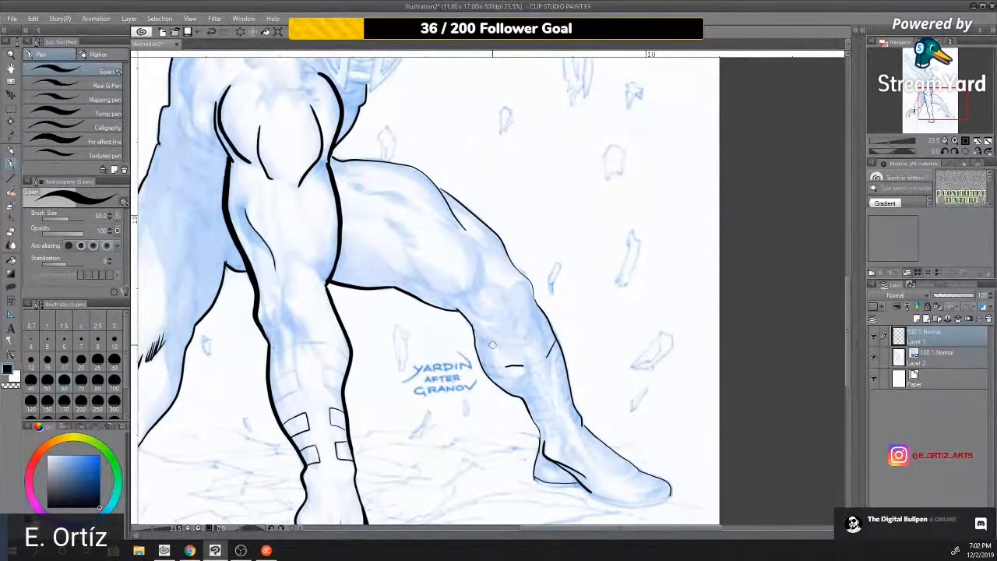
{"action": "key", "text": "ctrl+z"}
{"action": "left_click_drag", "start_coordinate": [510, 366], "coordinate": [481, 364]}
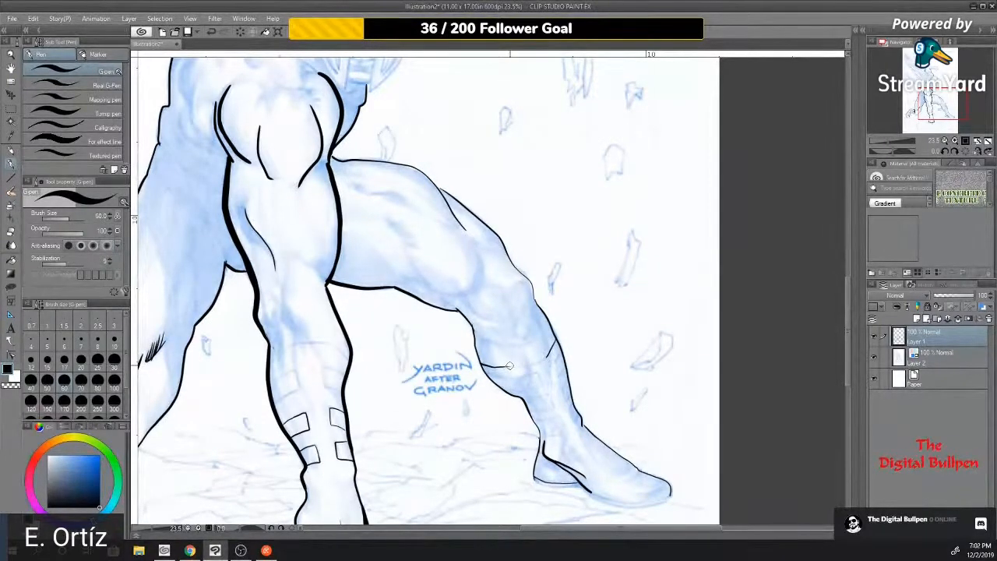
{"action": "left_click_drag", "start_coordinate": [518, 366], "coordinate": [552, 349]}
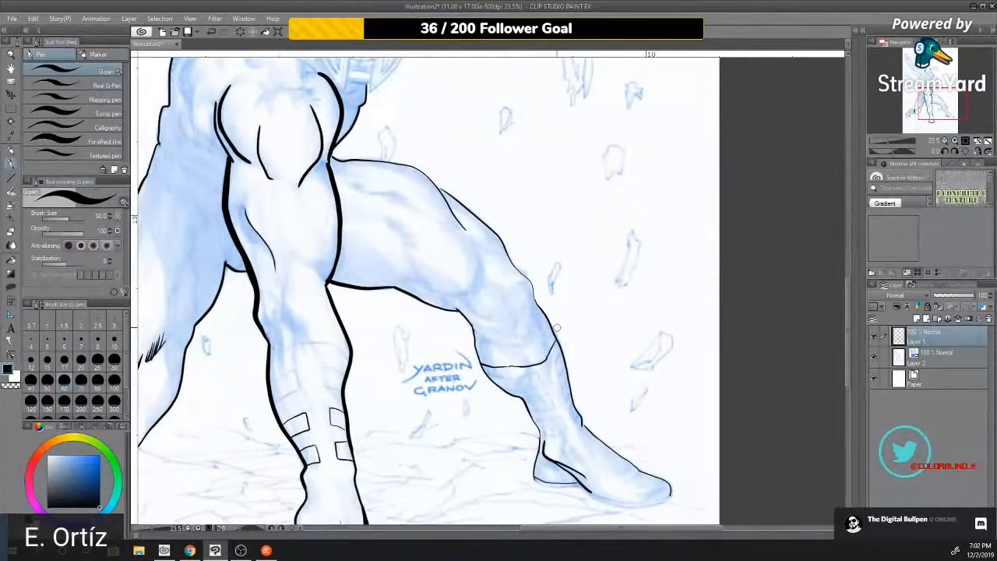
{"action": "key", "text": "ctrl+z"}
- Ink the shin line and the first strap shapes along the outer edge of the outstretched leg's boot
{"action": "mouse_move", "coordinate": [538, 373]}
{"action": "left_mouse_down"}
{"action": "mouse_move", "coordinate": [549, 399]}
{"action": "mouse_move", "coordinate": [562, 390]}
{"action": "left_mouse_up"}
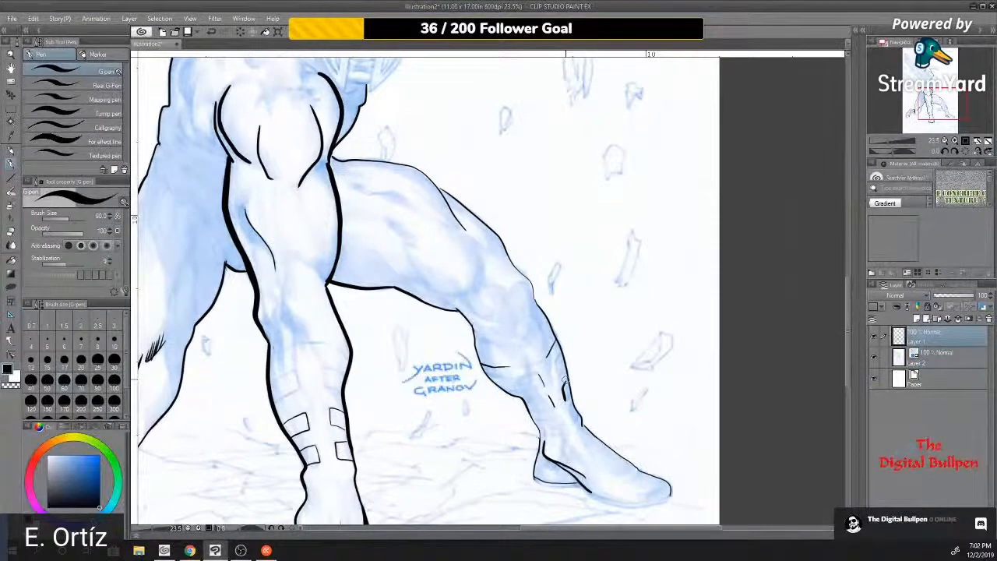
{"action": "key", "text": "ctrl+z"}
{"action": "mouse_move", "coordinate": [563, 399]}
{"action": "left_mouse_down"}
{"action": "mouse_move", "coordinate": [566, 382]}
{"action": "mouse_move", "coordinate": [568, 410]}
{"action": "mouse_move", "coordinate": [576, 409]}
{"action": "left_mouse_up"}
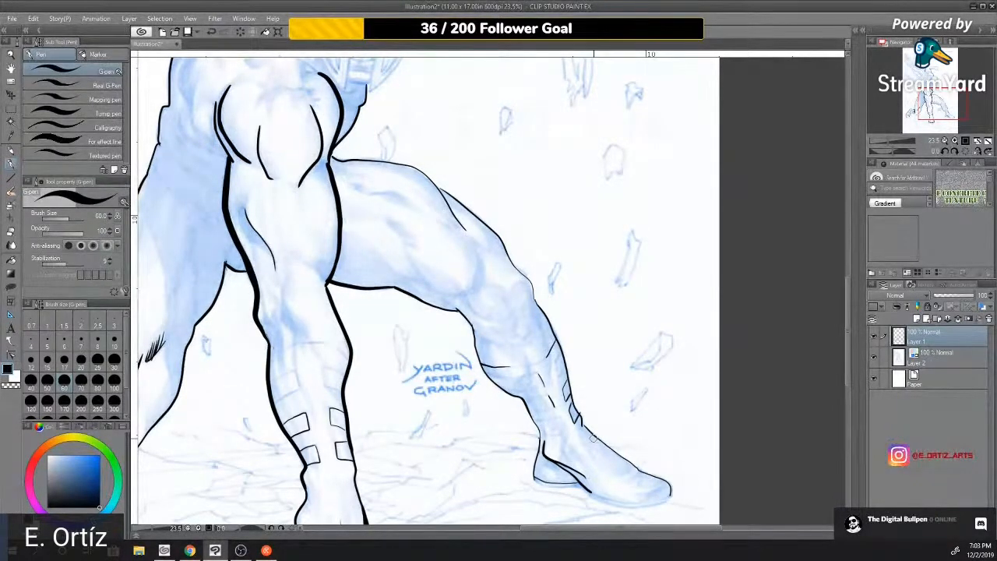
- Ink the kneecap contours of the outstretched leg and the upper strap shapes along the boot's outer edge
{"action": "mouse_move", "coordinate": [475, 255]}
{"action": "left_mouse_down"}
{"action": "mouse_move", "coordinate": [472, 290]}
{"action": "mouse_move", "coordinate": [461, 296]}
{"action": "mouse_move", "coordinate": [485, 315]}
{"action": "mouse_move", "coordinate": [465, 300]}
{"action": "left_mouse_up"}
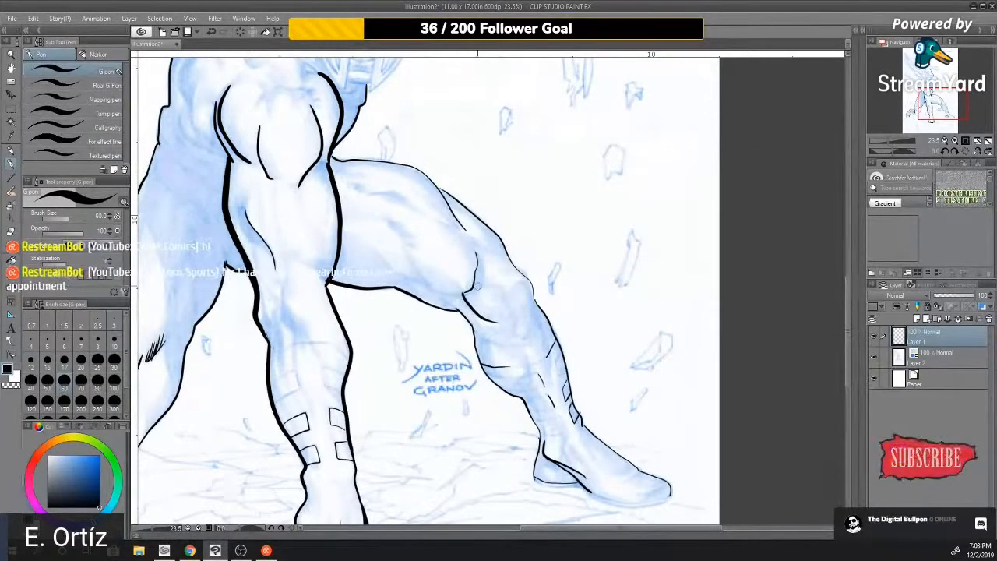
{"action": "left_click_drag", "start_coordinate": [500, 285], "coordinate": [504, 298]}
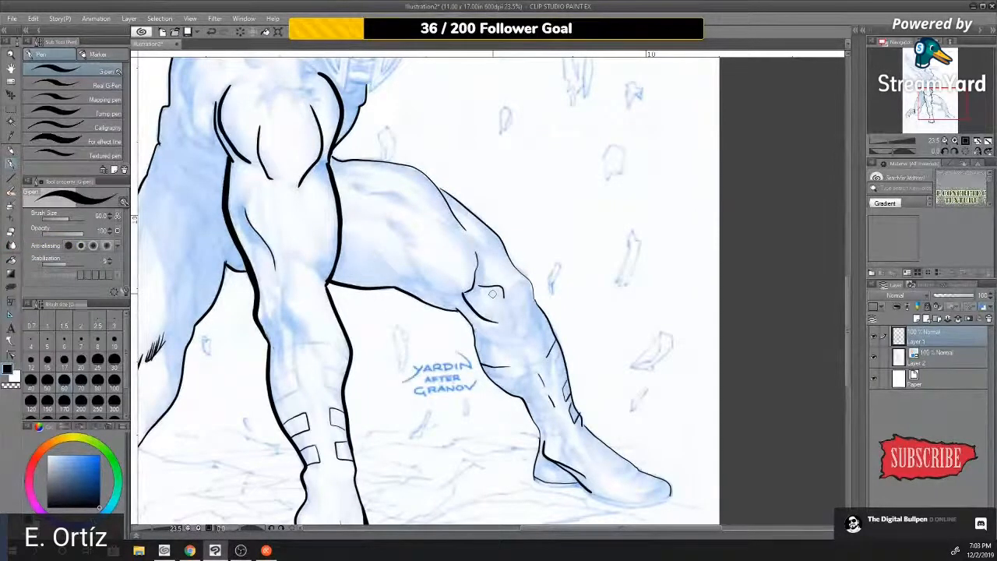
{"action": "mouse_move", "coordinate": [509, 299]}
{"action": "left_mouse_down"}
{"action": "mouse_move", "coordinate": [518, 281]}
{"action": "mouse_move", "coordinate": [528, 285]}
{"action": "mouse_move", "coordinate": [551, 385]}
{"action": "mouse_move", "coordinate": [567, 370]}
{"action": "mouse_move", "coordinate": [563, 349]}
{"action": "left_mouse_up"}
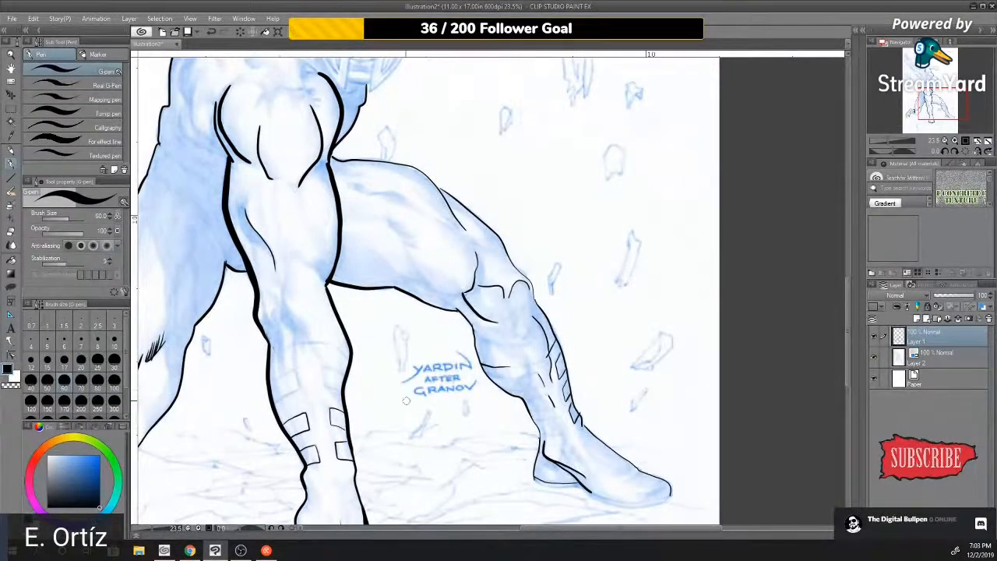
- Ink a feathered shadow on the outstretched thigh, thicken the knee line and draw the muscle contour between them
{"action": "left_click_drag", "start_coordinate": [388, 220], "coordinate": [401, 234]}
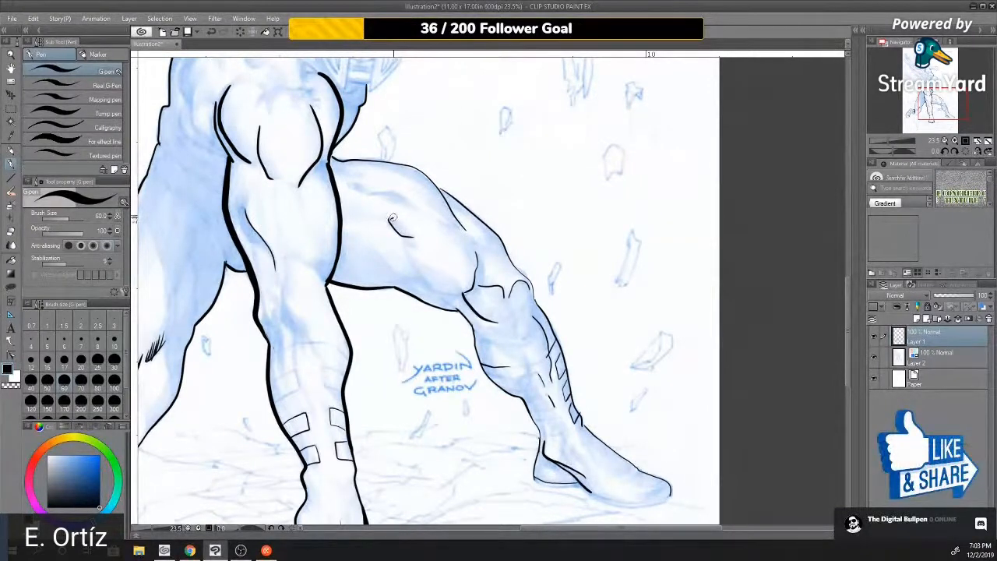
{"action": "mouse_move", "coordinate": [389, 220]}
{"action": "left_mouse_down"}
{"action": "mouse_move", "coordinate": [414, 240]}
{"action": "mouse_move", "coordinate": [409, 226]}
{"action": "left_mouse_up"}
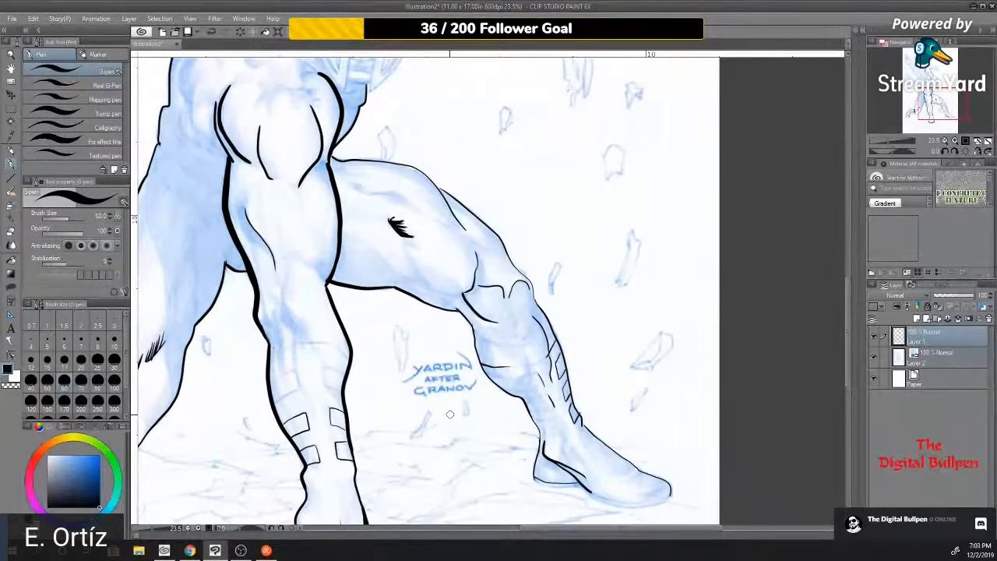
{"action": "left_click_drag", "start_coordinate": [475, 254], "coordinate": [483, 282]}
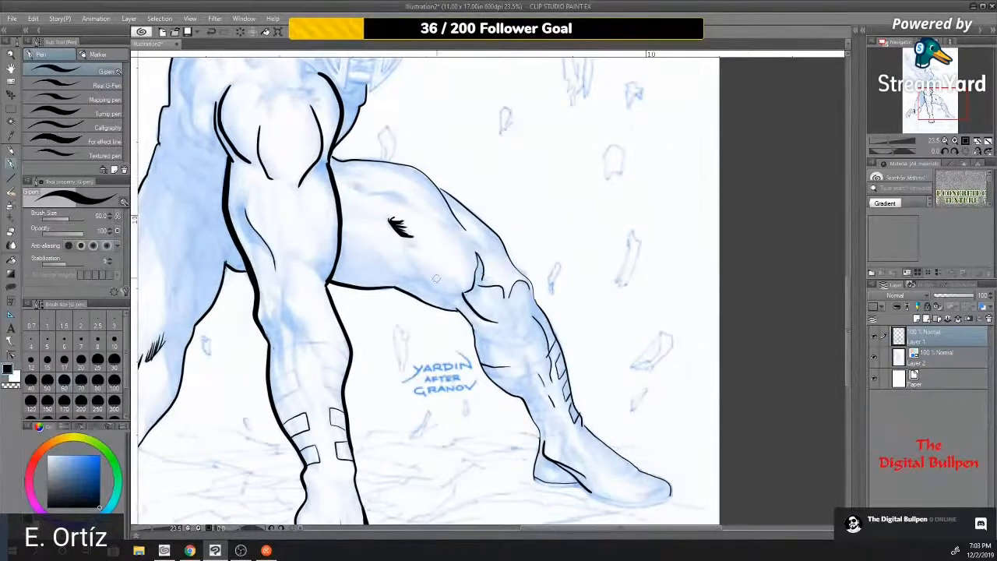
{"action": "mouse_move", "coordinate": [448, 293]}
{"action": "left_mouse_down"}
{"action": "mouse_move", "coordinate": [429, 284]}
{"action": "mouse_move", "coordinate": [401, 237]}
{"action": "left_mouse_up"}
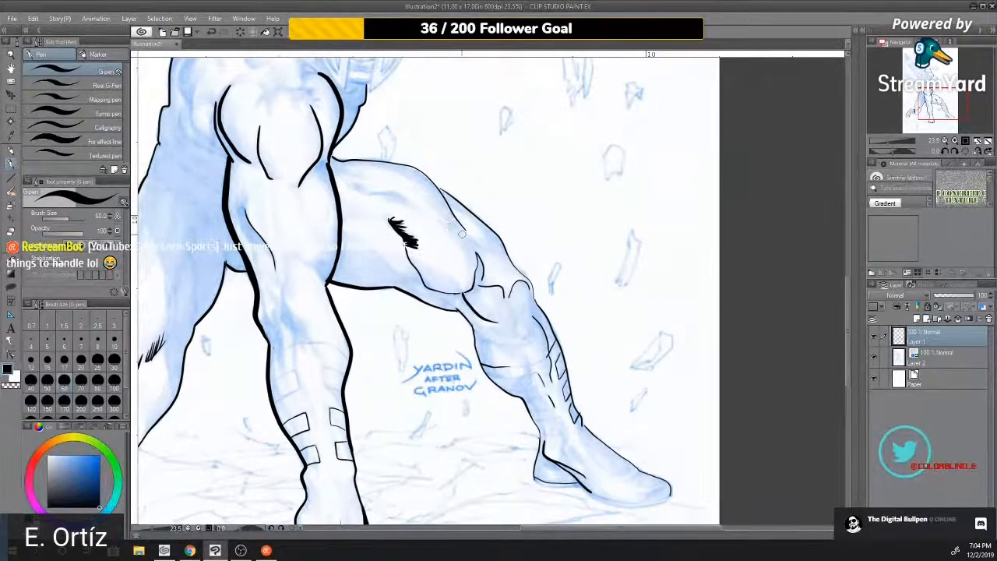
- Outline and fill a solid black shadow along the upper edge of the outstretched thigh down to the knee
{"action": "left_click_drag", "start_coordinate": [458, 225], "coordinate": [482, 246]}
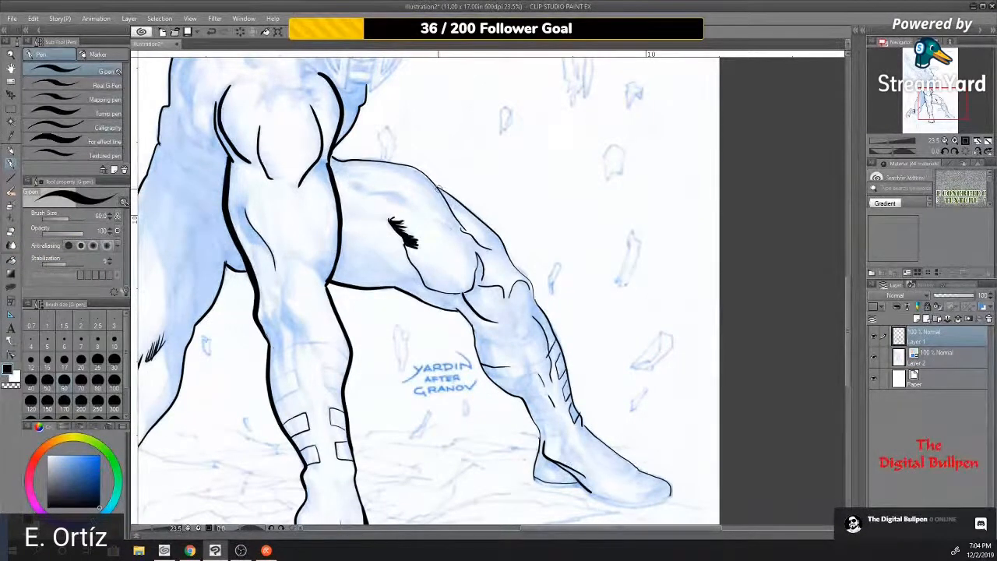
{"action": "mouse_move", "coordinate": [441, 196]}
{"action": "left_mouse_down"}
{"action": "mouse_move", "coordinate": [477, 224]}
{"action": "mouse_move", "coordinate": [484, 247]}
{"action": "left_mouse_up"}
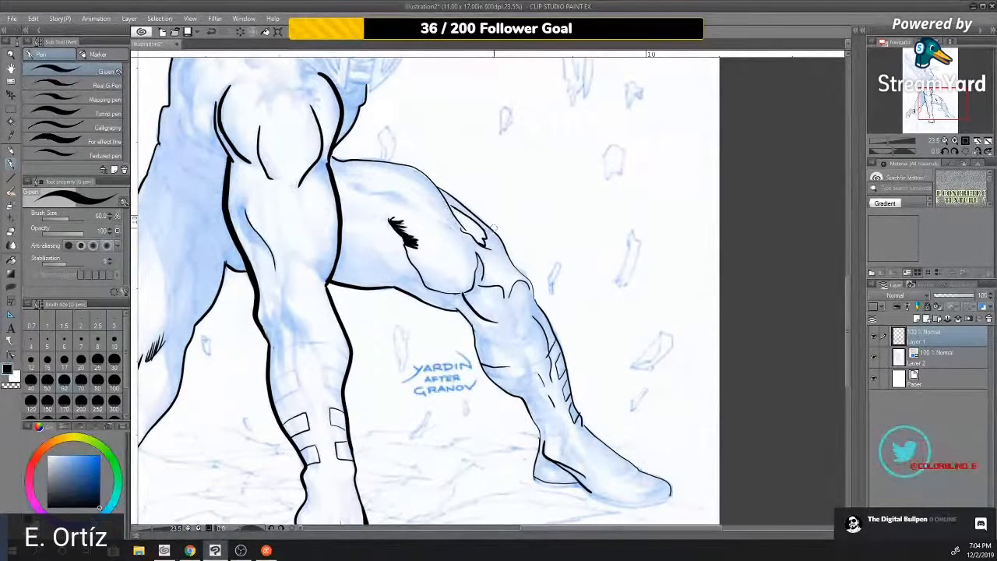
{"action": "left_click_drag", "start_coordinate": [518, 272], "coordinate": [488, 246]}
{"action": "mouse_move", "coordinate": [446, 199]}
{"action": "left_mouse_down"}
{"action": "mouse_move", "coordinate": [511, 268]}
{"action": "mouse_move", "coordinate": [492, 234]}
{"action": "mouse_move", "coordinate": [498, 247]}
{"action": "mouse_move", "coordinate": [442, 191]}
{"action": "mouse_move", "coordinate": [465, 215]}
{"action": "left_mouse_up"}
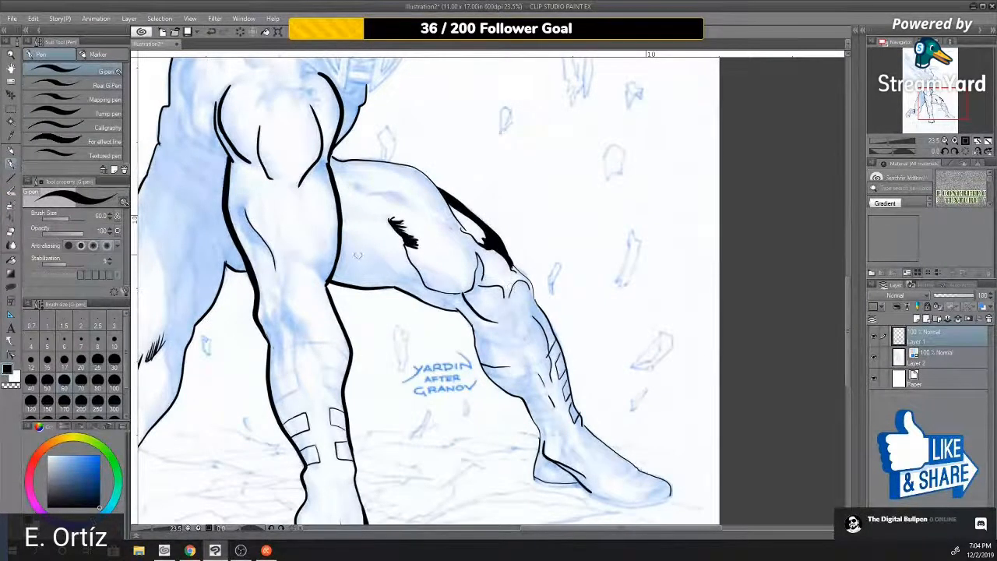
- Ink the muscle lines under the outstretched thigh and calf, plus the boot's ankle, instep and toe creases
{"action": "mouse_move", "coordinate": [378, 251]}
{"action": "left_mouse_down"}
{"action": "mouse_move", "coordinate": [432, 295]}
{"action": "mouse_move", "coordinate": [445, 270]}
{"action": "mouse_move", "coordinate": [454, 304]}
{"action": "left_mouse_up"}
{"action": "left_click_drag", "start_coordinate": [491, 341], "coordinate": [468, 322]}
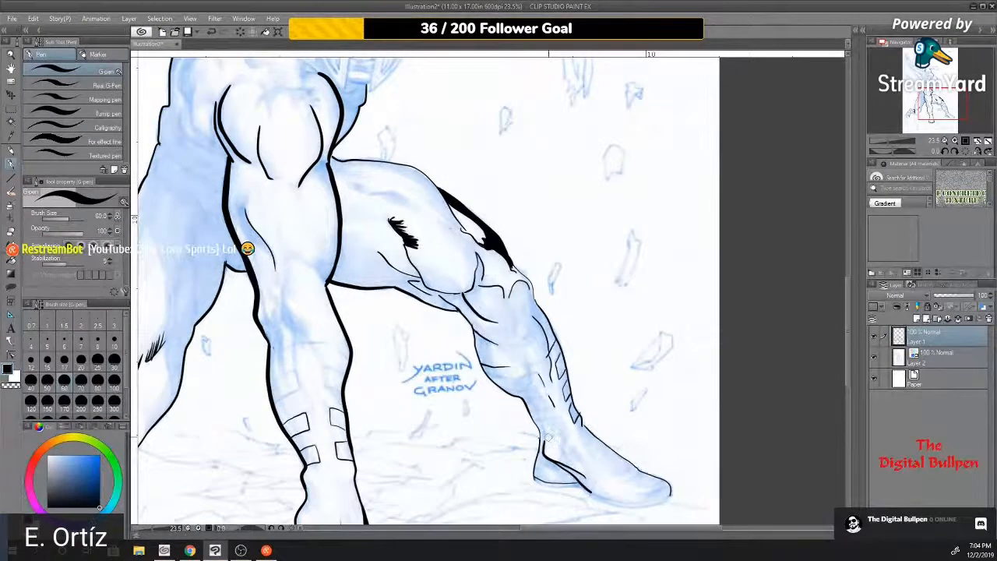
{"action": "mouse_move", "coordinate": [577, 422]}
{"action": "left_mouse_down"}
{"action": "mouse_move", "coordinate": [601, 464]}
{"action": "mouse_move", "coordinate": [631, 475]}
{"action": "left_mouse_up"}
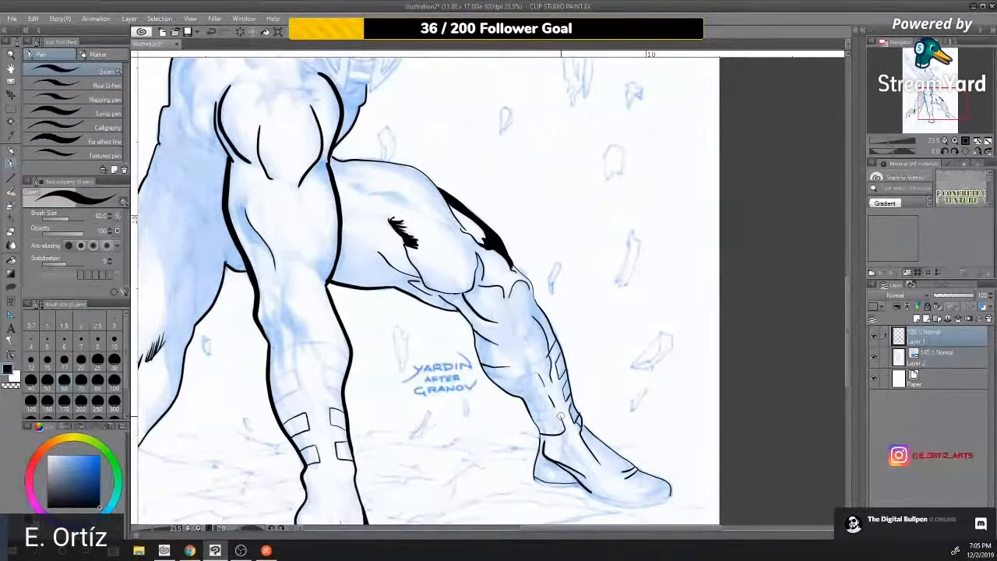
- Ink the strap rectangles and upper band along the inner side of the outstretched leg's boot
{"action": "left_click_drag", "start_coordinate": [545, 419], "coordinate": [534, 421]}
{"action": "left_click_drag", "start_coordinate": [538, 398], "coordinate": [520, 399]}
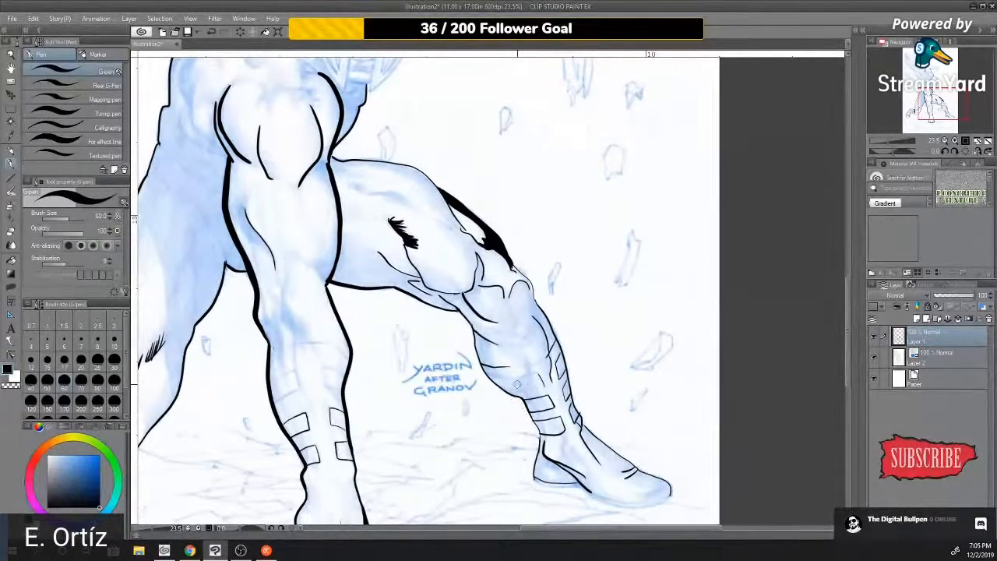
{"action": "mouse_move", "coordinate": [539, 373]}
{"action": "left_mouse_down"}
{"action": "mouse_move", "coordinate": [484, 376]}
{"action": "mouse_move", "coordinate": [547, 386]}
{"action": "mouse_move", "coordinate": [500, 388]}
{"action": "left_mouse_up"}
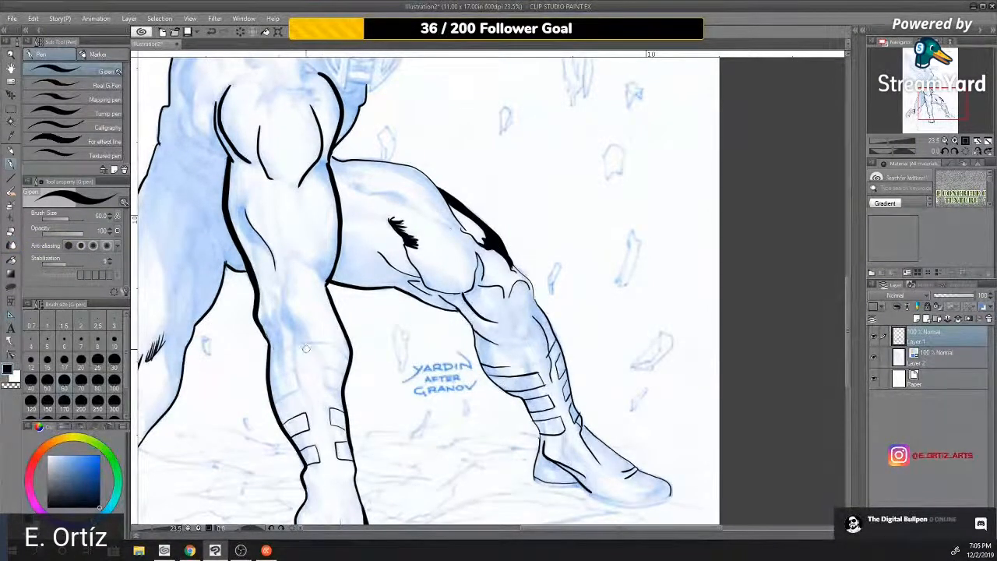
- Ink the curved top edge of the glove on the planted arm and the upper strap rectangles on both sides
{"action": "mouse_move", "coordinate": [269, 362]}
{"action": "left_mouse_down"}
{"action": "mouse_move", "coordinate": [304, 343]}
{"action": "mouse_move", "coordinate": [351, 357]}
{"action": "left_mouse_up"}
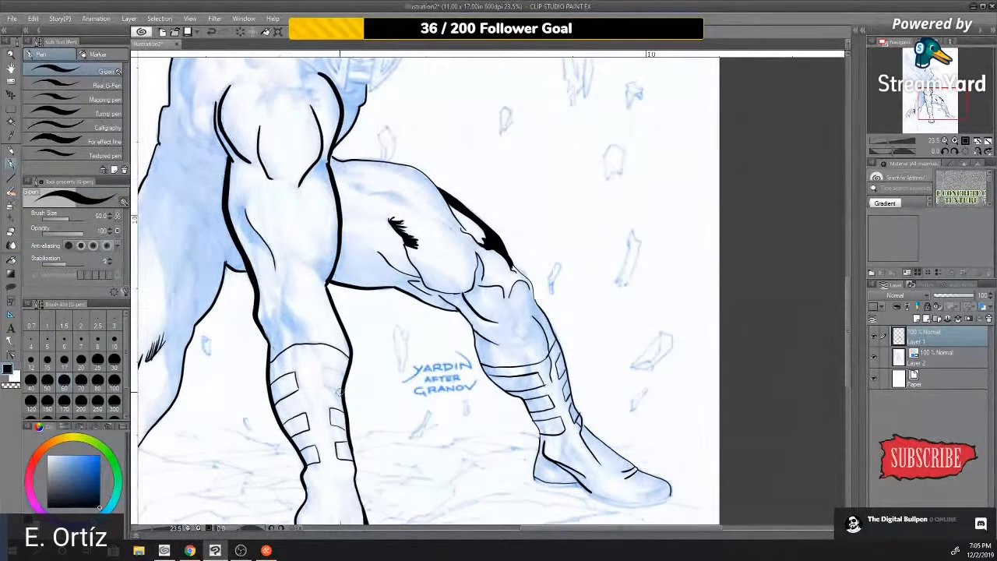
{"action": "mouse_move", "coordinate": [321, 380]}
{"action": "left_mouse_down"}
{"action": "mouse_move", "coordinate": [323, 366]}
{"action": "mouse_move", "coordinate": [343, 377]}
{"action": "left_mouse_up"}
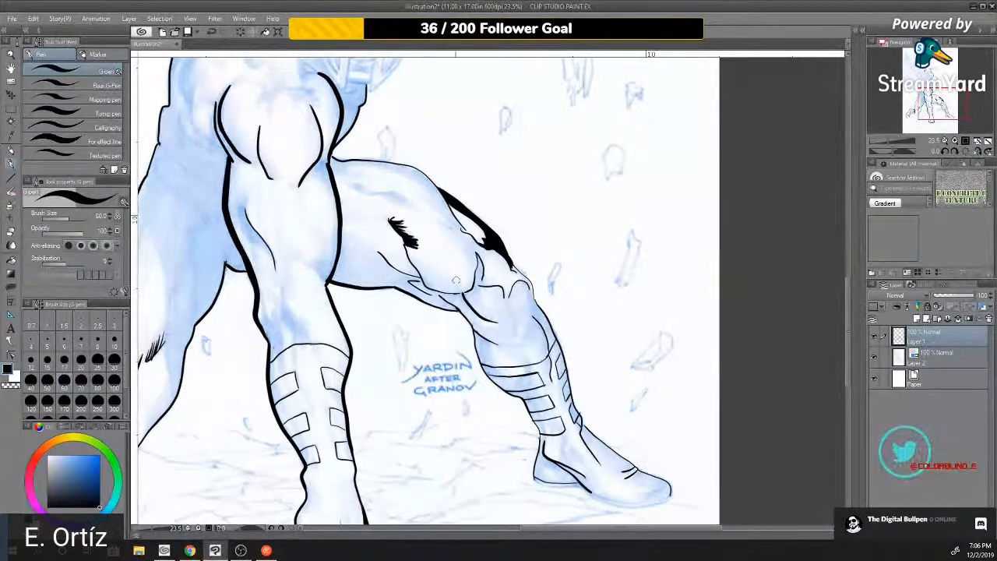
- Ink the tendon lines and a solid crescent shadow beside the bent knee, plus a short vertical crease at the boot top
{"action": "left_click_drag", "start_coordinate": [473, 274], "coordinate": [460, 231]}
{"action": "mouse_move", "coordinate": [481, 270]}
{"action": "left_mouse_down"}
{"action": "mouse_move", "coordinate": [468, 291]}
{"action": "mouse_move", "coordinate": [477, 273]}
{"action": "mouse_move", "coordinate": [481, 285]}
{"action": "left_mouse_up"}
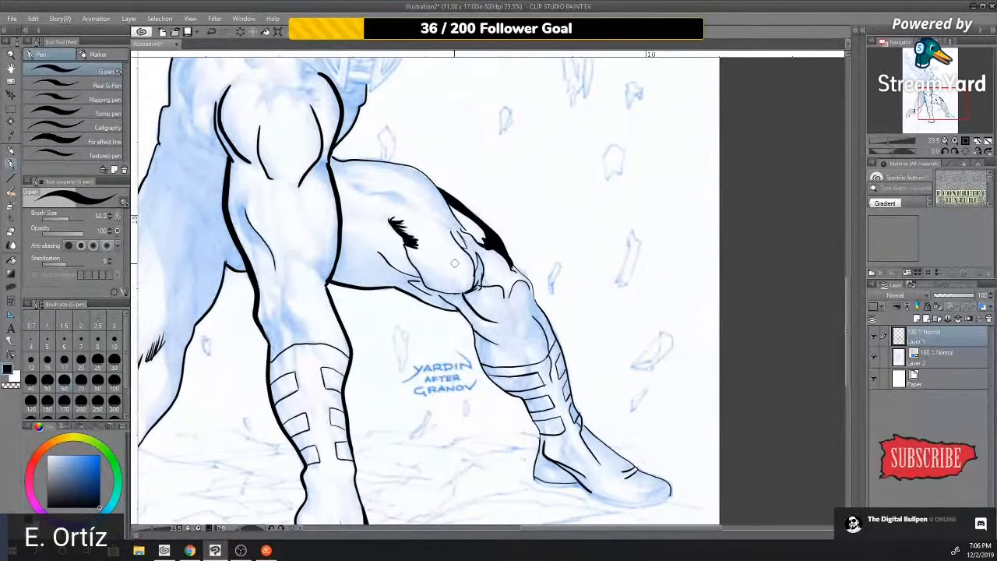
{"action": "mouse_move", "coordinate": [479, 251]}
{"action": "left_mouse_down"}
{"action": "mouse_move", "coordinate": [477, 288]}
{"action": "mouse_move", "coordinate": [475, 279]}
{"action": "left_mouse_up"}
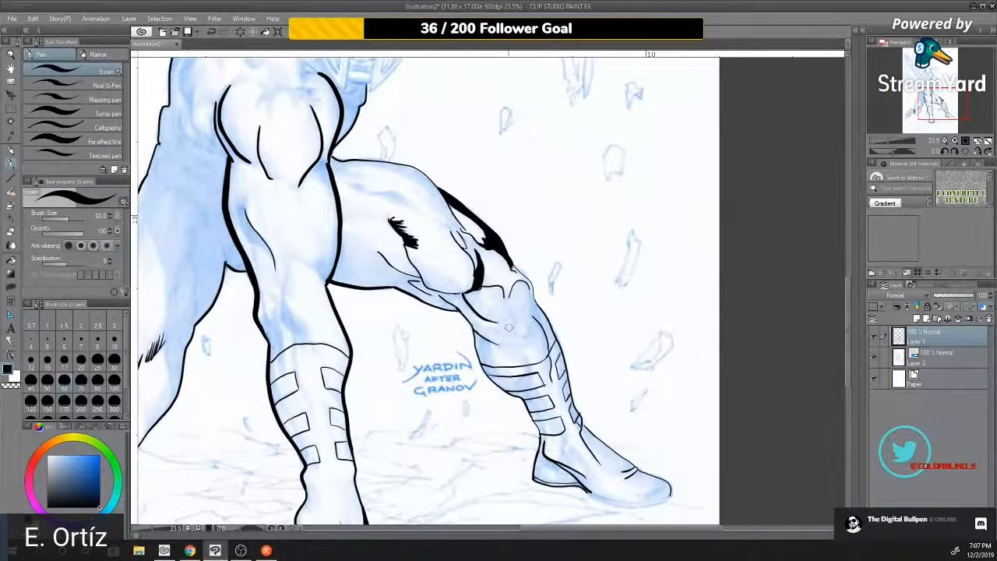
{"action": "left_click_drag", "start_coordinate": [526, 356], "coordinate": [531, 390]}
- Ink the muscle contour beside the planted arm and the short crease strokes on its shoulder
{"action": "mouse_move", "coordinate": [209, 110]}
{"action": "left_mouse_down"}
{"action": "mouse_move", "coordinate": [213, 147]}
{"action": "mouse_move", "coordinate": [191, 117]}
{"action": "mouse_move", "coordinate": [187, 81]}
{"action": "left_mouse_up"}
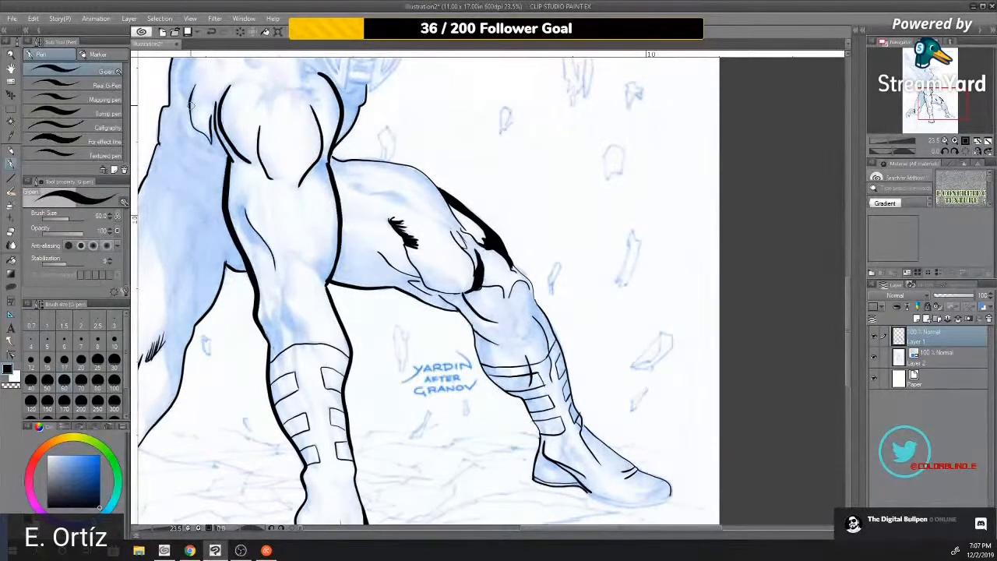
{"action": "mouse_move", "coordinate": [264, 93]}
{"action": "left_mouse_down"}
{"action": "mouse_move", "coordinate": [255, 116]}
{"action": "mouse_move", "coordinate": [287, 117]}
{"action": "left_mouse_up"}
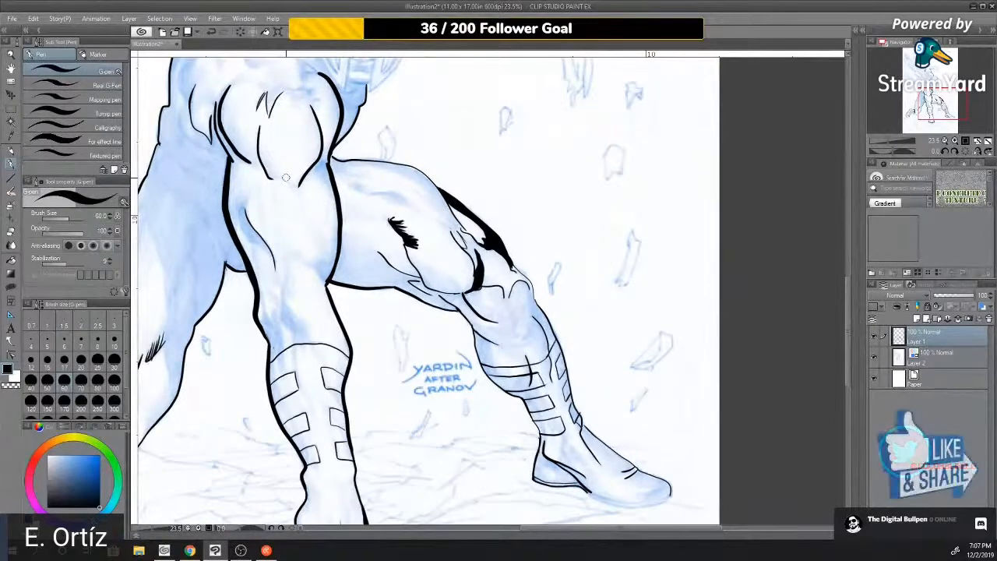
- Ink the helmet's face opening edges, the angular cheek detail and the outer curve around the eye on the shaded side
{"action": "key", "text": "ctrl+minus"}
{"action": "key", "text": "ctrl+minus"}
{"action": "key", "text": "ctrl+minus"}
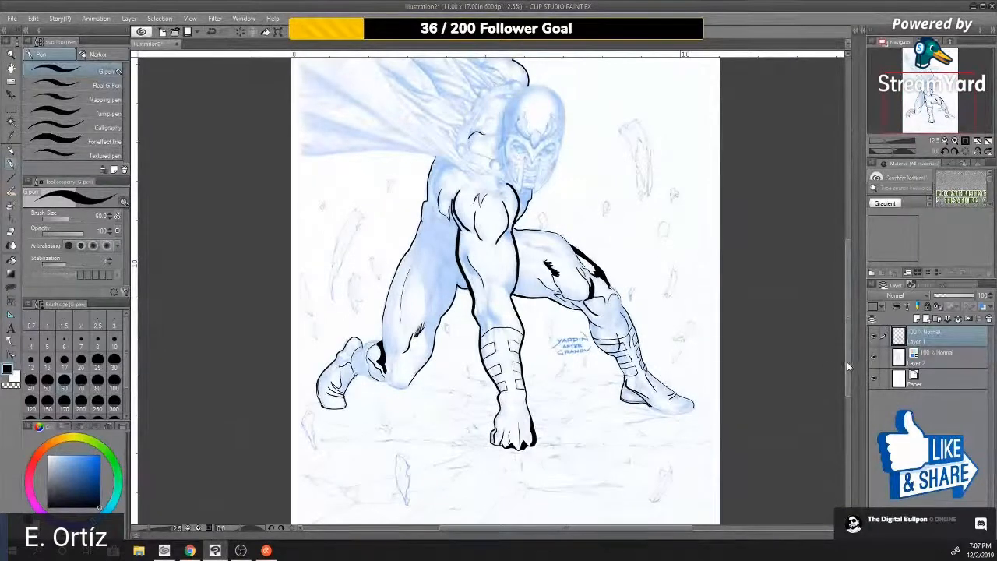
{"action": "scroll", "coordinate": [847, 353], "scroll_direction": "up", "scroll_amount": 5}
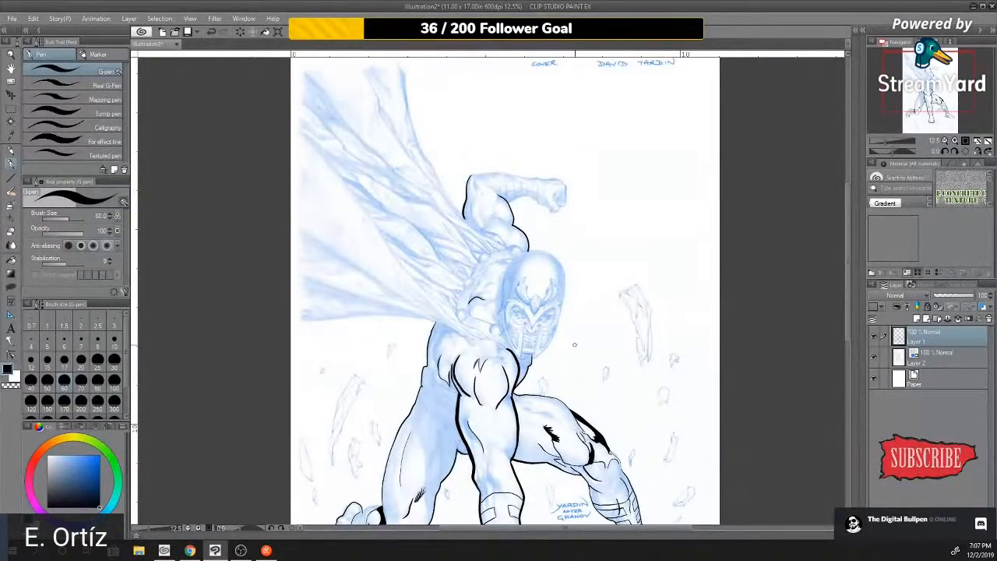
{"action": "scroll", "coordinate": [574, 344], "scroll_direction": "up", "scroll_amount": 4}
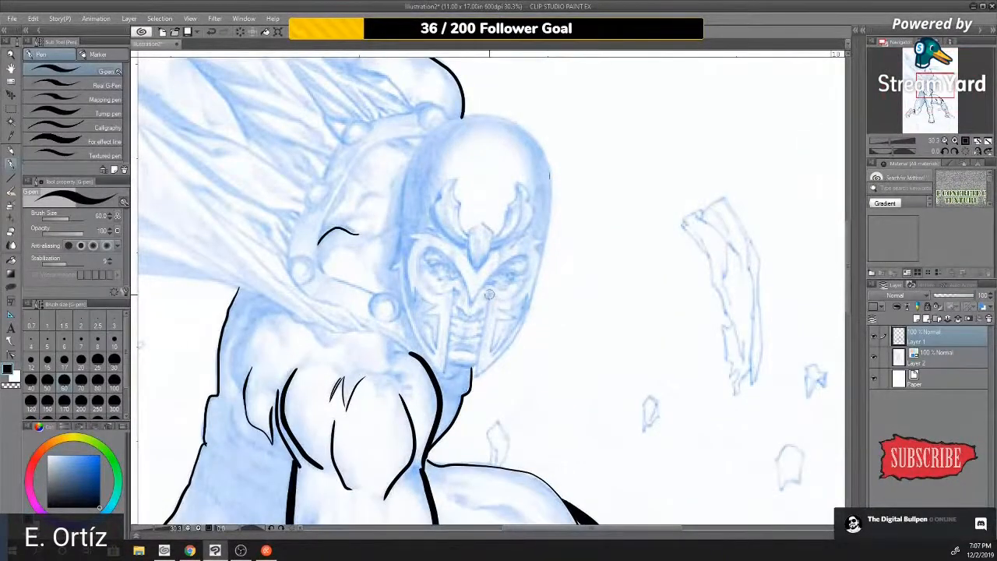
{"action": "left_click_drag", "start_coordinate": [488, 294], "coordinate": [472, 382]}
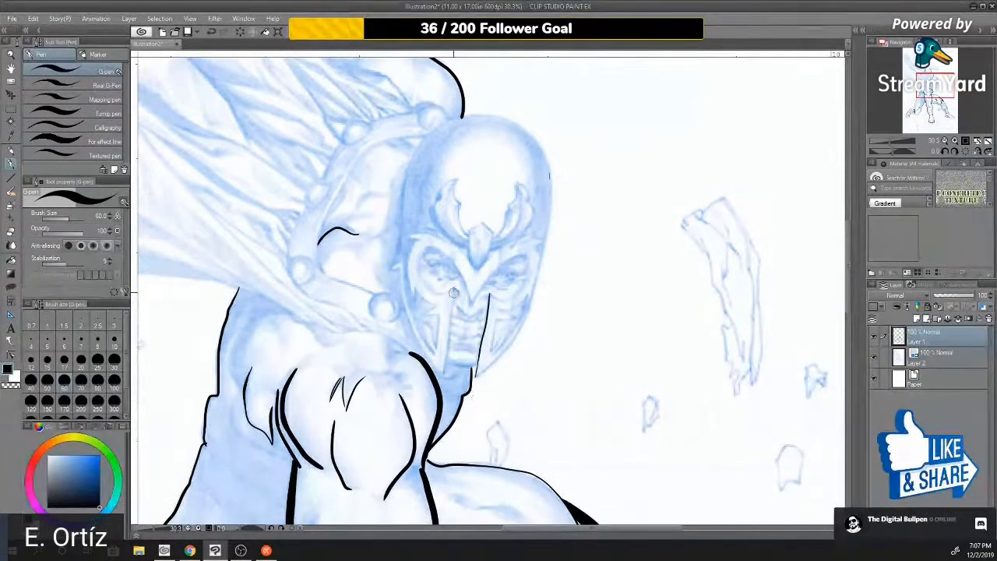
{"action": "left_click_drag", "start_coordinate": [454, 287], "coordinate": [444, 369]}
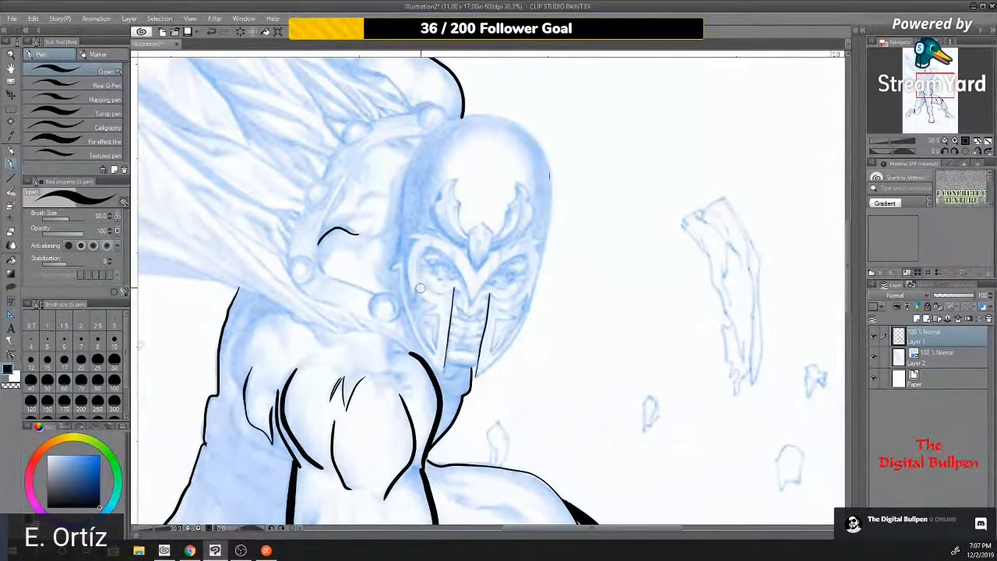
{"action": "mouse_move", "coordinate": [438, 313]}
{"action": "left_mouse_down"}
{"action": "mouse_move", "coordinate": [435, 354]}
{"action": "mouse_move", "coordinate": [425, 323]}
{"action": "mouse_move", "coordinate": [433, 352]}
{"action": "left_mouse_up"}
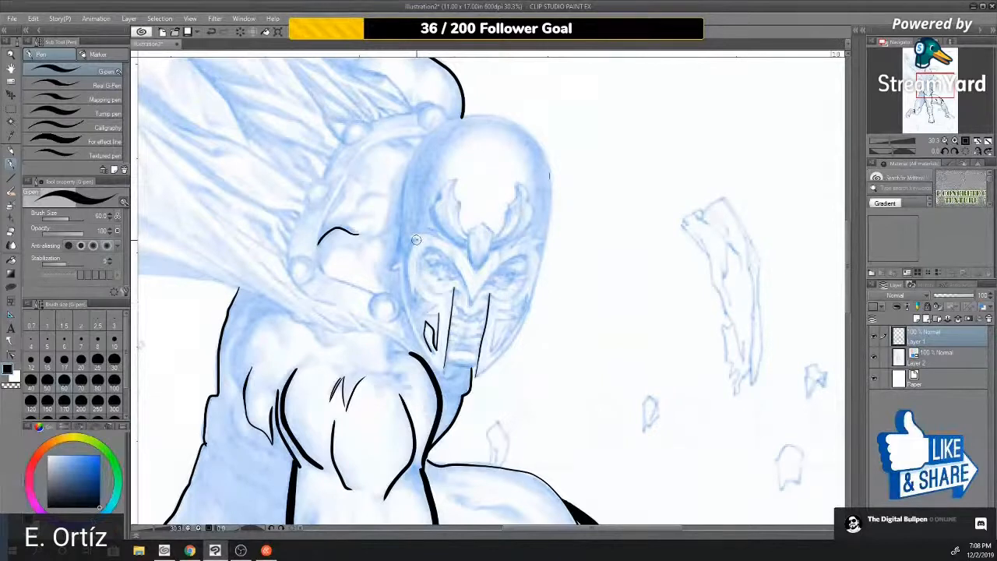
{"action": "left_click_drag", "start_coordinate": [413, 244], "coordinate": [411, 295]}
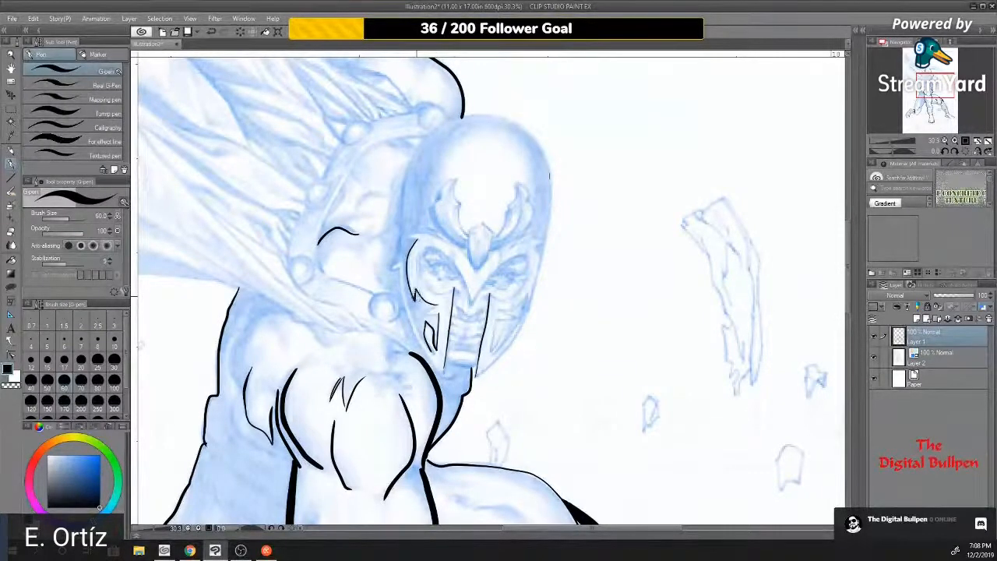
{"action": "left_click_drag", "start_coordinate": [438, 302], "coordinate": [420, 313]}
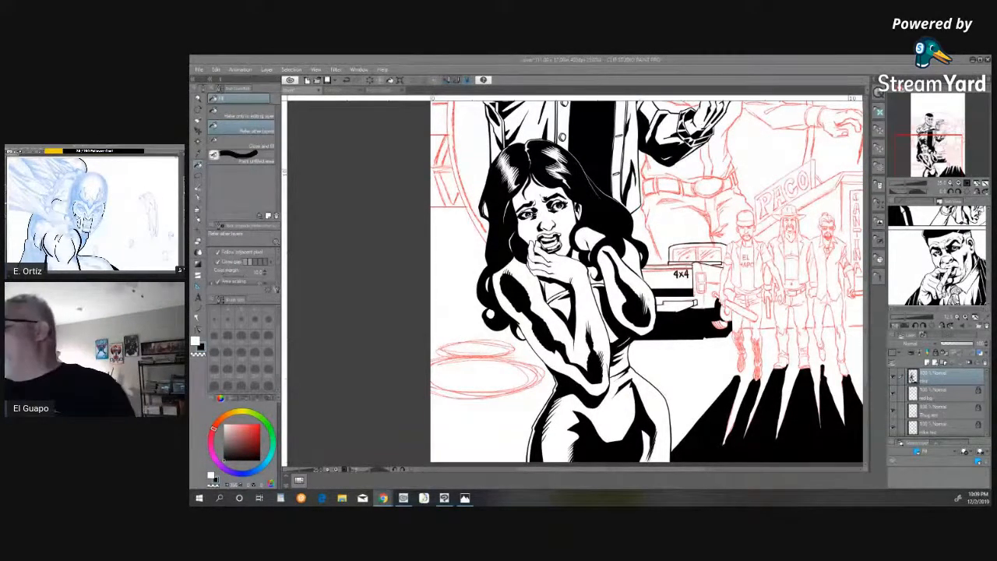
{"action": "left_click", "coordinate": [950, 183]}
{"action": "left_click", "coordinate": [949, 183]}
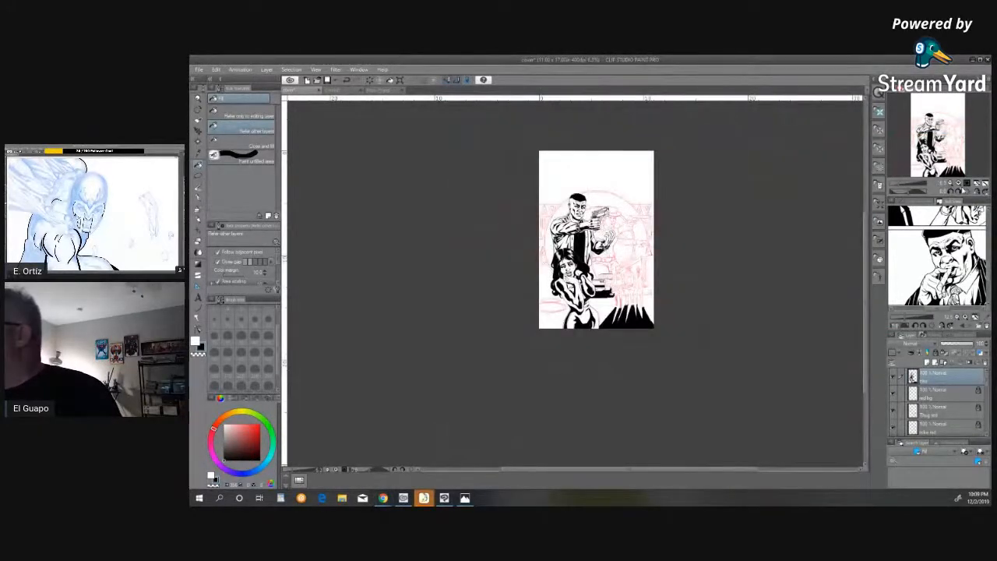
{"action": "left_click", "coordinate": [959, 187]}
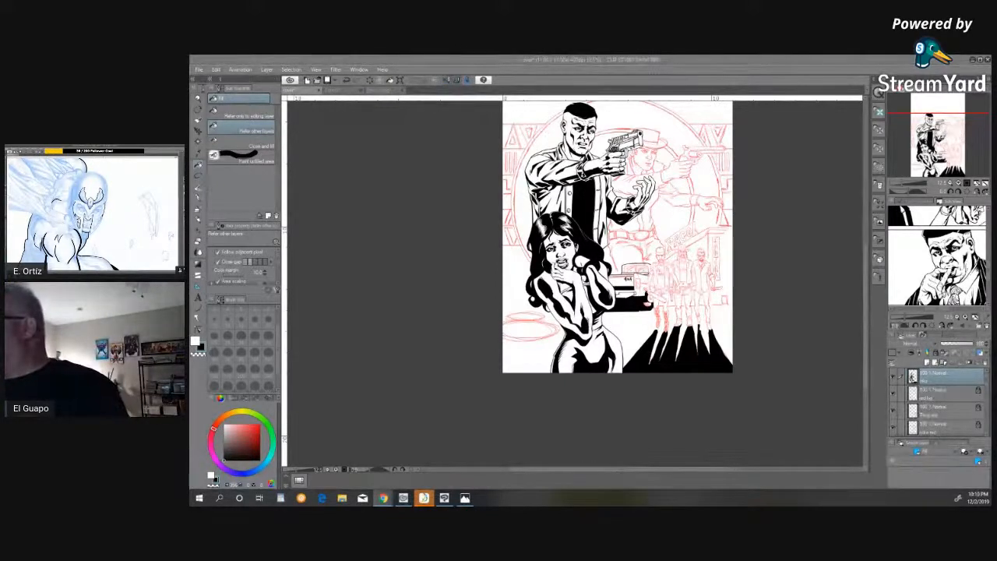
{"action": "key", "text": "ctrl+z"}
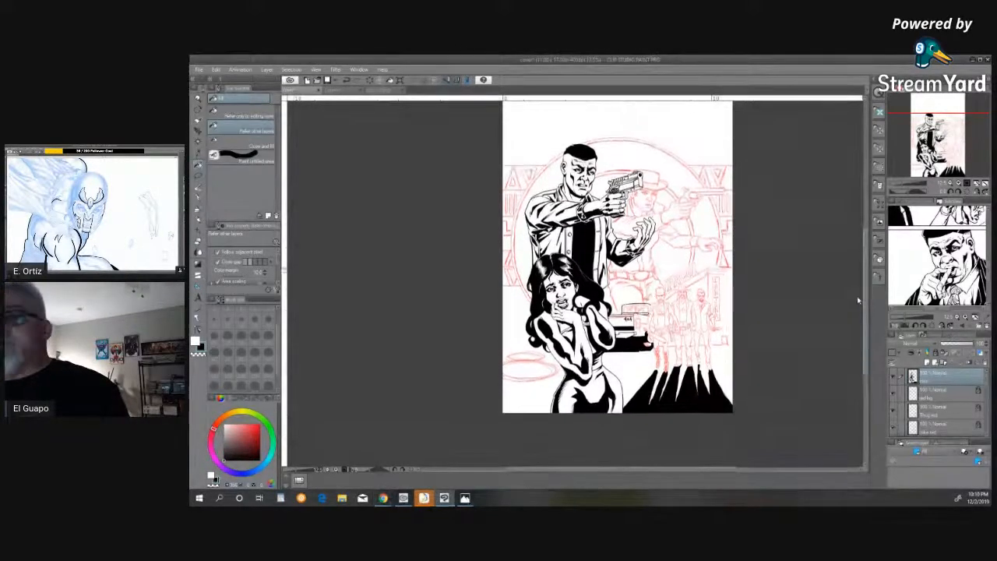
{"action": "key", "text": "ctrl+z"}
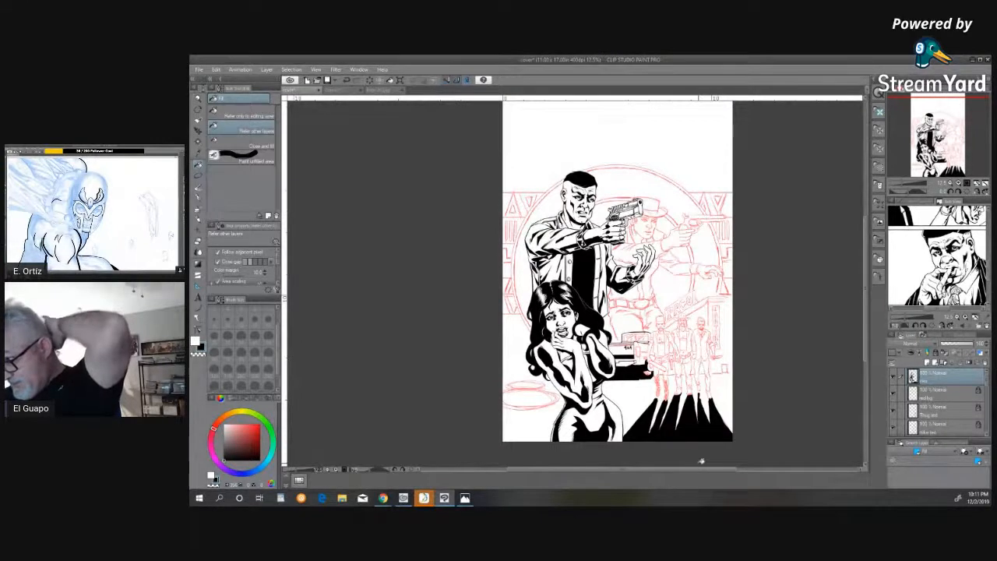
- Open the recently used file Page 2.tif to view its three inked panels
{"action": "left_click", "coordinate": [200, 69]}
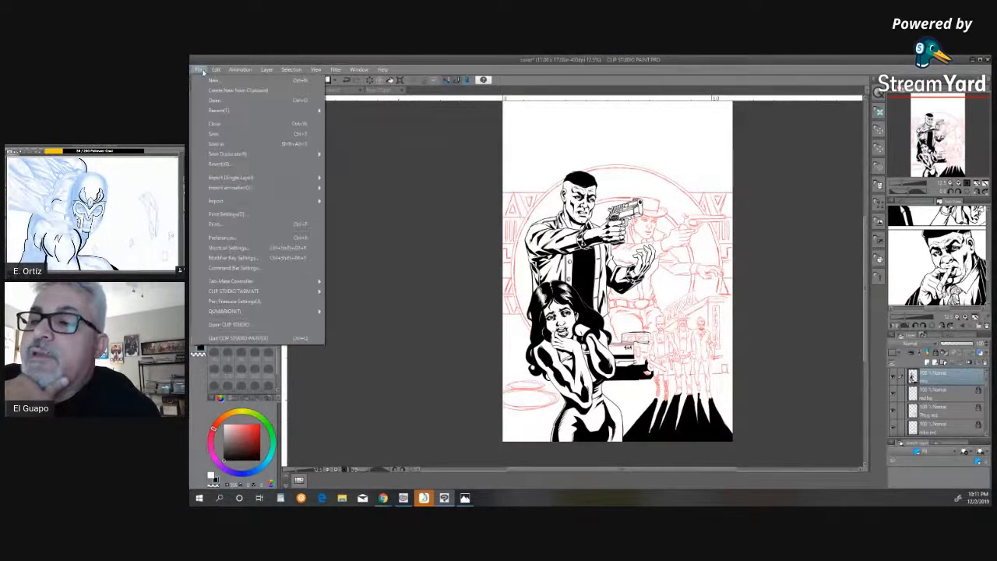
{"action": "mouse_move", "coordinate": [215, 69]}
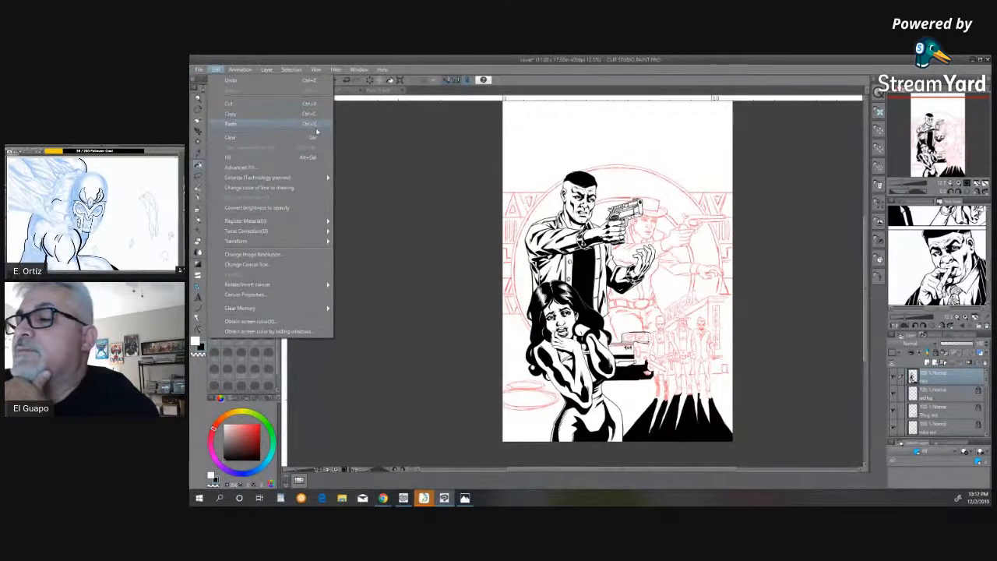
{"action": "left_click", "coordinate": [199, 70]}
{"action": "left_click", "coordinate": [199, 70]}
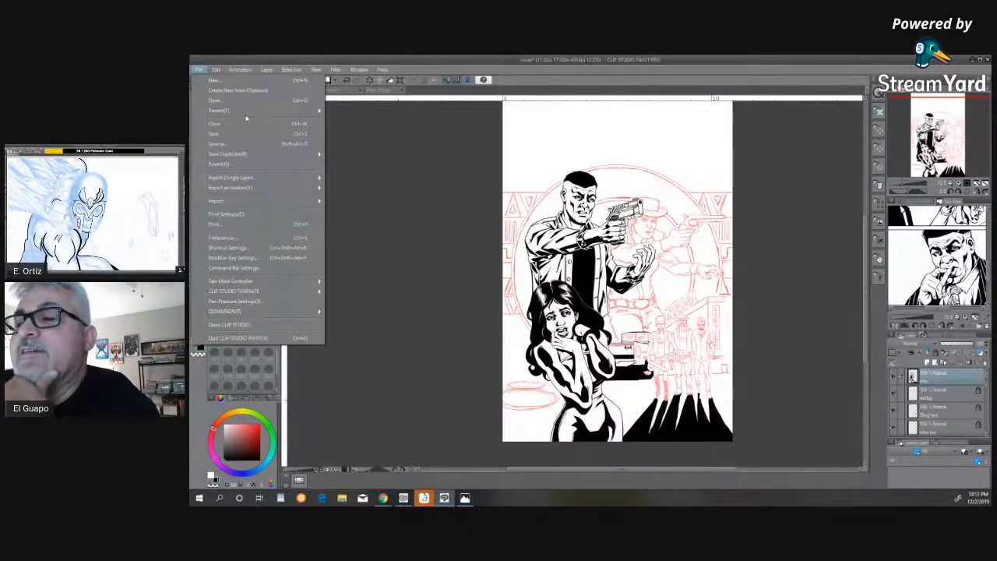
{"action": "mouse_move", "coordinate": [257, 110]}
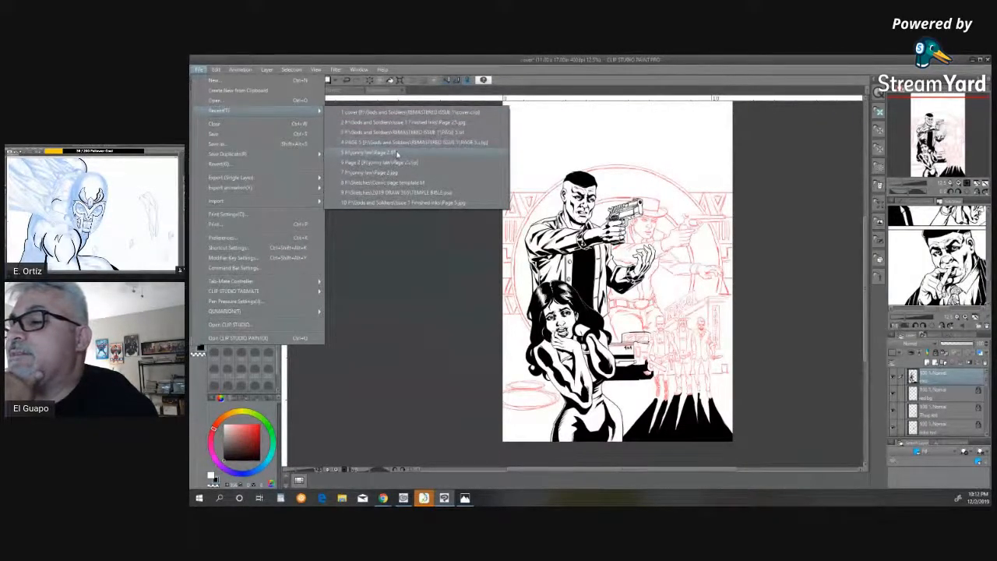
{"action": "left_click", "coordinate": [395, 154]}
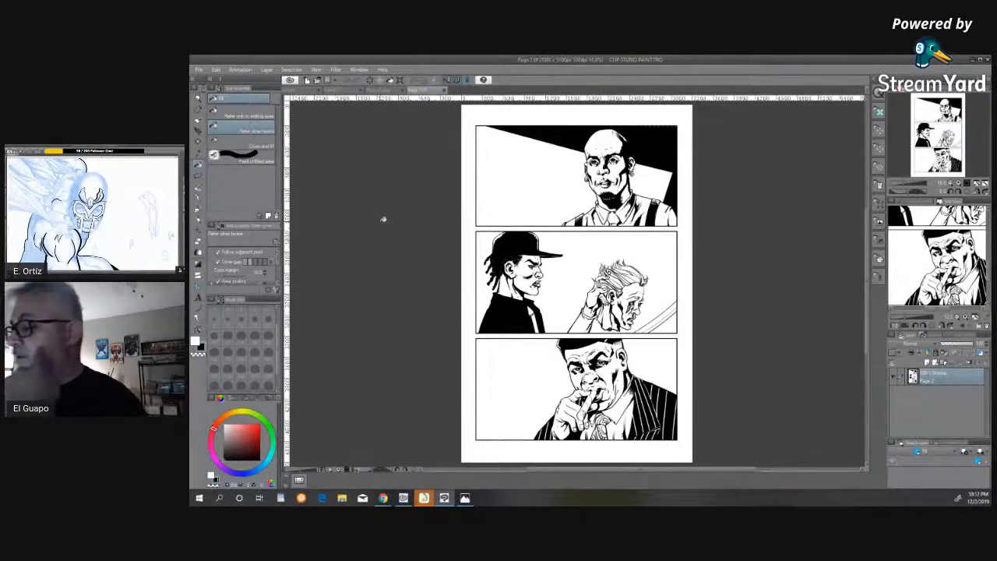
- Close the Page 2 document and return to the cover document, leaving the Page 25 document open
{"action": "left_click", "coordinate": [445, 91]}
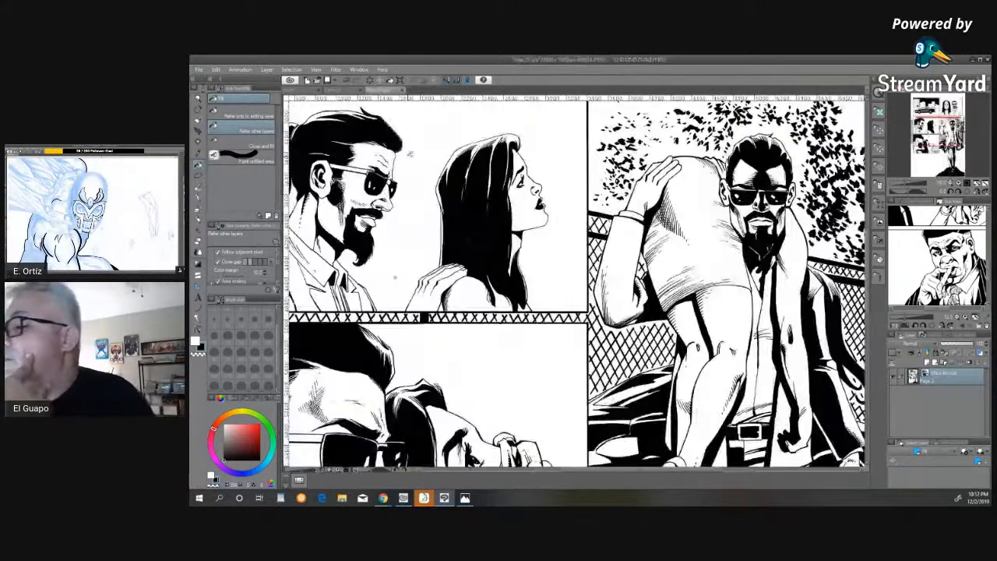
{"action": "left_click", "coordinate": [402, 91]}
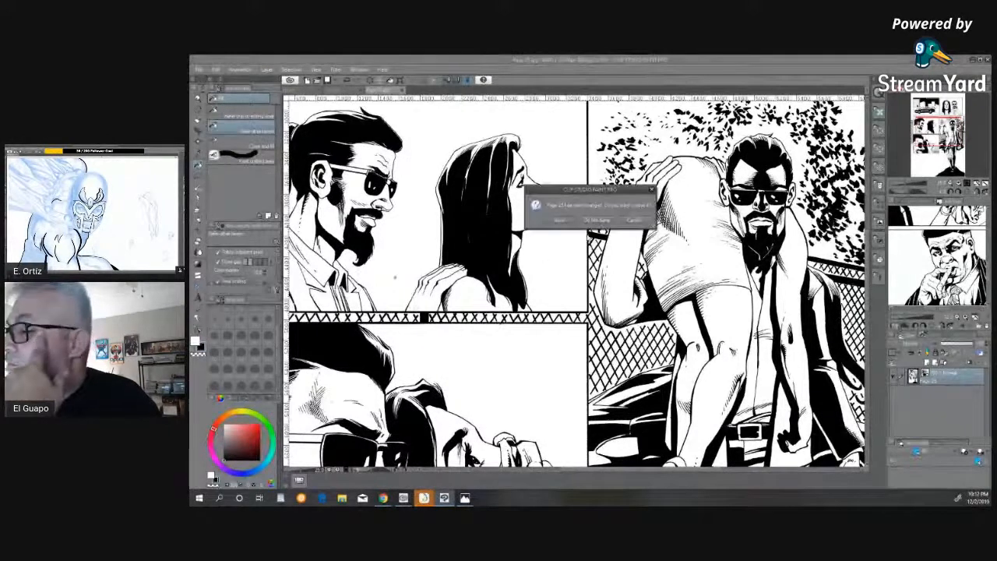
{"action": "left_click", "coordinate": [628, 221]}
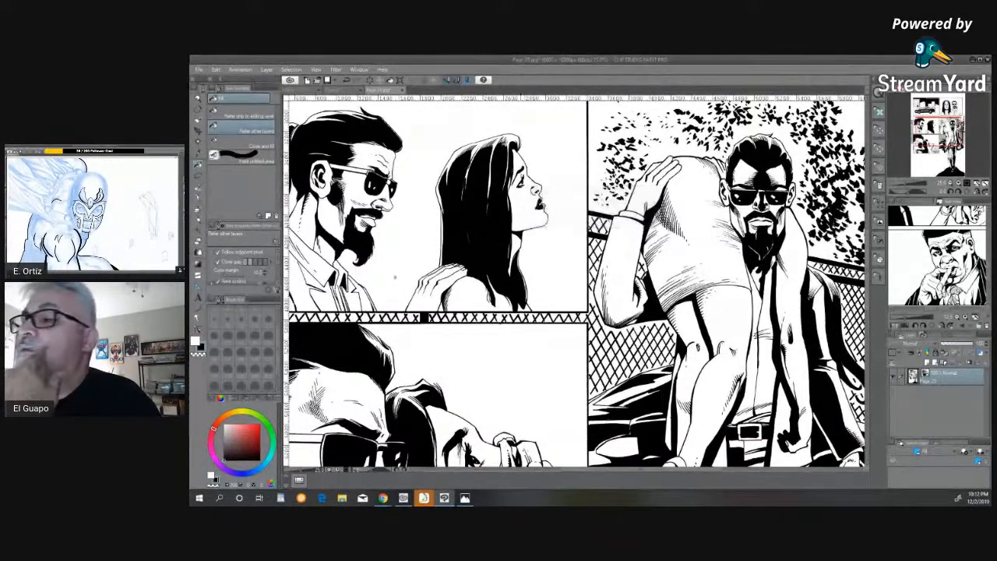
{"action": "left_click", "coordinate": [300, 91]}
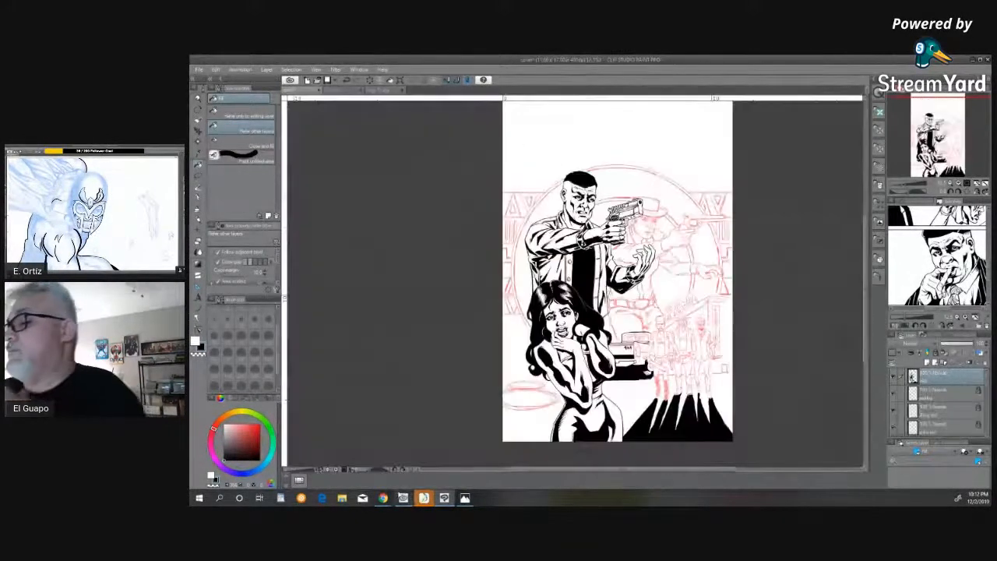
- Examine the inked gunman and the frightened woman on the cover at closer zoom, down to the page's lower edge
{"action": "mouse_move", "coordinate": [402, 496]}
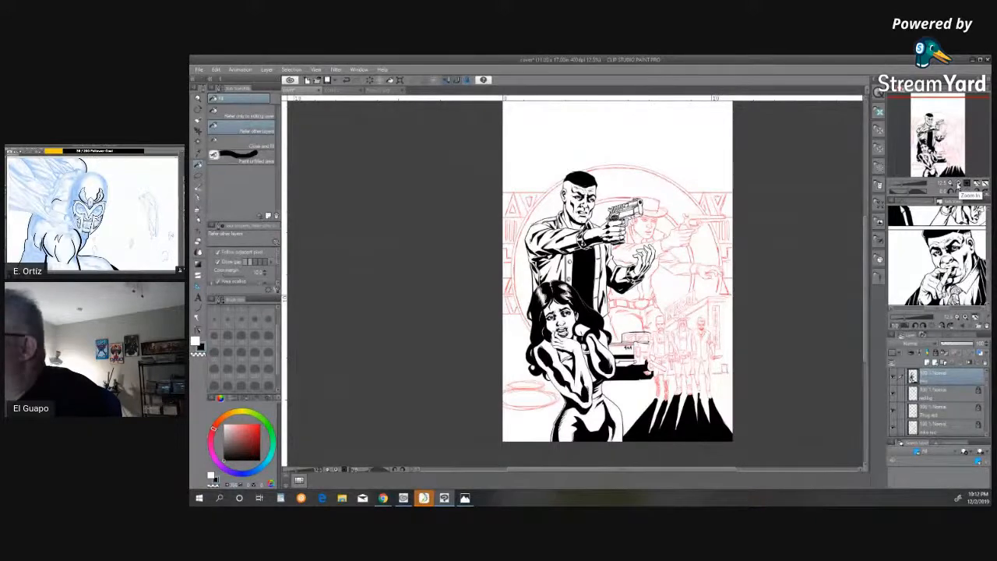
{"action": "left_click", "coordinate": [959, 185]}
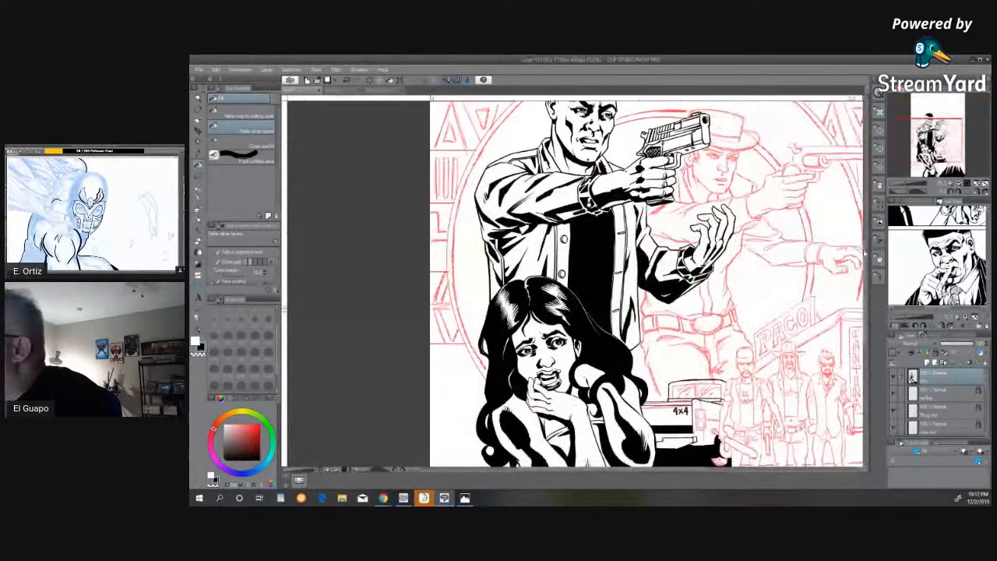
{"action": "scroll", "coordinate": [646, 281], "scroll_direction": "up", "scroll_amount": 3}
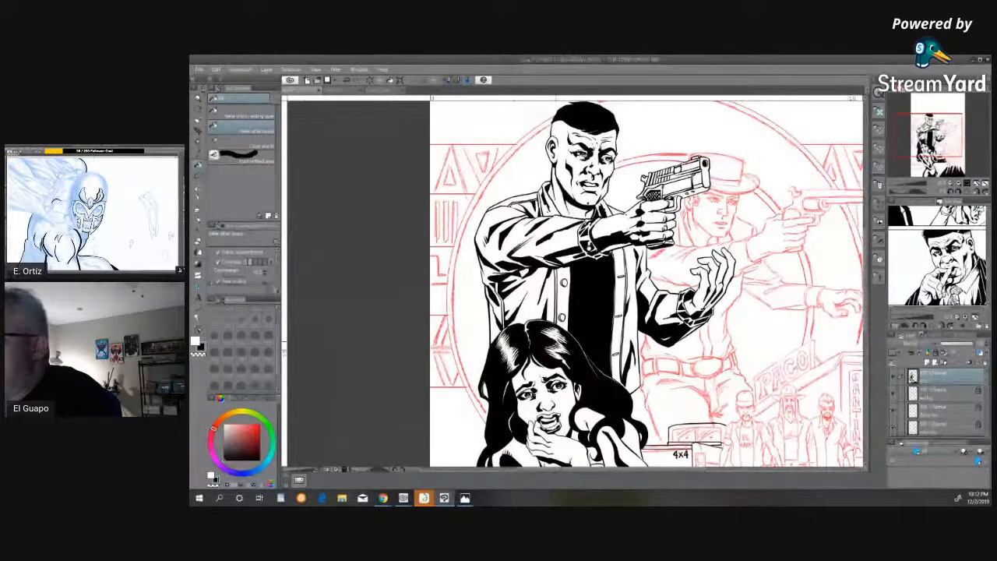
{"action": "scroll", "coordinate": [865, 231], "scroll_direction": "up", "scroll_amount": 2}
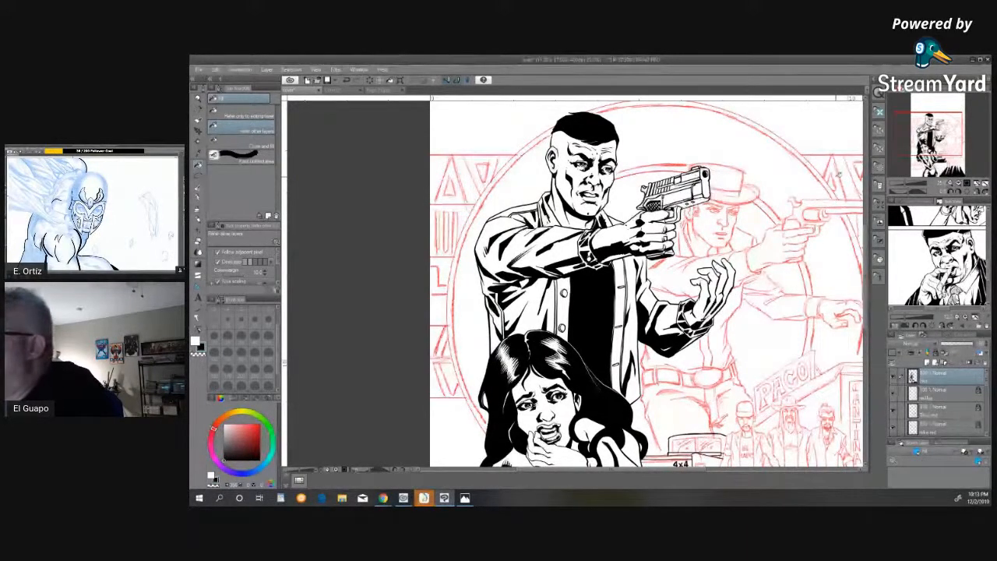
{"action": "scroll", "coordinate": [646, 284], "scroll_direction": "down", "scroll_amount": 2}
{"action": "scroll", "coordinate": [646, 284], "scroll_direction": "down", "scroll_amount": 2}
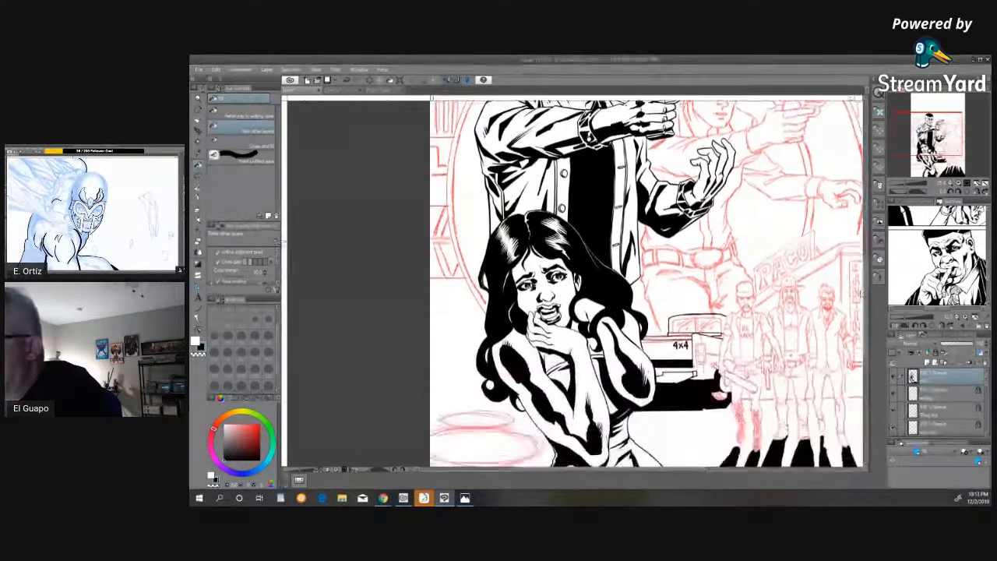
{"action": "scroll", "coordinate": [866, 279], "scroll_direction": "down", "scroll_amount": 3}
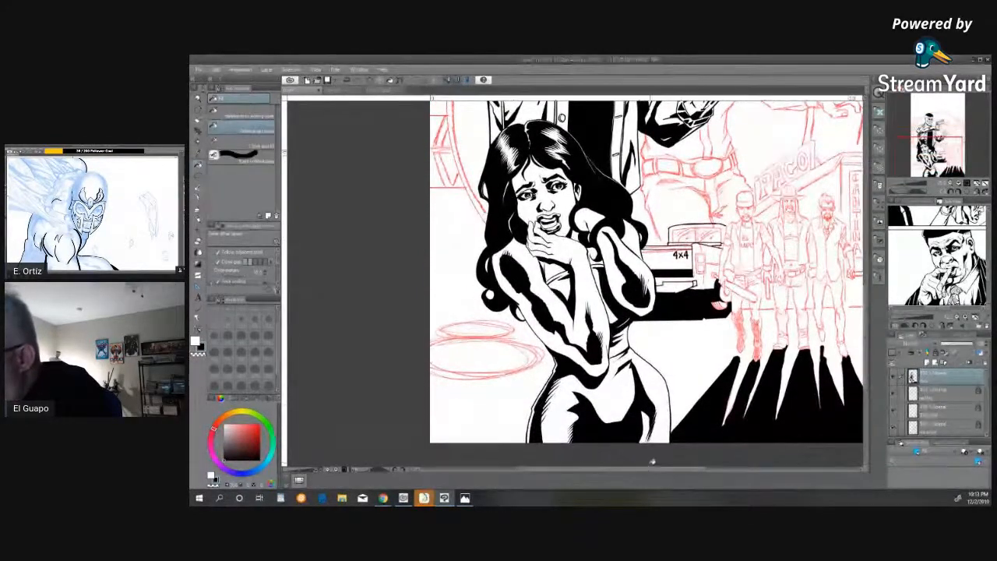
- Examine the red-sketched trio of armed men, the truck and the cantina building on the cover up close
{"action": "scroll", "coordinate": [652, 470], "scroll_direction": "right", "scroll_amount": 3}
{"action": "scroll", "coordinate": [715, 471], "scroll_direction": "right", "scroll_amount": 1}
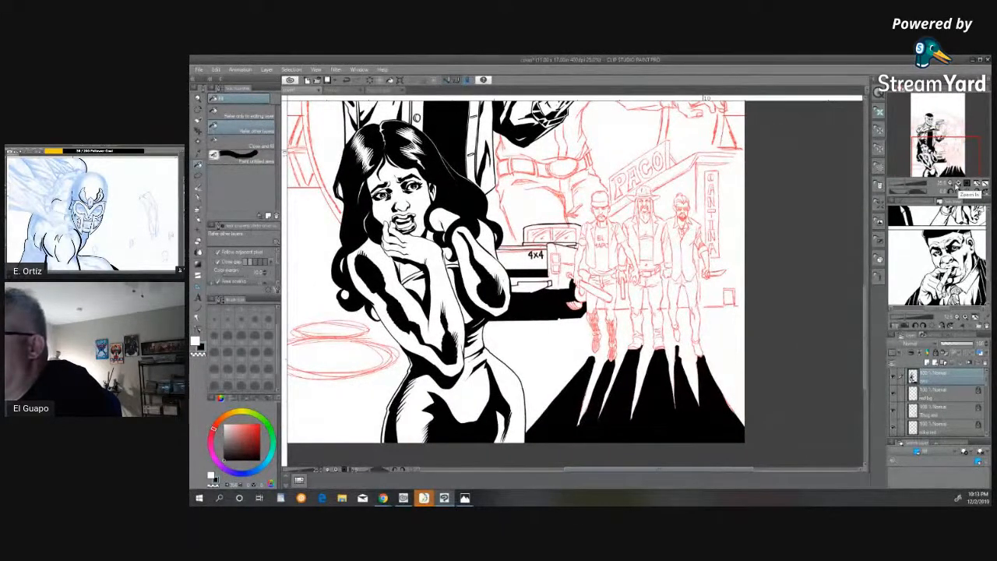
{"action": "left_click", "coordinate": [957, 190]}
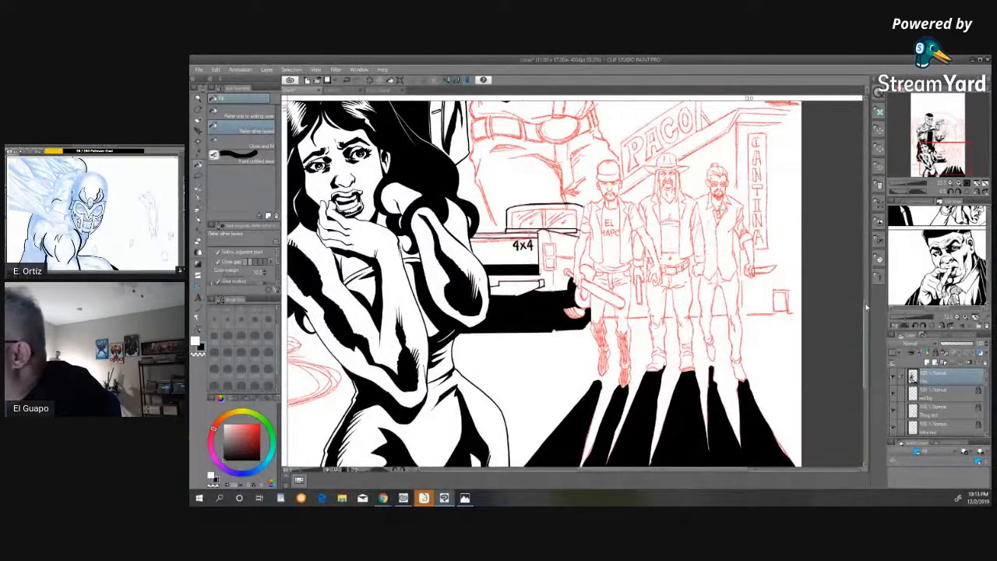
{"action": "scroll", "coordinate": [866, 306], "scroll_direction": "up", "scroll_amount": 3}
{"action": "scroll", "coordinate": [674, 474], "scroll_direction": "right", "scroll_amount": 4}
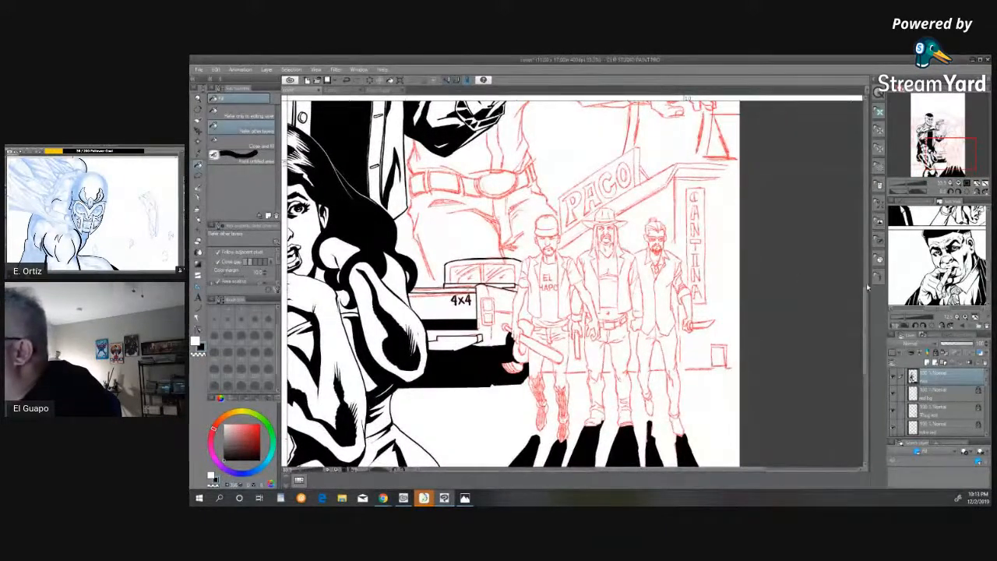
{"action": "scroll", "coordinate": [867, 289], "scroll_direction": "up", "scroll_amount": 2}
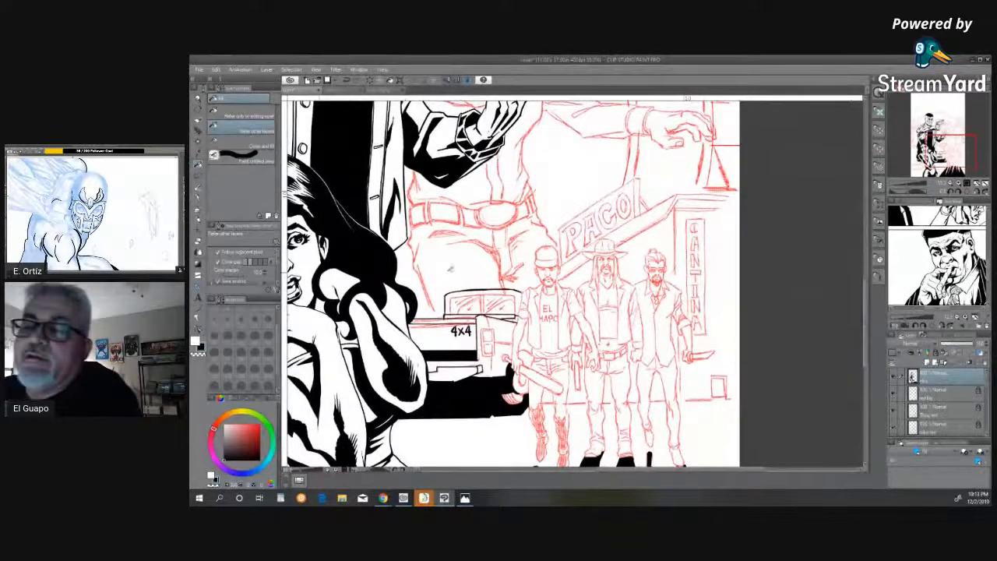
- Alternate between the Real G-Pen and the Curve figure tool, finishing with the Curve tool selected
{"action": "left_click", "coordinate": [201, 194]}
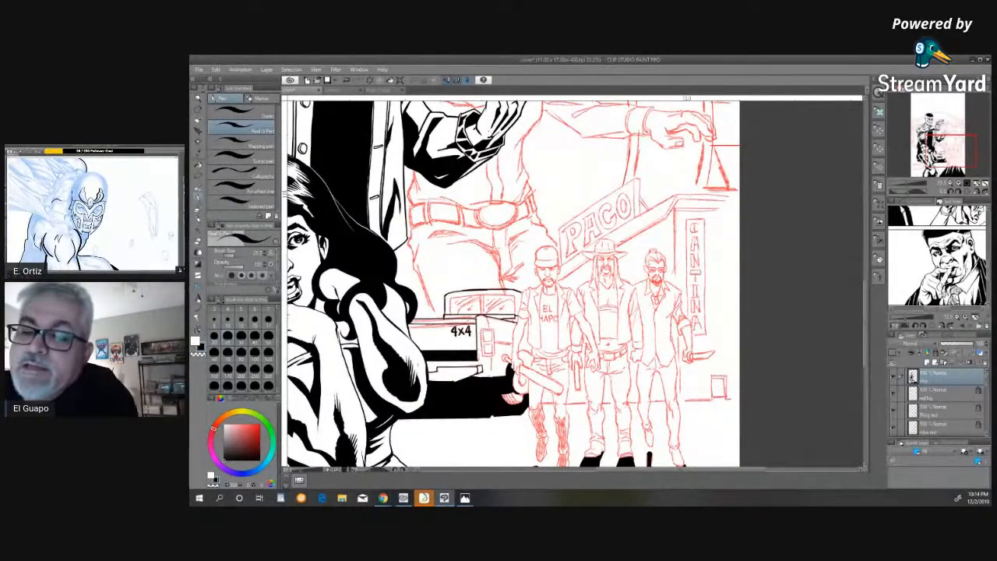
{"action": "key", "text": "u"}
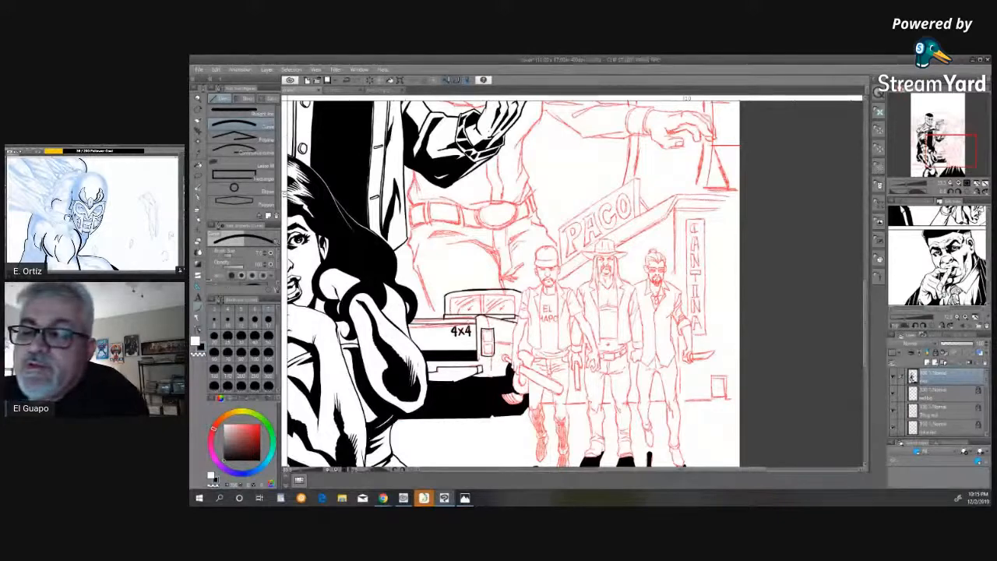
{"action": "left_click", "coordinate": [200, 200]}
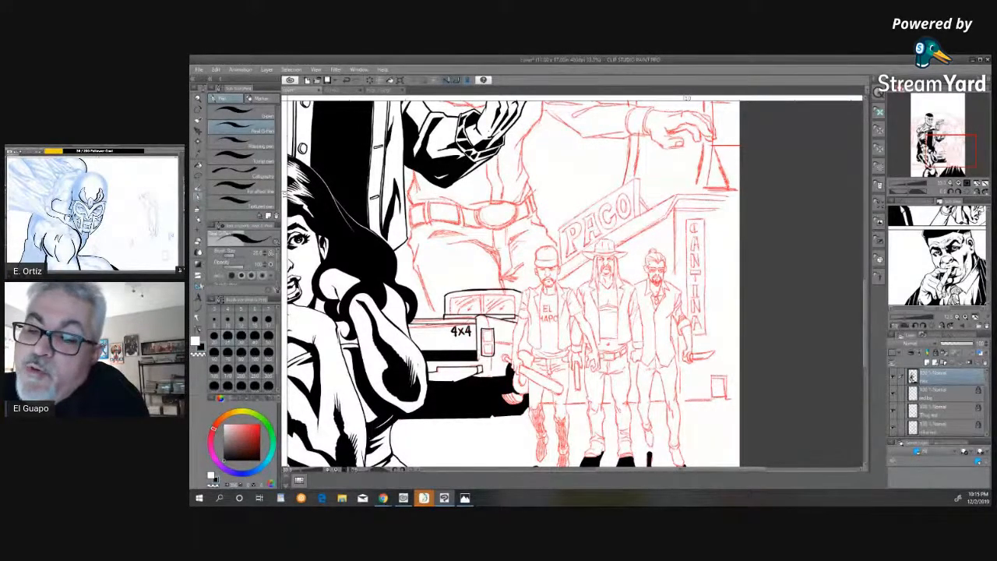
{"action": "left_click", "coordinate": [198, 309]}
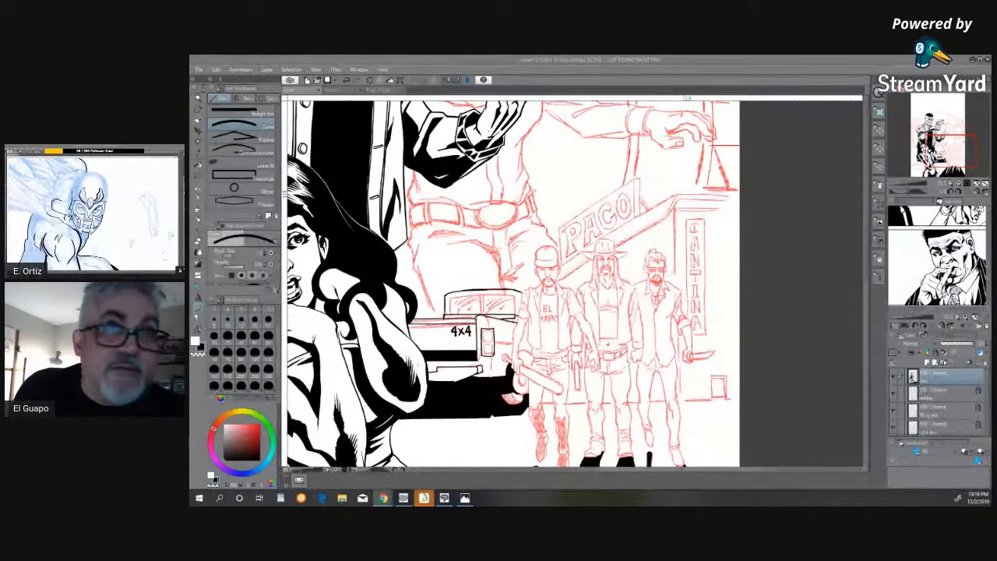
- Switch to the Chrome window with the Tomeu Morey image search, maximize it and look through the results
{"action": "left_click_drag", "start_coordinate": [190, 75], "coordinate": [401, 82]}
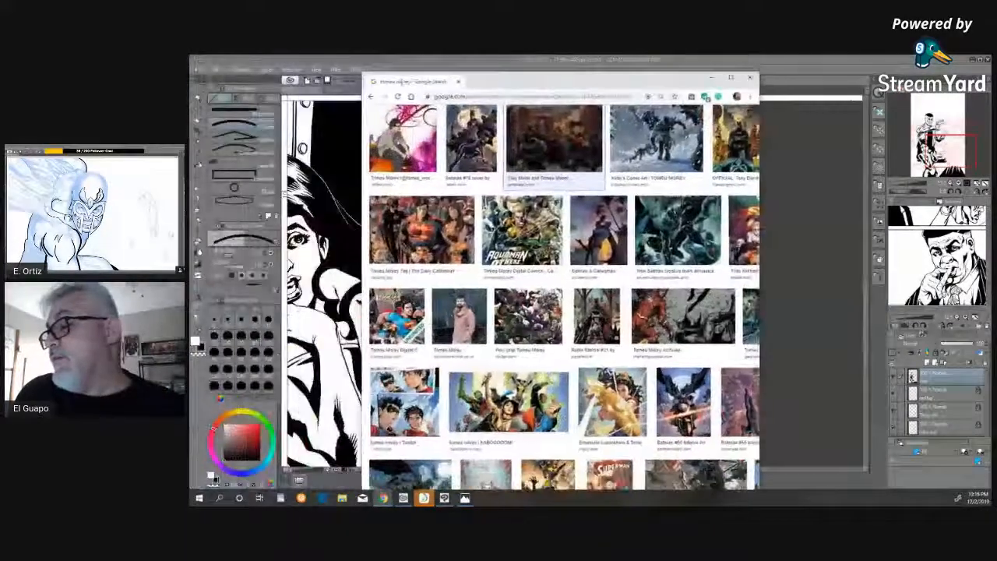
{"action": "double_click", "coordinate": [401, 81]}
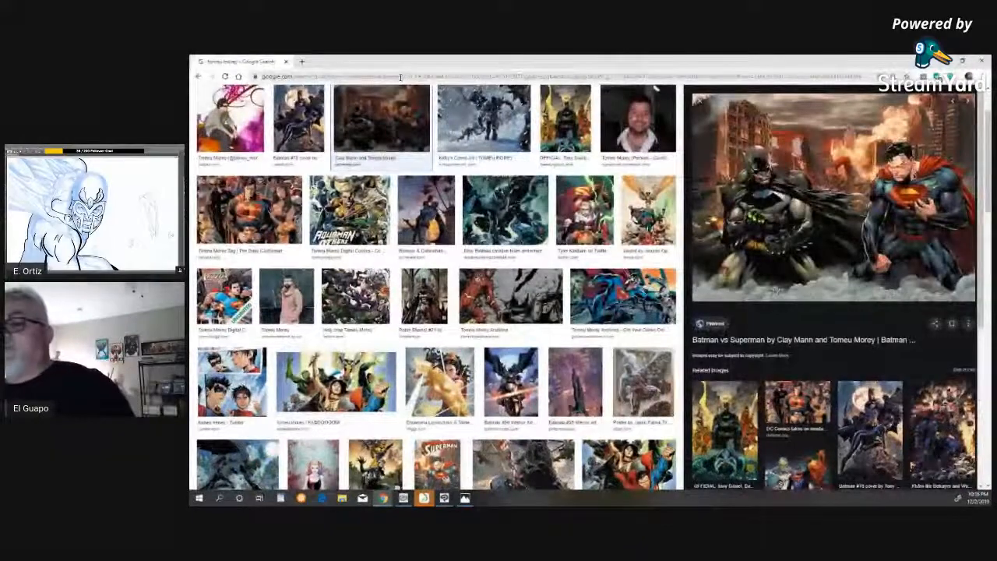
{"action": "scroll", "coordinate": [604, 356], "scroll_direction": "up", "scroll_amount": 2}
{"action": "scroll", "coordinate": [605, 355], "scroll_direction": "down", "scroll_amount": 2}
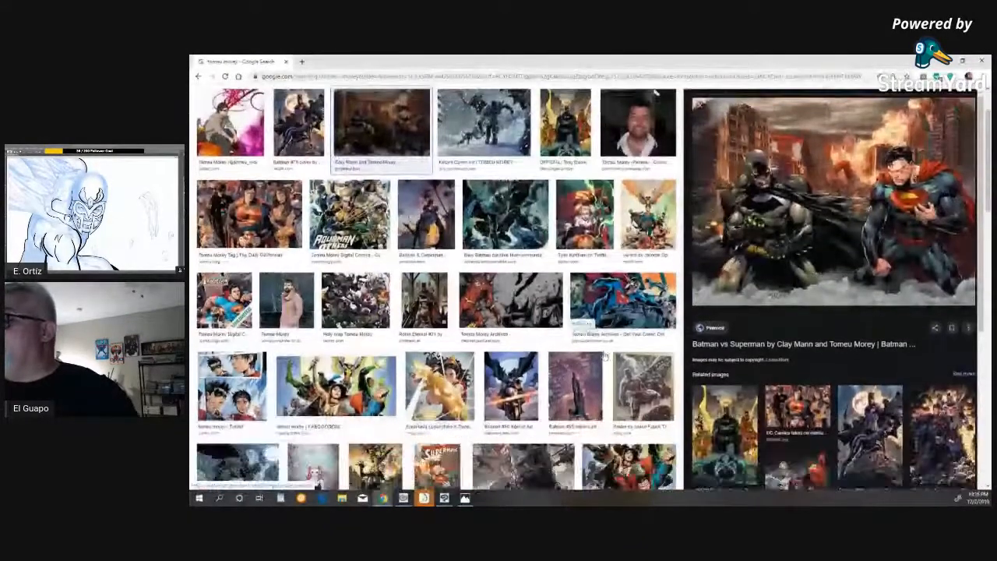
{"action": "scroll", "coordinate": [605, 355], "scroll_direction": "up", "scroll_amount": 2}
{"action": "scroll", "coordinate": [604, 355], "scroll_direction": "down", "scroll_amount": 2}
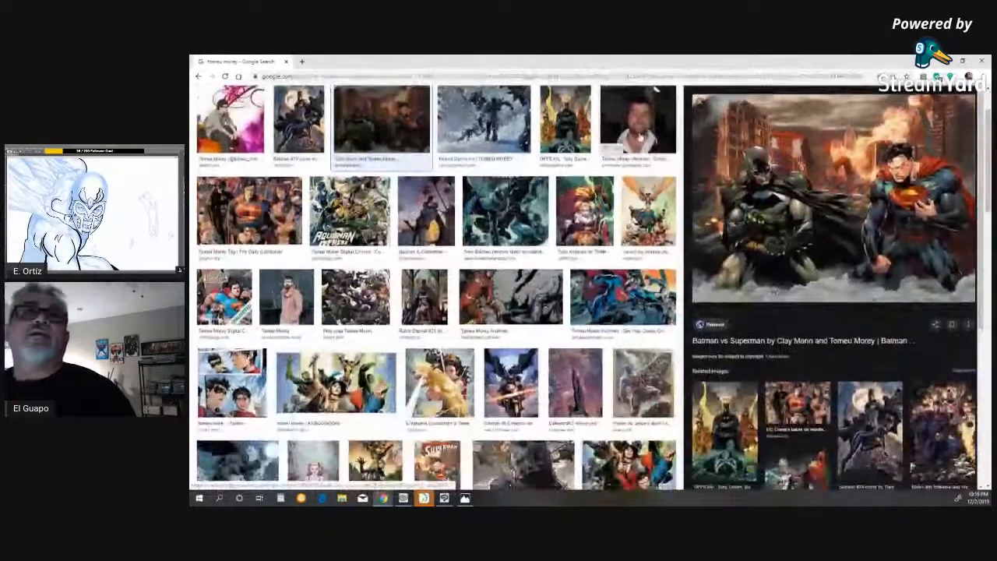
- Preview the artist's portrait, the JL #23 variant, the Harley Quinn art, the Daily Californian Superman image and the Batman #50 artwork
{"action": "left_click", "coordinate": [638, 134]}
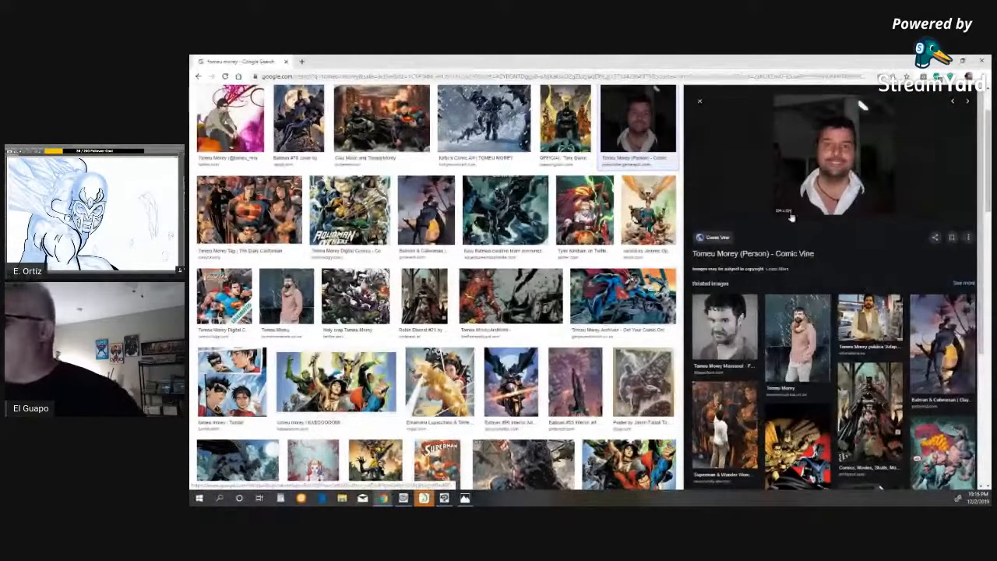
{"action": "left_click", "coordinate": [649, 210]}
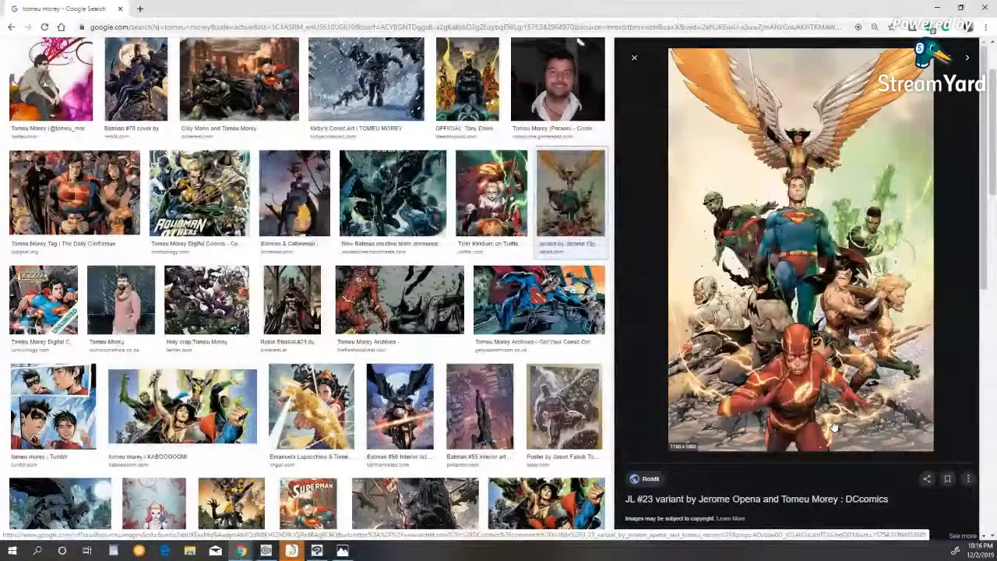
{"action": "key", "text": "Left"}
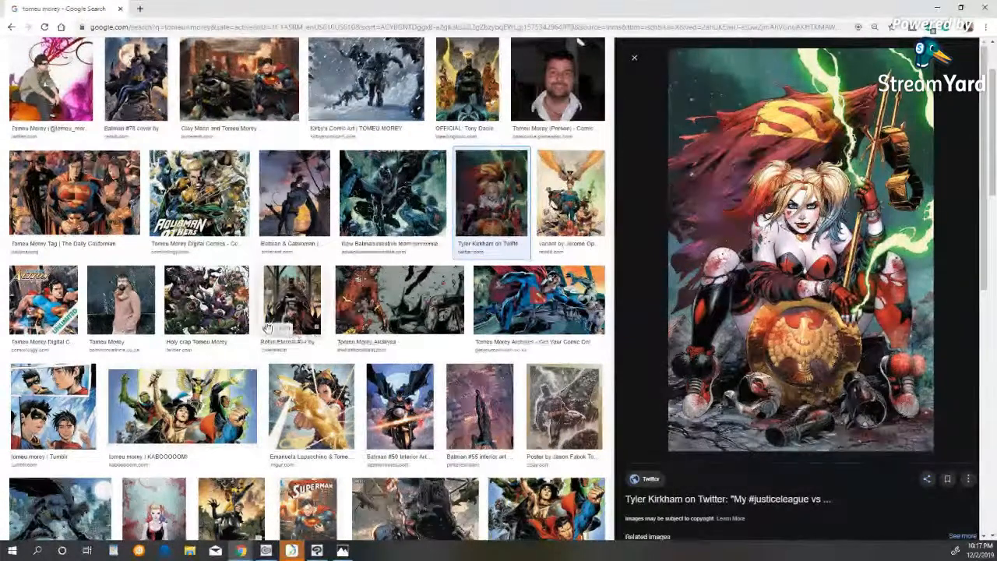
{"action": "left_click", "coordinate": [110, 196]}
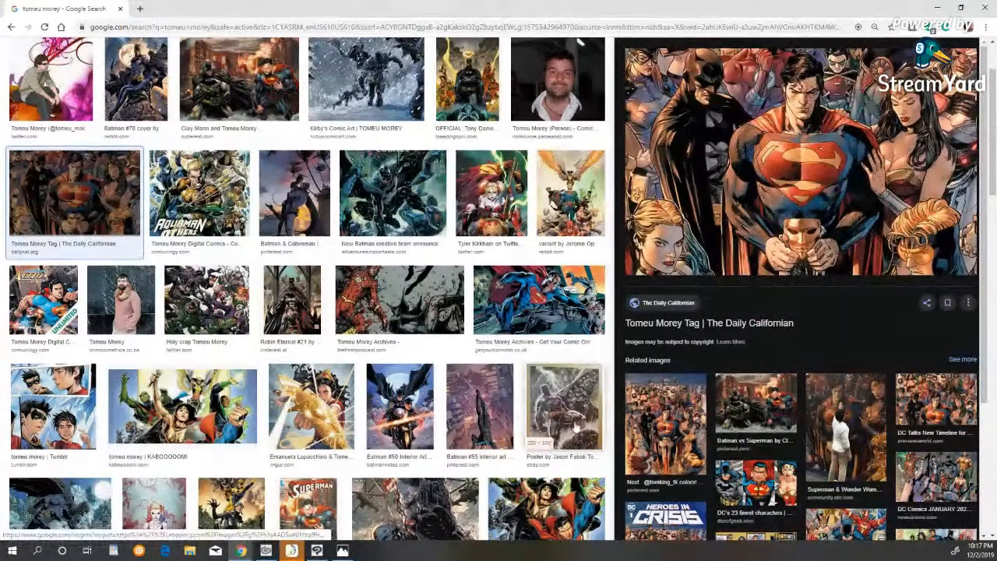
{"action": "left_click_drag", "start_coordinate": [574, 426], "coordinate": [468, 428]}
{"action": "left_click", "coordinate": [421, 421]}
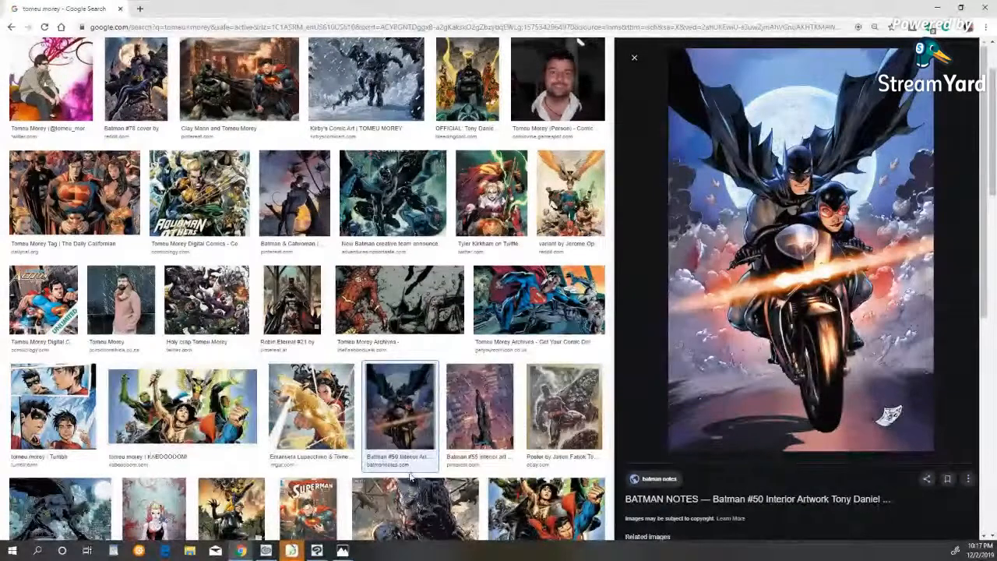
- Preview the Tumblr comic panels, the Batman and Catwoman return artwork and the Catwoman art from Tomeu Morey's Twitter
{"action": "left_click", "coordinate": [85, 432]}
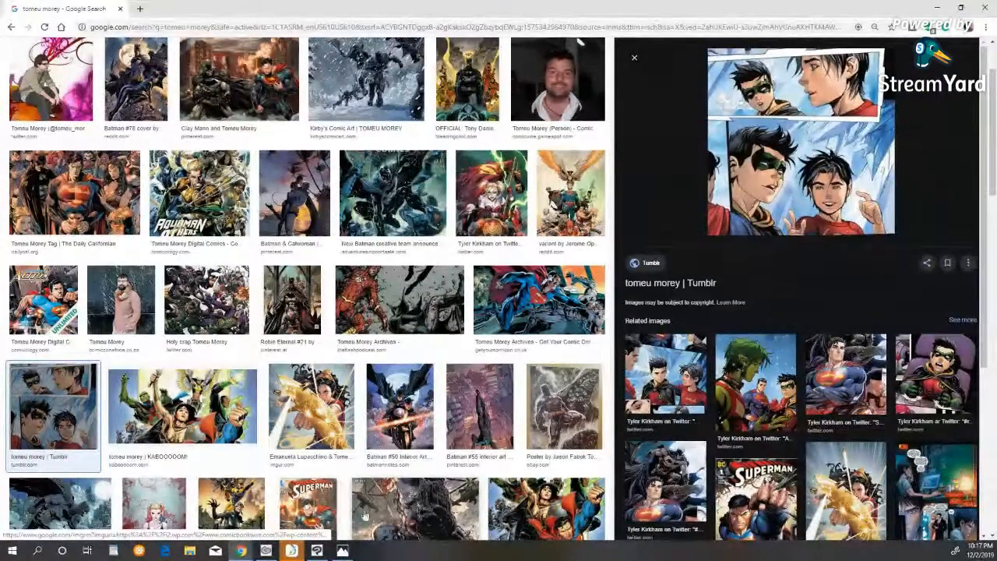
{"action": "left_click", "coordinate": [59, 502]}
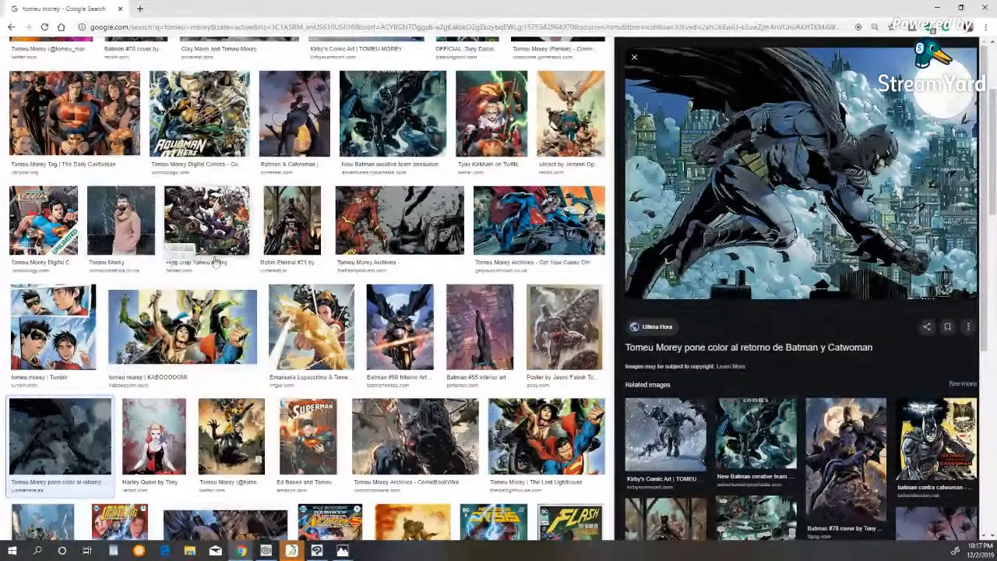
{"action": "left_click", "coordinate": [241, 464]}
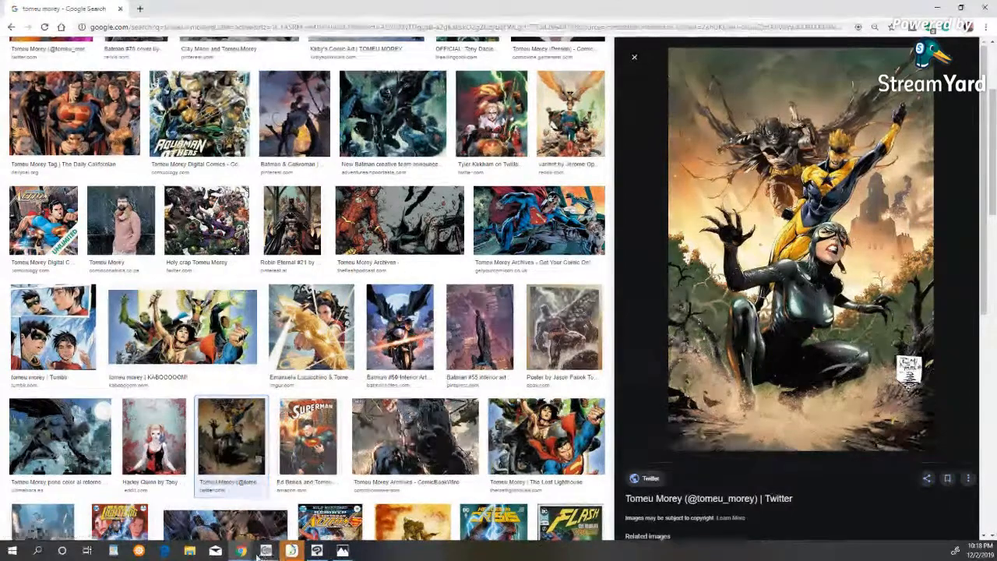
- Switch back to Clip Studio Paint and ink the 4x4 truck's rear window and wheel details using the line figure tools and Real G-Pen
{"action": "left_click", "coordinate": [317, 551]}
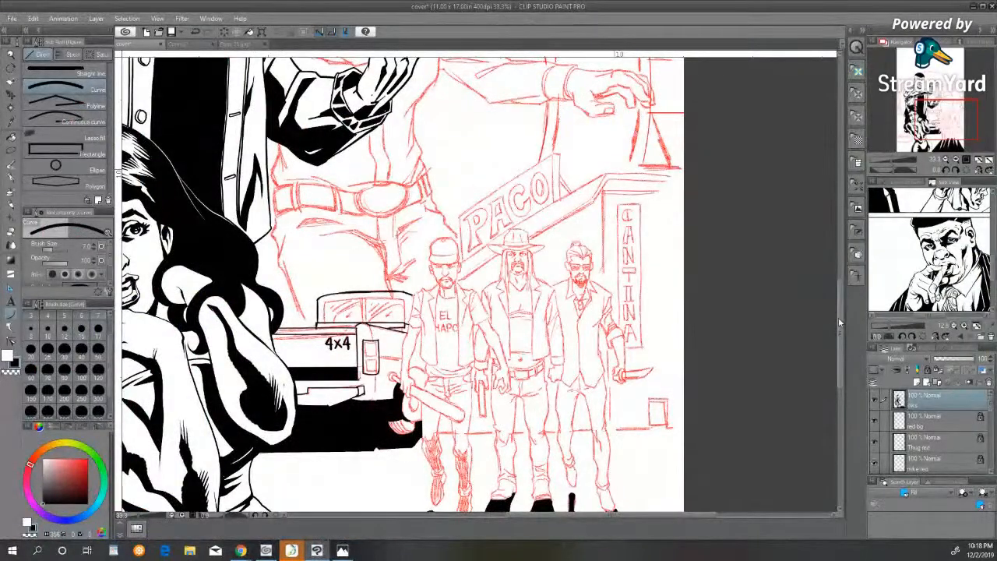
{"action": "left_click_drag", "start_coordinate": [838, 317], "coordinate": [838, 310]}
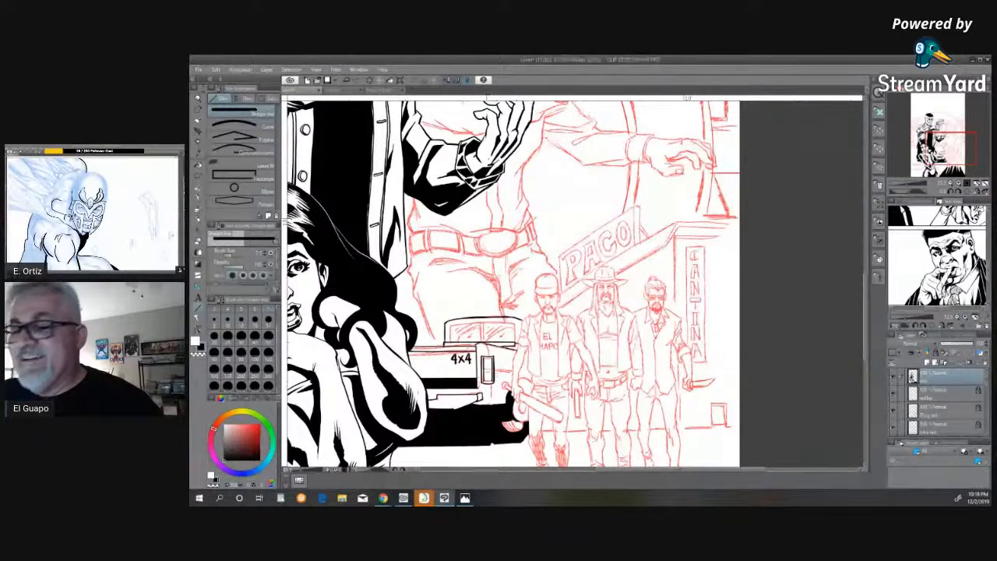
{"action": "left_click", "coordinate": [267, 124]}
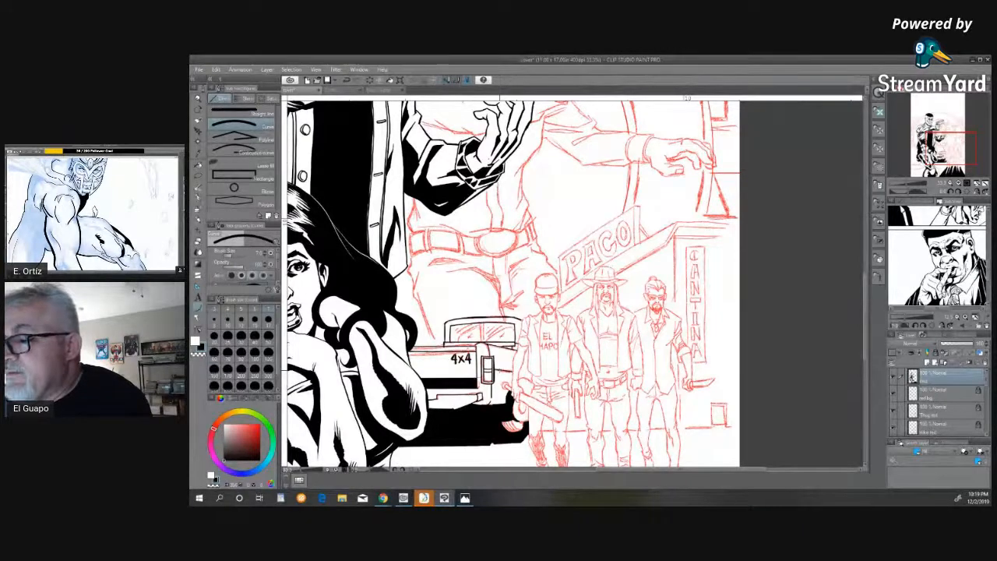
{"action": "key", "text": "p"}
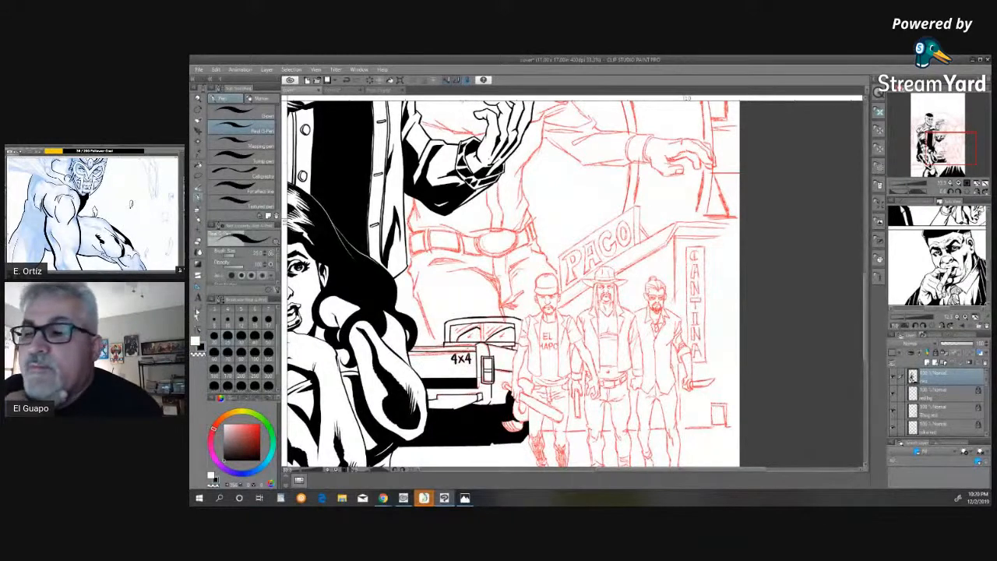
{"action": "key", "text": "u"}
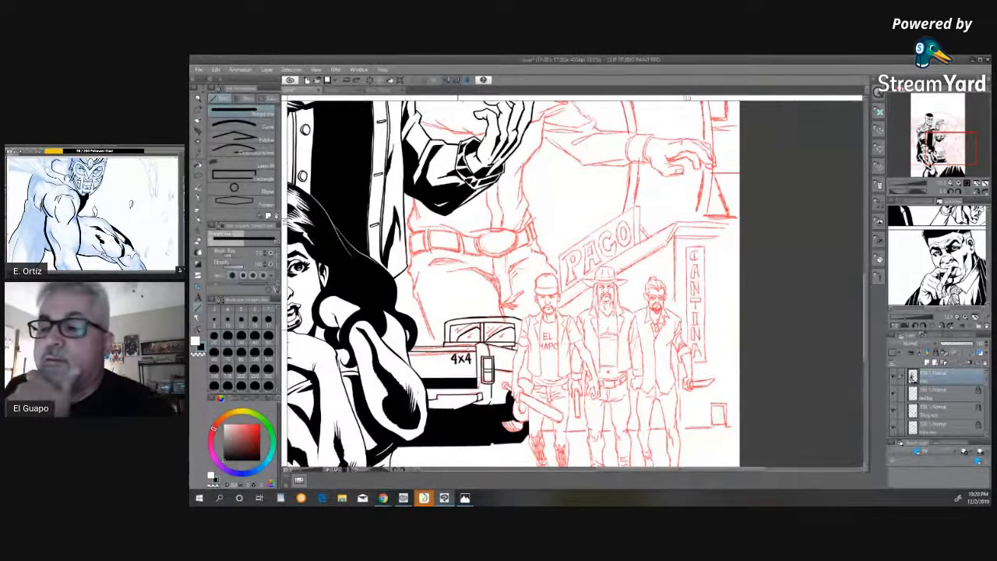
{"action": "key", "text": "p"}
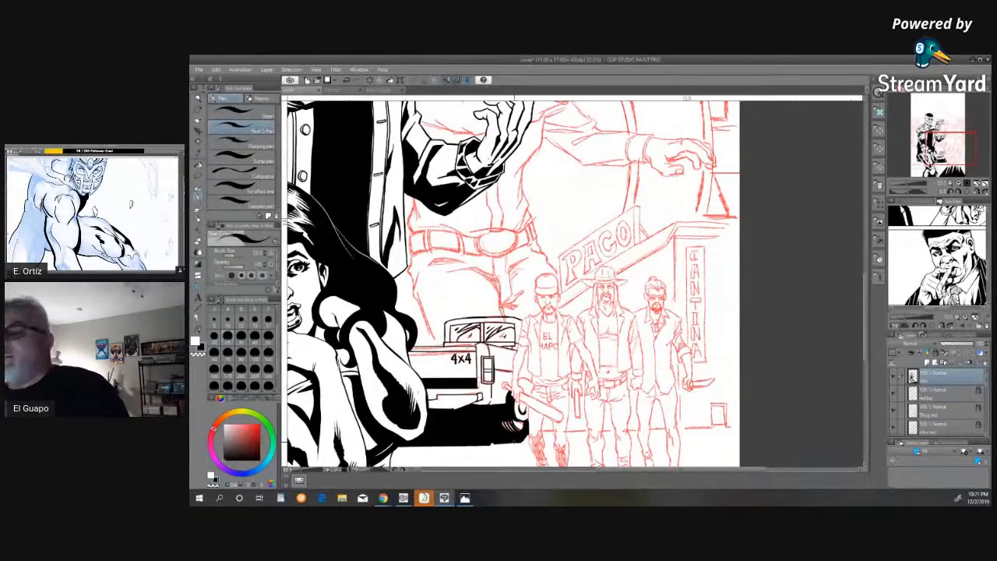
- Lower the Thug red sketch layer's opacity to 41% and make the ink layer at the top of the stack active again
{"action": "left_click_drag", "start_coordinate": [864, 287], "coordinate": [862, 322]}
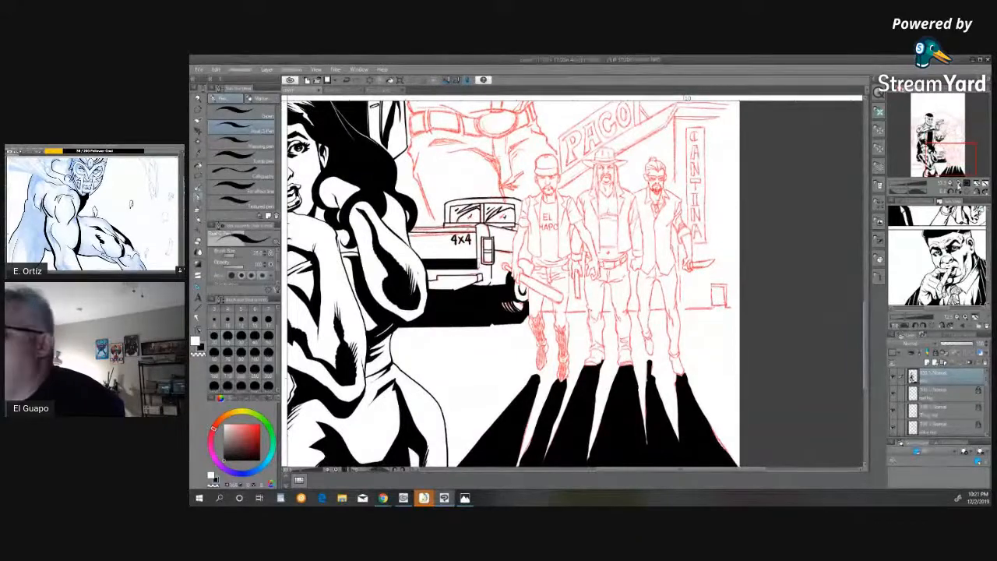
{"action": "left_click", "coordinate": [953, 182]}
{"action": "left_click", "coordinate": [957, 185]}
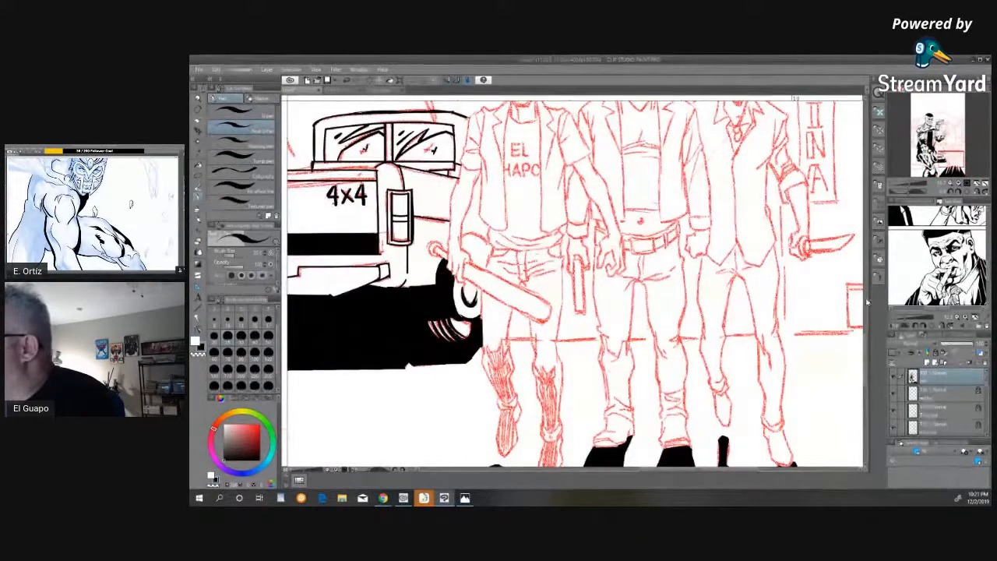
{"action": "left_click_drag", "start_coordinate": [668, 472], "coordinate": [637, 472]}
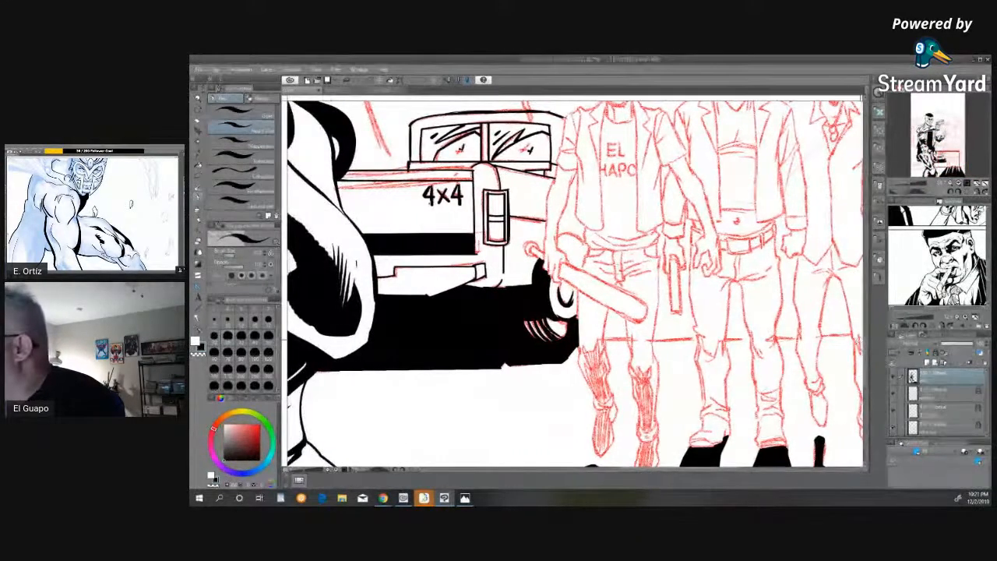
{"action": "left_click_drag", "start_coordinate": [866, 359], "coordinate": [867, 297]}
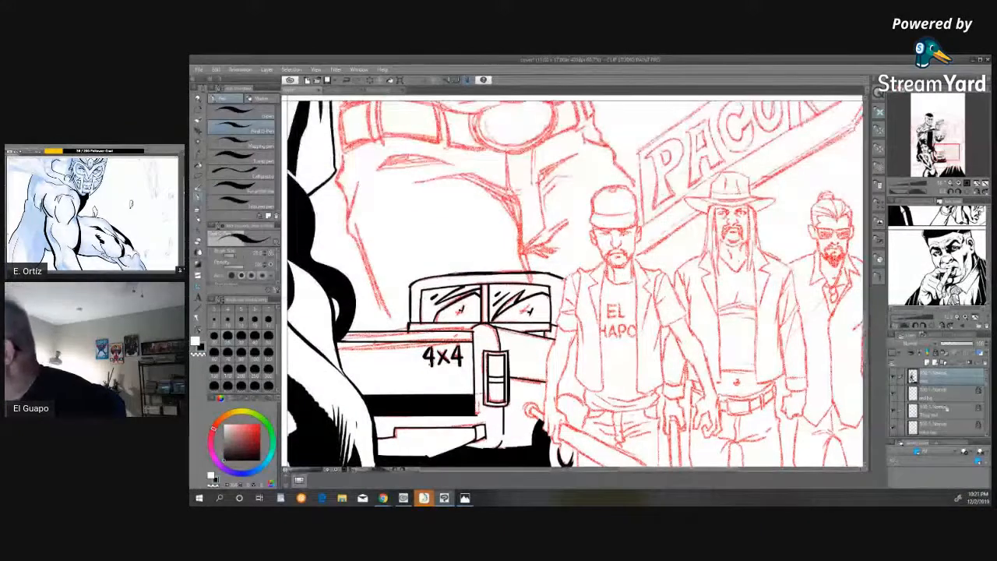
{"action": "left_click", "coordinate": [939, 407]}
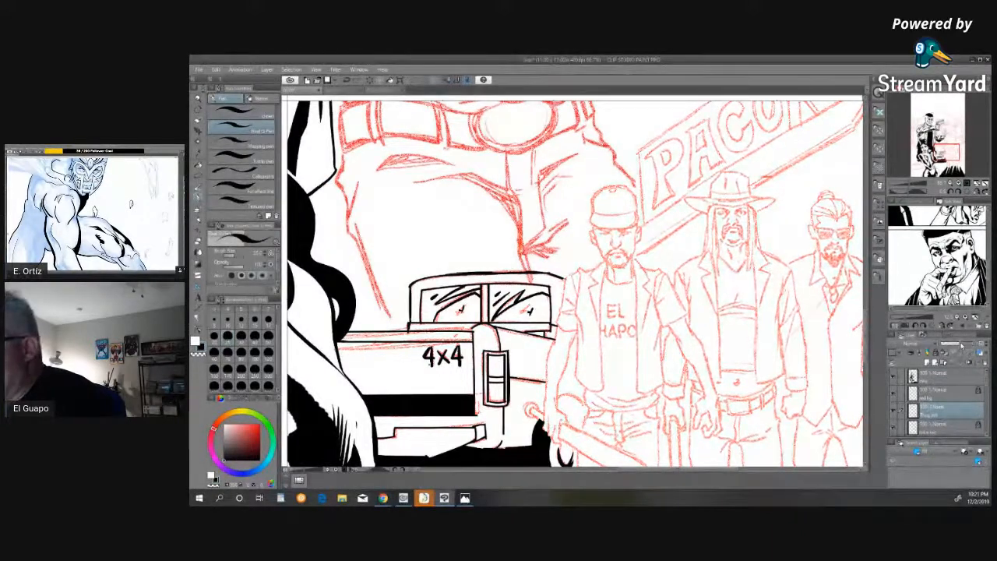
{"action": "left_click_drag", "start_coordinate": [962, 345], "coordinate": [955, 345]}
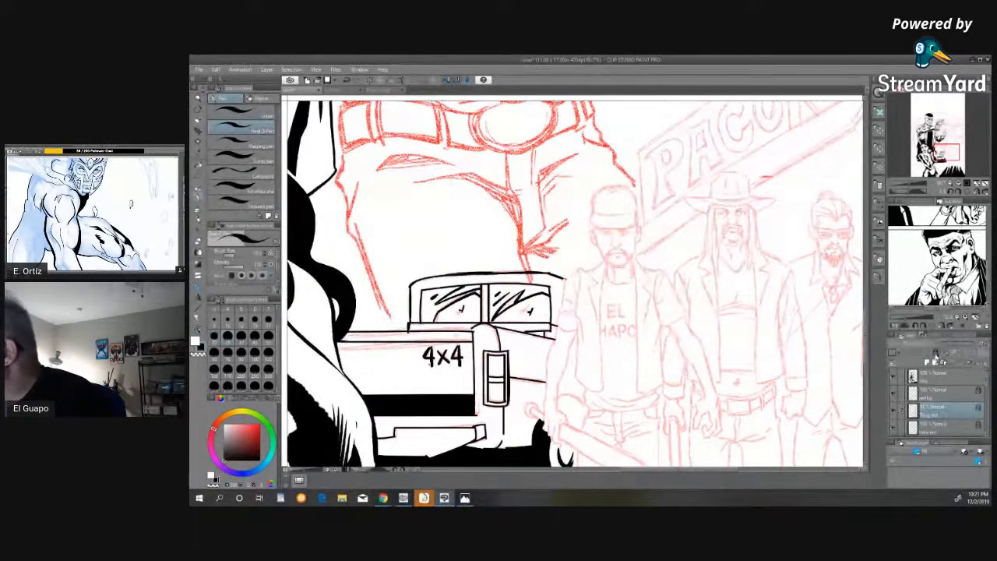
{"action": "left_click", "coordinate": [952, 376]}
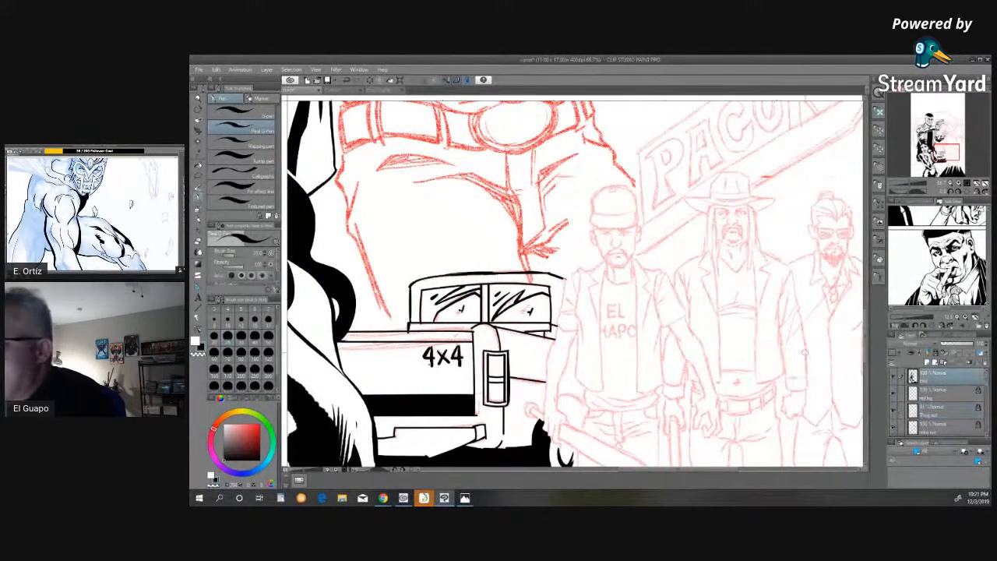
- Ink the capped man's sleeve, forearm and bat-holding hand beside the truck with the Real G-Pen
{"action": "mouse_move", "coordinate": [570, 273]}
{"action": "left_mouse_down"}
{"action": "mouse_move", "coordinate": [557, 322]}
{"action": "mouse_move", "coordinate": [564, 338]}
{"action": "mouse_move", "coordinate": [580, 333]}
{"action": "left_mouse_up"}
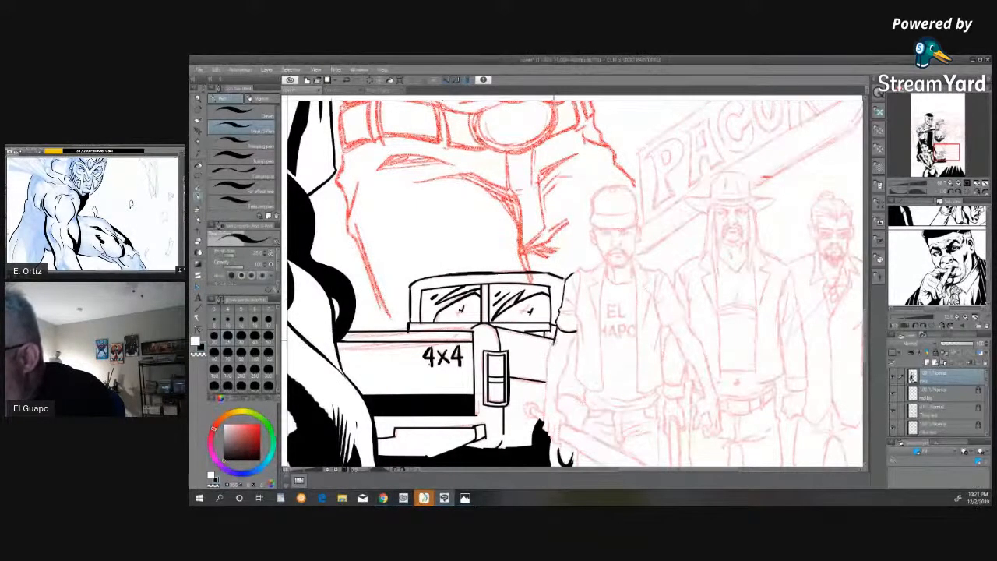
{"action": "left_click_drag", "start_coordinate": [547, 360], "coordinate": [541, 408]}
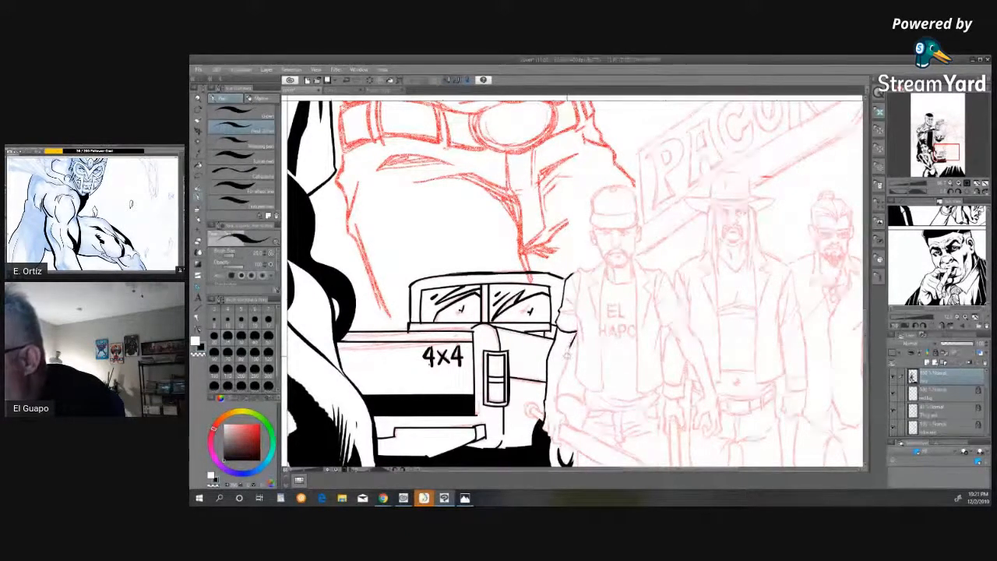
{"action": "mouse_move", "coordinate": [566, 360]}
{"action": "left_mouse_down"}
{"action": "mouse_move", "coordinate": [557, 408]}
{"action": "mouse_move", "coordinate": [561, 429]}
{"action": "mouse_move", "coordinate": [568, 425]}
{"action": "left_mouse_up"}
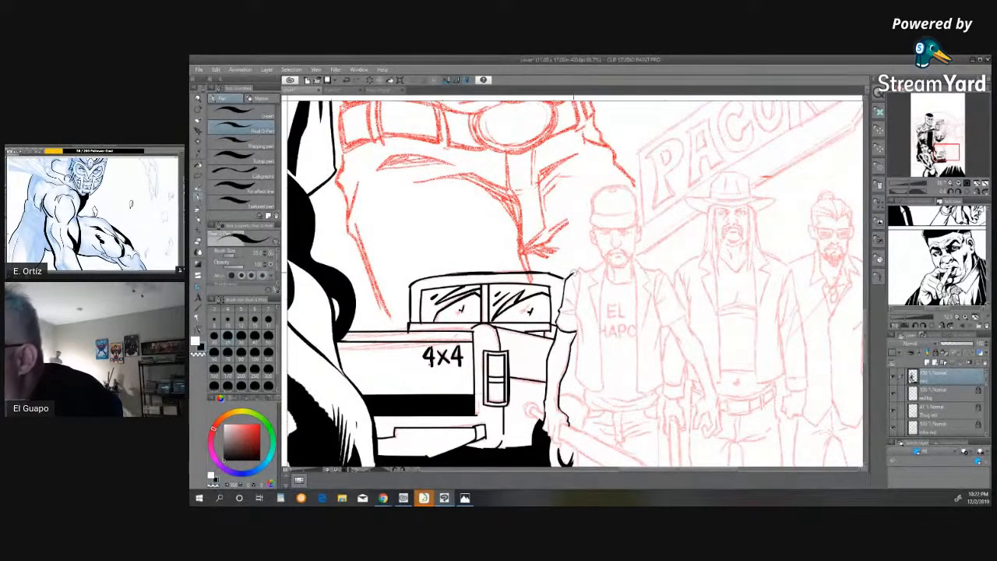
- Ink the capped man's open vest panel and collar on the truck side, and add detail strokes to his sleeve and hand
{"action": "mouse_move", "coordinate": [578, 269]}
{"action": "left_mouse_down"}
{"action": "mouse_move", "coordinate": [576, 379]}
{"action": "mouse_move", "coordinate": [603, 391]}
{"action": "left_mouse_up"}
{"action": "left_click_drag", "start_coordinate": [607, 267], "coordinate": [603, 391]}
{"action": "mouse_move", "coordinate": [606, 258]}
{"action": "left_mouse_down"}
{"action": "mouse_move", "coordinate": [588, 289]}
{"action": "mouse_move", "coordinate": [600, 333]}
{"action": "mouse_move", "coordinate": [578, 276]}
{"action": "mouse_move", "coordinate": [600, 270]}
{"action": "left_mouse_up"}
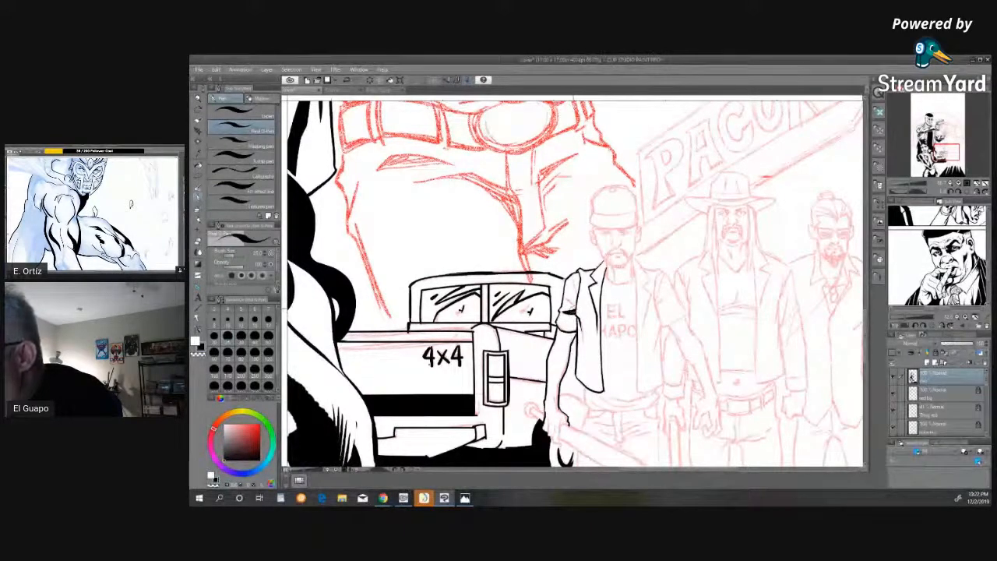
{"action": "left_click_drag", "start_coordinate": [573, 276], "coordinate": [580, 342]}
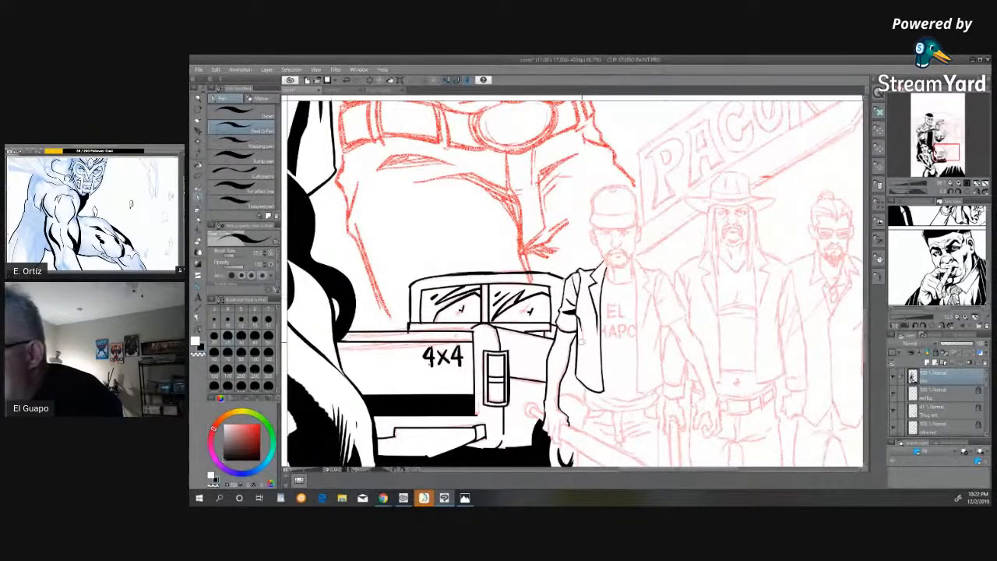
{"action": "left_click_drag", "start_coordinate": [556, 392], "coordinate": [568, 424]}
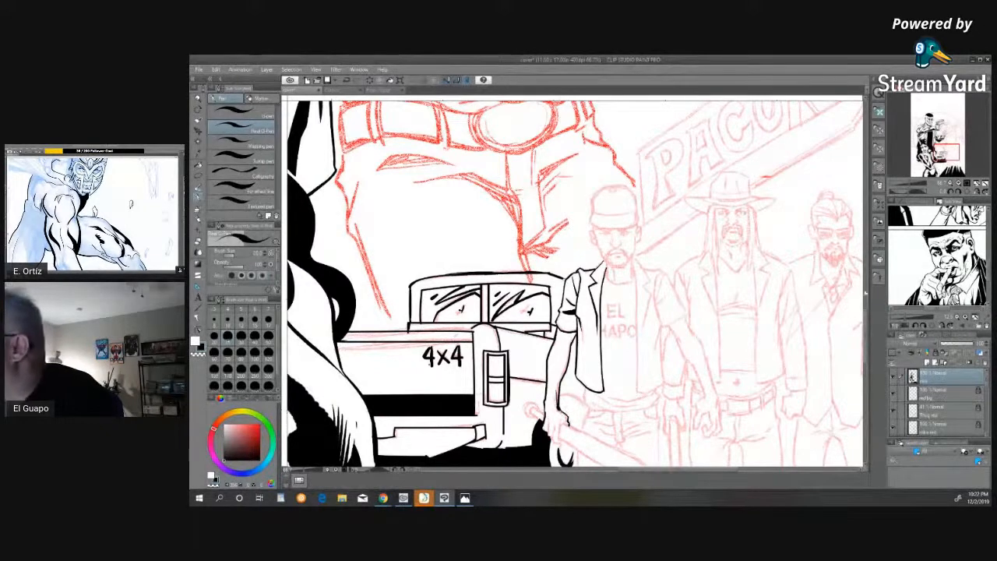
- Rotate the canvas and ink the capped man's baseball bat with straight sides and a rounded end
{"action": "scroll", "coordinate": [574, 286], "scroll_direction": "down", "scroll_amount": 5}
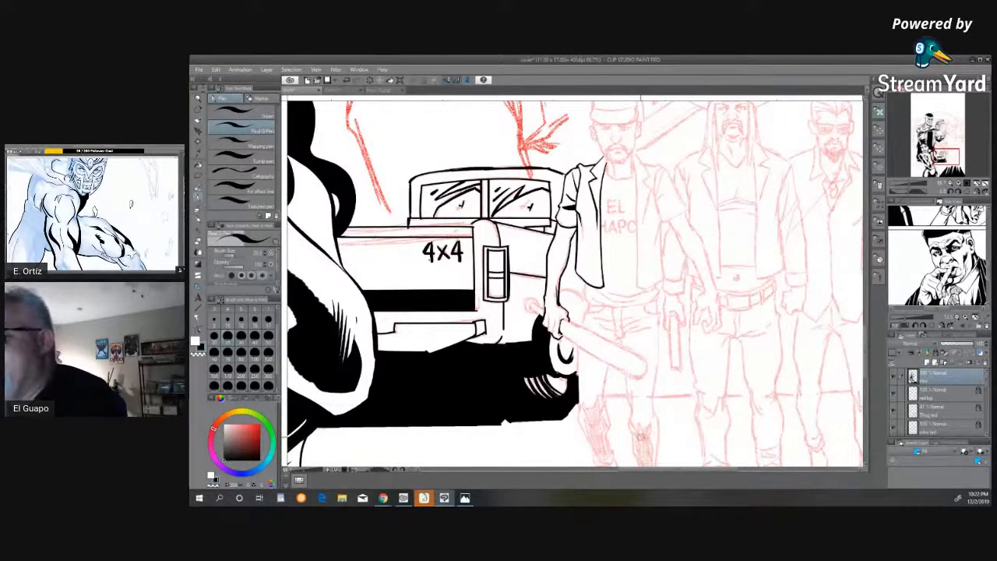
{"action": "mouse_move", "coordinate": [623, 117]}
{"action": "left_mouse_down"}
{"action": "mouse_move", "coordinate": [740, 125]}
{"action": "mouse_move", "coordinate": [818, 146]}
{"action": "left_mouse_up"}
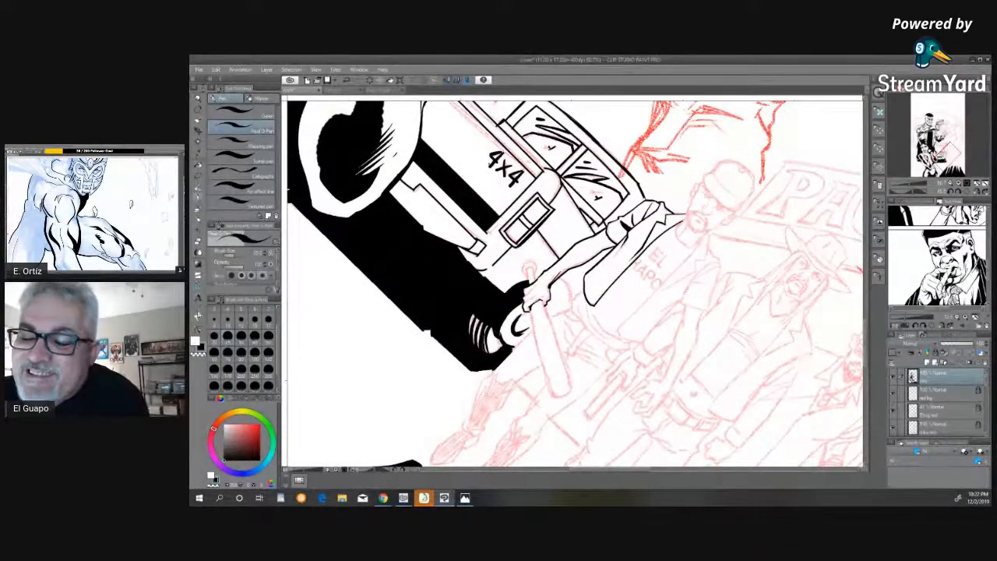
{"action": "left_click", "coordinate": [198, 314]}
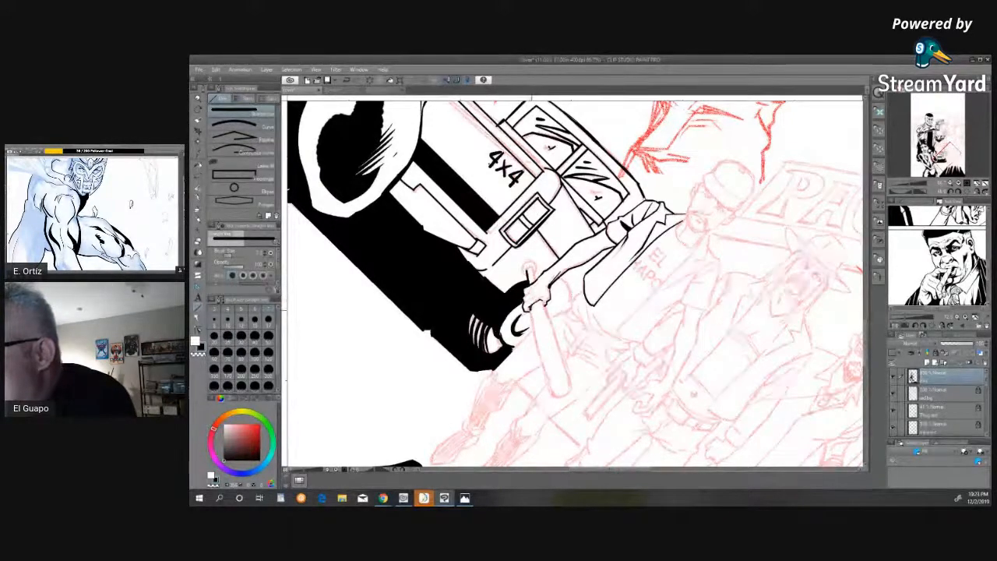
{"action": "left_click_drag", "start_coordinate": [530, 274], "coordinate": [549, 390]}
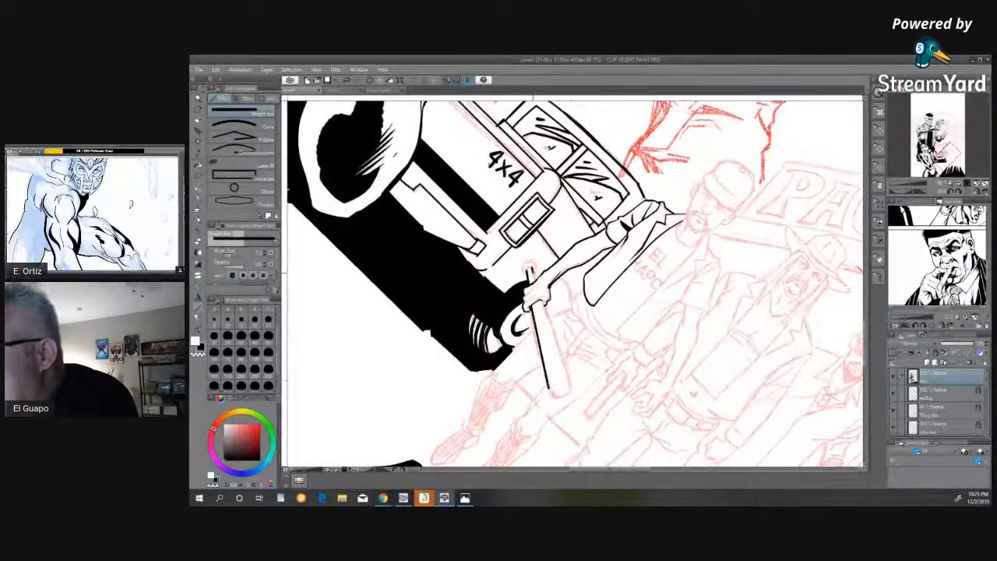
{"action": "left_click_drag", "start_coordinate": [540, 300], "coordinate": [571, 383]}
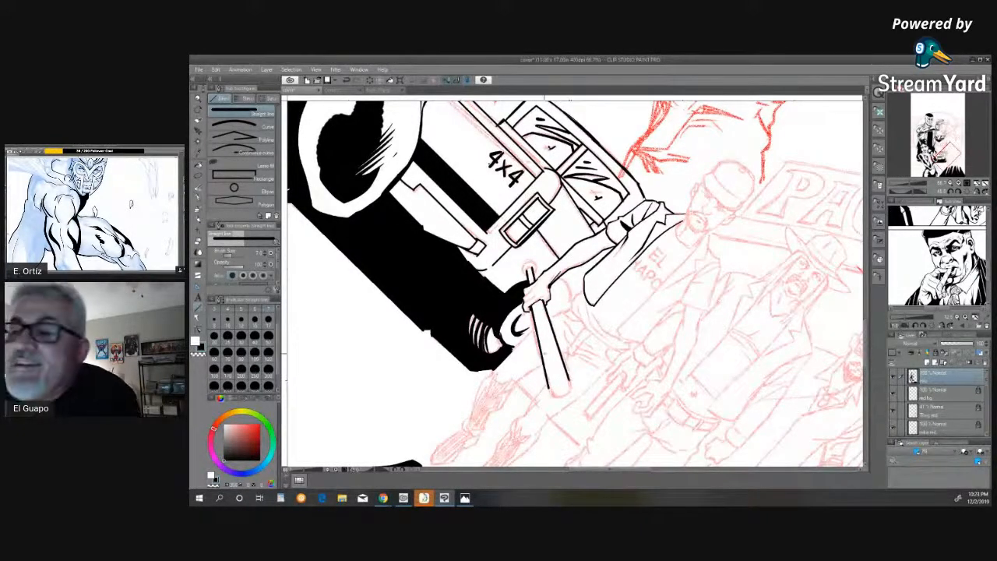
{"action": "key", "text": "p"}
{"action": "left_click_drag", "start_coordinate": [548, 386], "coordinate": [570, 383]}
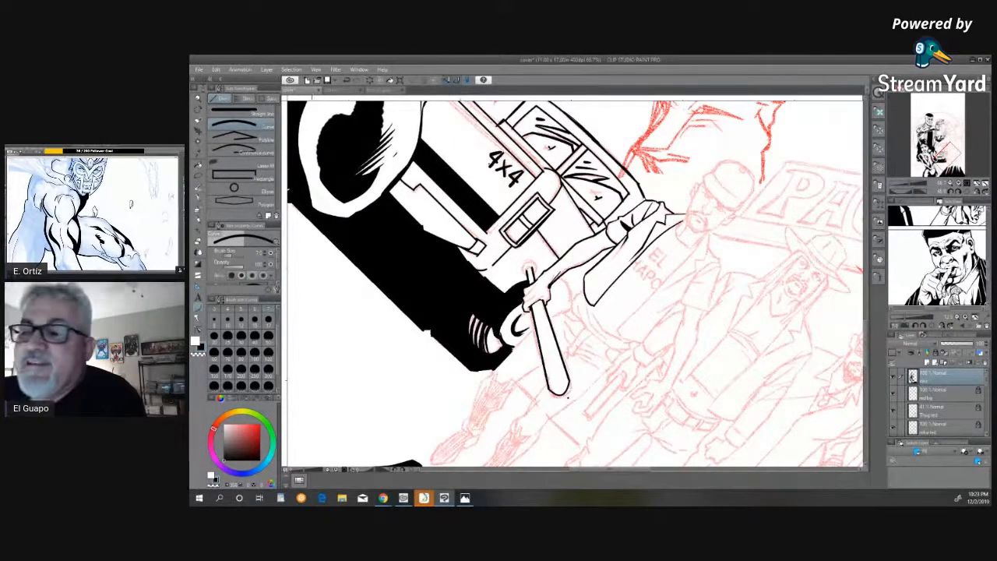
- Ink the outer edge of the capped man's trouser leg below the bat with the Real G-Pen
{"action": "left_click", "coordinate": [201, 204]}
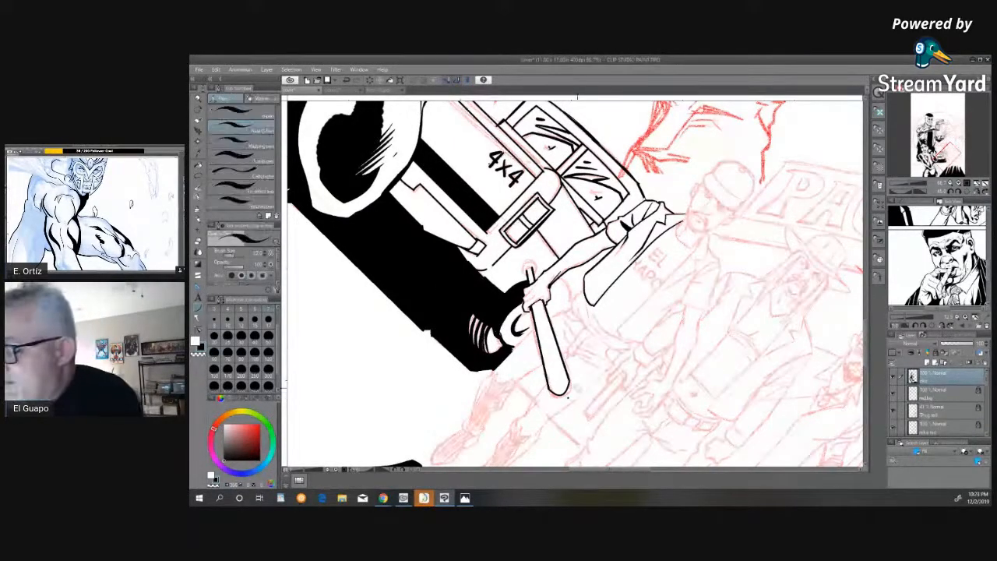
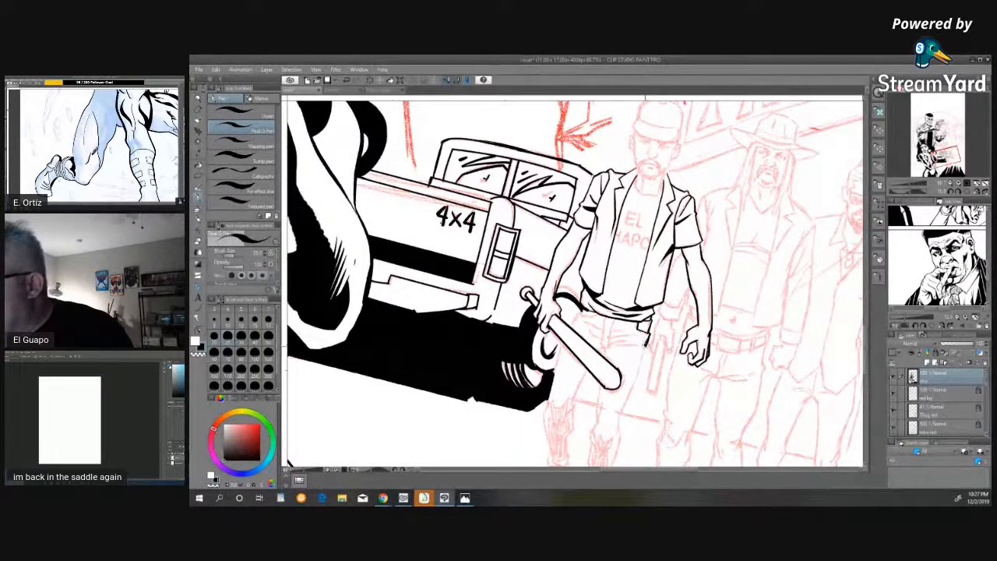
{"action": "mouse_move", "coordinate": [640, 363]}
{"action": "left_mouse_down"}
{"action": "mouse_move", "coordinate": [610, 439]}
{"action": "mouse_move", "coordinate": [612, 446]}
{"action": "left_mouse_up"}
{"action": "scroll", "coordinate": [870, 288], "scroll_direction": "down", "scroll_amount": 4}
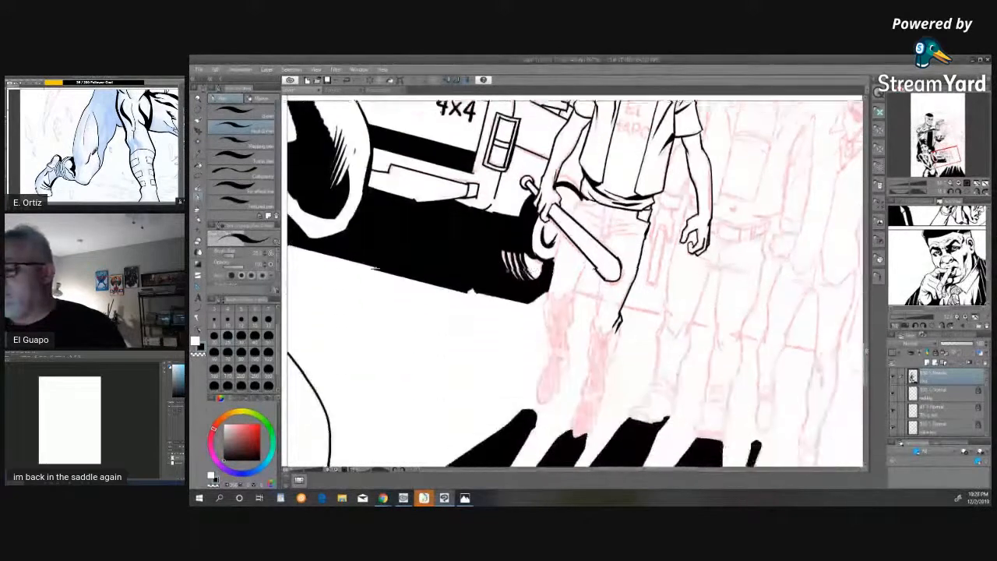
- Ink the inner edge of the same trouser leg, its ragged cuff and the outline and ankle folds of the boot
{"action": "mouse_move", "coordinate": [600, 250]}
{"action": "left_mouse_down"}
{"action": "mouse_move", "coordinate": [591, 390]}
{"action": "mouse_move", "coordinate": [578, 388]}
{"action": "mouse_move", "coordinate": [573, 411]}
{"action": "left_mouse_up"}
{"action": "mouse_move", "coordinate": [595, 370]}
{"action": "left_mouse_down"}
{"action": "mouse_move", "coordinate": [604, 380]}
{"action": "mouse_move", "coordinate": [581, 413]}
{"action": "left_mouse_up"}
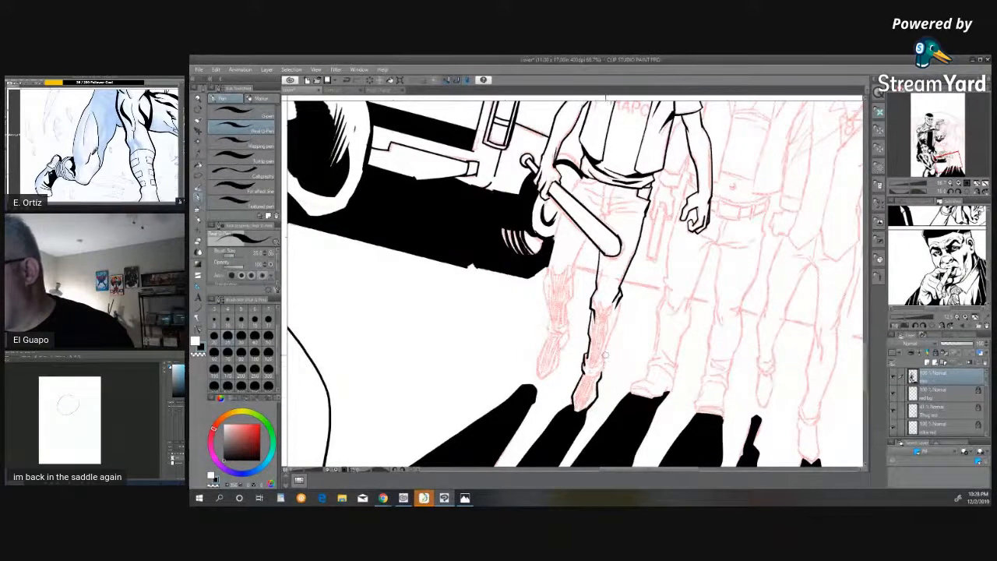
{"action": "left_click_drag", "start_coordinate": [605, 349], "coordinate": [602, 362]}
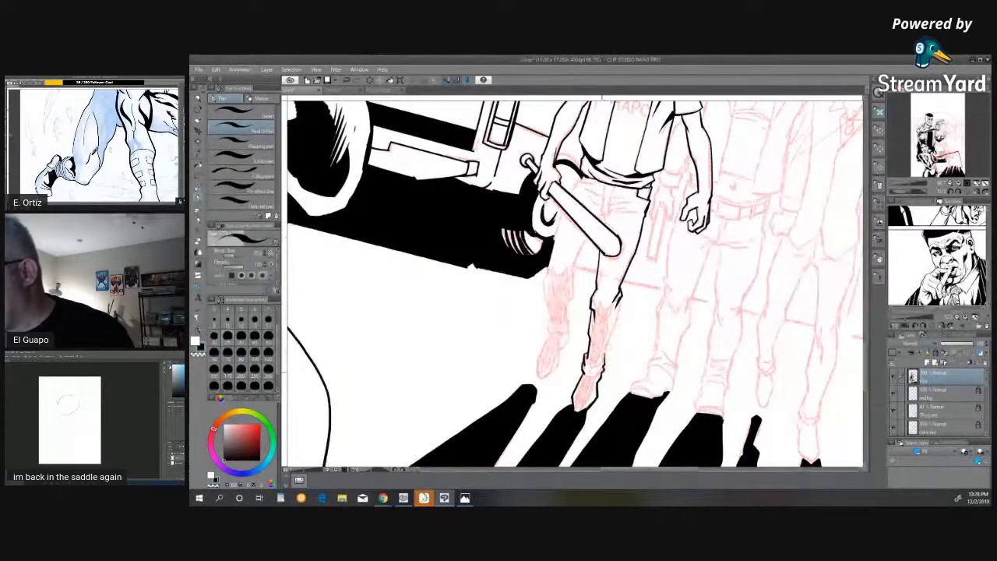
{"action": "left_click_drag", "start_coordinate": [609, 335], "coordinate": [618, 310]}
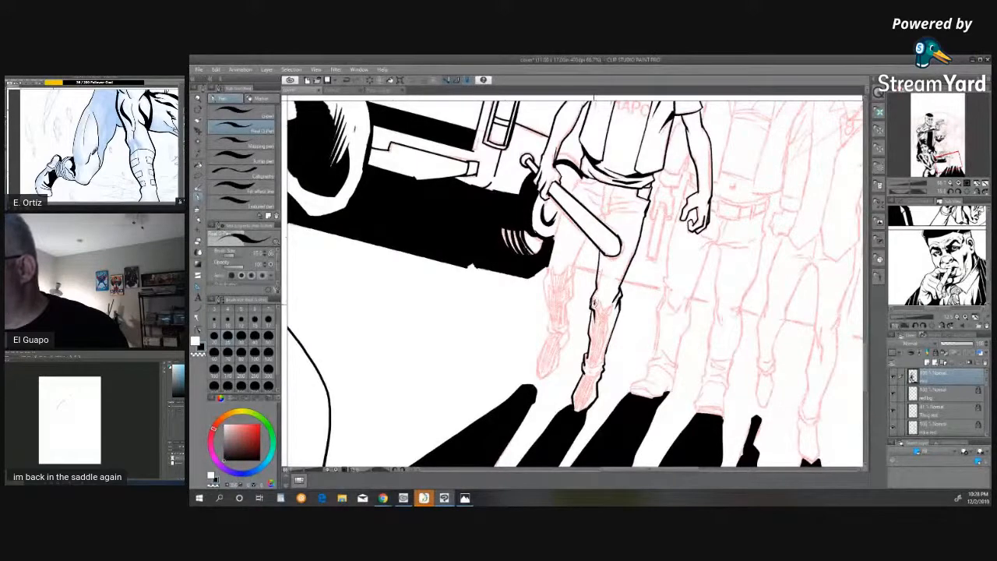
{"action": "mouse_move", "coordinate": [596, 301]}
{"action": "left_mouse_down"}
{"action": "mouse_move", "coordinate": [614, 325]}
{"action": "mouse_move", "coordinate": [602, 335]}
{"action": "mouse_move", "coordinate": [585, 410]}
{"action": "left_mouse_up"}
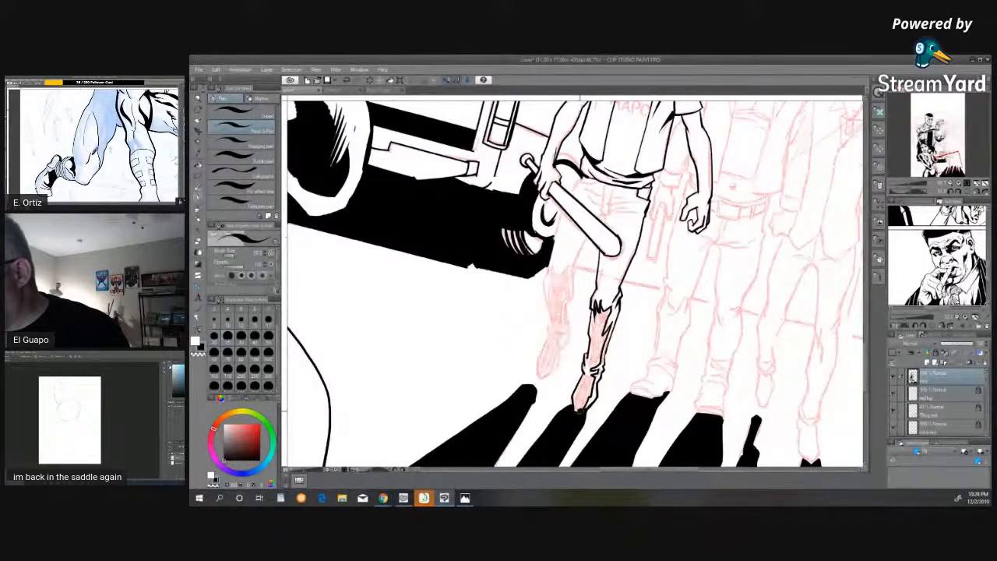
- Finish the capped man's inked boot and ink his truck-side trouser leg with its ragged cuff and boot
{"action": "left_click_drag", "start_coordinate": [589, 394], "coordinate": [588, 372]}
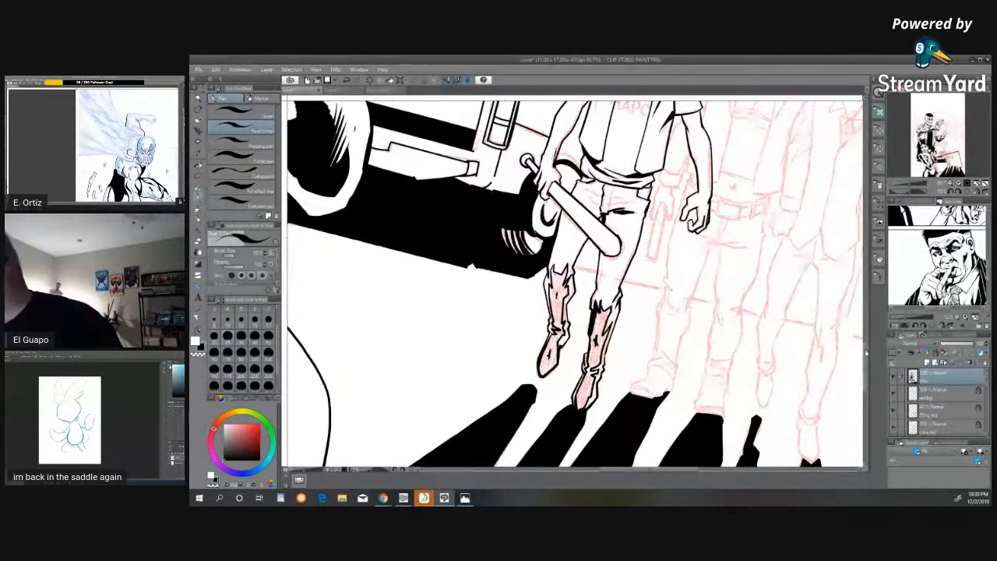
- Letter "EL HAPO" on the capped man's shirt and ink the fold strokes on the shirt and trouser front
{"action": "scroll", "coordinate": [574, 284], "scroll_direction": "up", "scroll_amount": 5}
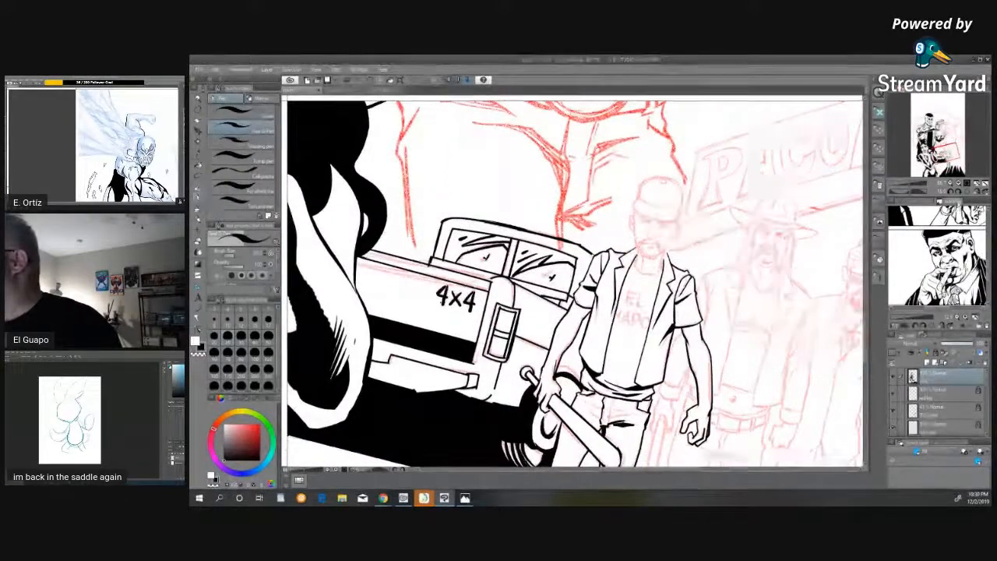
{"action": "scroll", "coordinate": [574, 284], "scroll_direction": "up", "scroll_amount": 2}
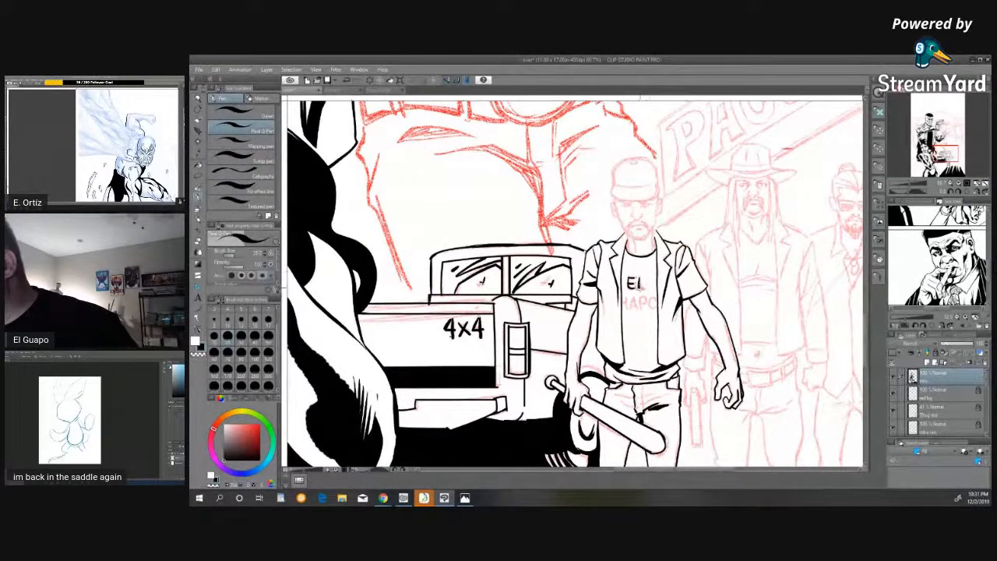
{"action": "mouse_move", "coordinate": [623, 298]}
{"action": "left_mouse_down"}
{"action": "mouse_move", "coordinate": [623, 311]}
{"action": "mouse_move", "coordinate": [656, 309]}
{"action": "left_mouse_up"}
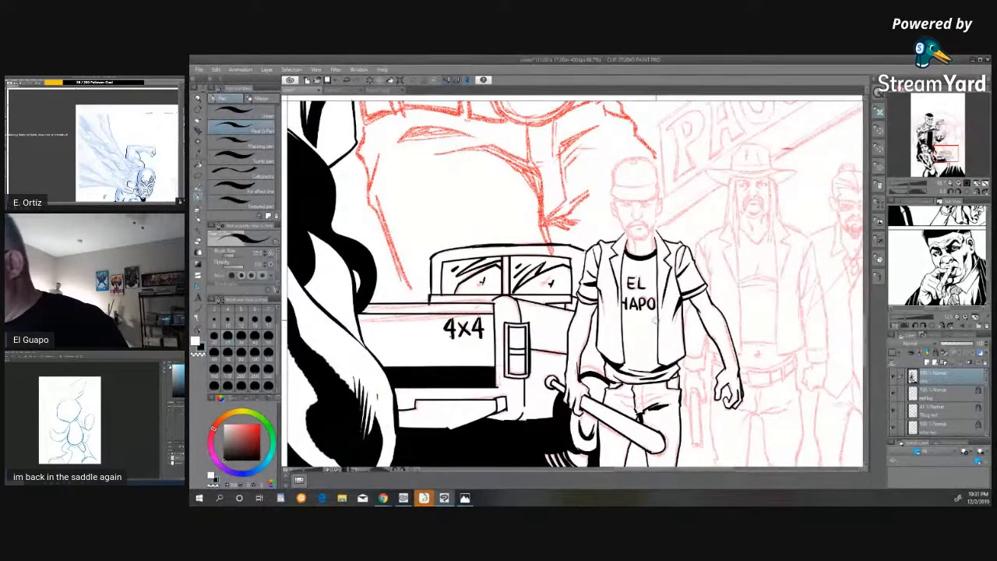
{"action": "left_click_drag", "start_coordinate": [659, 313], "coordinate": [633, 349]}
{"action": "left_click_drag", "start_coordinate": [653, 338], "coordinate": [631, 363]}
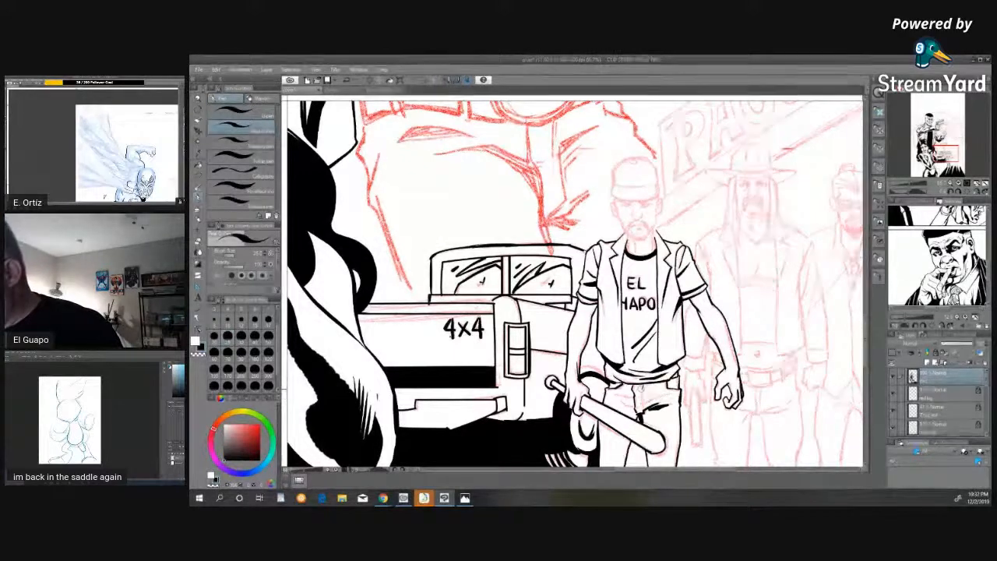
{"action": "mouse_move", "coordinate": [620, 393]}
{"action": "left_mouse_down"}
{"action": "mouse_move", "coordinate": [670, 389]}
{"action": "mouse_move", "coordinate": [623, 410]}
{"action": "left_mouse_up"}
{"action": "left_click_drag", "start_coordinate": [631, 400], "coordinate": [614, 405]}
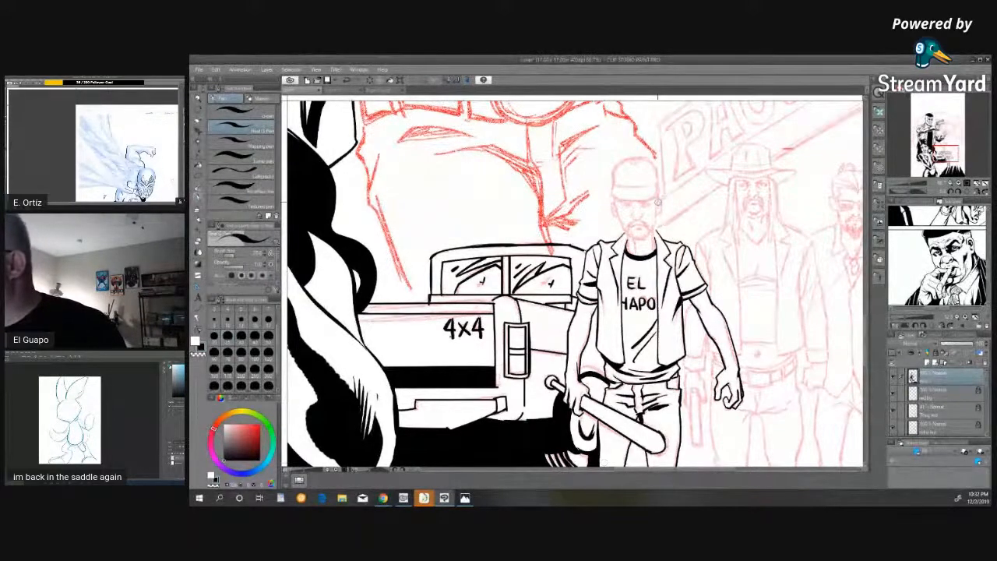
- Ink the capped man's ears, facial features and solid black goatee, and outline the crown and brim of his cap
{"action": "mouse_move", "coordinate": [658, 202]}
{"action": "left_mouse_down"}
{"action": "mouse_move", "coordinate": [661, 212]}
{"action": "mouse_move", "coordinate": [612, 212]}
{"action": "mouse_move", "coordinate": [658, 205]}
{"action": "left_mouse_up"}
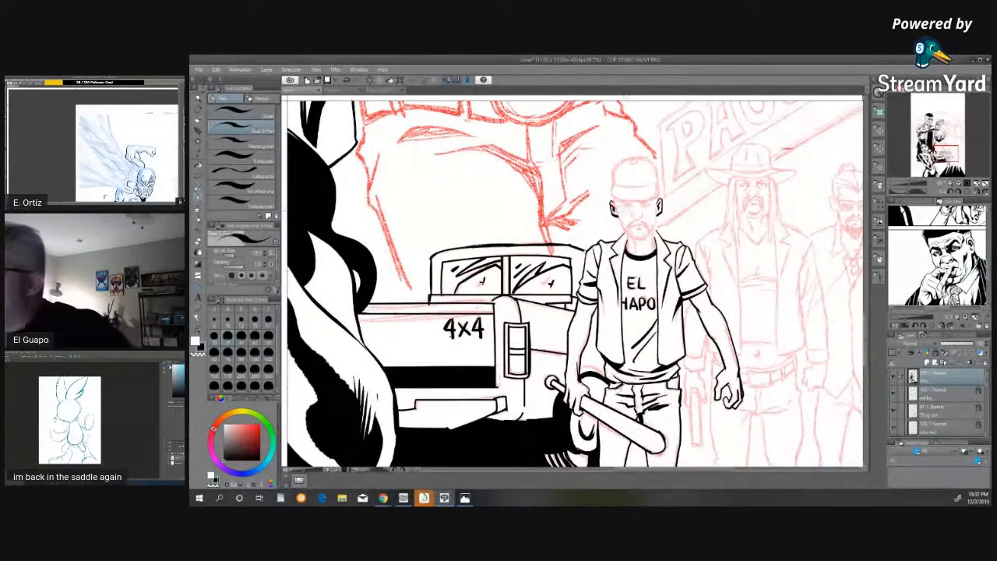
{"action": "left_click_drag", "start_coordinate": [616, 199], "coordinate": [619, 223]}
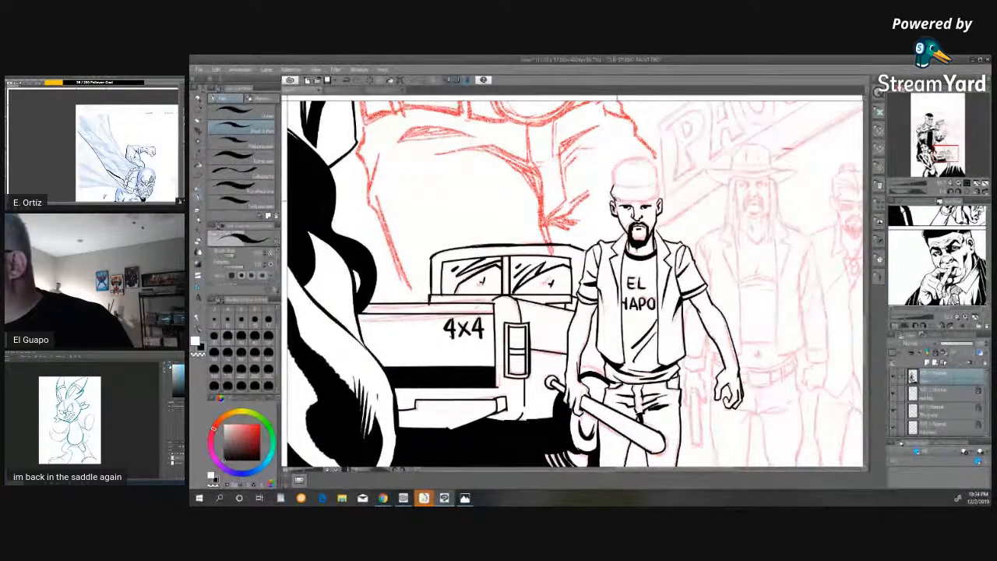
{"action": "mouse_move", "coordinate": [620, 208]}
{"action": "left_mouse_down"}
{"action": "mouse_move", "coordinate": [659, 200]}
{"action": "mouse_move", "coordinate": [659, 185]}
{"action": "left_mouse_up"}
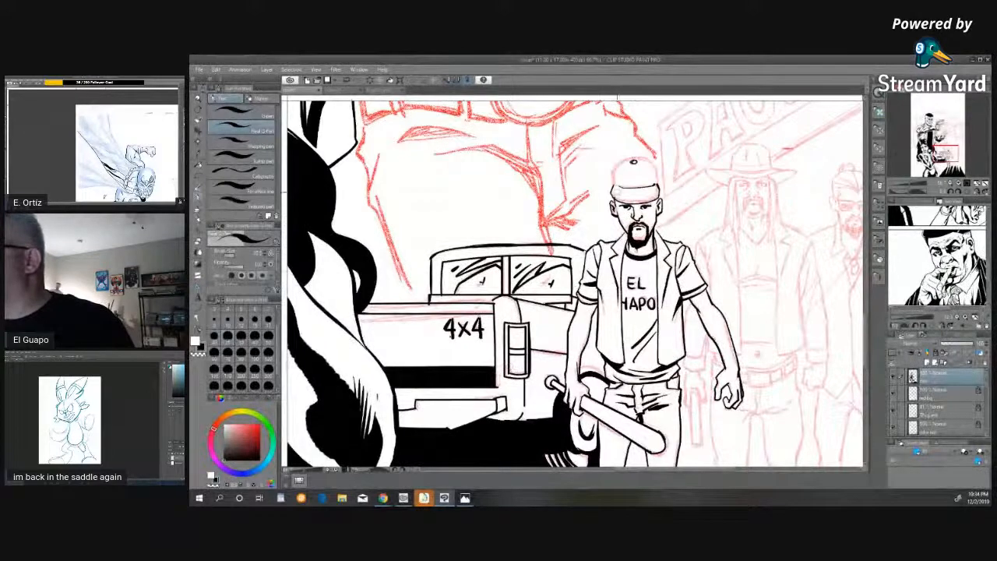
{"action": "left_click_drag", "start_coordinate": [628, 159], "coordinate": [612, 182]}
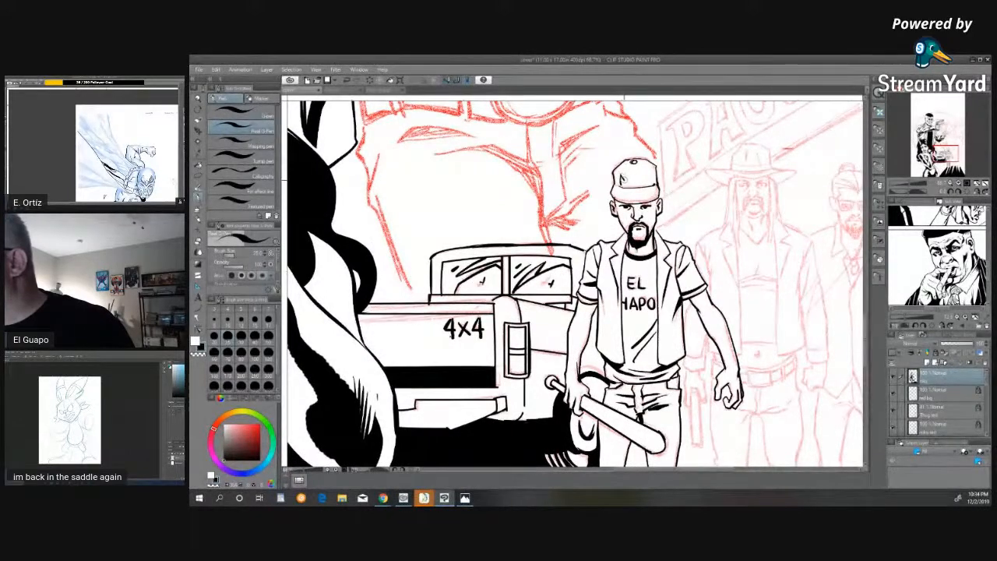
- Letter "MACK" in outlined capitals across the front of the cap
{"action": "left_click_drag", "start_coordinate": [620, 187], "coordinate": [632, 186]}
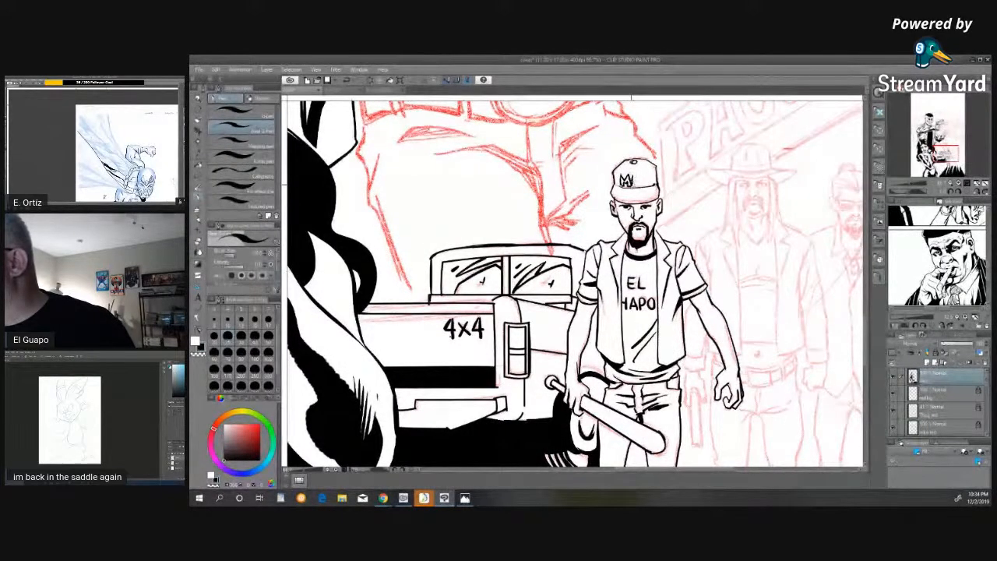
{"action": "left_click_drag", "start_coordinate": [630, 173], "coordinate": [647, 172]}
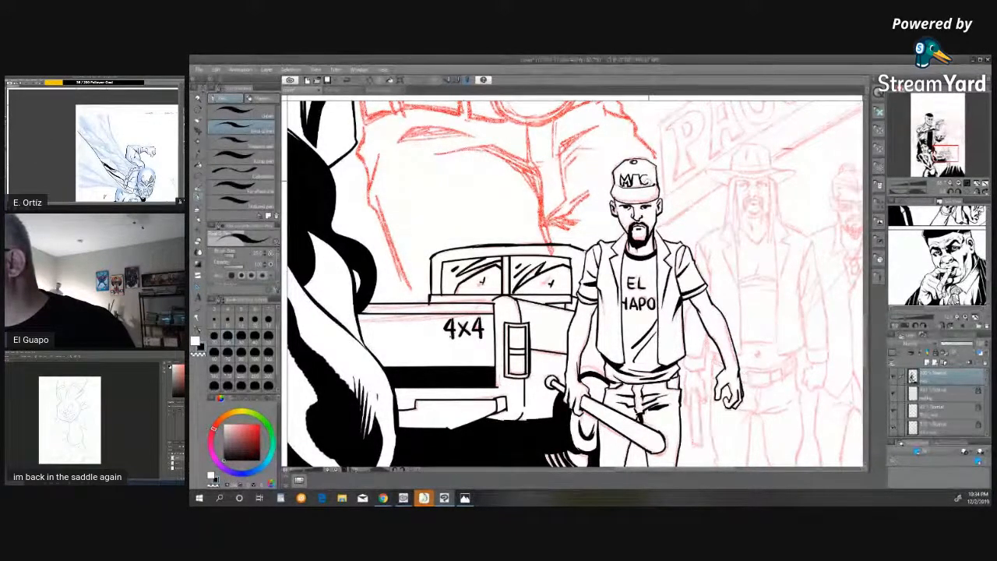
{"action": "left_click_drag", "start_coordinate": [652, 174], "coordinate": [652, 186]}
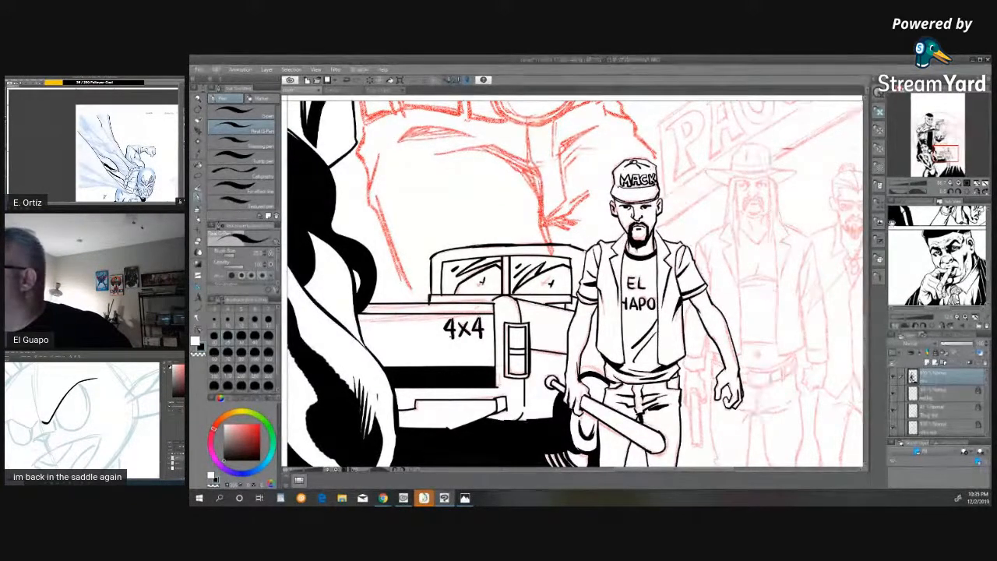
- Ink the hatted man's shadowed eyes, black moustache, jaw and V-shaped neckline
{"action": "scroll", "coordinate": [864, 327], "scroll_direction": "down", "scroll_amount": 4}
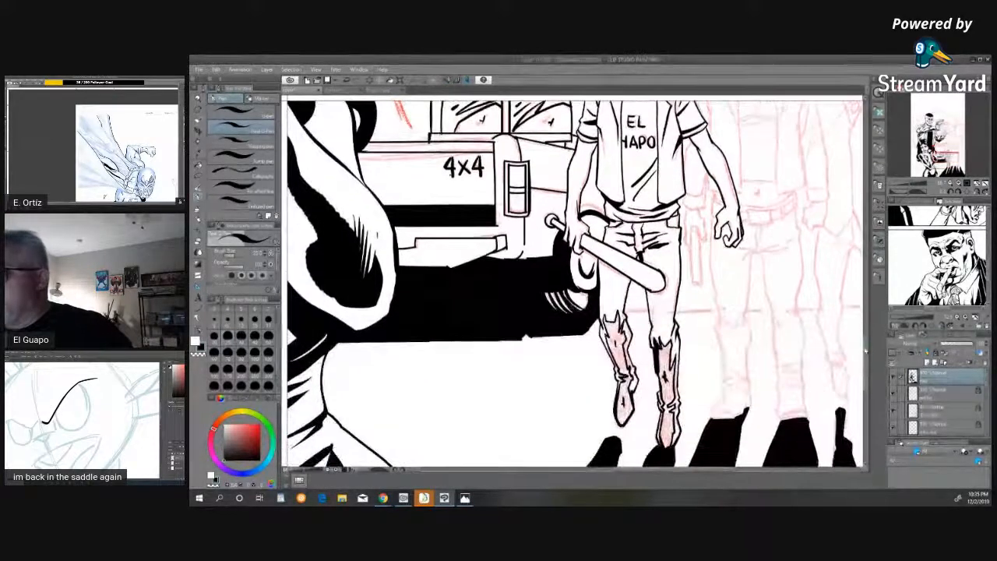
{"action": "scroll", "coordinate": [864, 348], "scroll_direction": "up", "scroll_amount": 5}
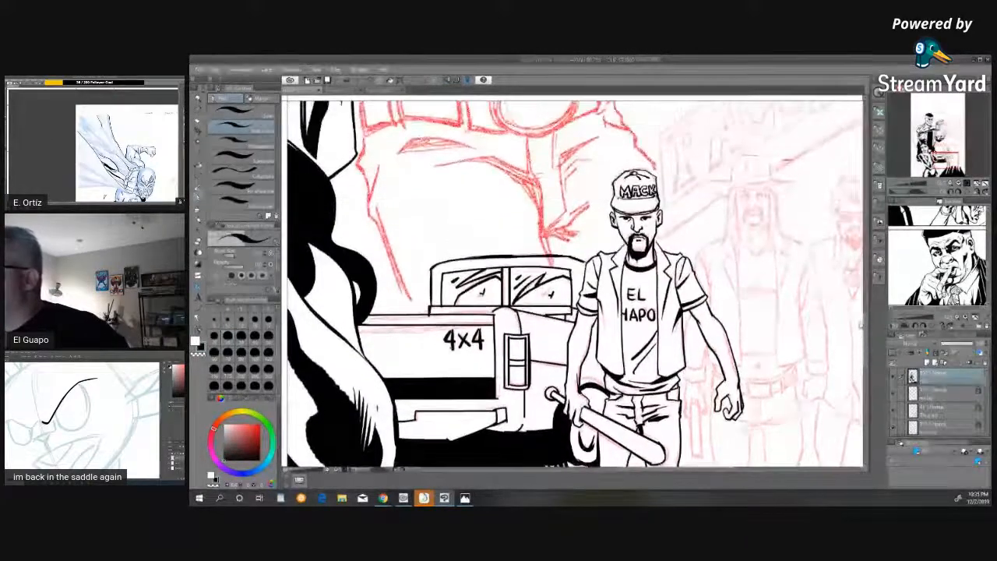
{"action": "left_click_drag", "start_coordinate": [675, 470], "coordinate": [706, 470]}
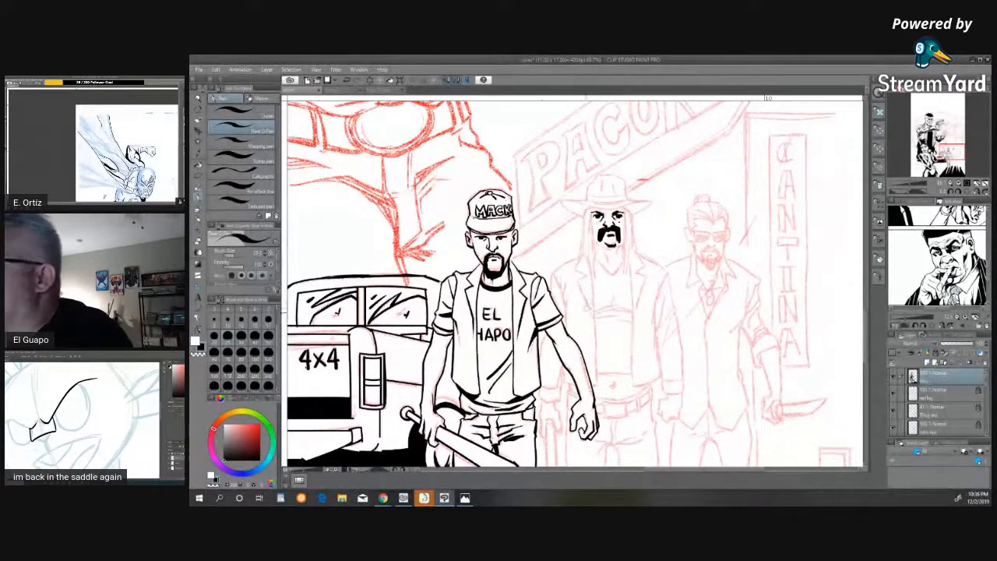
{"action": "left_click_drag", "start_coordinate": [593, 225], "coordinate": [596, 241]}
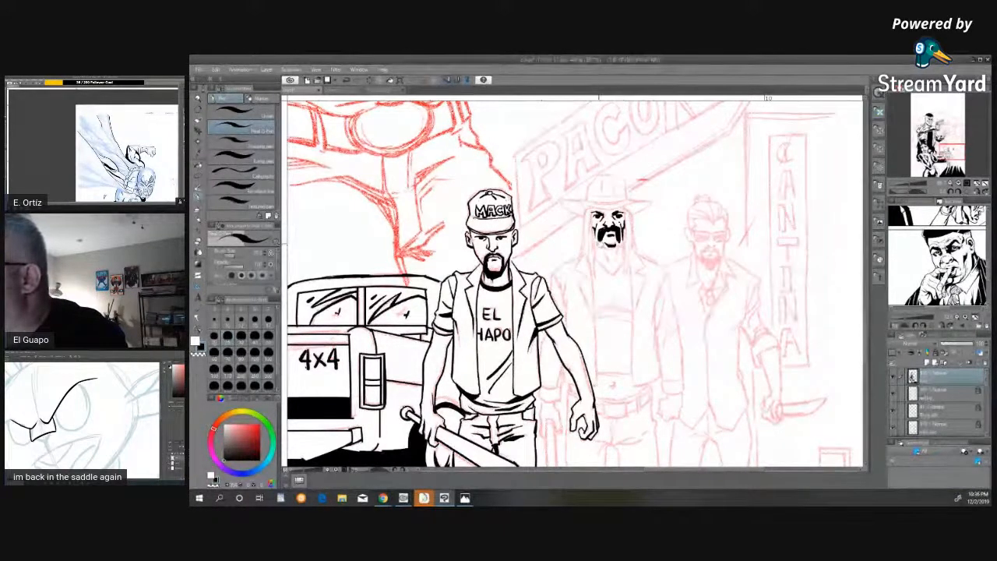
{"action": "mouse_move", "coordinate": [606, 249]}
{"action": "left_mouse_down"}
{"action": "mouse_move", "coordinate": [615, 251]}
{"action": "mouse_move", "coordinate": [606, 260]}
{"action": "mouse_move", "coordinate": [610, 288]}
{"action": "left_mouse_up"}
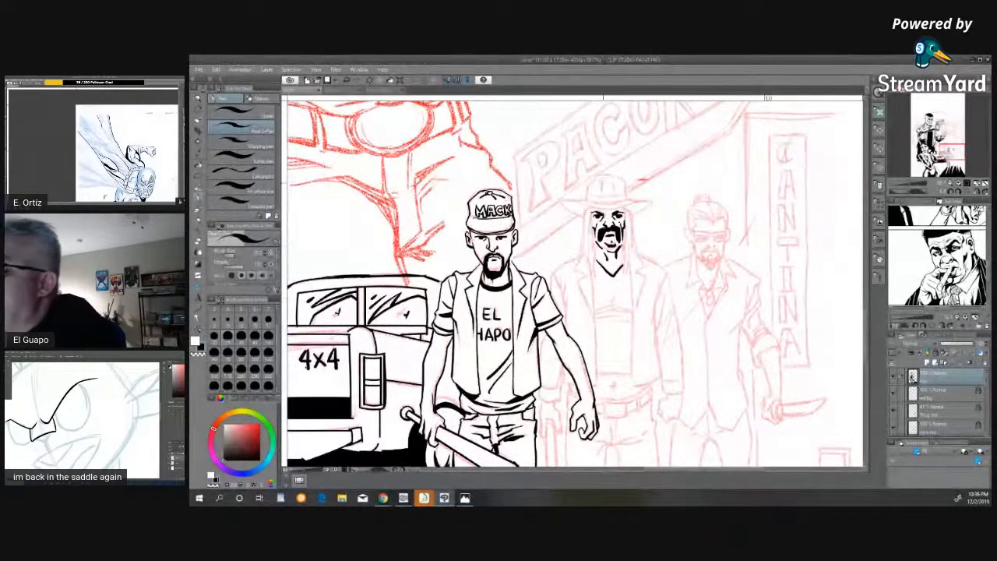
- Ink the hatted man's long black hair on the truck side and the jacket collar and lapel beneath it
{"action": "mouse_move", "coordinate": [592, 208]}
{"action": "left_mouse_down"}
{"action": "mouse_move", "coordinate": [580, 249]}
{"action": "mouse_move", "coordinate": [591, 275]}
{"action": "left_mouse_up"}
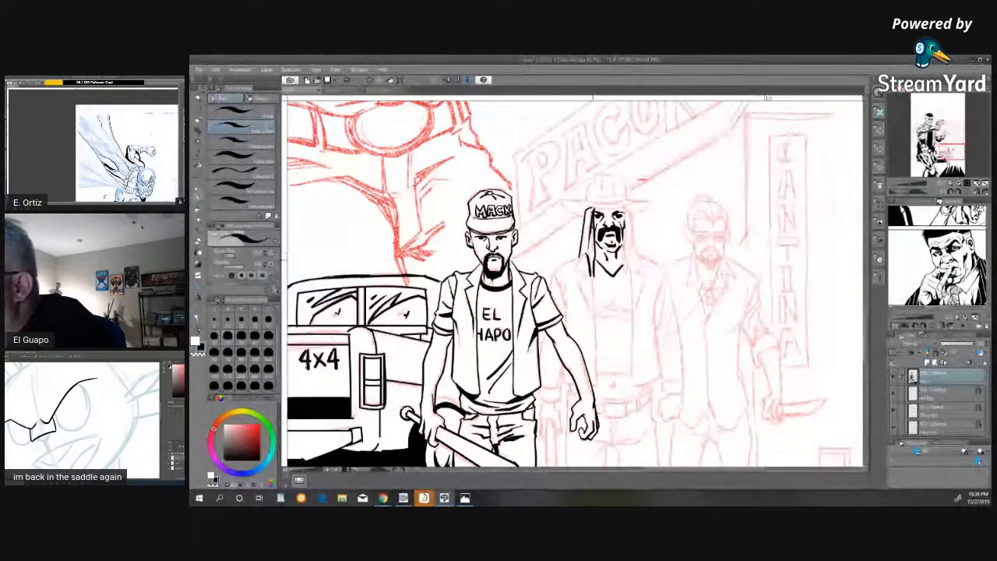
{"action": "left_click_drag", "start_coordinate": [586, 217], "coordinate": [577, 282]}
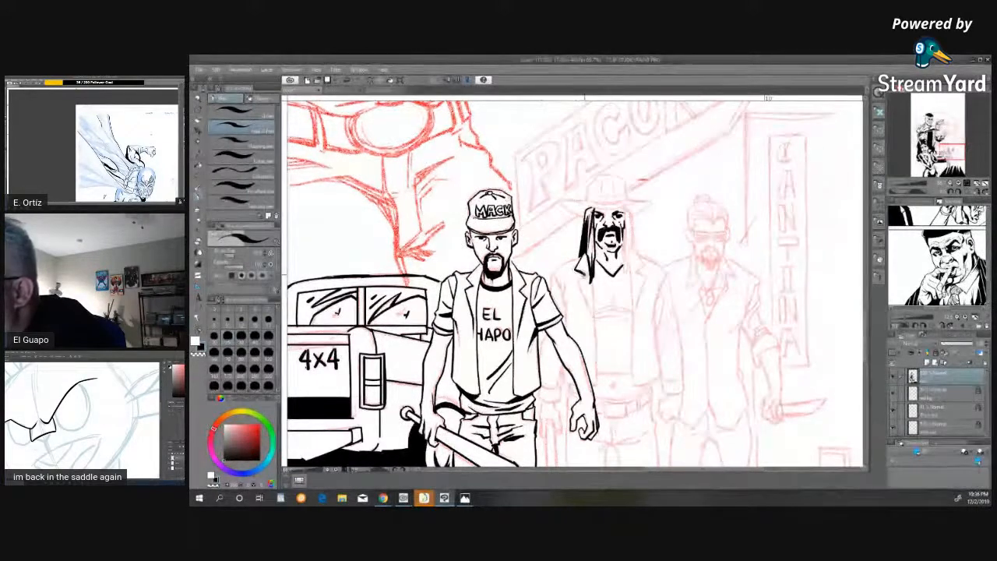
{"action": "mouse_move", "coordinate": [588, 274]}
{"action": "left_mouse_down"}
{"action": "mouse_move", "coordinate": [577, 296]}
{"action": "mouse_move", "coordinate": [590, 315]}
{"action": "left_mouse_up"}
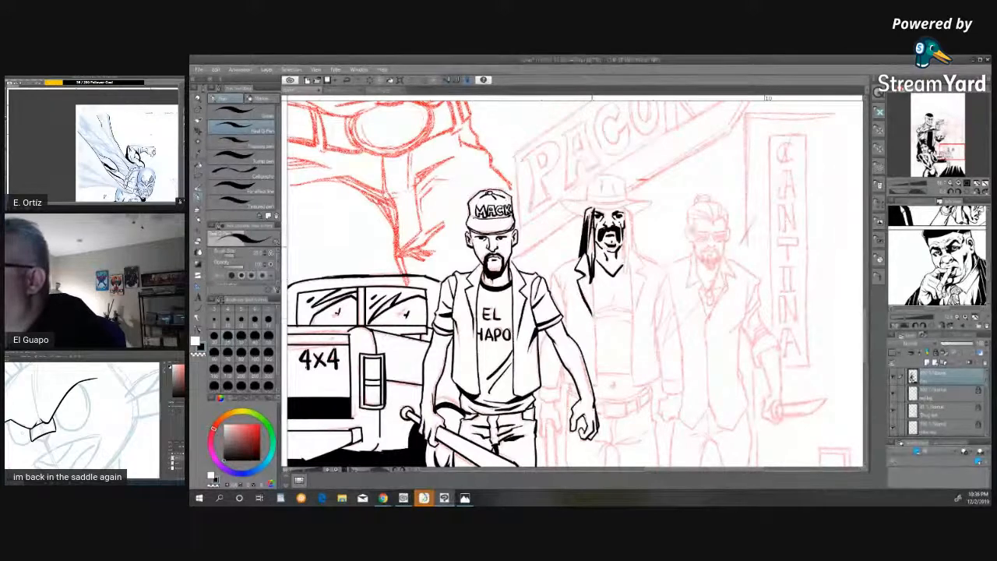
{"action": "left_click_drag", "start_coordinate": [594, 224], "coordinate": [591, 249]}
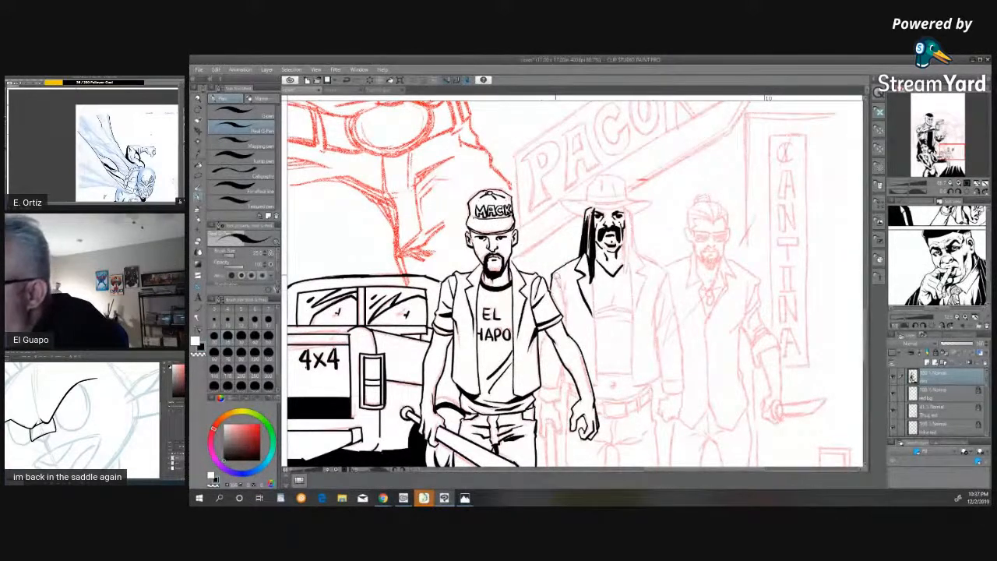
- Ink the hatted man's truck-side jacket sleeve with folds and cuff, and the long front edge of that jacket panel
{"action": "mouse_move", "coordinate": [553, 277]}
{"action": "left_mouse_down"}
{"action": "mouse_move", "coordinate": [564, 305]}
{"action": "mouse_move", "coordinate": [568, 290]}
{"action": "mouse_move", "coordinate": [567, 325]}
{"action": "mouse_move", "coordinate": [566, 313]}
{"action": "mouse_move", "coordinate": [581, 310]}
{"action": "mouse_move", "coordinate": [577, 344]}
{"action": "left_mouse_up"}
{"action": "mouse_move", "coordinate": [578, 296]}
{"action": "left_mouse_down"}
{"action": "mouse_move", "coordinate": [580, 348]}
{"action": "mouse_move", "coordinate": [547, 341]}
{"action": "mouse_move", "coordinate": [548, 399]}
{"action": "mouse_move", "coordinate": [563, 374]}
{"action": "left_mouse_up"}
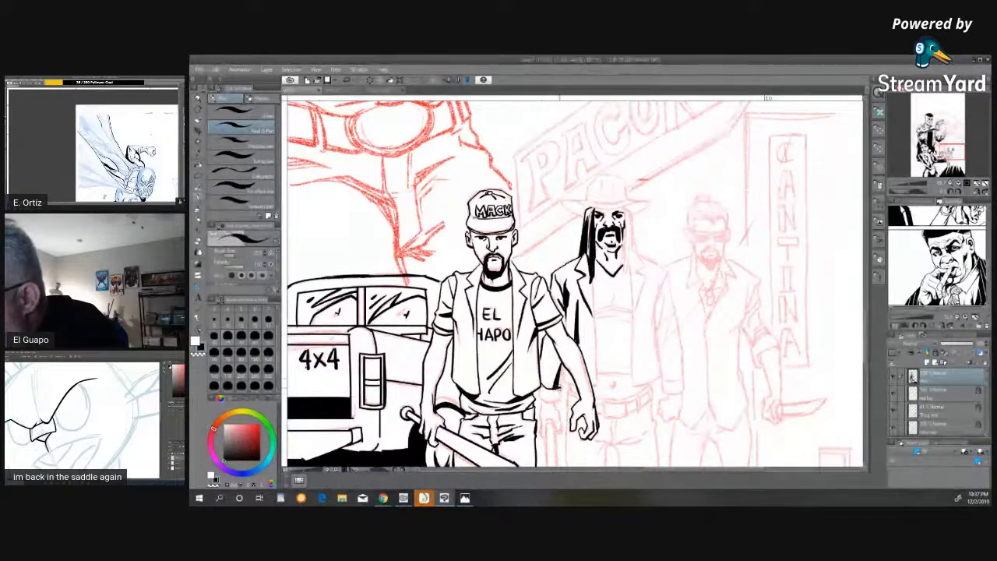
{"action": "left_click_drag", "start_coordinate": [564, 363], "coordinate": [542, 387]}
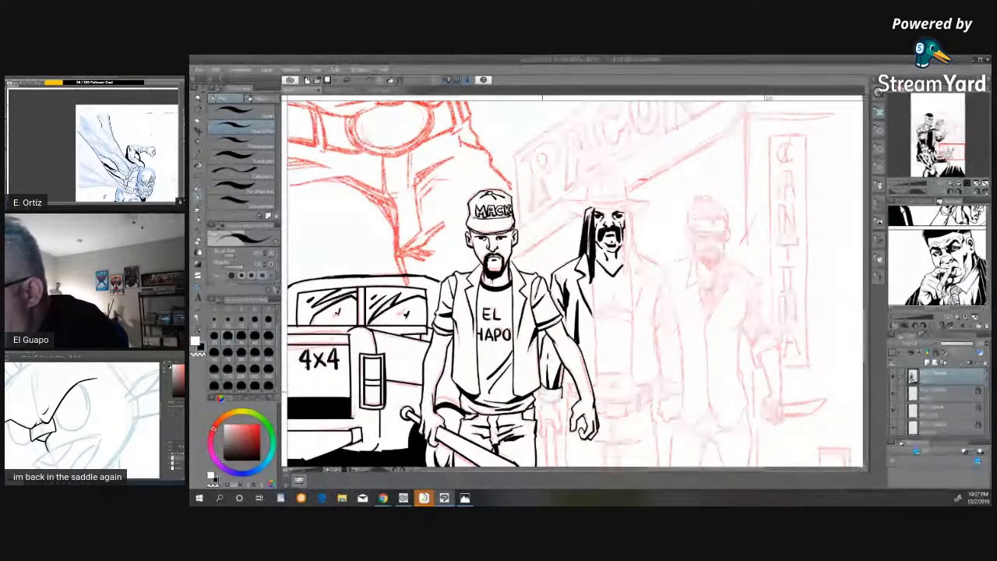
{"action": "left_click_drag", "start_coordinate": [542, 395], "coordinate": [557, 406]}
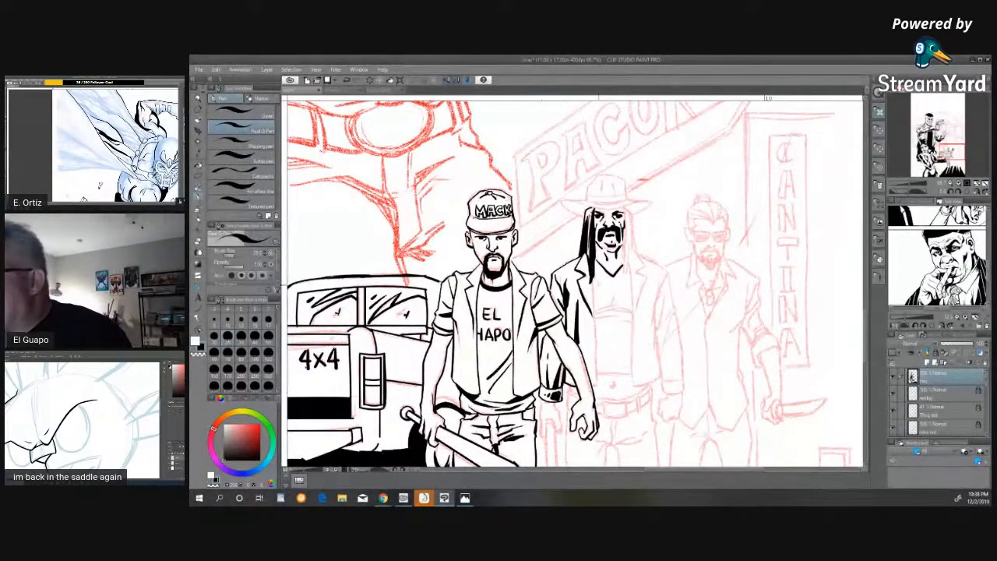
{"action": "left_click_drag", "start_coordinate": [594, 271], "coordinate": [595, 374]}
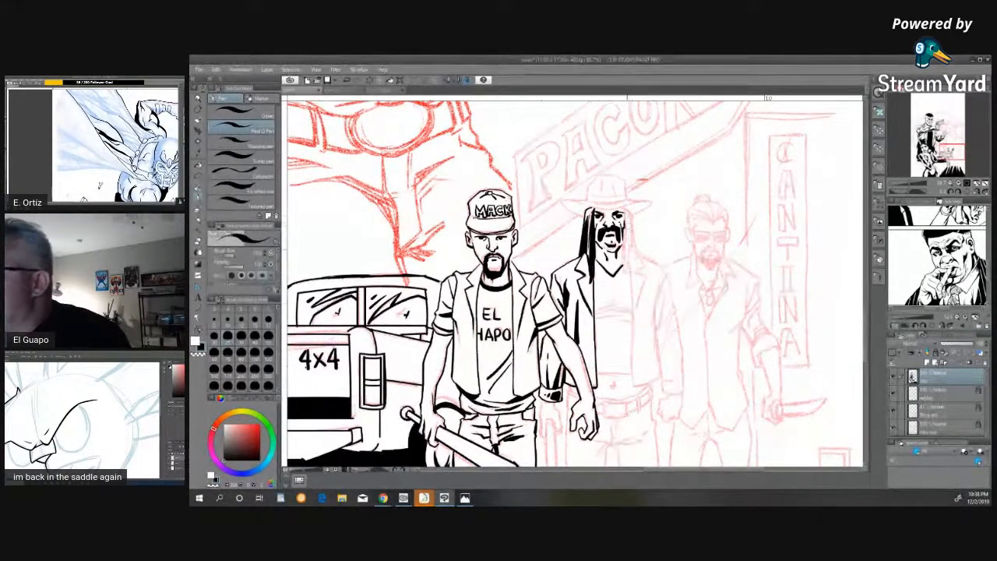
- Ink the long black hair strands on the cantina side of the hatted man's face
{"action": "left_click_drag", "start_coordinate": [626, 205], "coordinate": [627, 271]}
{"action": "left_click_drag", "start_coordinate": [625, 232], "coordinate": [623, 280]}
{"action": "left_click_drag", "start_coordinate": [629, 226], "coordinate": [627, 273]}
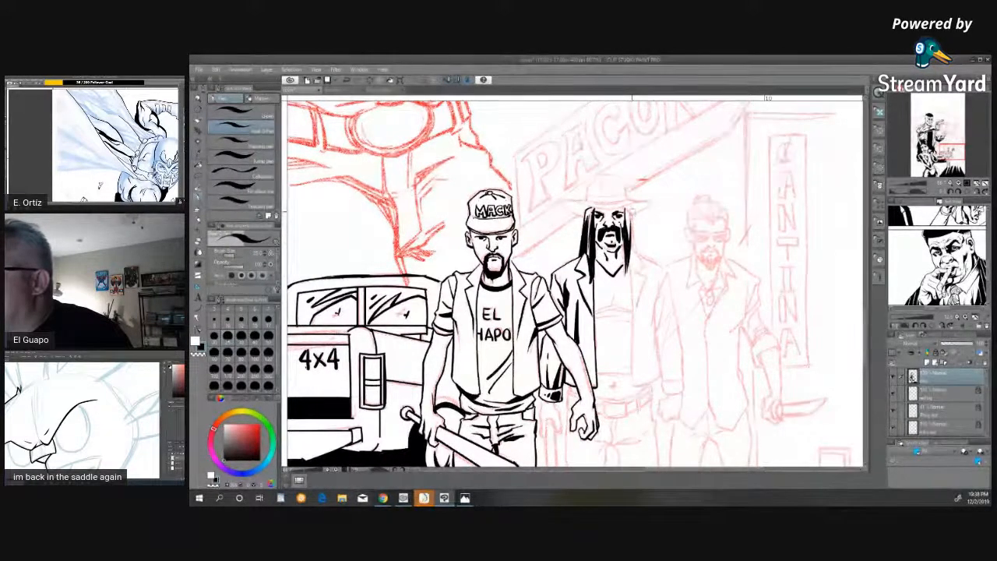
{"action": "left_click_drag", "start_coordinate": [631, 224], "coordinate": [632, 255]}
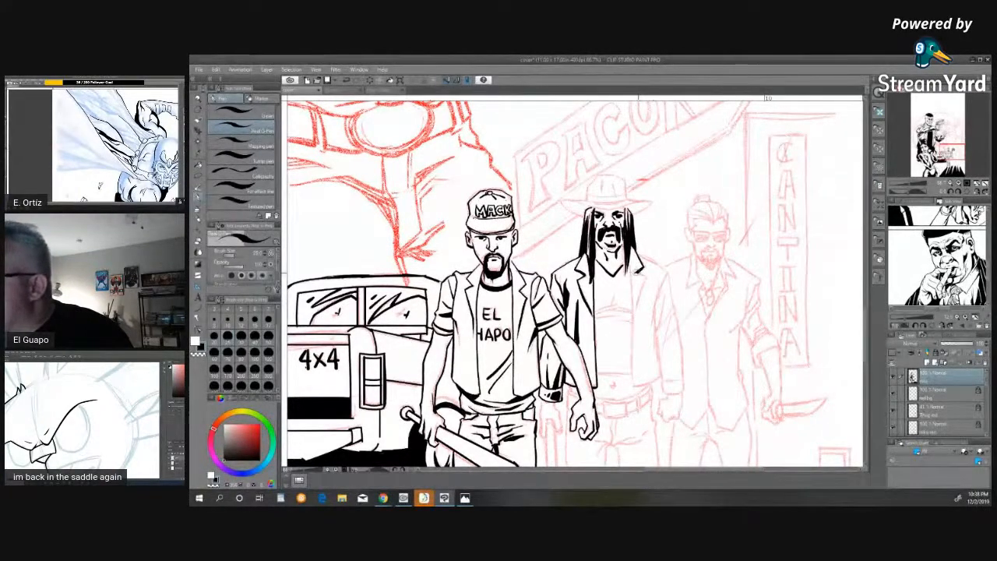
- Ink the hatted man's cantina-side jacket panel, sleeve and hand, plus his bare midriff and buckled belt
{"action": "mouse_move", "coordinate": [645, 279]}
{"action": "left_mouse_down"}
{"action": "mouse_move", "coordinate": [633, 327]}
{"action": "mouse_move", "coordinate": [627, 269]}
{"action": "mouse_move", "coordinate": [632, 377]}
{"action": "left_mouse_up"}
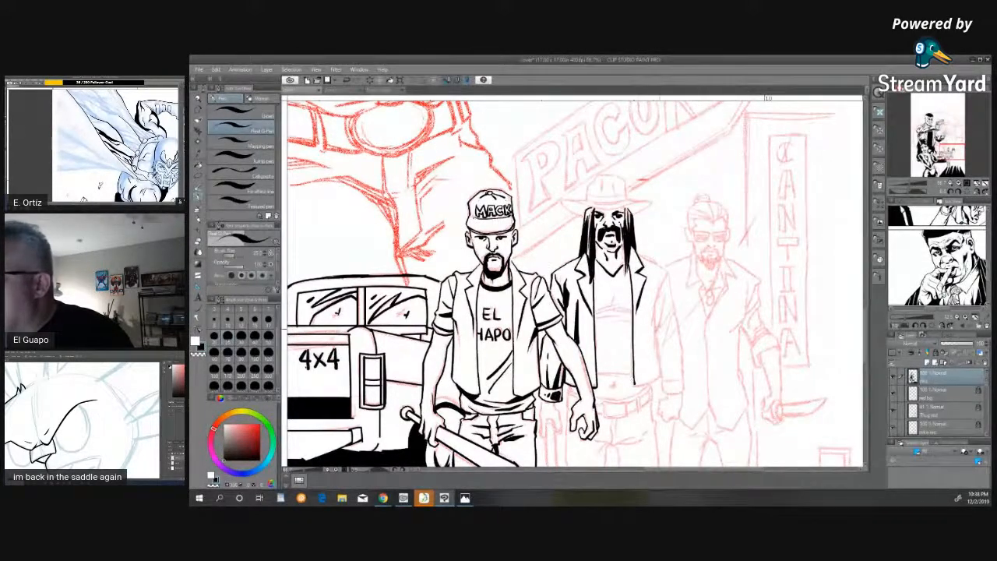
{"action": "mouse_move", "coordinate": [634, 250]}
{"action": "left_mouse_down"}
{"action": "mouse_move", "coordinate": [667, 274]}
{"action": "mouse_move", "coordinate": [657, 348]}
{"action": "left_mouse_up"}
{"action": "mouse_move", "coordinate": [656, 298]}
{"action": "left_mouse_down"}
{"action": "mouse_move", "coordinate": [667, 385]}
{"action": "mouse_move", "coordinate": [633, 388]}
{"action": "mouse_move", "coordinate": [639, 369]}
{"action": "mouse_move", "coordinate": [599, 377]}
{"action": "mouse_move", "coordinate": [637, 372]}
{"action": "left_mouse_up"}
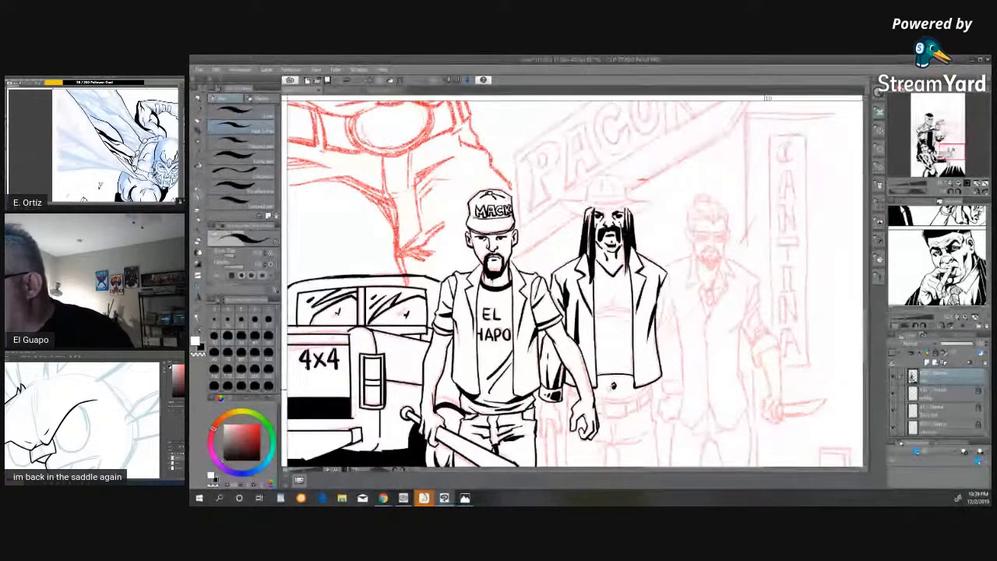
{"action": "mouse_move", "coordinate": [595, 396]}
{"action": "left_mouse_down"}
{"action": "mouse_move", "coordinate": [615, 401]}
{"action": "mouse_move", "coordinate": [656, 380]}
{"action": "left_mouse_up"}
{"action": "mouse_move", "coordinate": [583, 397]}
{"action": "left_mouse_down"}
{"action": "mouse_move", "coordinate": [570, 388]}
{"action": "mouse_move", "coordinate": [569, 410]}
{"action": "left_mouse_up"}
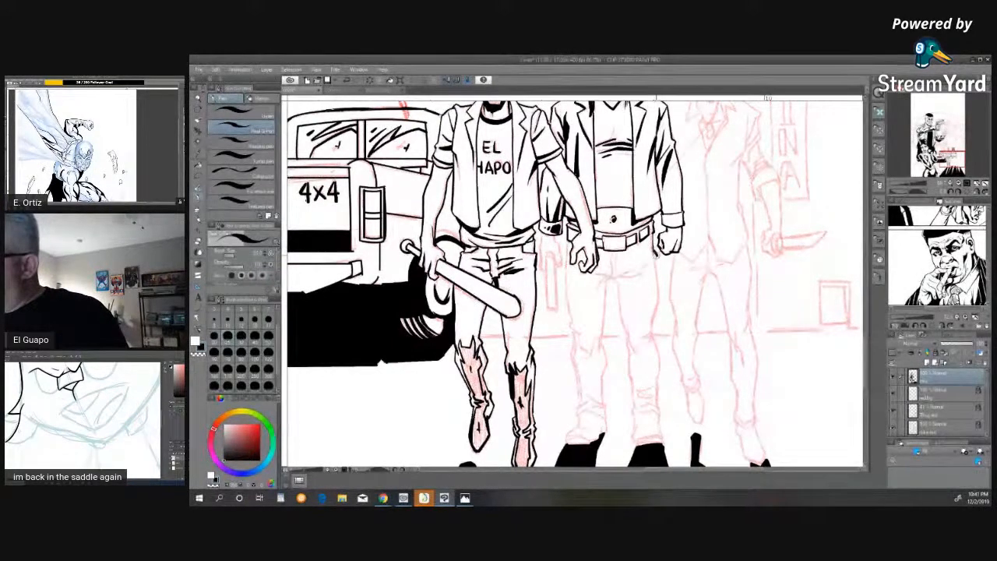
- Ink the hatted man's trousers with the outer and inner leg contours, cuffs, and folds at the crotch and ankles
{"action": "left_click_drag", "start_coordinate": [655, 255], "coordinate": [656, 413]}
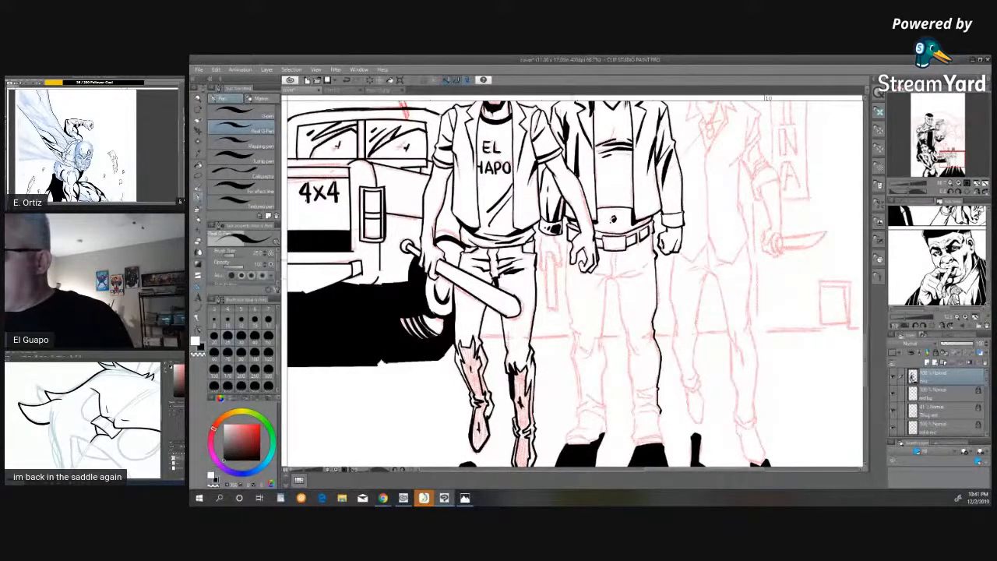
{"action": "mouse_move", "coordinate": [564, 243]}
{"action": "left_mouse_down"}
{"action": "mouse_move", "coordinate": [580, 342]}
{"action": "mouse_move", "coordinate": [571, 365]}
{"action": "mouse_move", "coordinate": [576, 411]}
{"action": "mouse_move", "coordinate": [609, 423]}
{"action": "mouse_move", "coordinate": [594, 411]}
{"action": "mouse_move", "coordinate": [583, 373]}
{"action": "left_mouse_up"}
{"action": "left_click_drag", "start_coordinate": [600, 338], "coordinate": [605, 408]}
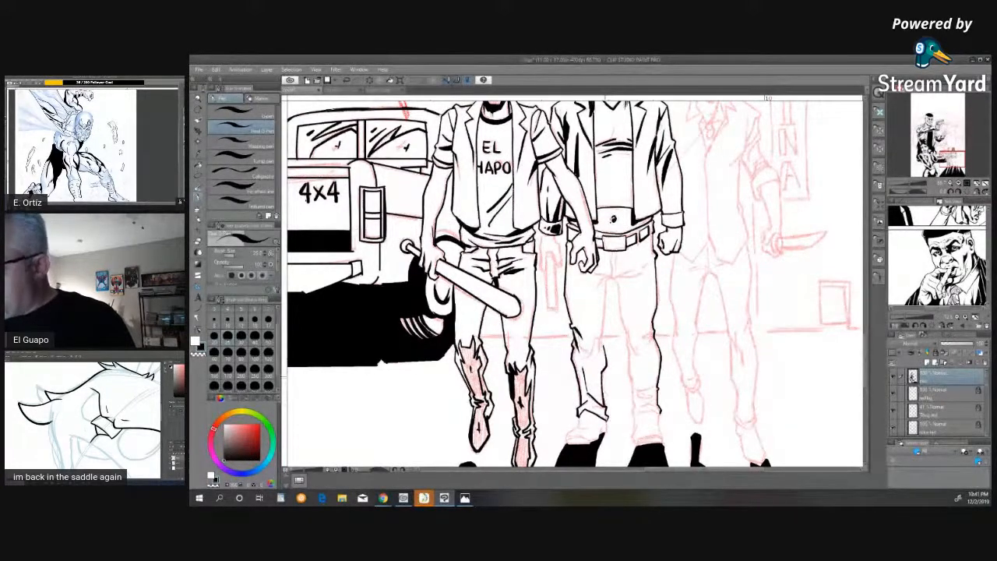
{"action": "mouse_move", "coordinate": [604, 354]}
{"action": "left_mouse_down"}
{"action": "mouse_move", "coordinate": [612, 280]}
{"action": "mouse_move", "coordinate": [628, 333]}
{"action": "left_mouse_up"}
{"action": "left_click_drag", "start_coordinate": [632, 337], "coordinate": [637, 417]}
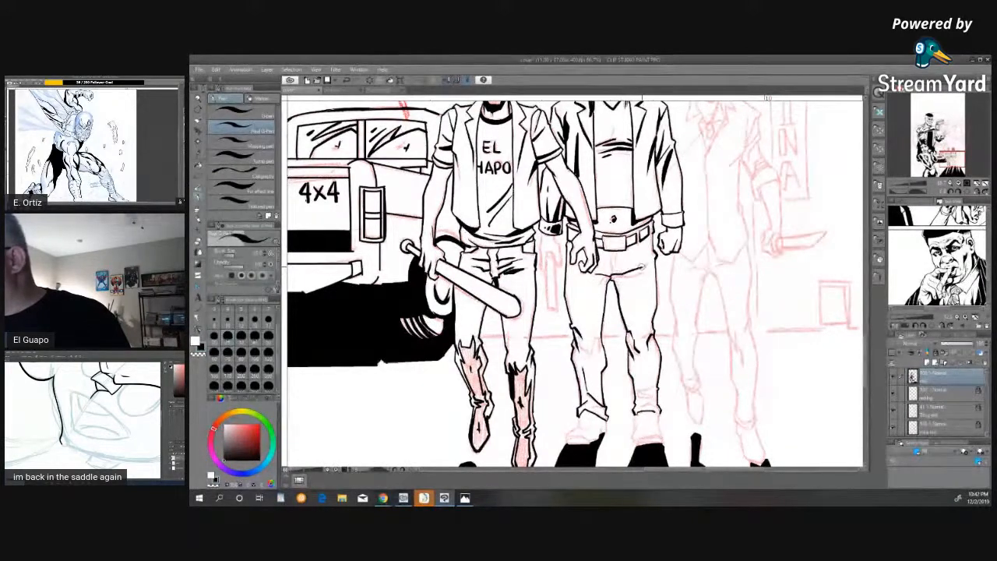
{"action": "left_click_drag", "start_coordinate": [624, 277], "coordinate": [651, 271]}
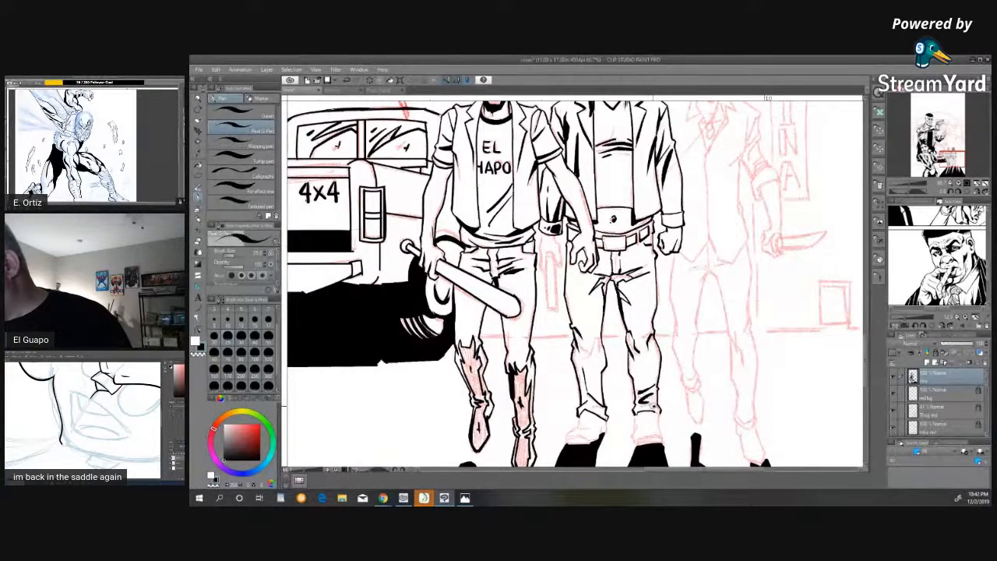
- Ink the hatted man's two shoes and cuff shading, and add solid black fold shadows below both knees
{"action": "left_click_drag", "start_coordinate": [588, 402], "coordinate": [604, 413]}
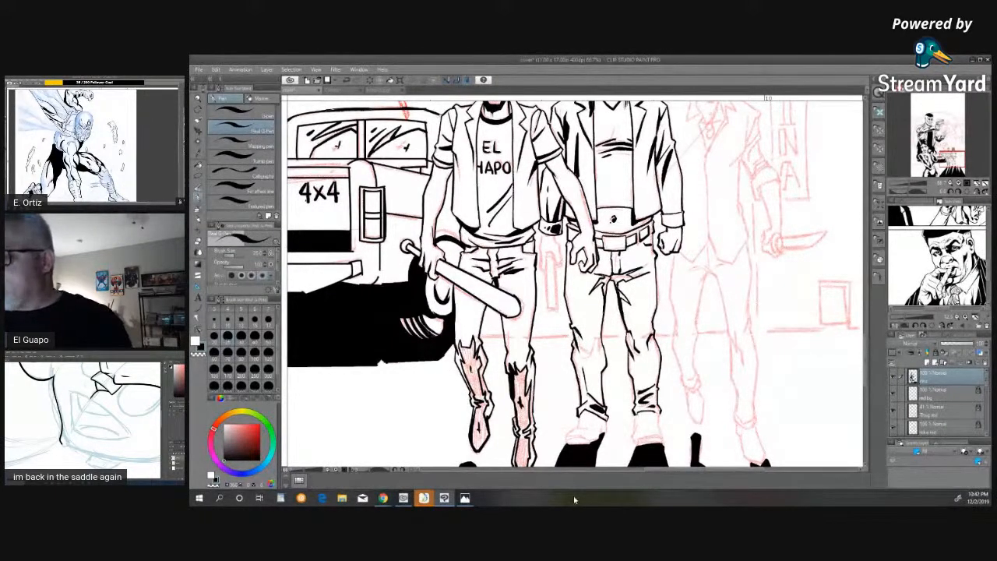
{"action": "scroll", "coordinate": [574, 284], "scroll_direction": "down", "scroll_amount": 4}
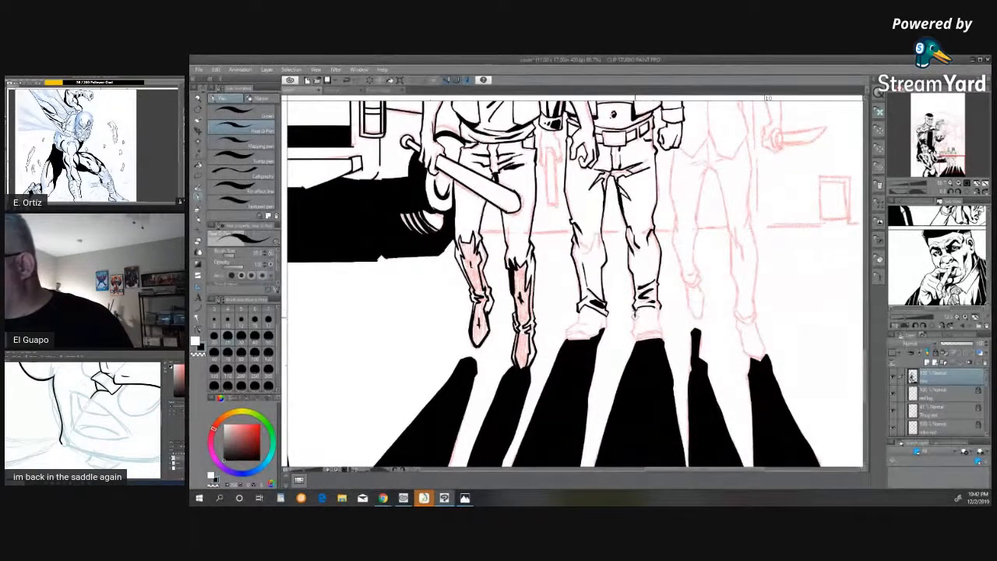
{"action": "left_click_drag", "start_coordinate": [631, 337], "coordinate": [662, 332]}
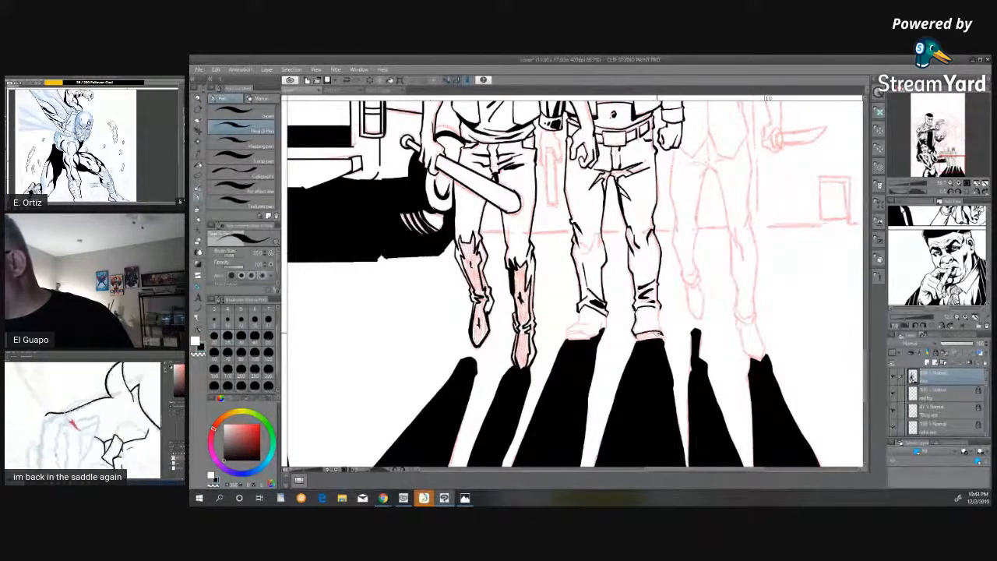
{"action": "left_click_drag", "start_coordinate": [634, 340], "coordinate": [653, 337]}
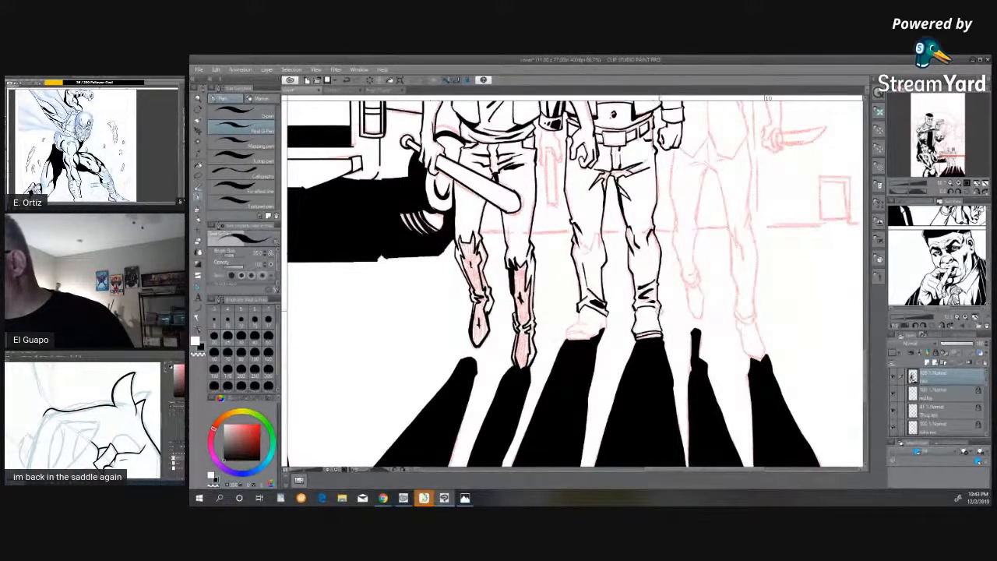
{"action": "mouse_move", "coordinate": [620, 319]}
{"action": "left_mouse_down"}
{"action": "mouse_move", "coordinate": [564, 339]}
{"action": "mouse_move", "coordinate": [592, 334]}
{"action": "mouse_move", "coordinate": [590, 320]}
{"action": "left_mouse_up"}
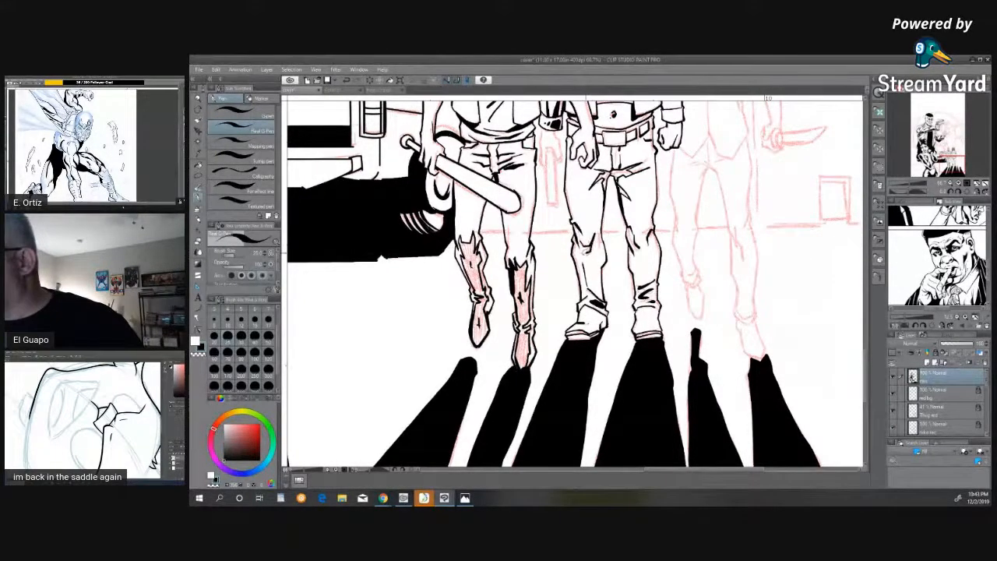
{"action": "left_click_drag", "start_coordinate": [579, 241], "coordinate": [593, 274]}
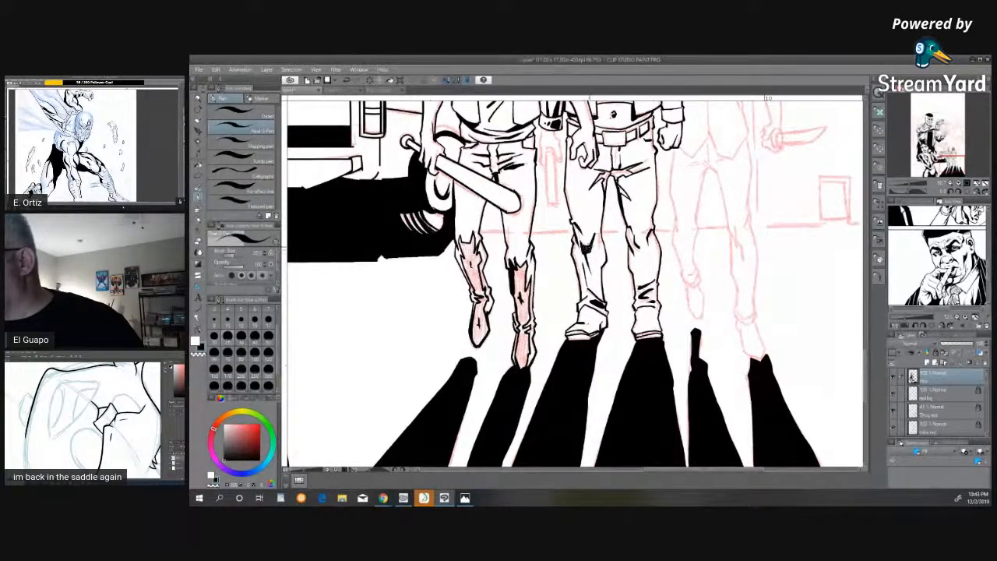
{"action": "mouse_move", "coordinate": [647, 238]}
{"action": "left_mouse_down"}
{"action": "mouse_move", "coordinate": [645, 264]}
{"action": "mouse_move", "coordinate": [645, 253]}
{"action": "left_mouse_up"}
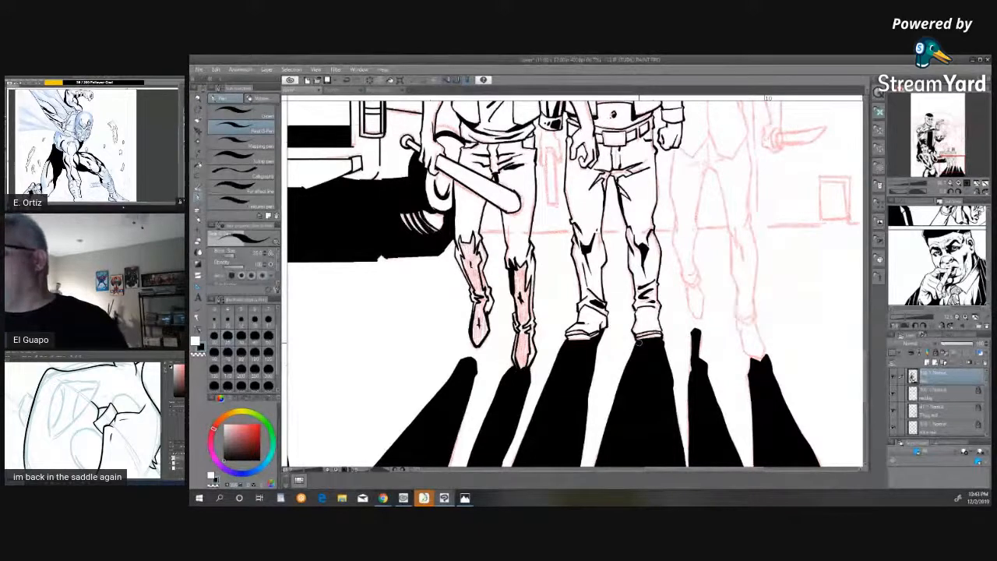
- Ink the hatted man's truck-side hand and the long-barrelled pistol it holds pointing down, with lines along the barrel
{"action": "scroll", "coordinate": [845, 325], "scroll_direction": "up", "scroll_amount": 5}
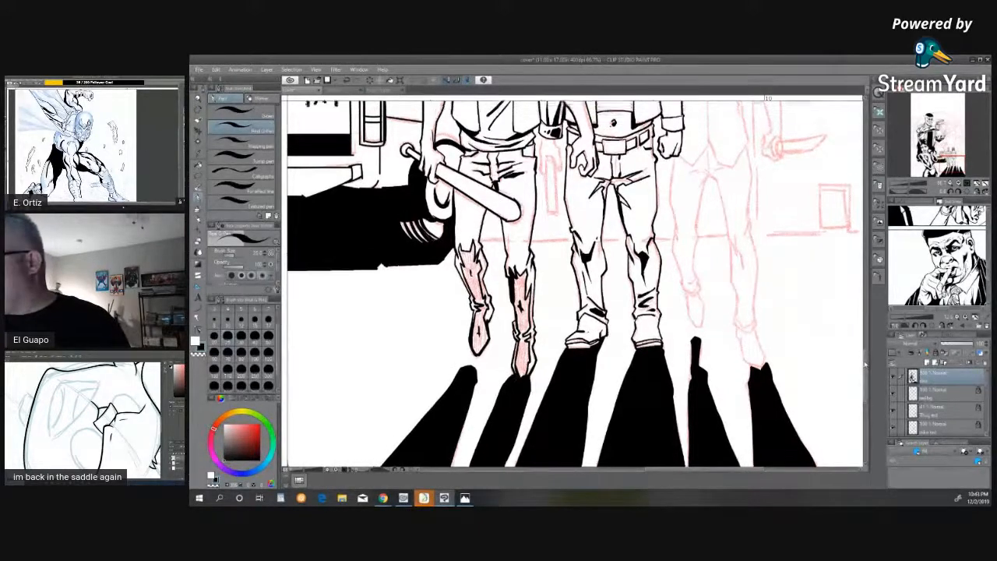
{"action": "scroll", "coordinate": [573, 286], "scroll_direction": "up", "scroll_amount": 2}
{"action": "scroll", "coordinate": [573, 286], "scroll_direction": "down", "scroll_amount": 3}
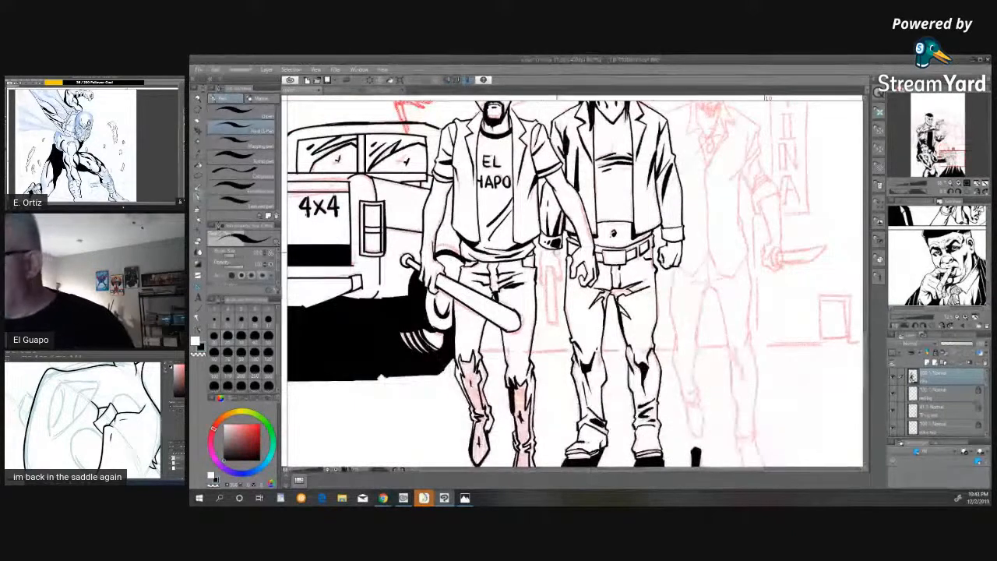
{"action": "left_click_drag", "start_coordinate": [558, 255], "coordinate": [564, 281]}
{"action": "left_click_drag", "start_coordinate": [543, 247], "coordinate": [541, 285]}
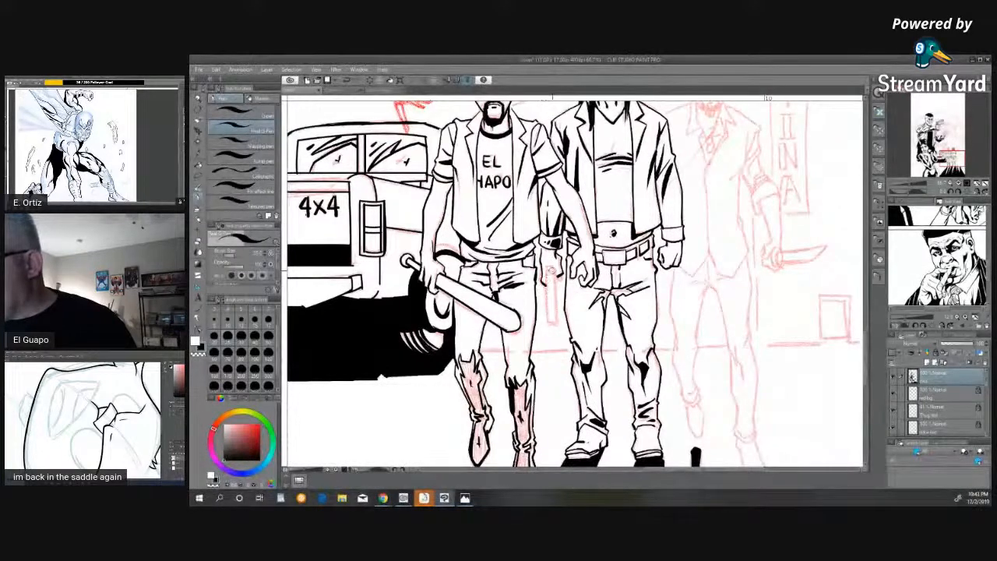
{"action": "mouse_move", "coordinate": [547, 290]}
{"action": "left_mouse_down"}
{"action": "mouse_move", "coordinate": [547, 321]}
{"action": "mouse_move", "coordinate": [558, 325]}
{"action": "left_mouse_up"}
{"action": "left_click_drag", "start_coordinate": [545, 268], "coordinate": [556, 323]}
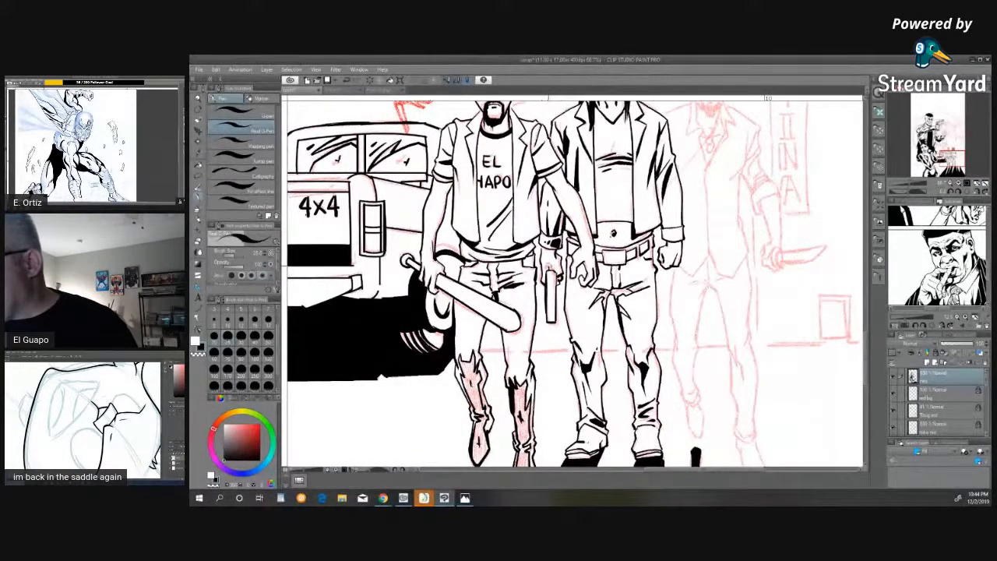
{"action": "left_click_drag", "start_coordinate": [552, 263], "coordinate": [551, 322]}
{"action": "left_click_drag", "start_coordinate": [553, 270], "coordinate": [552, 321]}
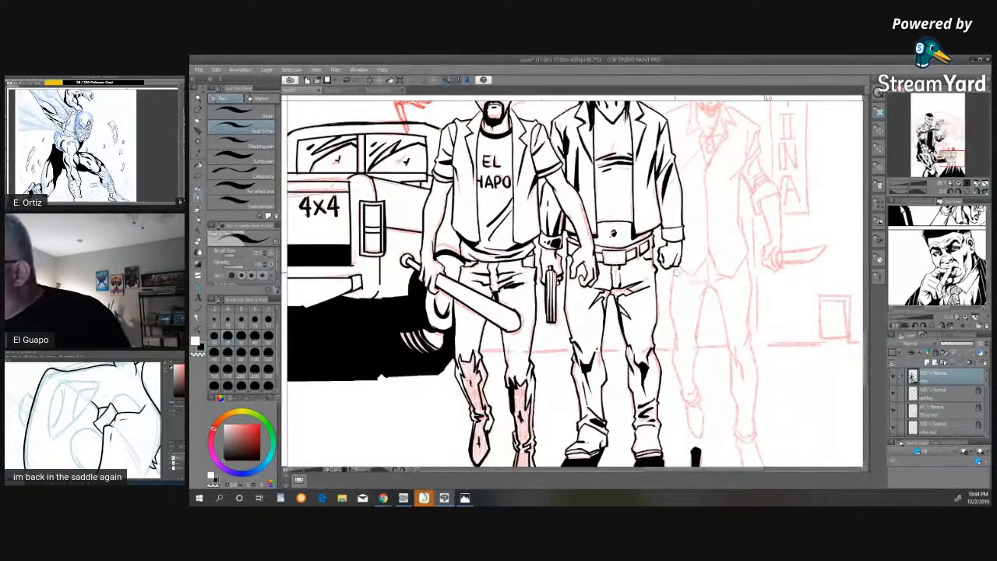
- Ink the knife-holding man's trouser legs with inner and outer contours, crotch folds, cuffs and pointed shoes
{"action": "mouse_move", "coordinate": [672, 278]}
{"action": "left_mouse_down"}
{"action": "mouse_move", "coordinate": [677, 368]}
{"action": "mouse_move", "coordinate": [697, 440]}
{"action": "mouse_move", "coordinate": [693, 323]}
{"action": "mouse_move", "coordinate": [707, 279]}
{"action": "mouse_move", "coordinate": [685, 277]}
{"action": "mouse_move", "coordinate": [718, 290]}
{"action": "mouse_move", "coordinate": [745, 388]}
{"action": "left_mouse_up"}
{"action": "mouse_move", "coordinate": [728, 351]}
{"action": "left_mouse_down"}
{"action": "mouse_move", "coordinate": [742, 370]}
{"action": "mouse_move", "coordinate": [738, 441]}
{"action": "left_mouse_up"}
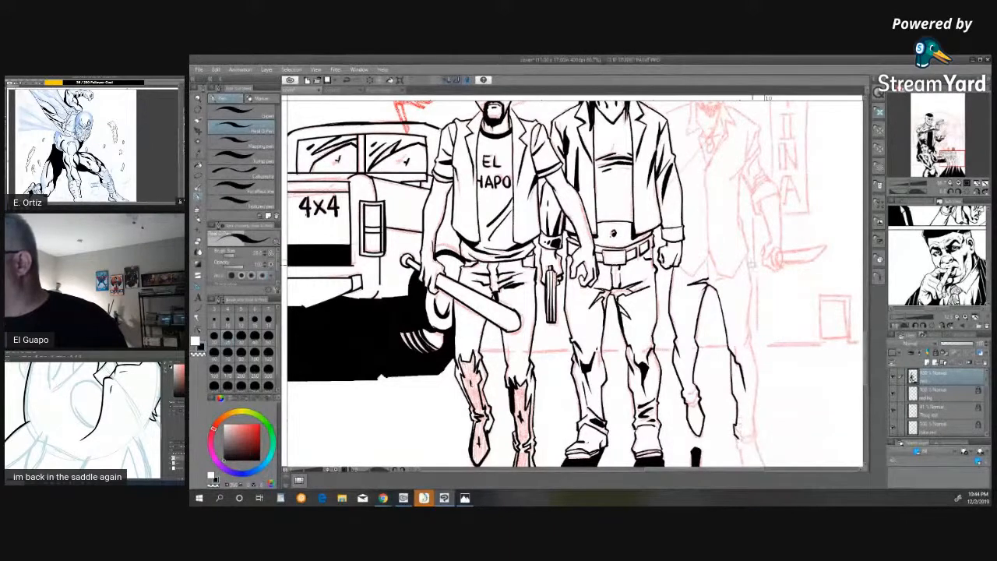
{"action": "mouse_move", "coordinate": [745, 251]}
{"action": "left_mouse_down"}
{"action": "mouse_move", "coordinate": [758, 378]}
{"action": "mouse_move", "coordinate": [748, 446]}
{"action": "left_mouse_up"}
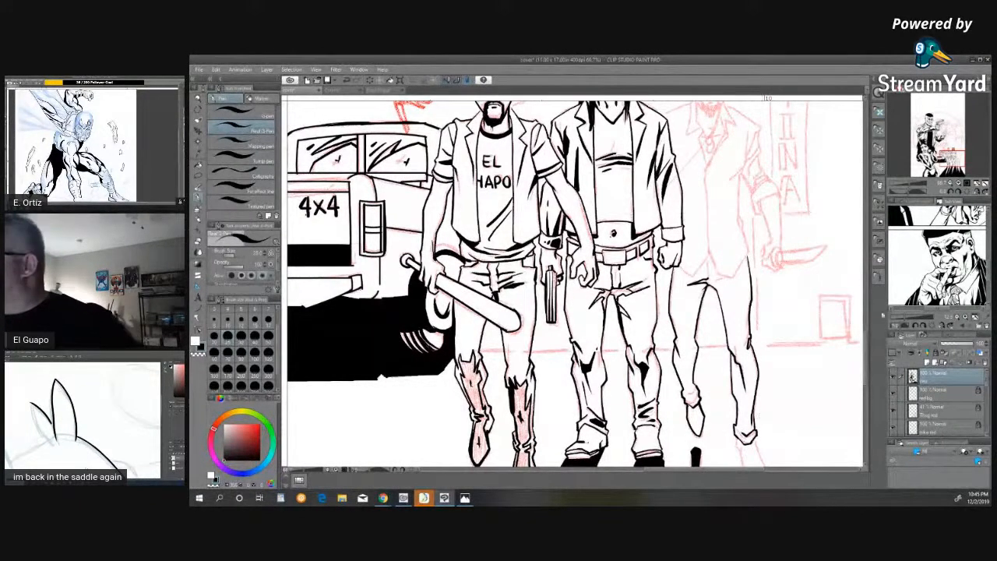
{"action": "scroll", "coordinate": [871, 344], "scroll_direction": "down", "scroll_amount": 5}
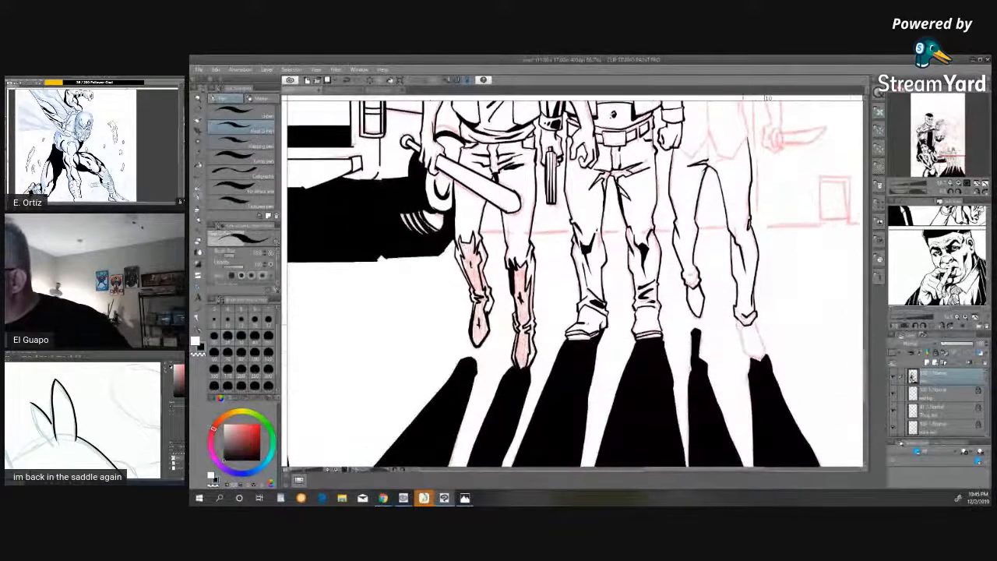
{"action": "mouse_move", "coordinate": [735, 319]}
{"action": "left_mouse_down"}
{"action": "mouse_move", "coordinate": [748, 359]}
{"action": "mouse_move", "coordinate": [764, 363]}
{"action": "mouse_move", "coordinate": [753, 318]}
{"action": "mouse_move", "coordinate": [758, 335]}
{"action": "left_mouse_up"}
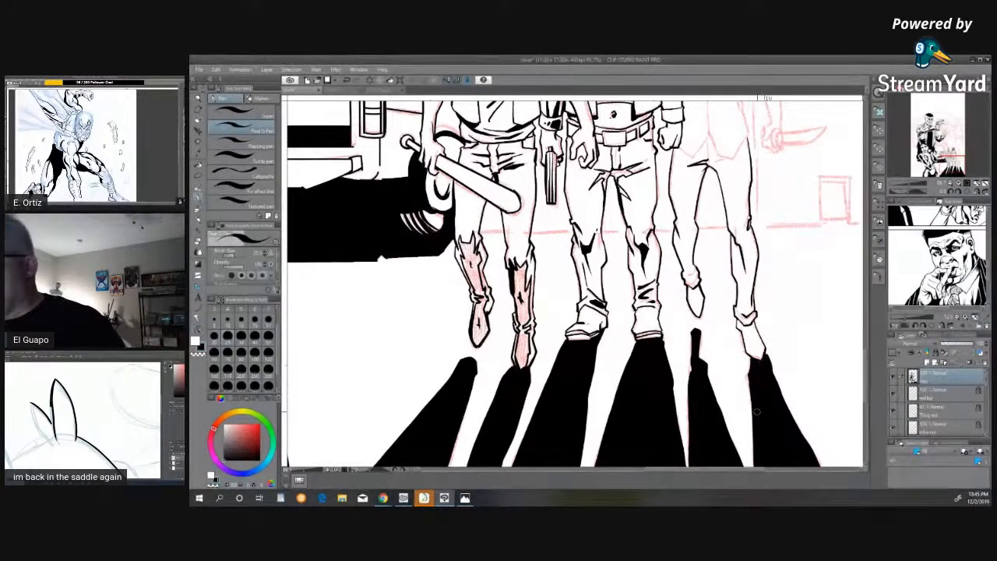
- Ink the knife-holding man's truck-side shoulder line, both shirt collar flaps and the open shirt's front edge
{"action": "left_click_drag", "start_coordinate": [866, 362], "coordinate": [860, 319]}
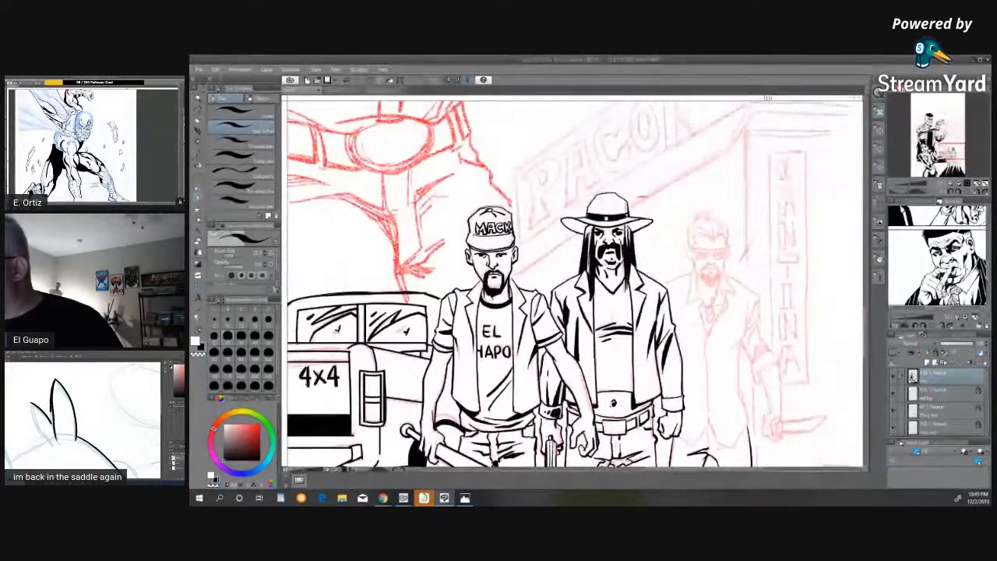
{"action": "mouse_move", "coordinate": [690, 273]}
{"action": "left_mouse_down"}
{"action": "mouse_move", "coordinate": [665, 285]}
{"action": "mouse_move", "coordinate": [687, 290]}
{"action": "mouse_move", "coordinate": [685, 306]}
{"action": "mouse_move", "coordinate": [698, 299]}
{"action": "left_mouse_up"}
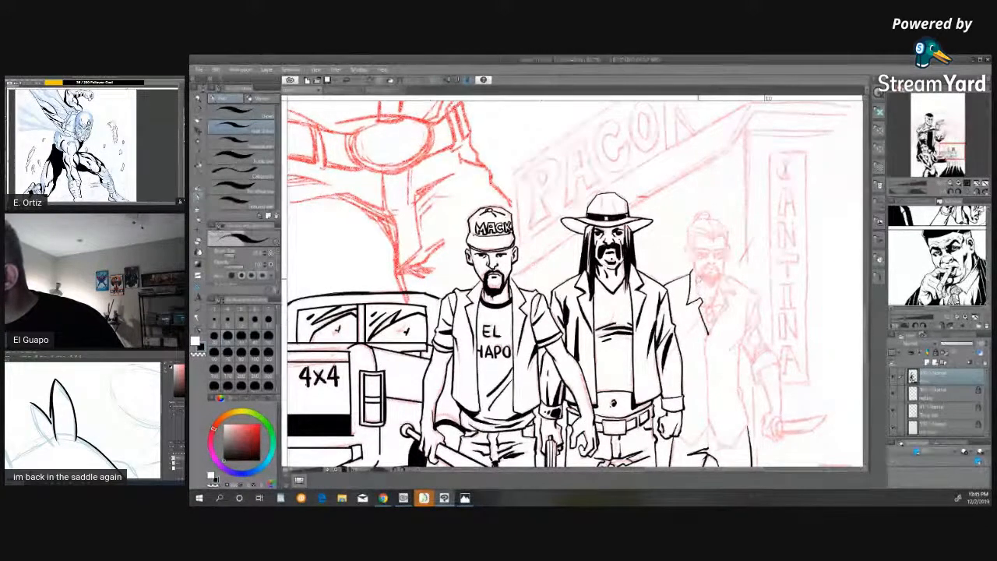
{"action": "left_click_drag", "start_coordinate": [696, 272], "coordinate": [697, 291]}
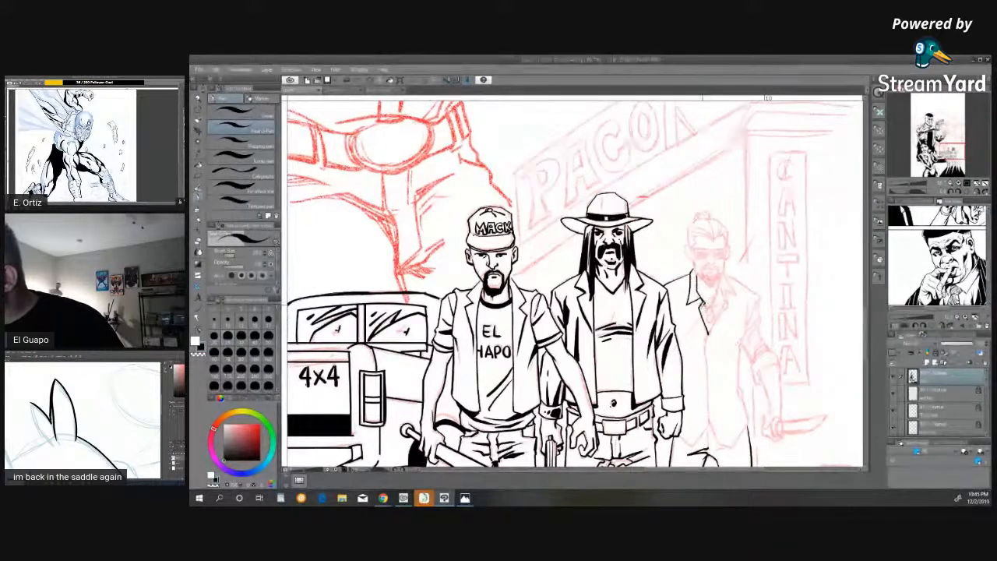
{"action": "mouse_move", "coordinate": [719, 285]}
{"action": "left_mouse_down"}
{"action": "mouse_move", "coordinate": [724, 303]}
{"action": "mouse_move", "coordinate": [701, 347]}
{"action": "mouse_move", "coordinate": [705, 424]}
{"action": "left_mouse_up"}
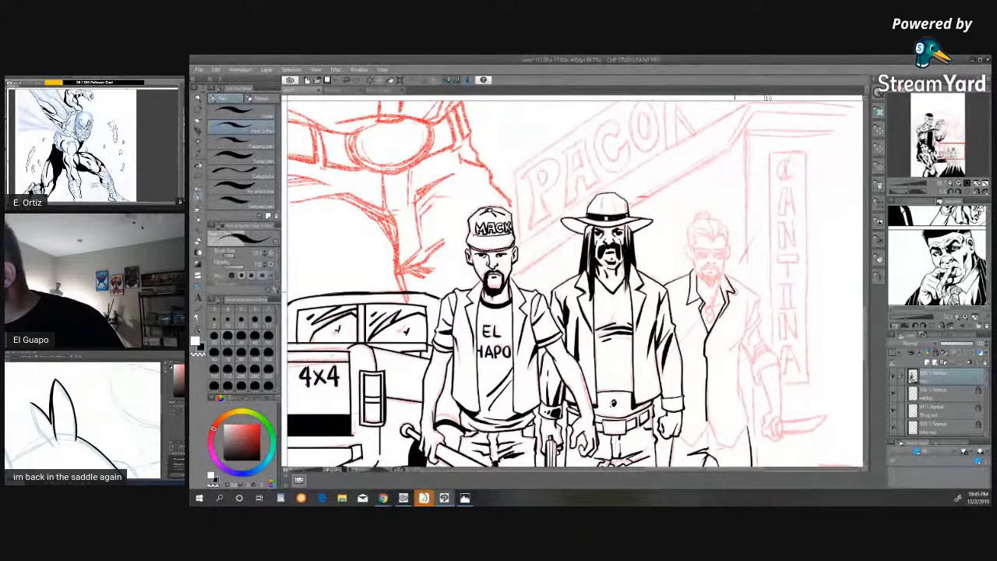
- Ink the pointed hem of the knife-holding man's shirt, its cantina-side edge, and the shoulder and armpit folds
{"action": "scroll", "coordinate": [574, 283], "scroll_direction": "down", "scroll_amount": 3}
{"action": "left_click_drag", "start_coordinate": [706, 328], "coordinate": [693, 348]}
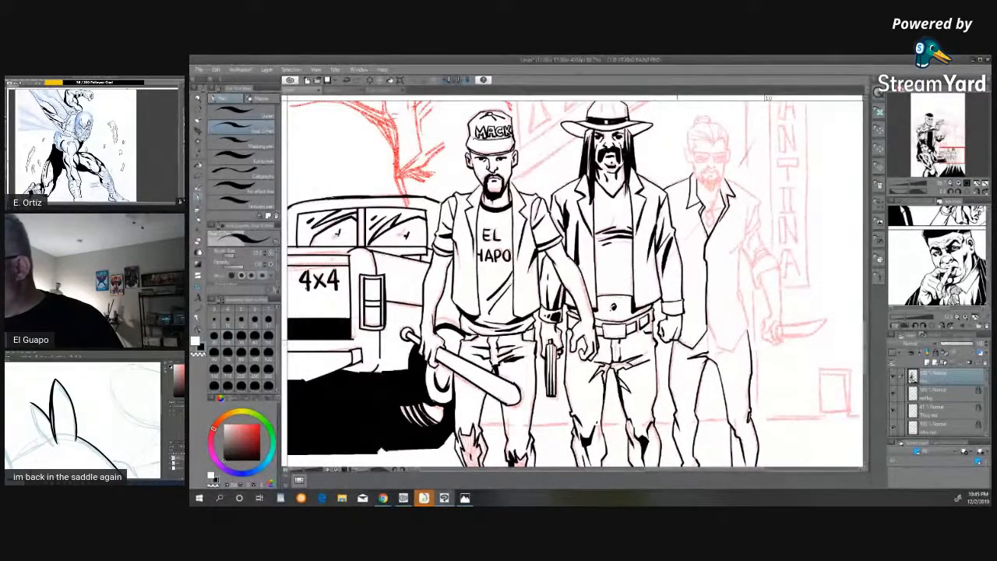
{"action": "mouse_move", "coordinate": [707, 325]}
{"action": "left_mouse_down"}
{"action": "mouse_move", "coordinate": [735, 352]}
{"action": "mouse_move", "coordinate": [749, 329]}
{"action": "left_mouse_up"}
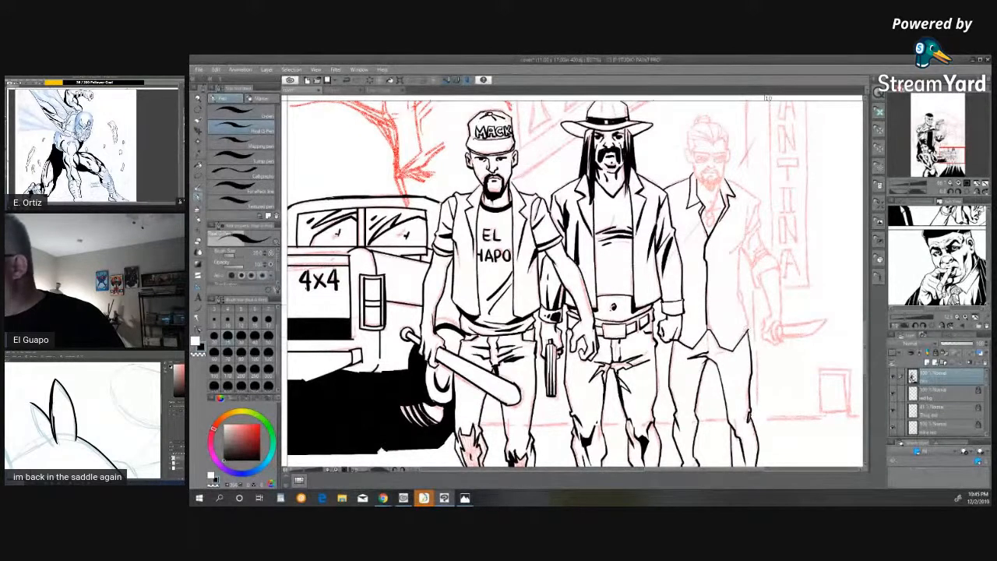
{"action": "left_click_drag", "start_coordinate": [740, 237], "coordinate": [744, 327]}
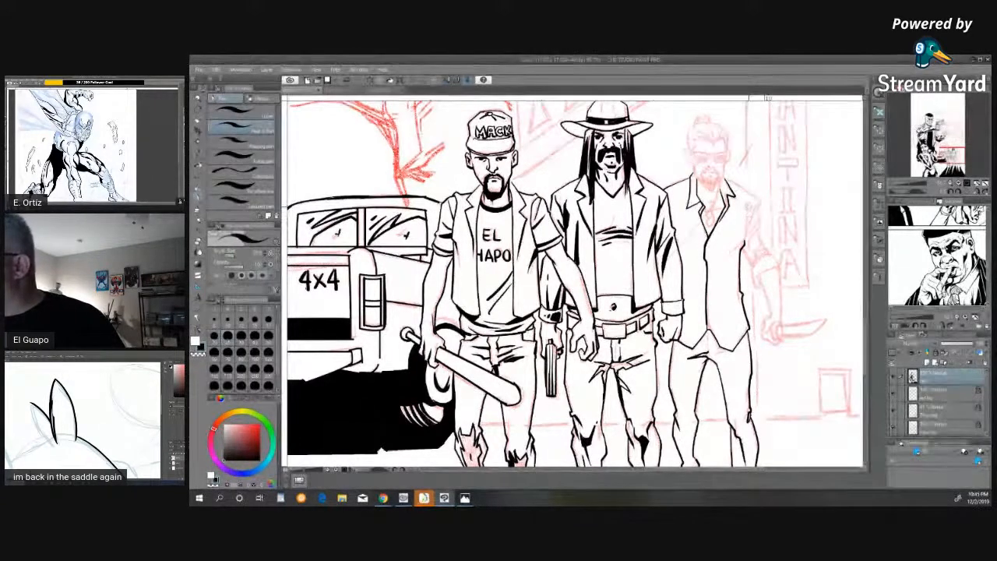
{"action": "left_click_drag", "start_coordinate": [746, 211], "coordinate": [742, 243]}
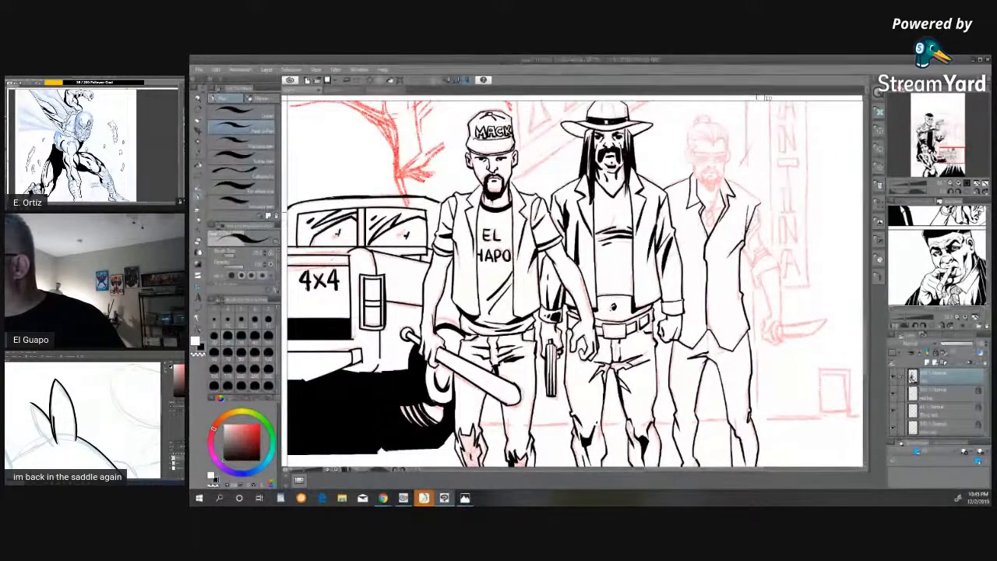
- Ink the knife-holding man's cantina-side sleeve with folds and rolled cuff, plus the forearm and hand
{"action": "left_click_drag", "start_coordinate": [754, 201], "coordinate": [760, 226]}
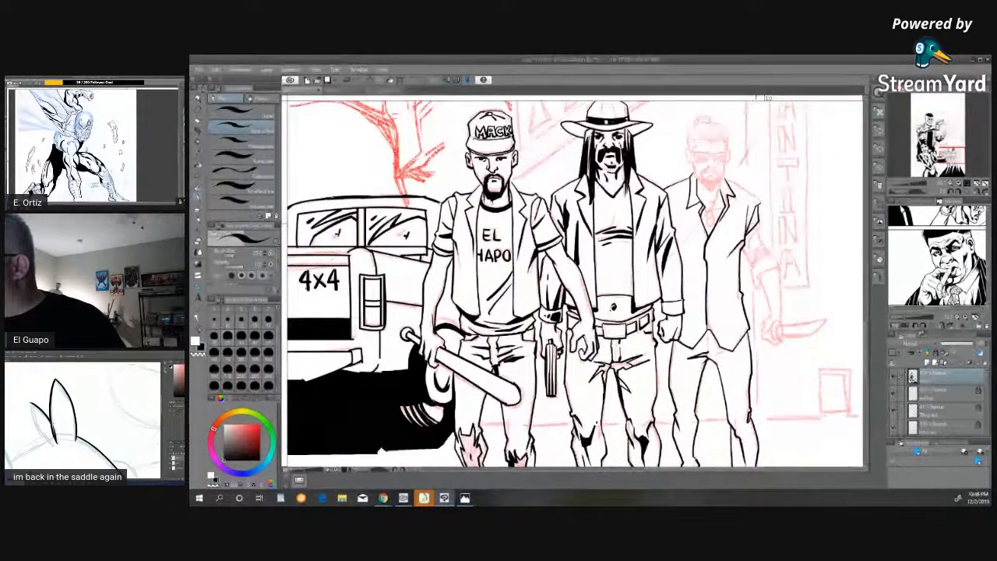
{"action": "mouse_move", "coordinate": [758, 229]}
{"action": "left_mouse_down"}
{"action": "mouse_move", "coordinate": [749, 247]}
{"action": "mouse_move", "coordinate": [768, 254]}
{"action": "left_mouse_up"}
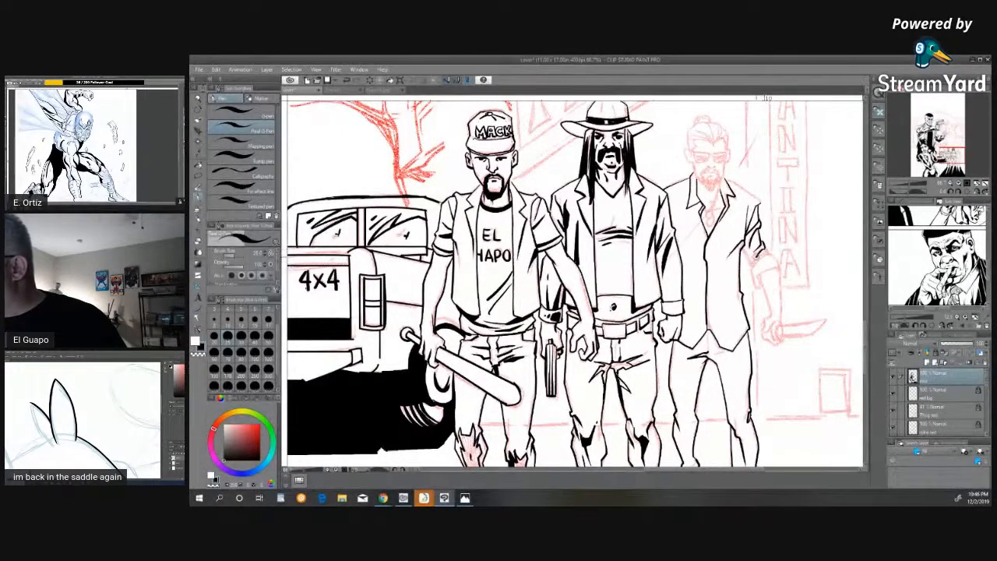
{"action": "key", "text": "bracketright"}
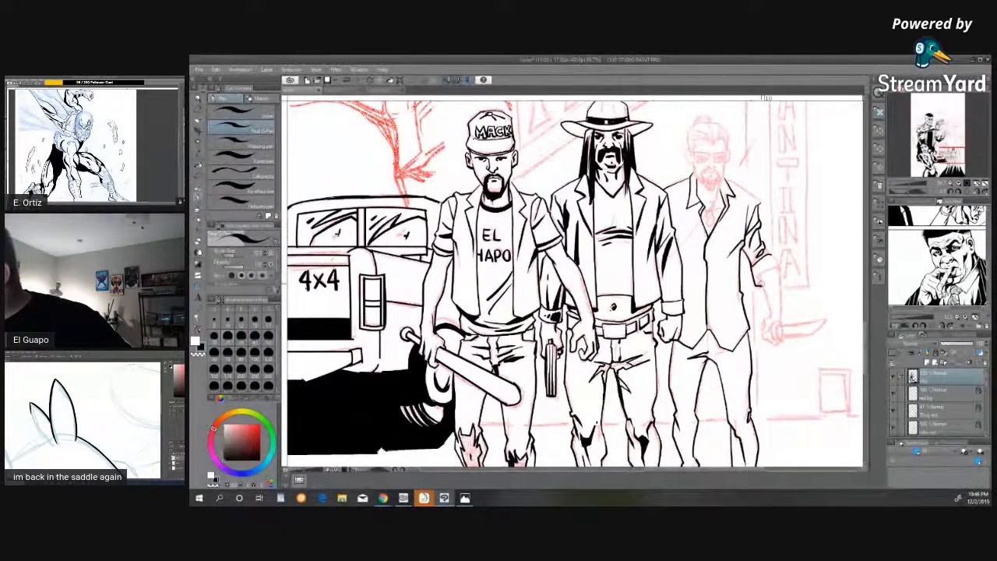
{"action": "mouse_move", "coordinate": [758, 275]}
{"action": "left_mouse_down"}
{"action": "mouse_move", "coordinate": [762, 287]}
{"action": "mouse_move", "coordinate": [791, 250]}
{"action": "left_mouse_up"}
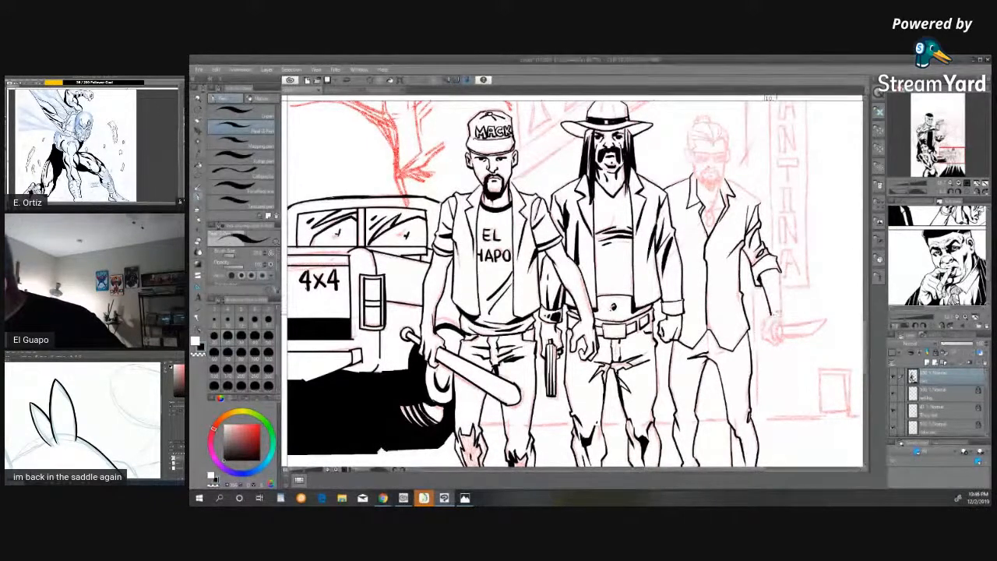
{"action": "left_click_drag", "start_coordinate": [773, 308], "coordinate": [765, 327]}
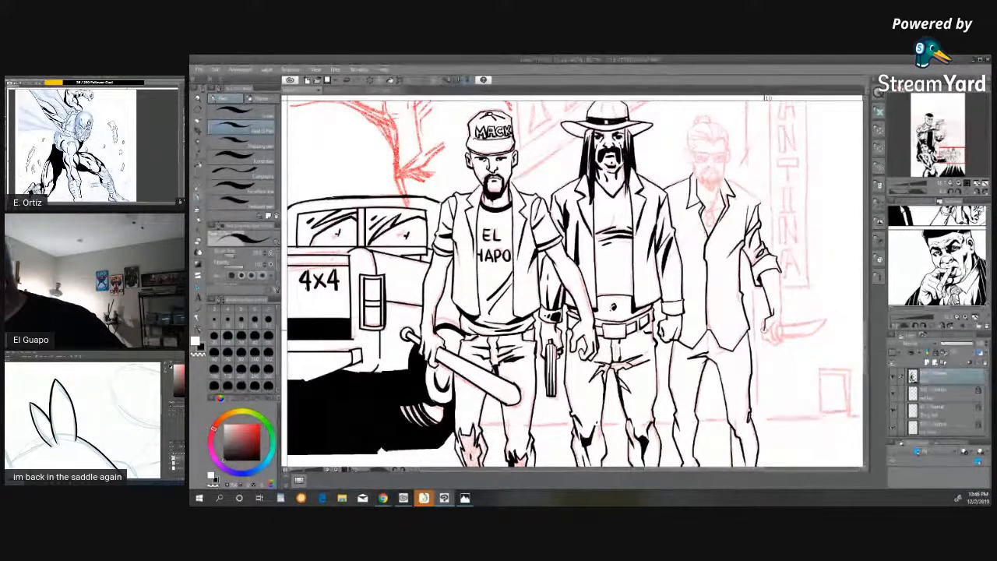
{"action": "mouse_move", "coordinate": [779, 269]}
{"action": "left_mouse_down"}
{"action": "mouse_move", "coordinate": [776, 346]}
{"action": "mouse_move", "coordinate": [782, 327]}
{"action": "left_mouse_up"}
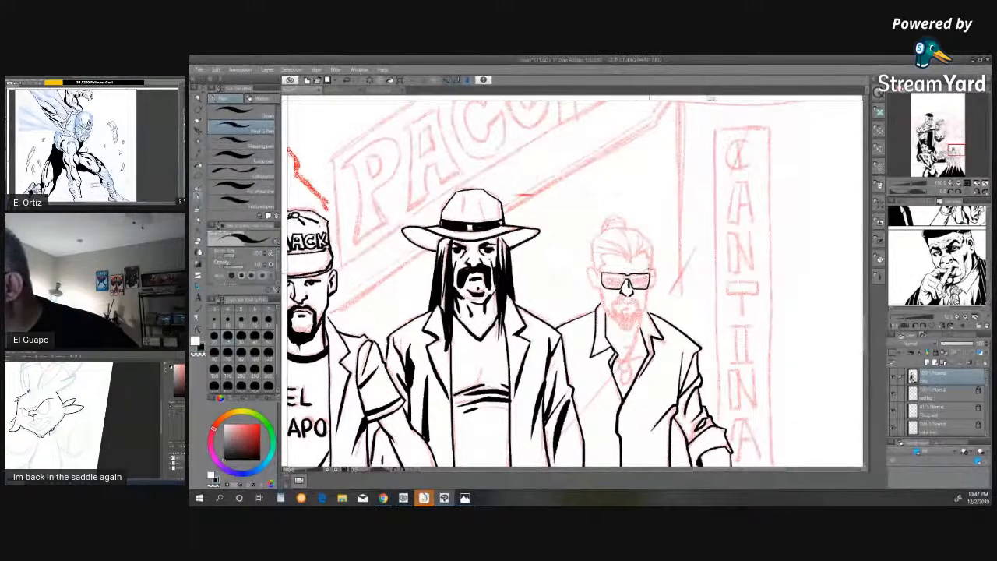
- Ink the knife-holding man's sunglasses arms, ears, jaw, goatee and eyes, plus the neck shadow and neck pendant
{"action": "left_click_drag", "start_coordinate": [595, 269], "coordinate": [656, 270]}
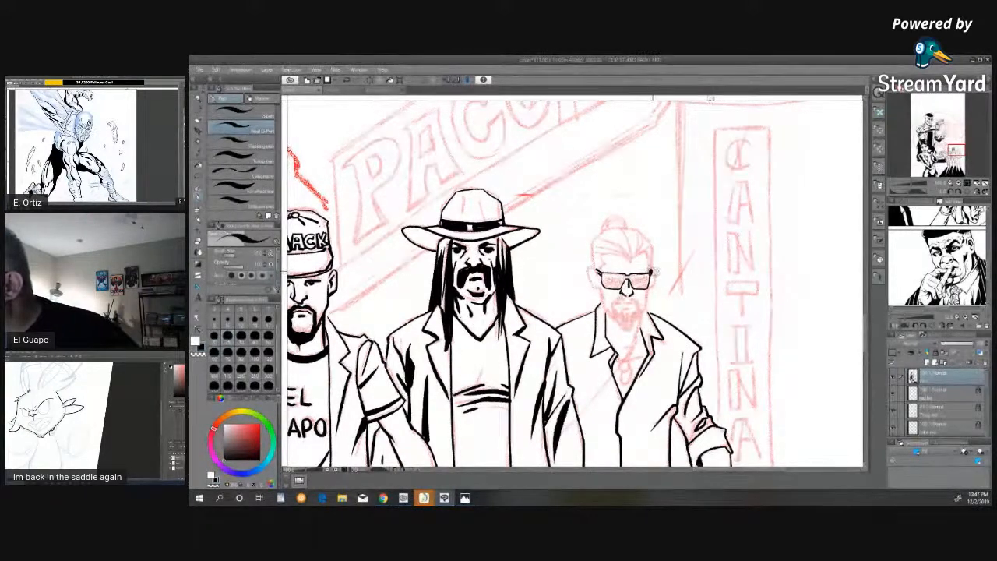
{"action": "left_click_drag", "start_coordinate": [651, 268], "coordinate": [655, 291]}
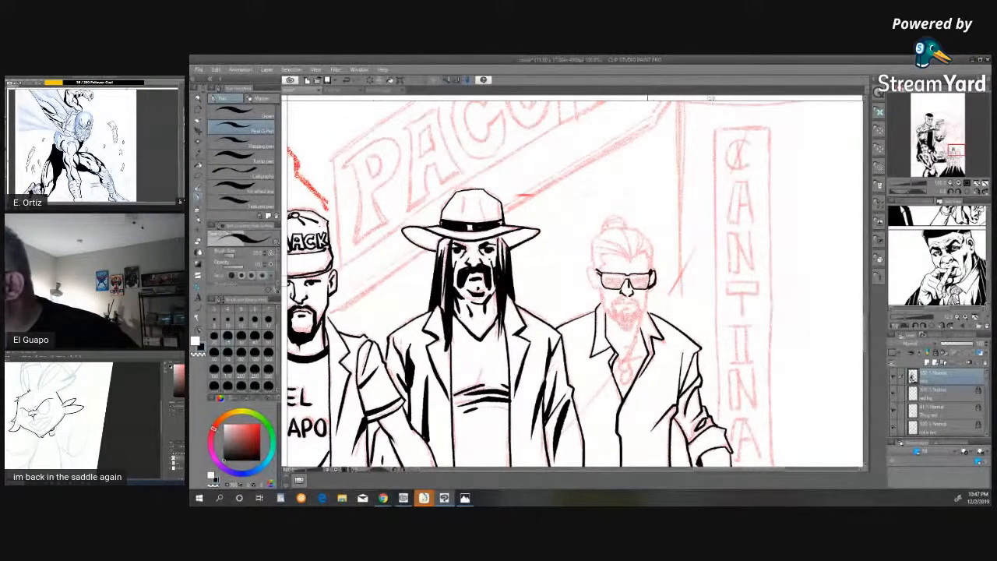
{"action": "mouse_move", "coordinate": [601, 270]}
{"action": "left_mouse_down"}
{"action": "mouse_move", "coordinate": [591, 291]}
{"action": "mouse_move", "coordinate": [617, 319]}
{"action": "left_mouse_up"}
{"action": "left_click_drag", "start_coordinate": [653, 285], "coordinate": [648, 299]}
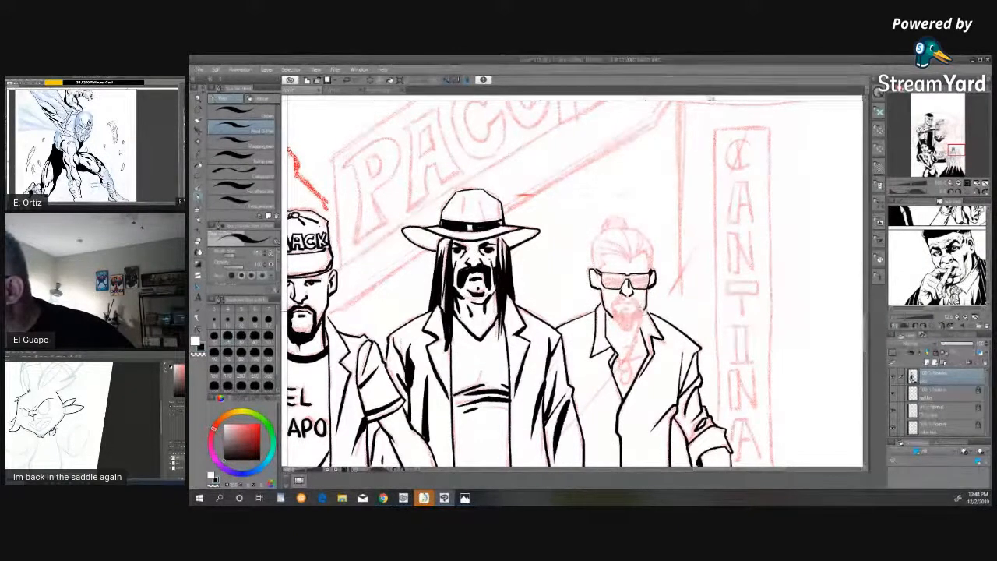
{"action": "left_click_drag", "start_coordinate": [622, 293], "coordinate": [611, 318]}
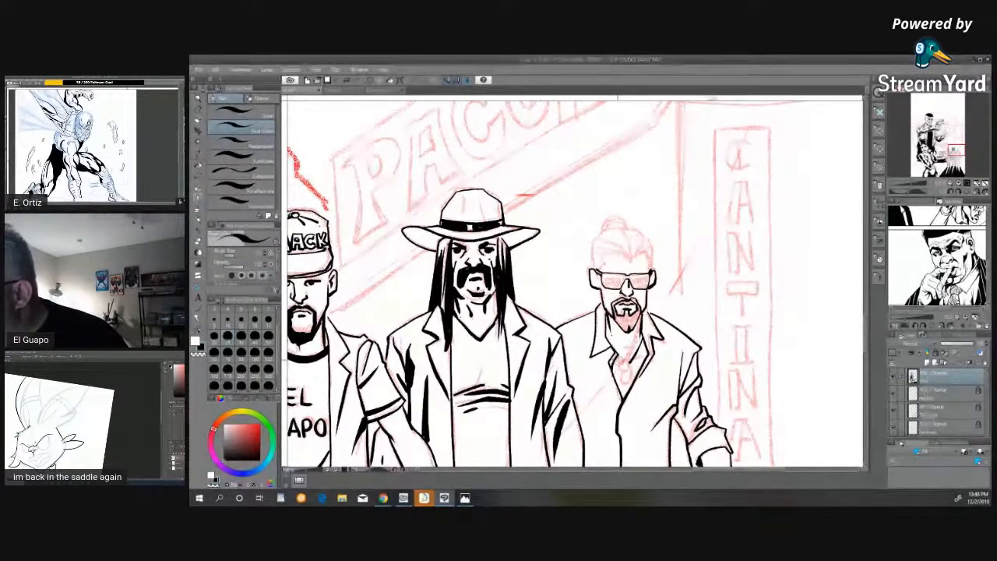
{"action": "mouse_move", "coordinate": [620, 364]}
{"action": "left_mouse_down"}
{"action": "mouse_move", "coordinate": [621, 386]}
{"action": "mouse_move", "coordinate": [604, 393]}
{"action": "left_mouse_up"}
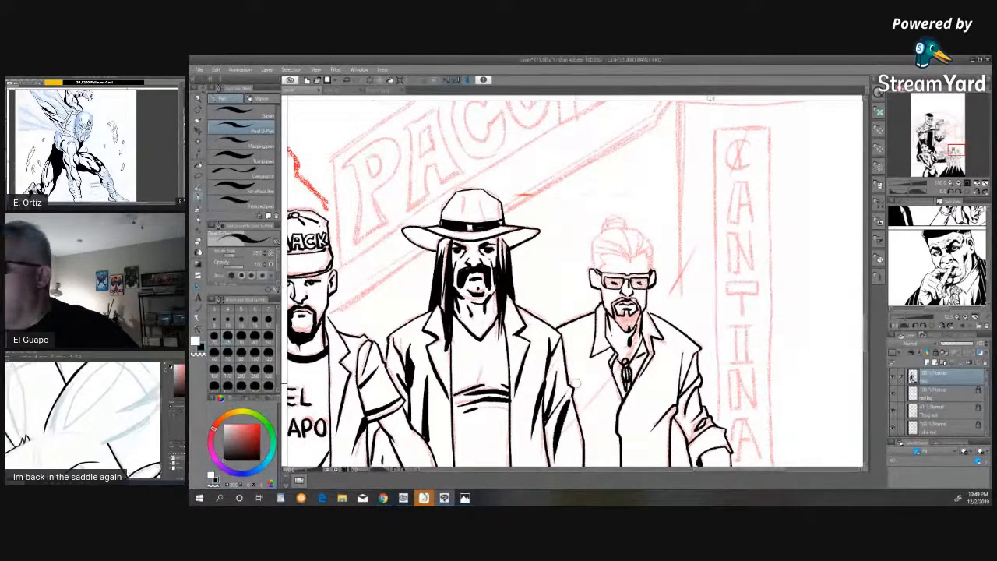
- Ink the knife-holding man's topknot, zigzag hairline and outer hair outline, and touch up his cantina-side shirt collar
{"action": "mouse_move", "coordinate": [606, 228]}
{"action": "left_mouse_down"}
{"action": "mouse_move", "coordinate": [592, 242]}
{"action": "mouse_move", "coordinate": [592, 273]}
{"action": "mouse_move", "coordinate": [620, 245]}
{"action": "mouse_move", "coordinate": [654, 243]}
{"action": "mouse_move", "coordinate": [658, 271]}
{"action": "mouse_move", "coordinate": [619, 231]}
{"action": "mouse_move", "coordinate": [626, 219]}
{"action": "mouse_move", "coordinate": [657, 251]}
{"action": "left_mouse_up"}
{"action": "mouse_move", "coordinate": [607, 232]}
{"action": "left_mouse_down"}
{"action": "mouse_move", "coordinate": [628, 215]}
{"action": "mouse_move", "coordinate": [631, 229]}
{"action": "mouse_move", "coordinate": [620, 229]}
{"action": "left_mouse_up"}
{"action": "mouse_move", "coordinate": [602, 226]}
{"action": "left_mouse_down"}
{"action": "mouse_move", "coordinate": [625, 215]}
{"action": "mouse_move", "coordinate": [609, 226]}
{"action": "left_mouse_up"}
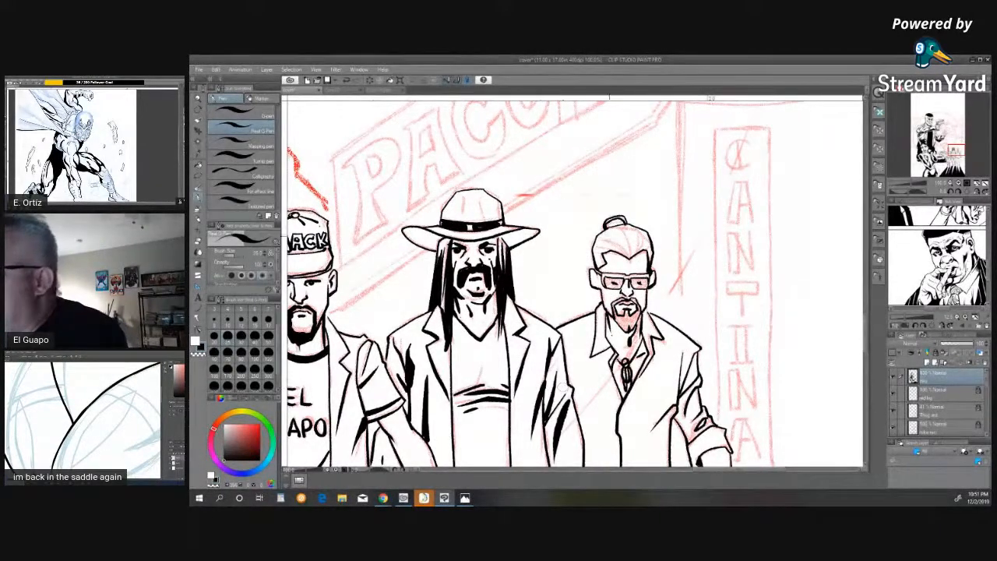
{"action": "mouse_move", "coordinate": [600, 233]}
{"action": "left_mouse_down"}
{"action": "mouse_move", "coordinate": [591, 260]}
{"action": "mouse_move", "coordinate": [615, 243]}
{"action": "mouse_move", "coordinate": [602, 235]}
{"action": "mouse_move", "coordinate": [612, 226]}
{"action": "mouse_move", "coordinate": [638, 228]}
{"action": "mouse_move", "coordinate": [654, 273]}
{"action": "left_mouse_up"}
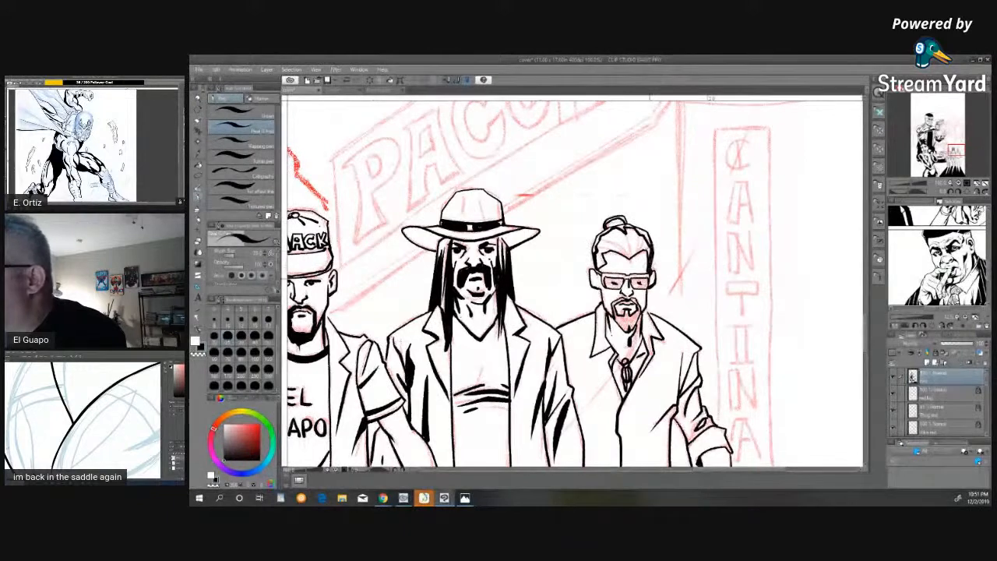
{"action": "left_click_drag", "start_coordinate": [646, 322], "coordinate": [660, 361]}
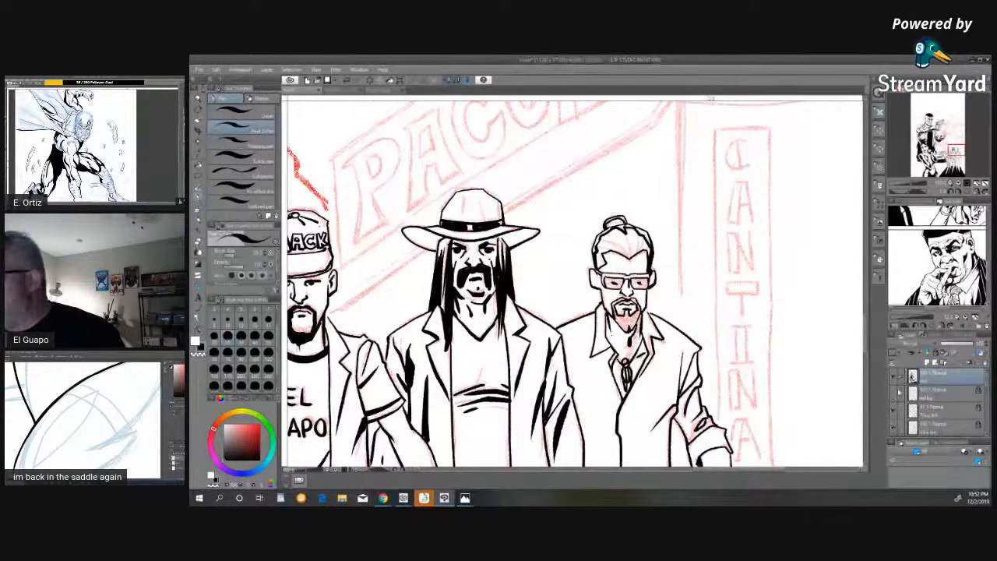
- Hide the red thug and background sketch layers and fill the knife-holding man's goatee, sunglasses lenses, hair and topknot solid black
{"action": "left_click", "coordinate": [893, 408]}
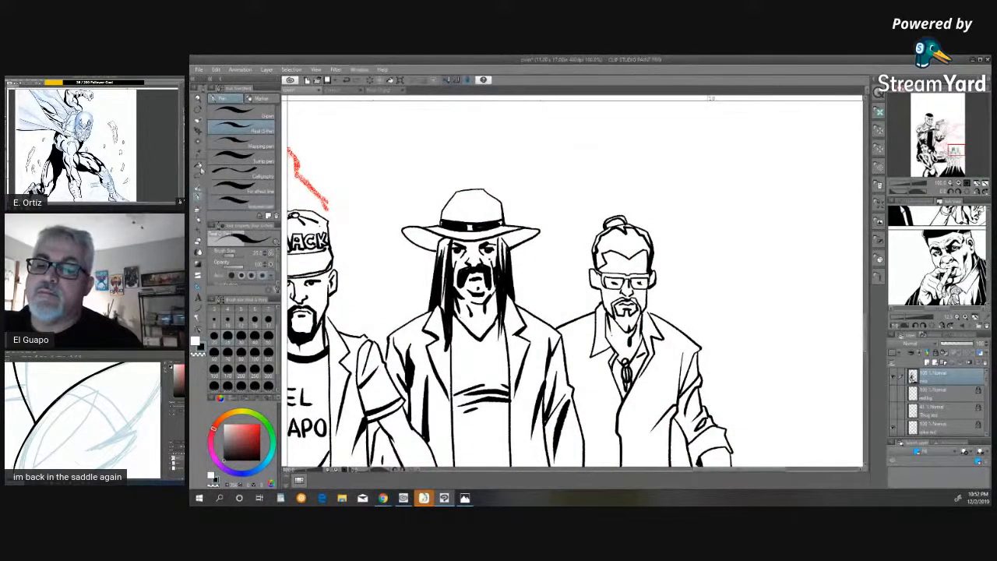
{"action": "left_click", "coordinate": [201, 174]}
{"action": "left_click", "coordinate": [628, 316]}
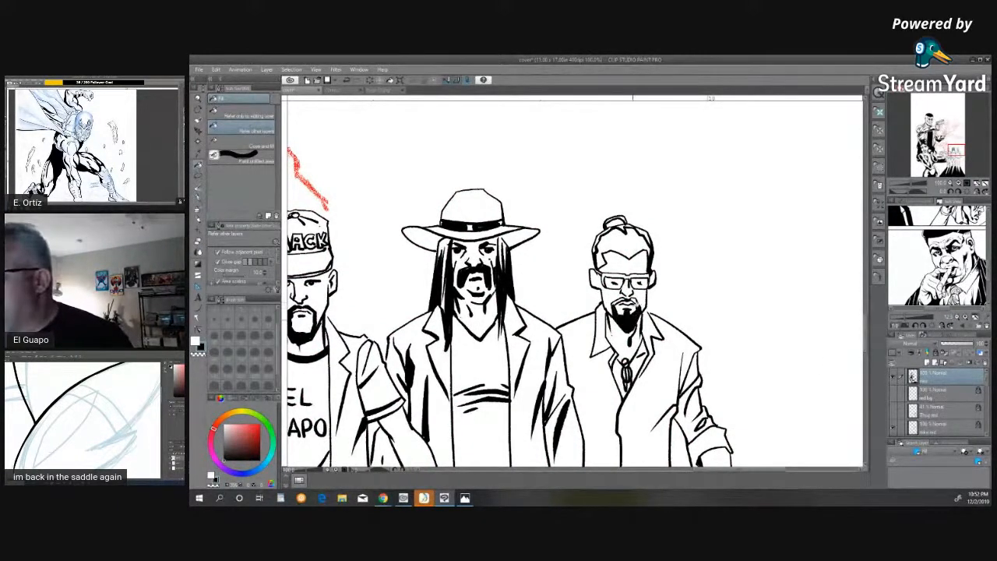
{"action": "left_click", "coordinate": [628, 298]}
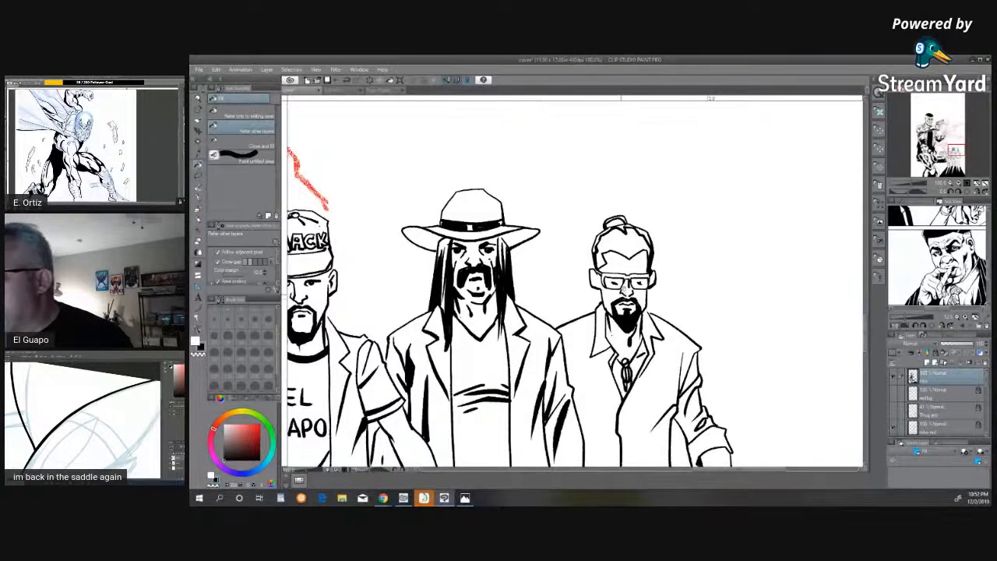
{"action": "left_click", "coordinate": [616, 281]}
{"action": "left_click", "coordinate": [641, 280]}
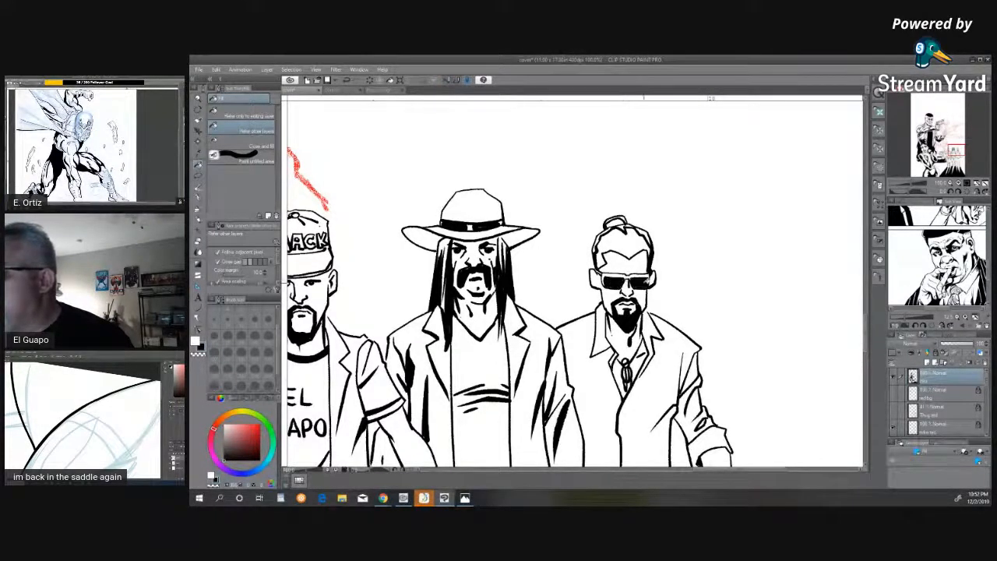
{"action": "left_click", "coordinate": [624, 243]}
{"action": "left_click", "coordinate": [615, 222]}
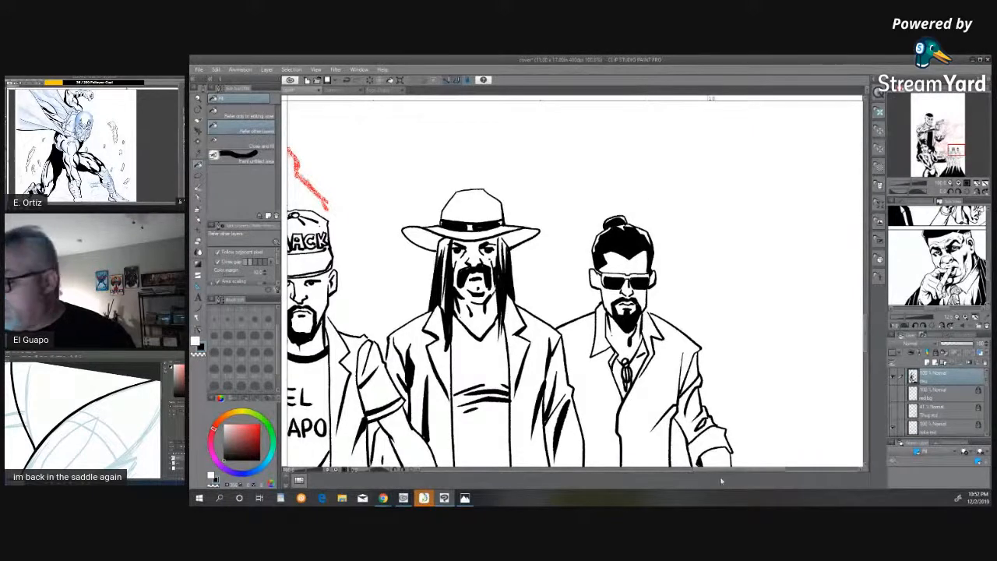
- Fill the crotch folds on the knife-holding man's and the hatted man's trousers with black
{"action": "mouse_move", "coordinate": [730, 470]}
{"action": "left_mouse_down"}
{"action": "mouse_move", "coordinate": [699, 471]}
{"action": "mouse_move", "coordinate": [732, 471]}
{"action": "left_mouse_up"}
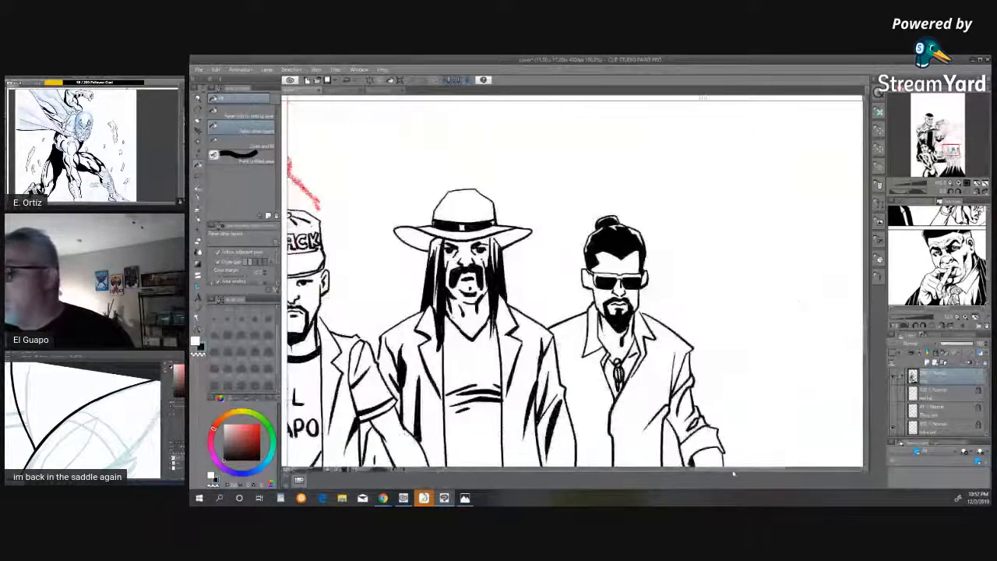
{"action": "left_click_drag", "start_coordinate": [862, 195], "coordinate": [865, 367]}
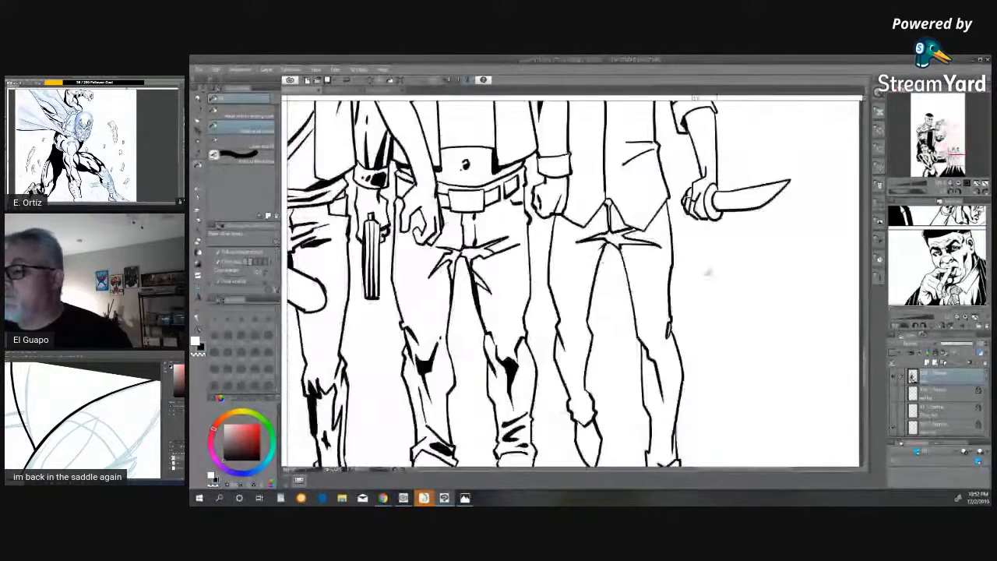
{"action": "left_click", "coordinate": [619, 235]}
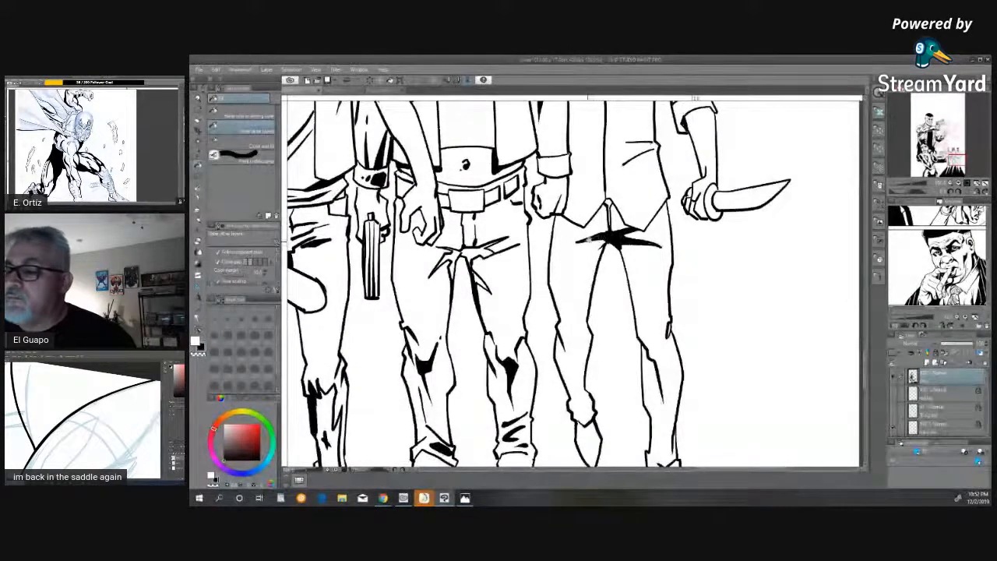
{"action": "left_click", "coordinate": [470, 254]}
{"action": "left_click", "coordinate": [460, 255]}
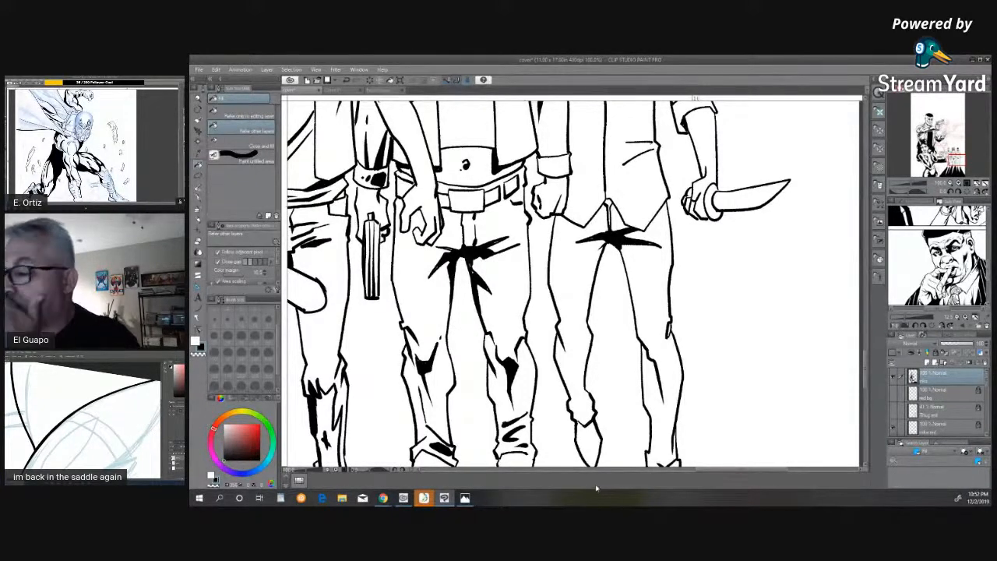
- Fill the capped man's shoes and the shadowed lower parts of both his trouser legs with black
{"action": "key", "text": "p"}
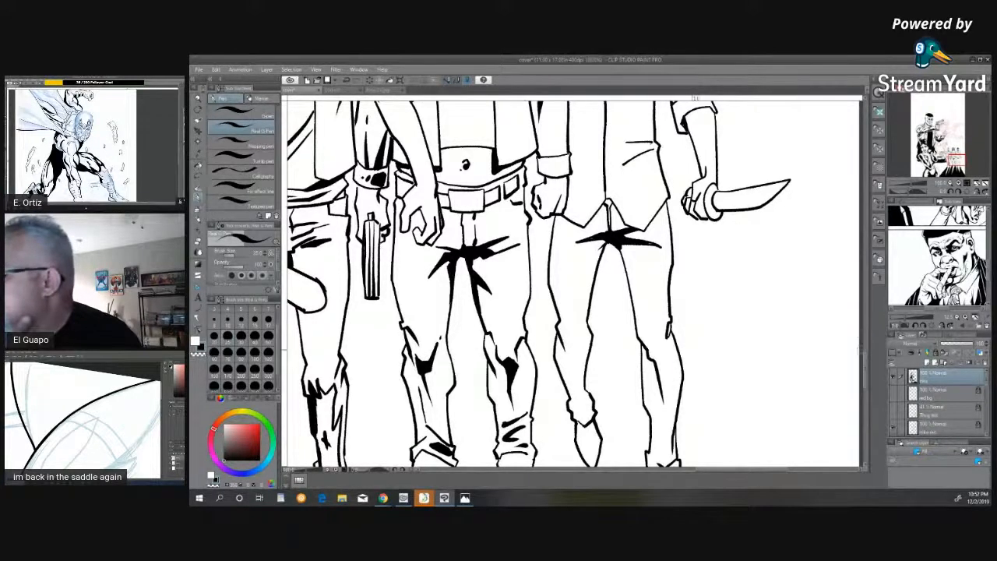
{"action": "left_click_drag", "start_coordinate": [867, 367], "coordinate": [867, 383]}
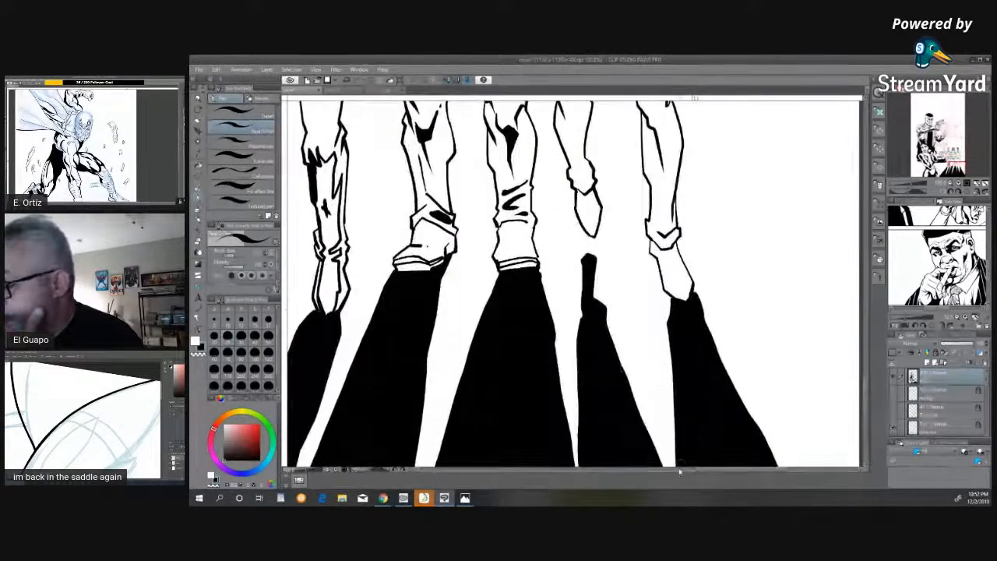
{"action": "left_click_drag", "start_coordinate": [708, 472], "coordinate": [658, 472]}
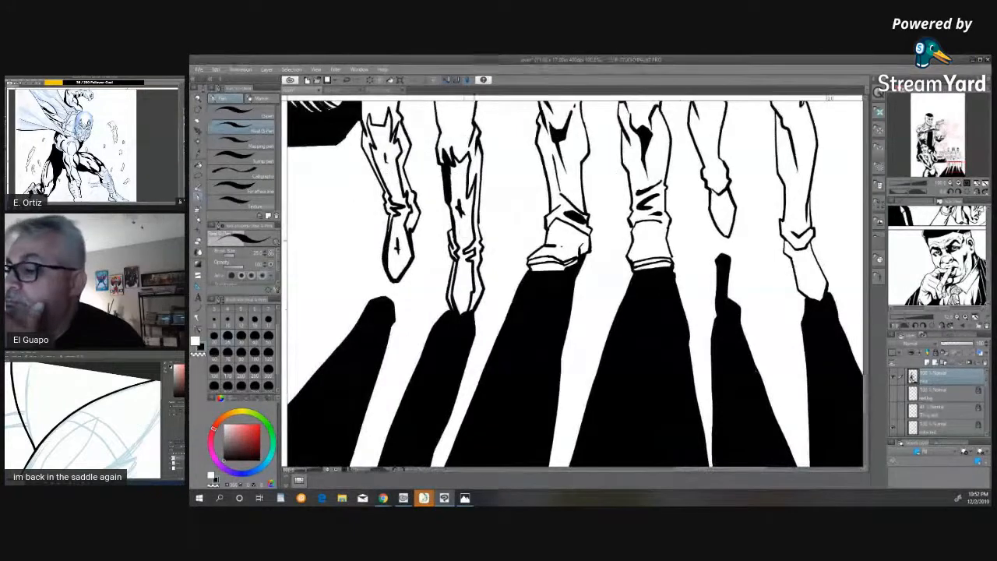
{"action": "key", "text": "g"}
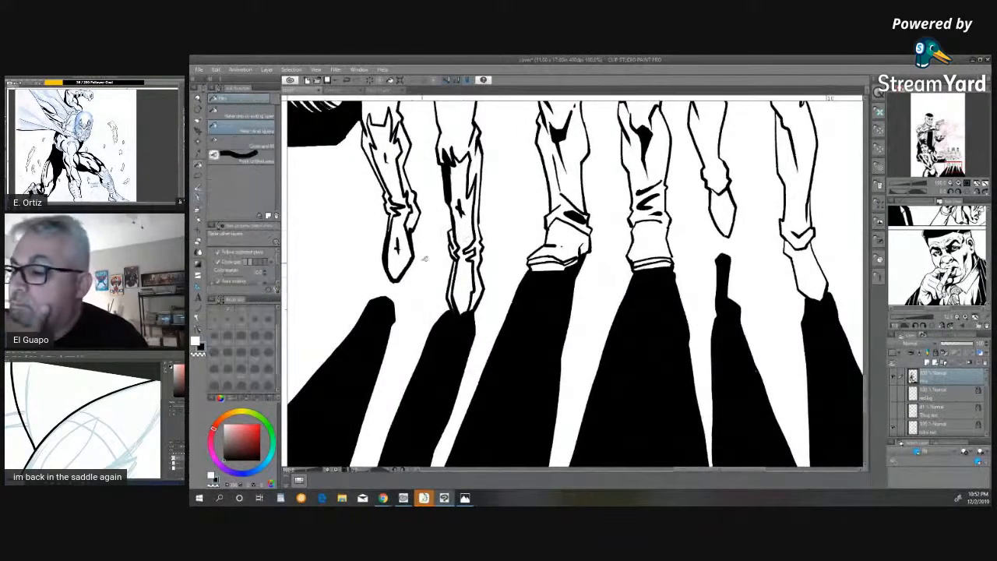
{"action": "left_click", "coordinate": [408, 252]}
{"action": "left_click", "coordinate": [401, 187]}
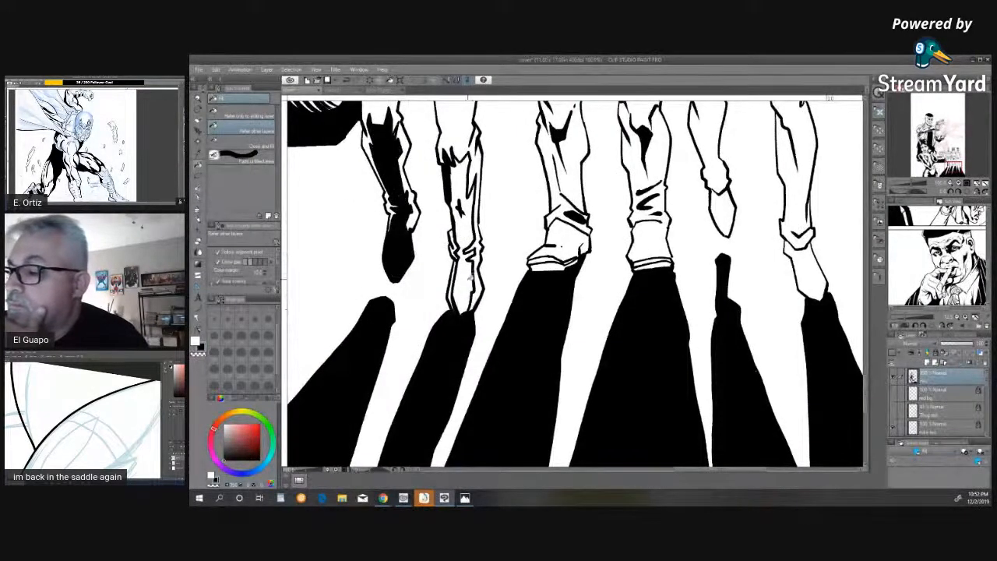
{"action": "left_click", "coordinate": [471, 269]}
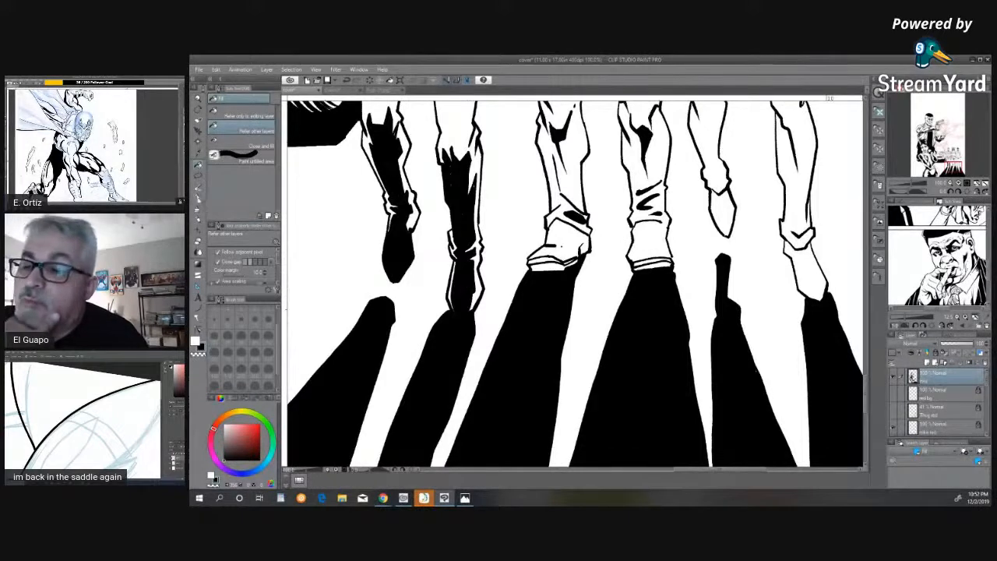
- Fill the 4x4 truck's cab windows and tail light details with black
{"action": "left_click", "coordinate": [201, 200]}
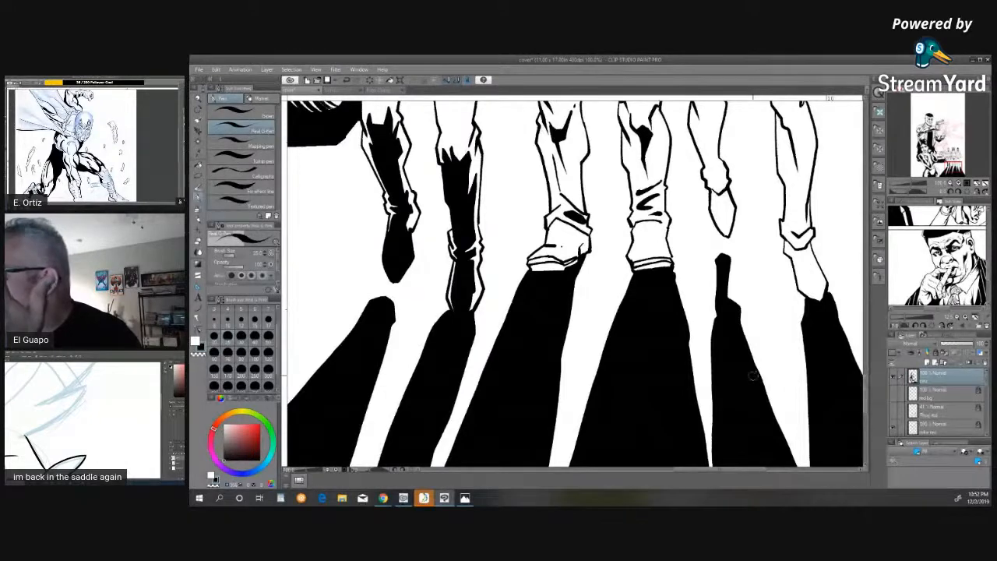
{"action": "scroll", "coordinate": [863, 381], "scroll_direction": "up", "scroll_amount": 5}
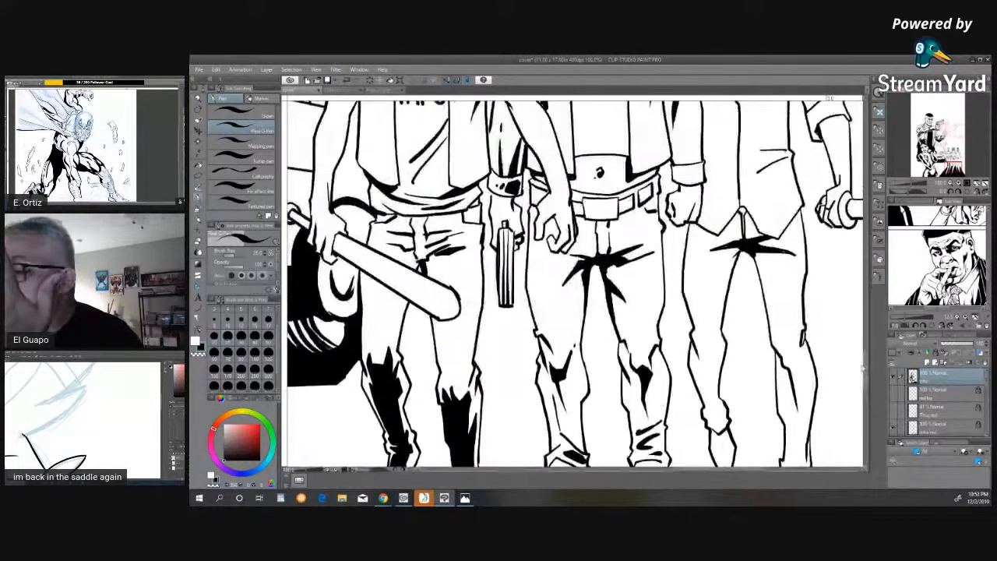
{"action": "scroll", "coordinate": [862, 370], "scroll_direction": "up", "scroll_amount": 8}
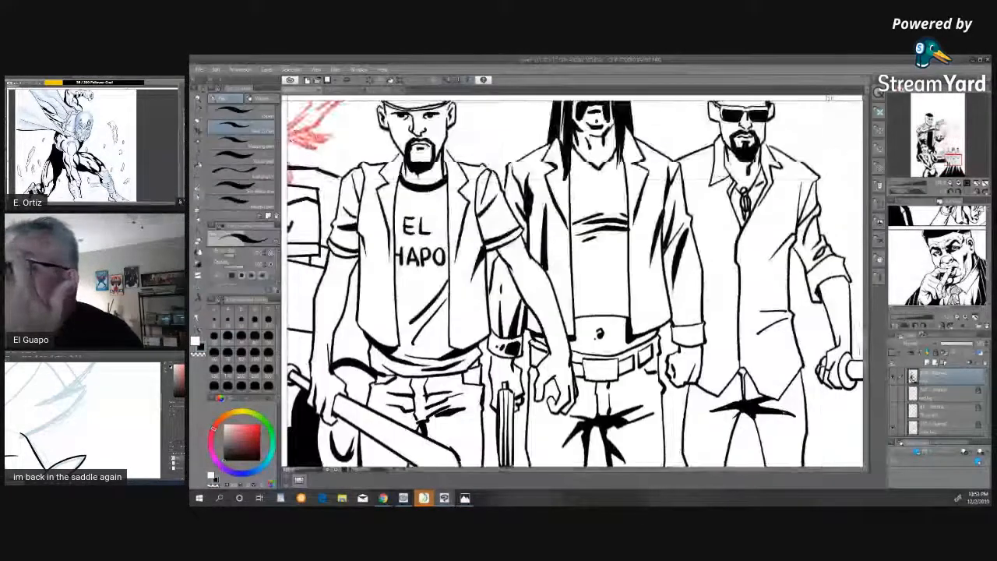
{"action": "scroll", "coordinate": [863, 340], "scroll_direction": "up", "scroll_amount": 1}
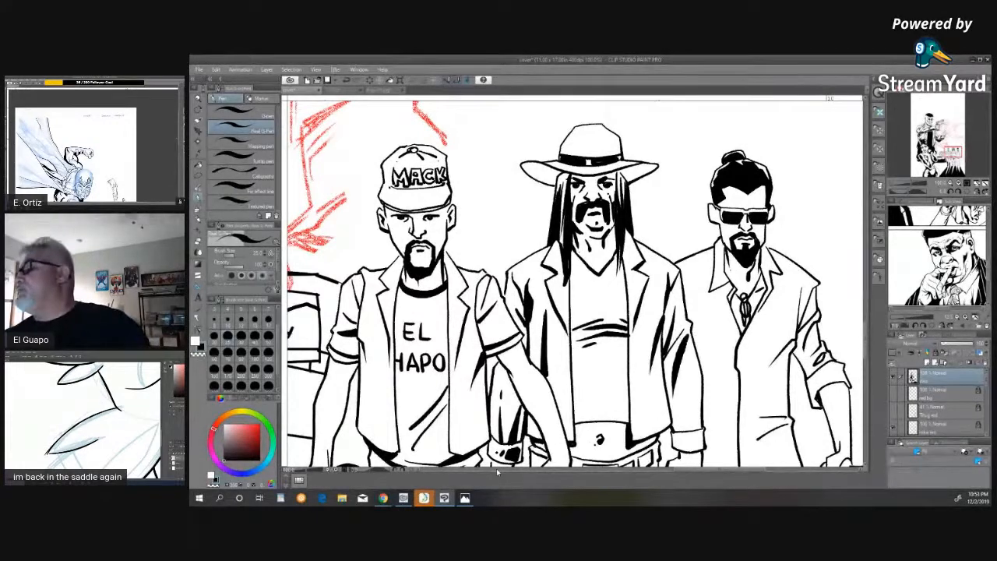
{"action": "key", "text": "ctrl+minus"}
{"action": "key", "text": "ctrl+minus"}
{"action": "key", "text": "ctrl+minus"}
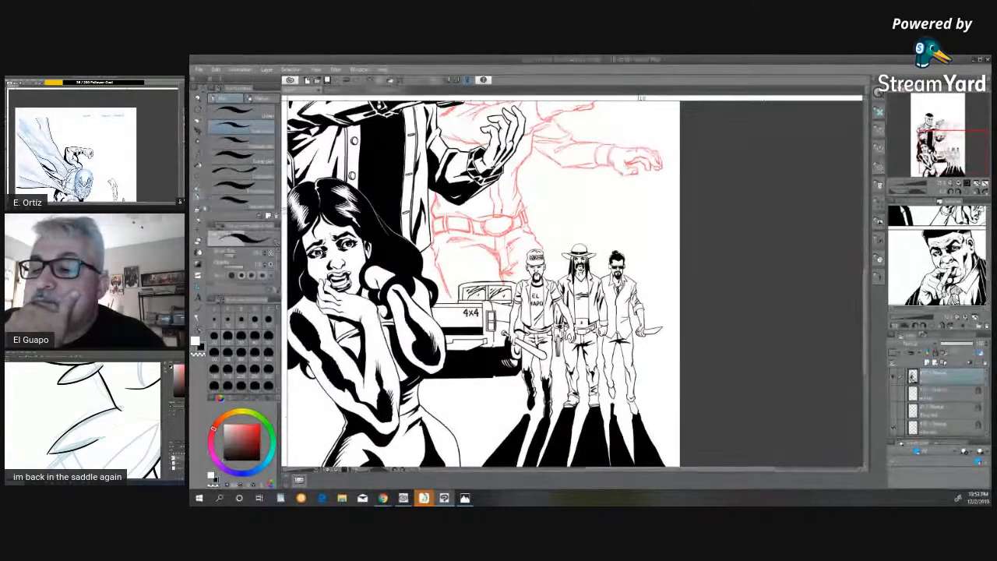
{"action": "left_click", "coordinate": [200, 176]}
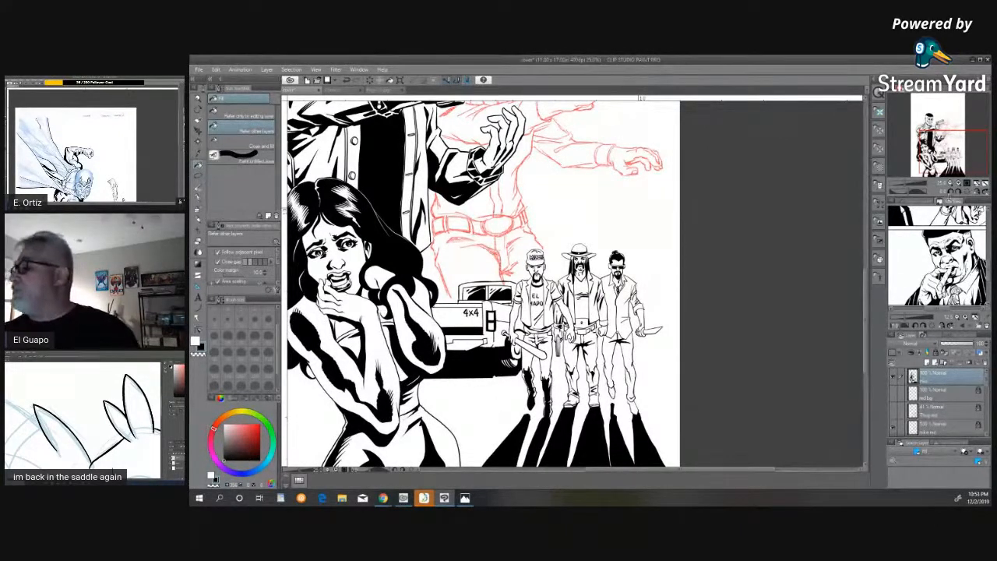
- Show the red thug and background sketch layers again, checking them against the inks on the whole cover
{"action": "key", "text": "ctrl+0"}
{"action": "scroll", "coordinate": [866, 359], "scroll_direction": "up", "scroll_amount": 3}
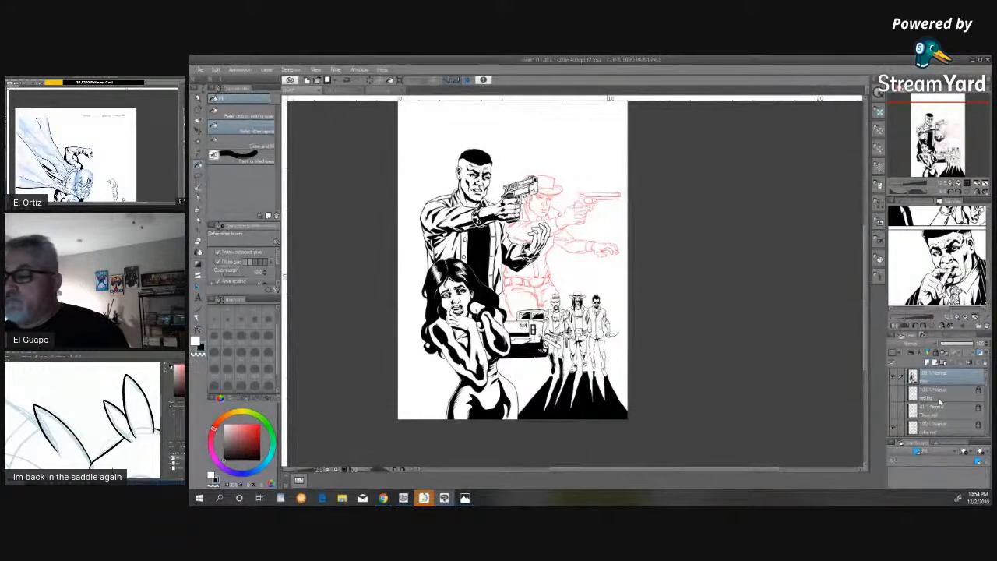
{"action": "left_click", "coordinate": [894, 416]}
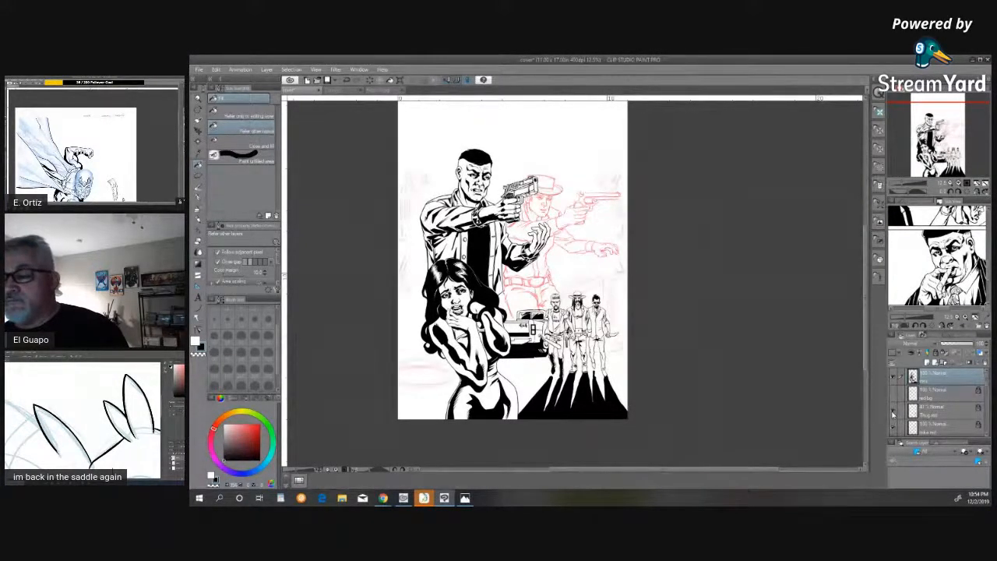
{"action": "left_click", "coordinate": [893, 415]}
{"action": "left_click", "coordinate": [893, 415]}
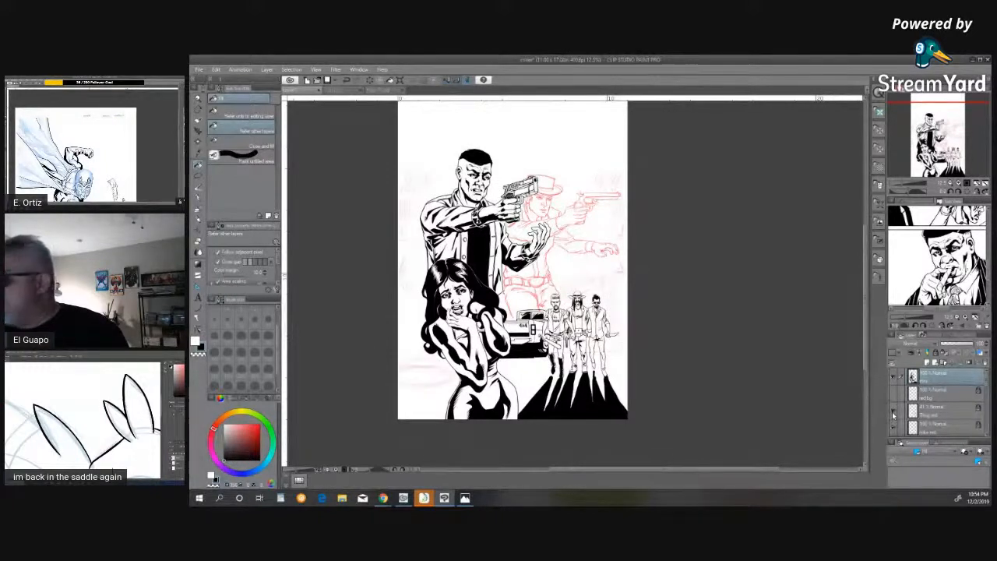
{"action": "left_click", "coordinate": [894, 414]}
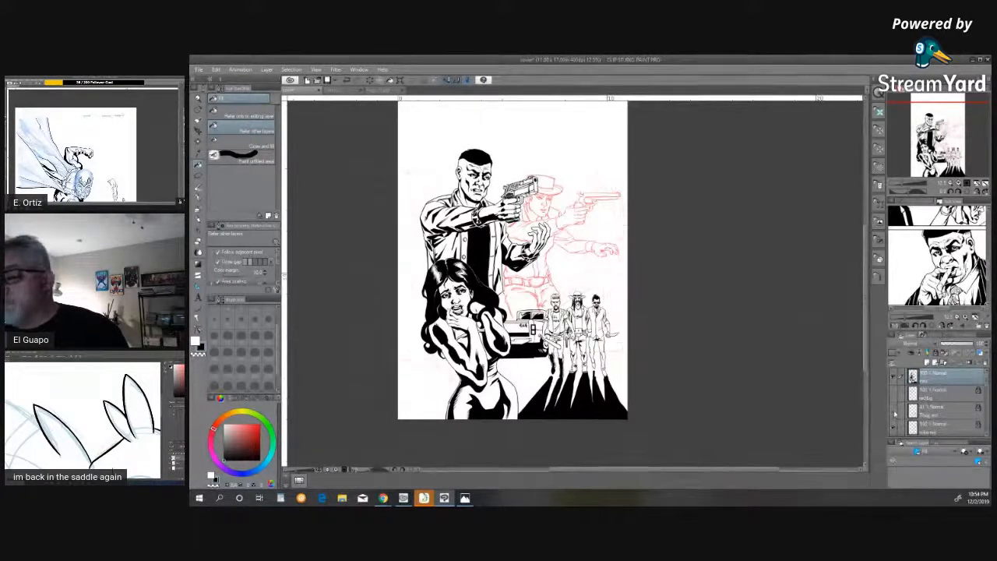
{"action": "left_click", "coordinate": [894, 414]}
{"action": "left_click", "coordinate": [893, 397]}
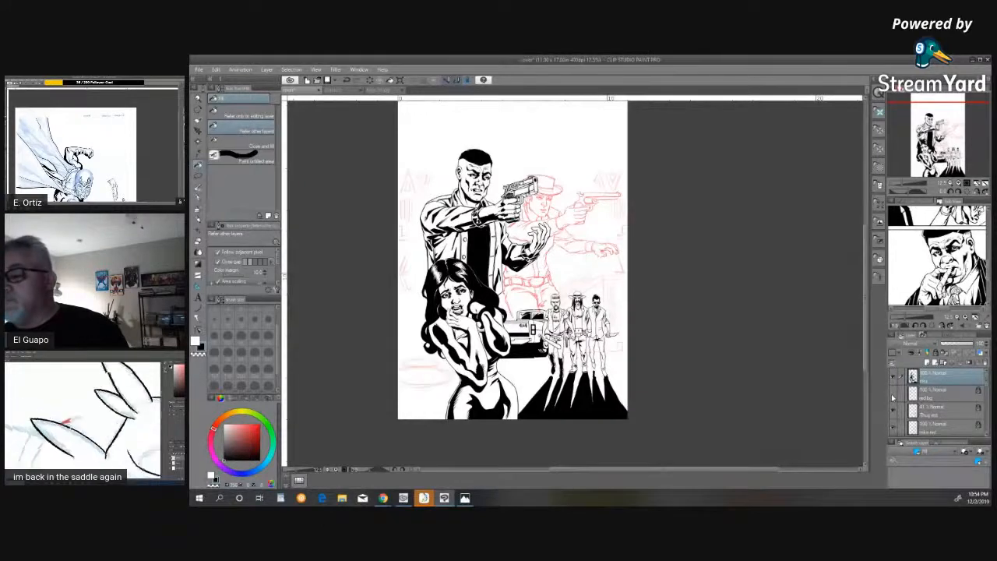
{"action": "left_click", "coordinate": [894, 398]}
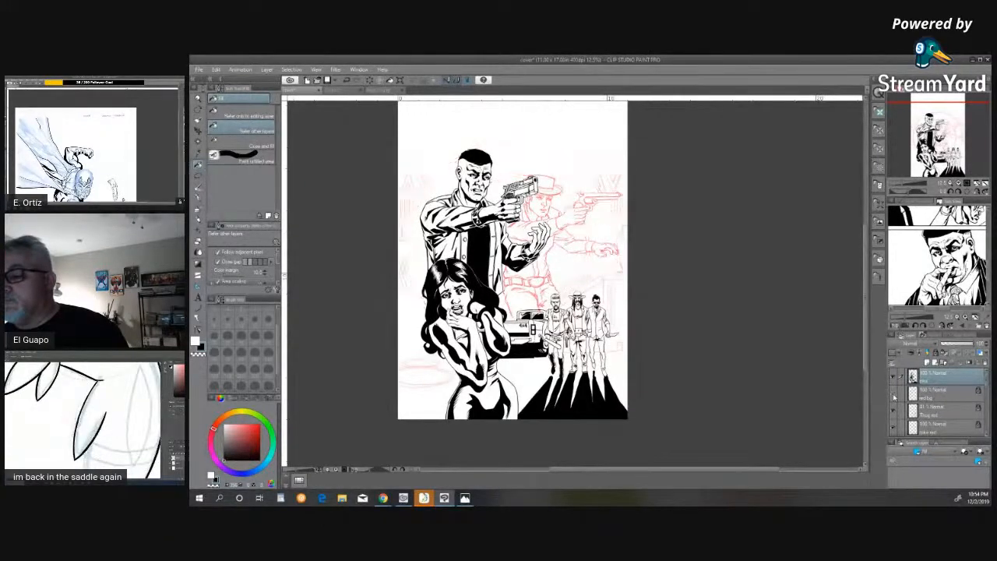
{"action": "left_click", "coordinate": [893, 397]}
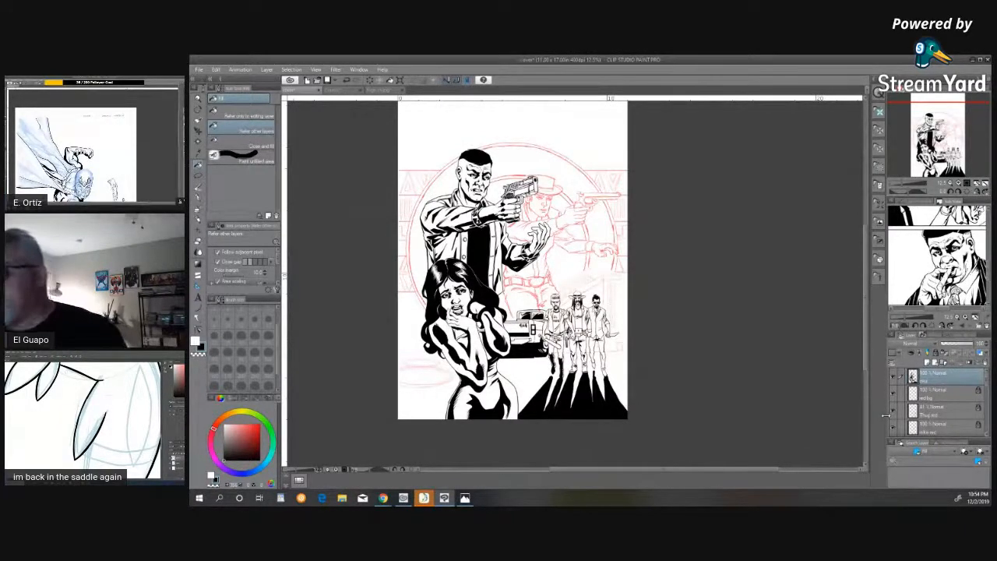
- Ink the outer edges of the rooftop PACO sign and the slanted roofline beneath it with straight lines
{"action": "scroll", "coordinate": [576, 285], "scroll_direction": "up", "scroll_amount": 4}
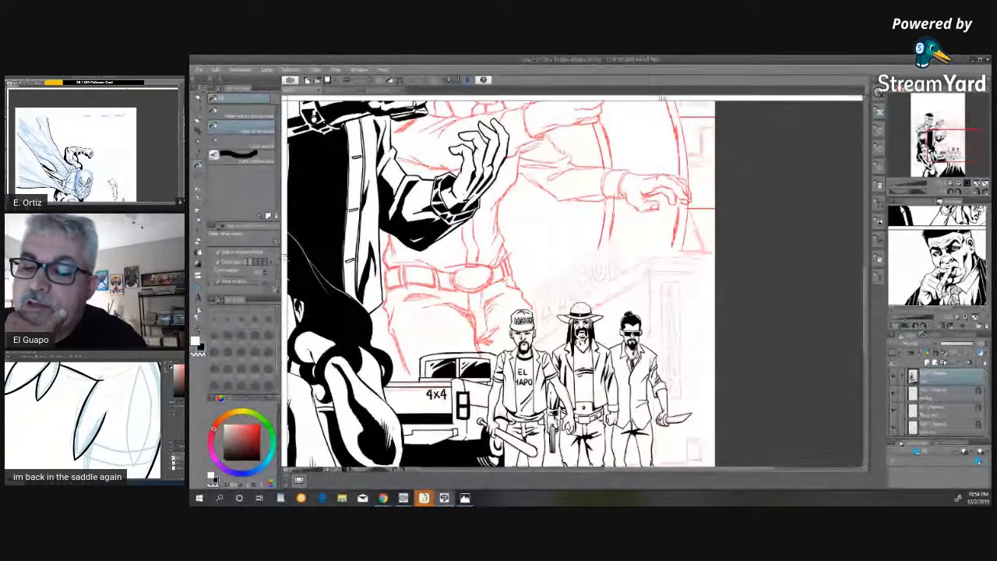
{"action": "key", "text": "p"}
{"action": "key", "text": "u"}
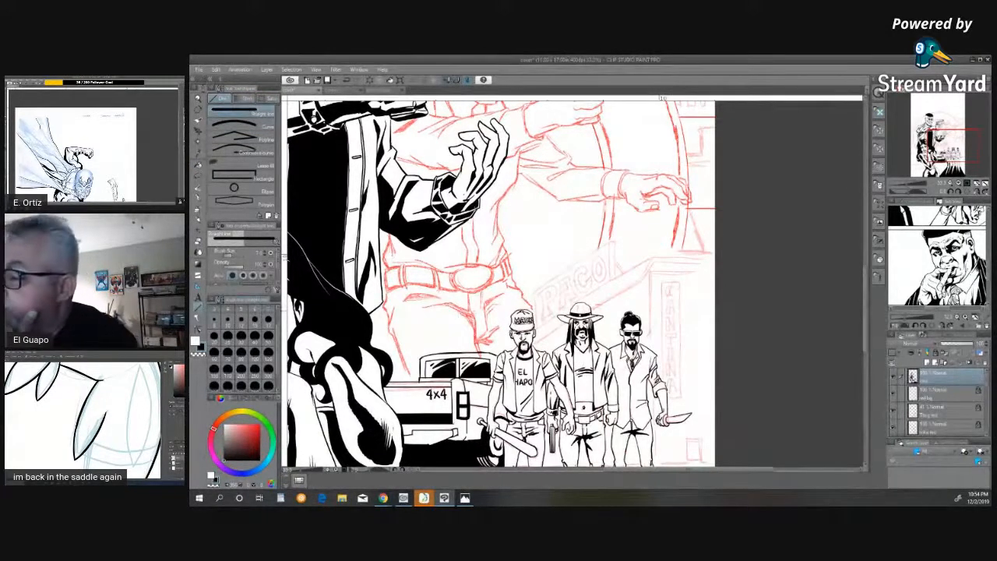
{"action": "left_click_drag", "start_coordinate": [536, 293], "coordinate": [609, 243]}
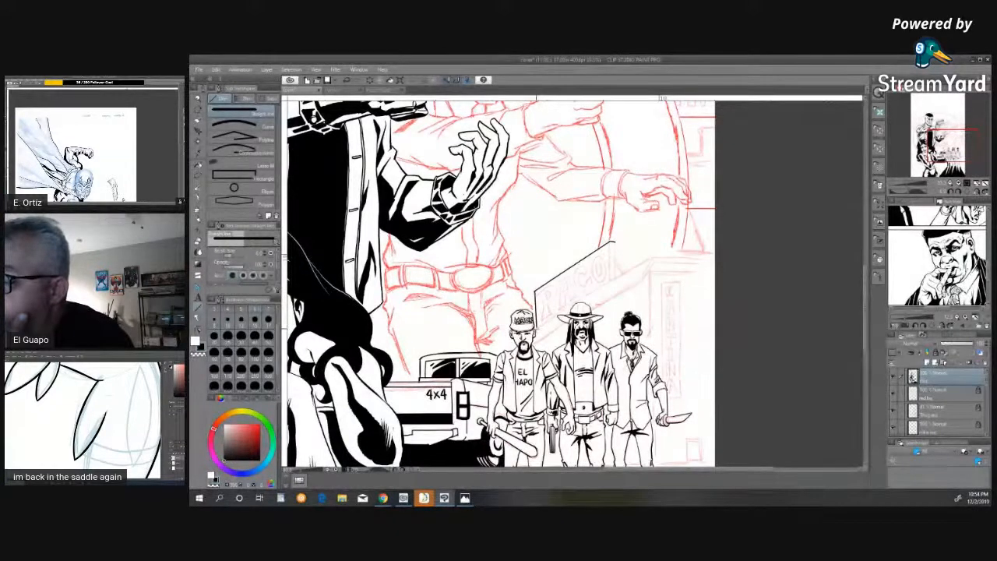
{"action": "left_click_drag", "start_coordinate": [539, 304], "coordinate": [646, 259]}
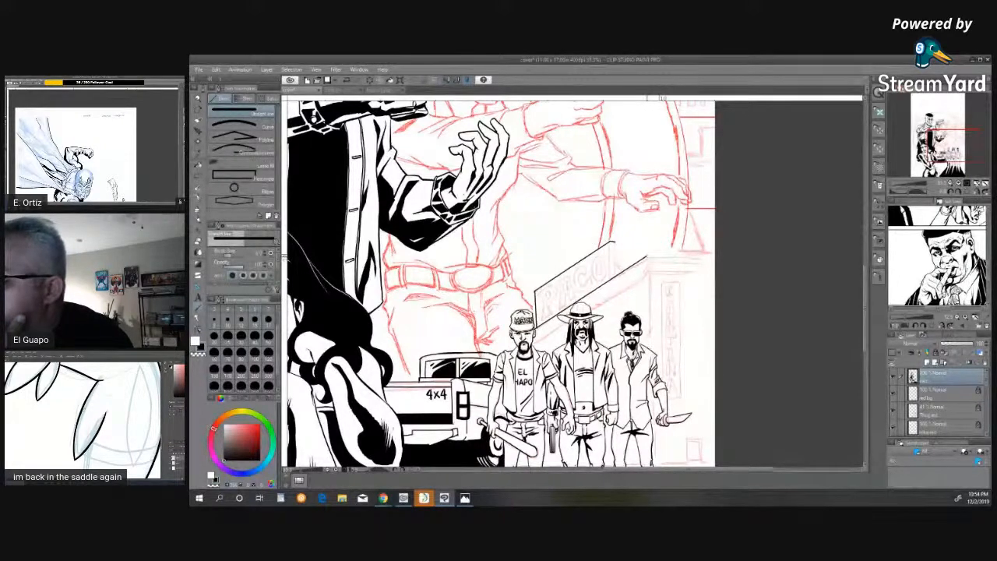
{"action": "key", "text": "ctrl+z"}
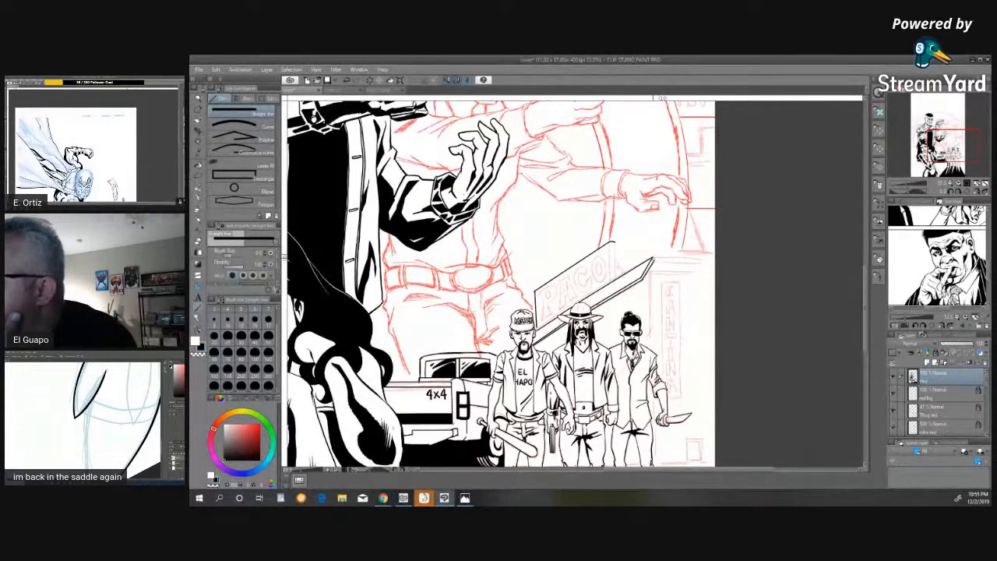
- Ink the two horizontal roof trim lines across the cantina's front and the vertical wall corner below them
{"action": "left_click_drag", "start_coordinate": [653, 256], "coordinate": [711, 256]}
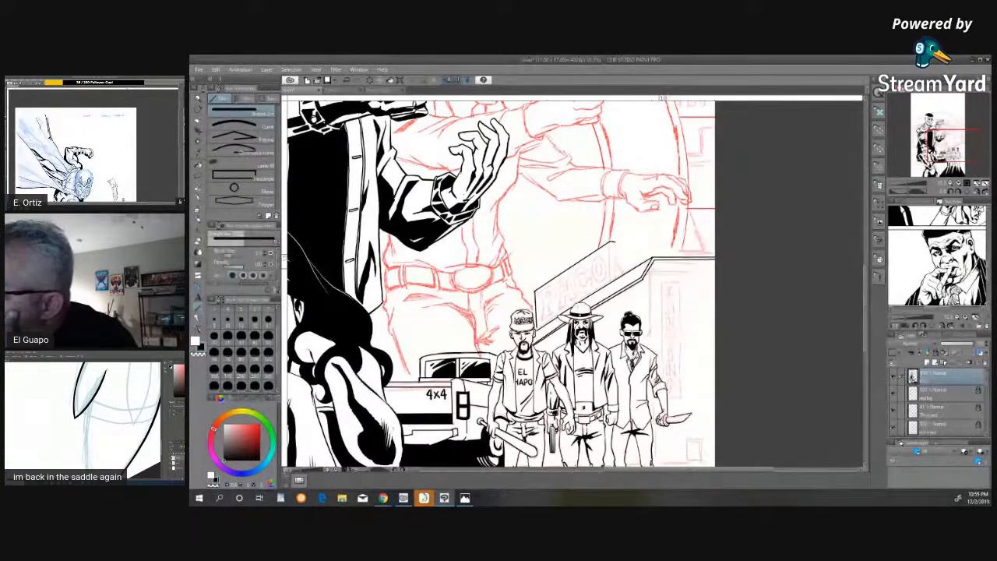
{"action": "left_click_drag", "start_coordinate": [650, 264], "coordinate": [705, 269]}
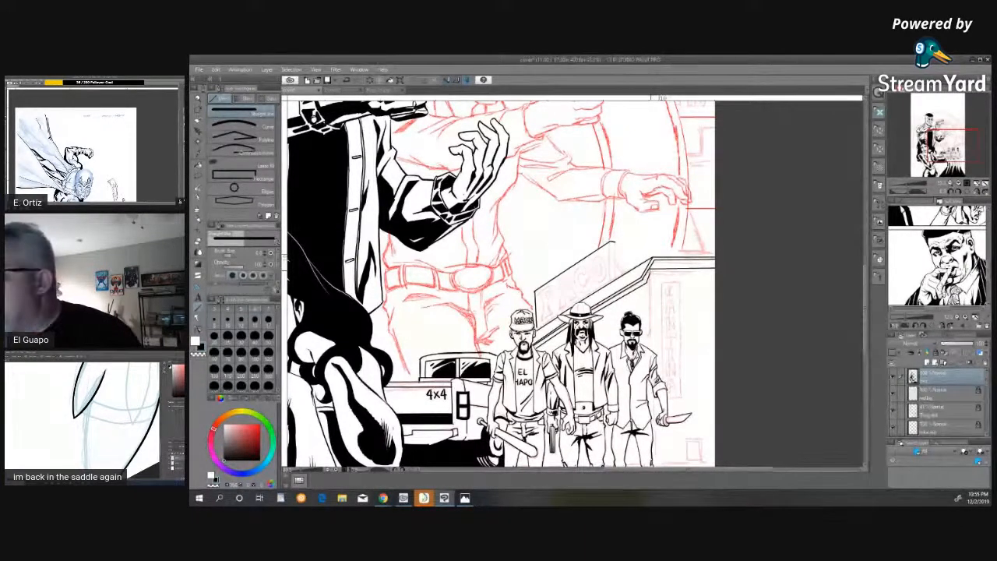
{"action": "left_click_drag", "start_coordinate": [649, 270], "coordinate": [651, 344]}
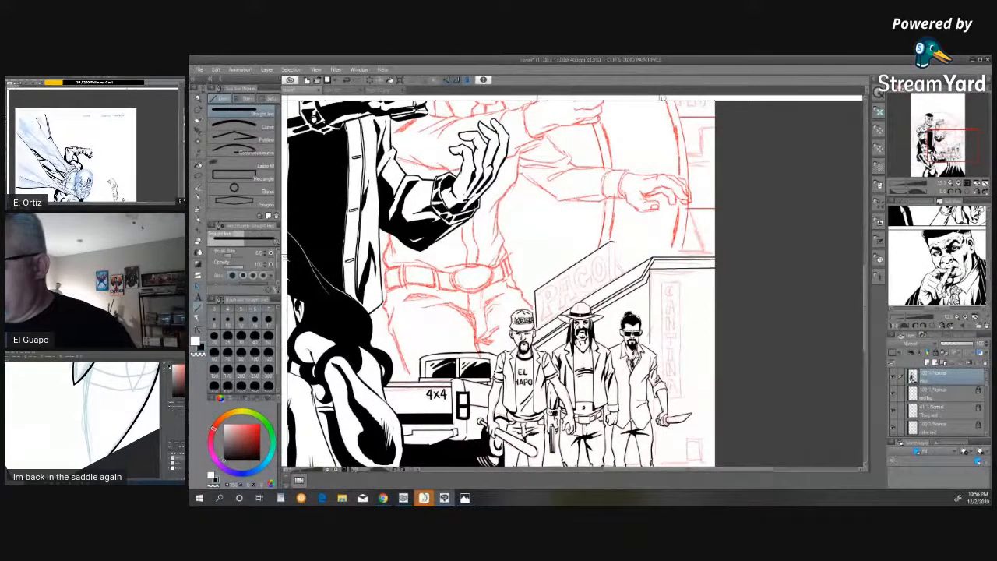
- Fill the cantina's slanted and front roof trim bands with black, hiding the building sketch during the fill and showing it again
{"action": "key", "text": "p"}
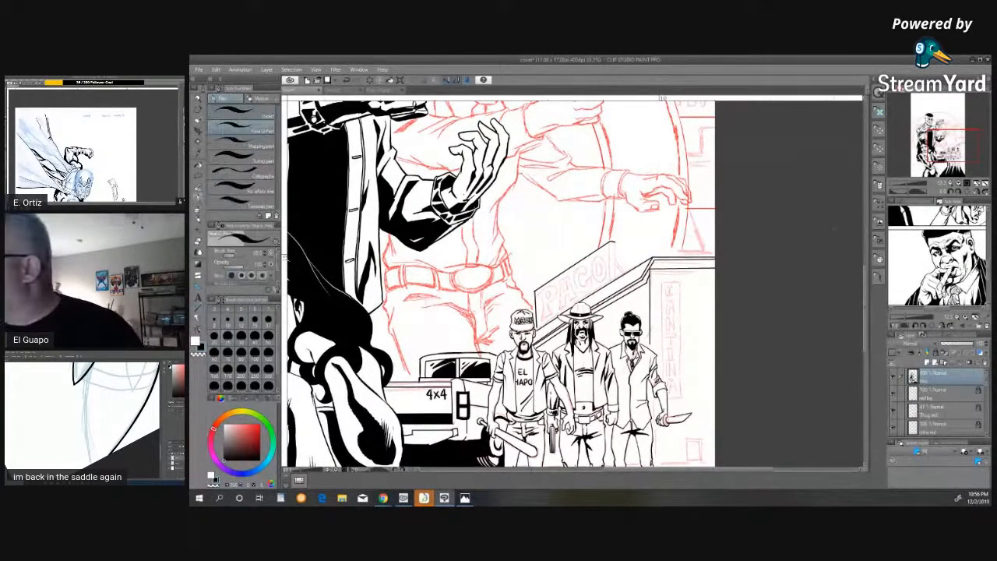
{"action": "key", "text": "ctrl+plus"}
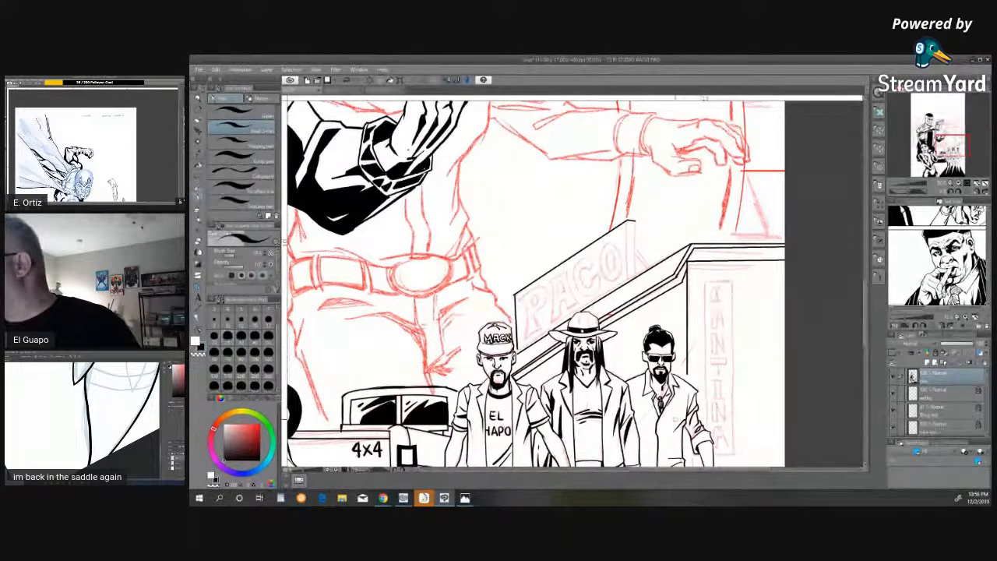
{"action": "left_click", "coordinate": [893, 412]}
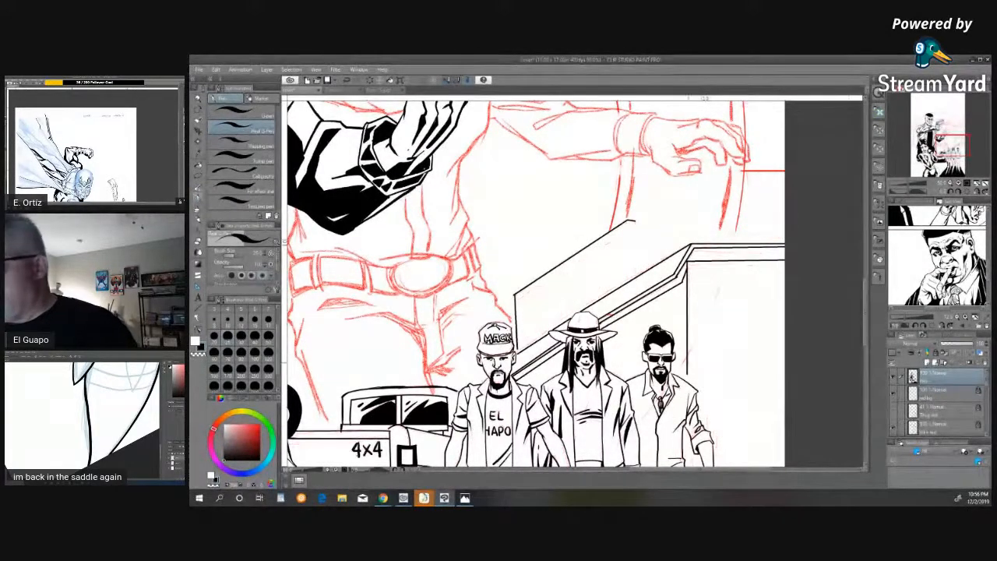
{"action": "left_click", "coordinate": [204, 181]}
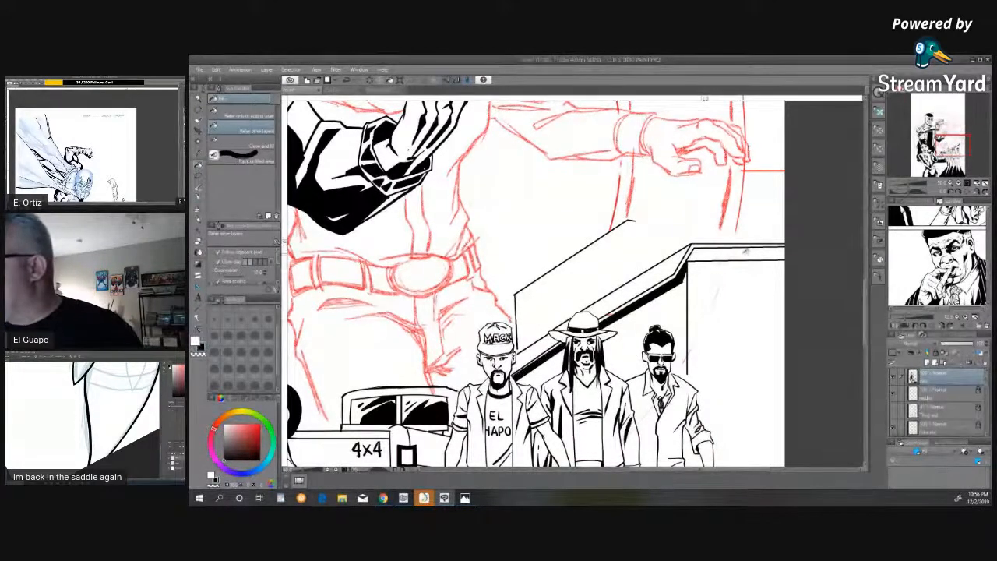
{"action": "left_click", "coordinate": [745, 252]}
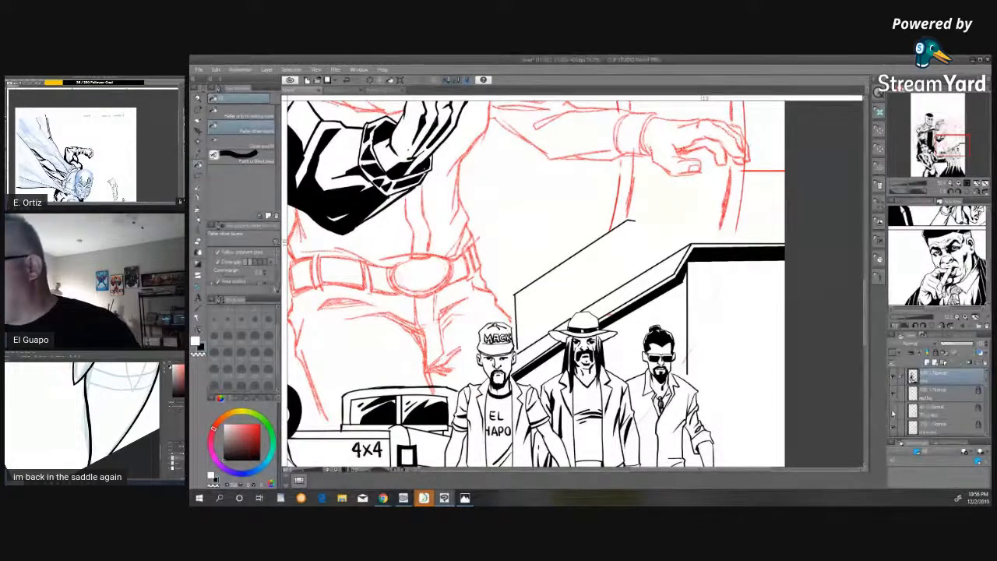
{"action": "left_click", "coordinate": [892, 411]}
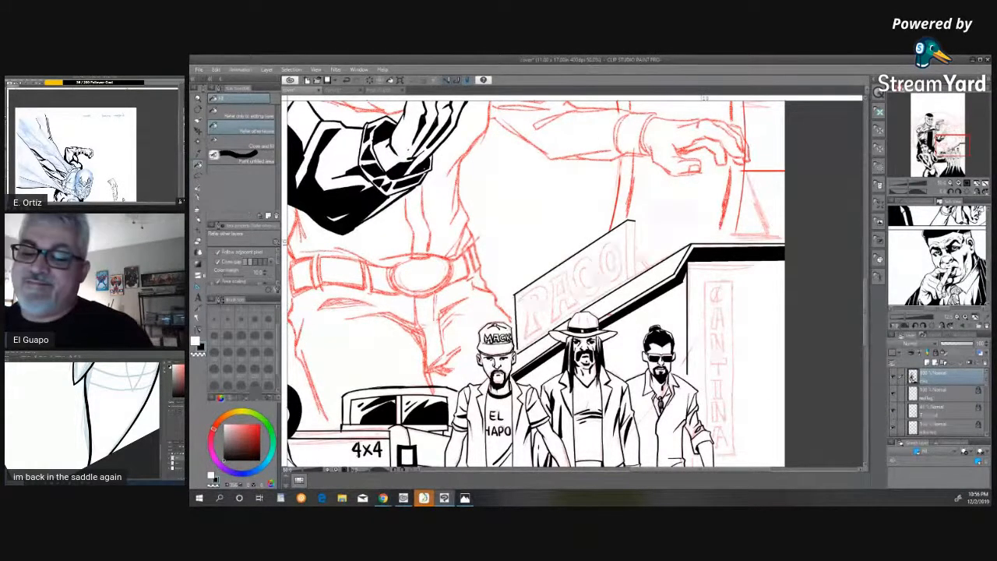
- Ink the PACO sign's end edge with its thickness and the diagonal brace behind it
{"action": "left_click", "coordinate": [199, 315]}
{"action": "left_click_drag", "start_coordinate": [634, 220], "coordinate": [637, 281]}
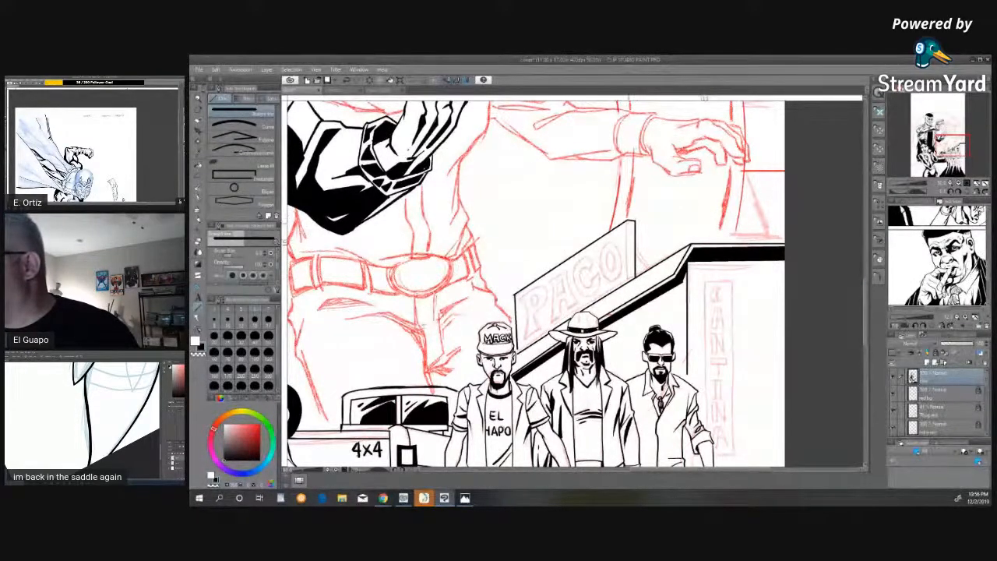
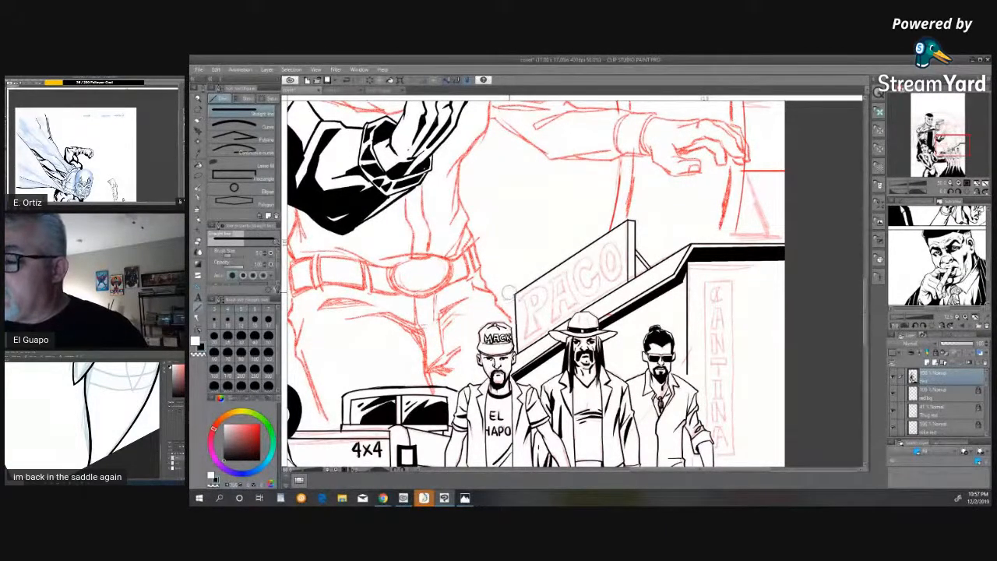
{"action": "key", "text": "p"}
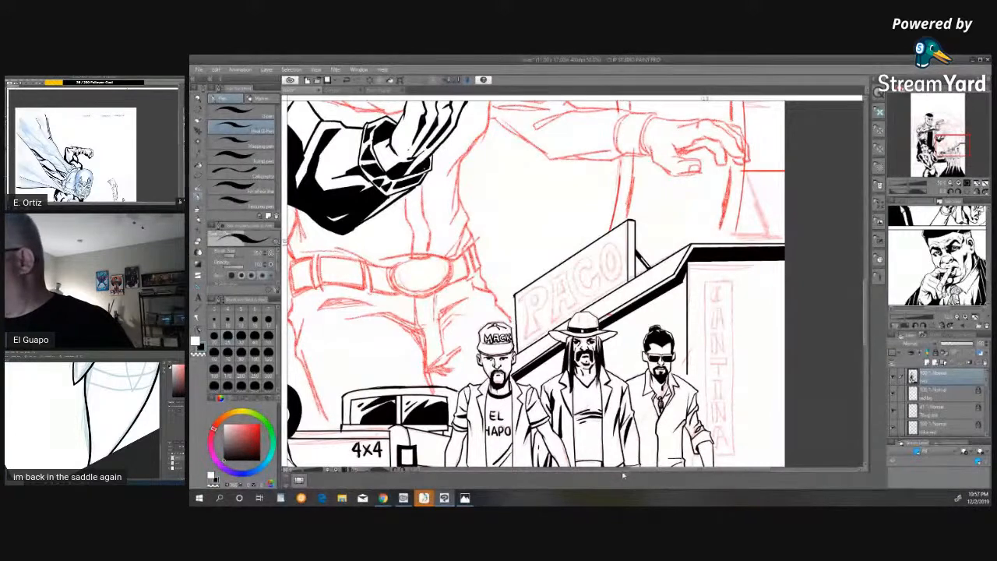
- Ink the tall rectangular frame of the vertical CANTINA sign with straight lines, including its side thickness
{"action": "scroll", "coordinate": [866, 310], "scroll_direction": "down", "scroll_amount": 3}
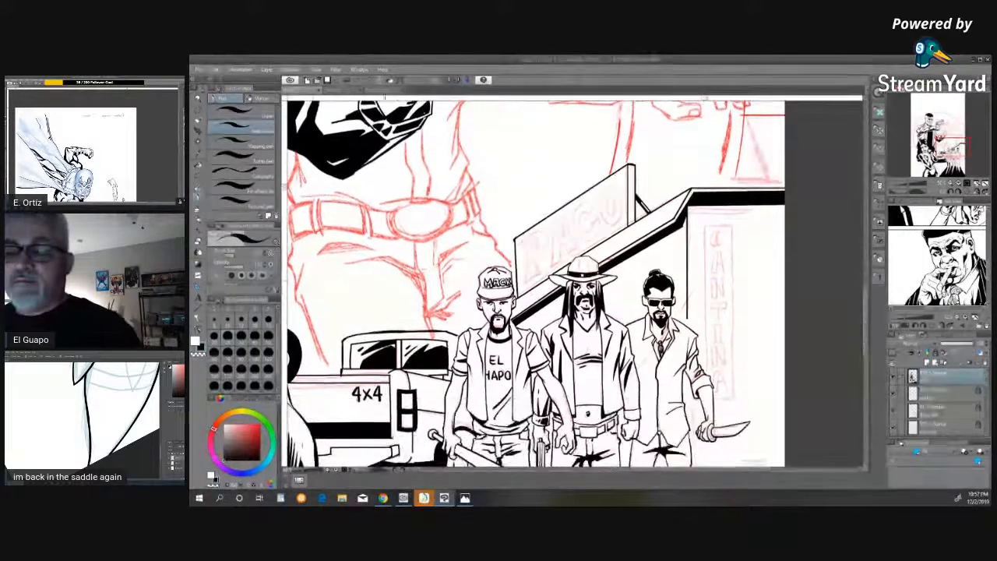
{"action": "key", "text": "u"}
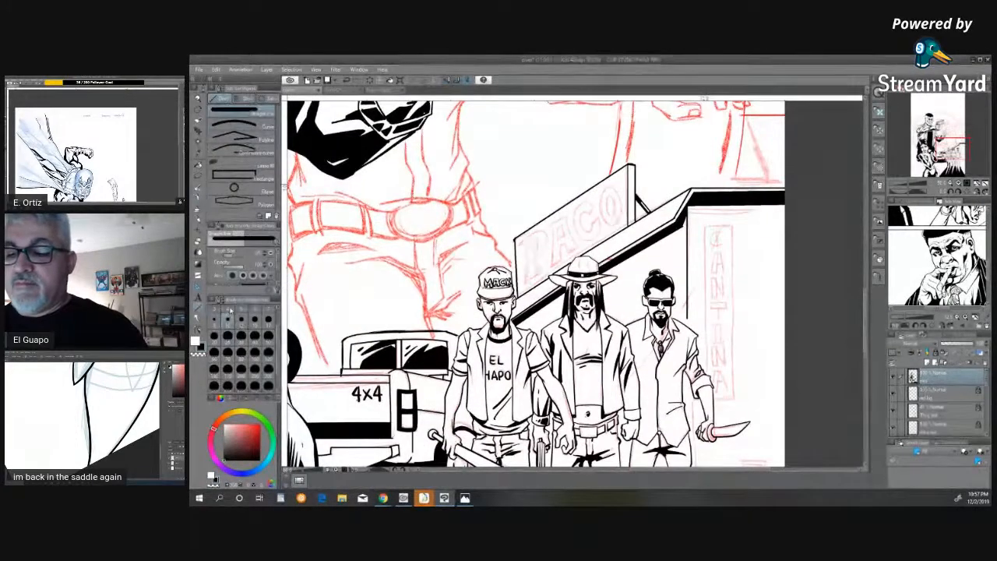
{"action": "mouse_move", "coordinate": [733, 226]}
{"action": "left_mouse_down"}
{"action": "mouse_move", "coordinate": [732, 398]}
{"action": "mouse_move", "coordinate": [705, 399]}
{"action": "left_mouse_up"}
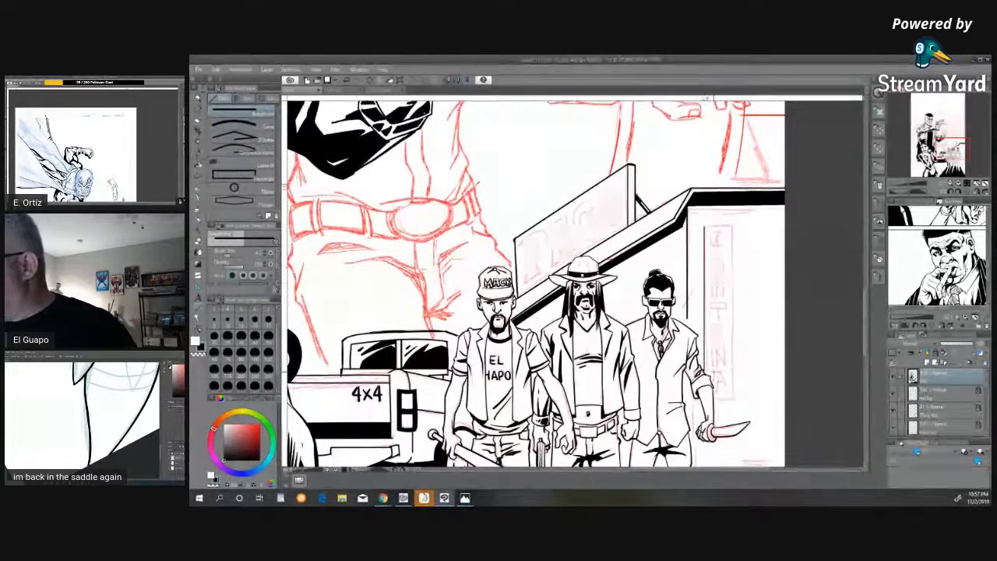
{"action": "left_click_drag", "start_coordinate": [702, 234], "coordinate": [702, 337]}
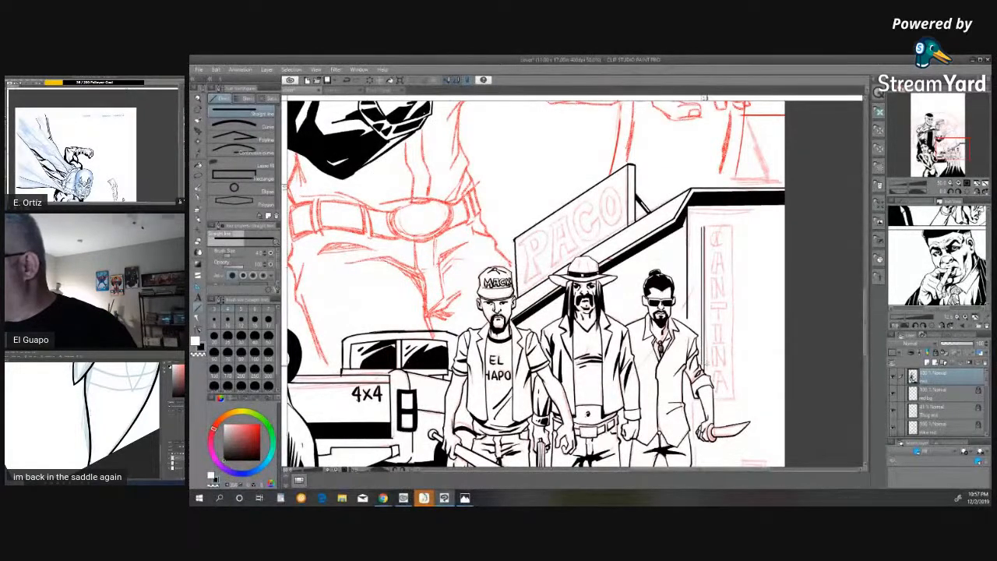
{"action": "mouse_move", "coordinate": [704, 227]}
{"action": "left_mouse_down"}
{"action": "mouse_move", "coordinate": [733, 227]}
{"action": "mouse_move", "coordinate": [734, 397]}
{"action": "left_mouse_up"}
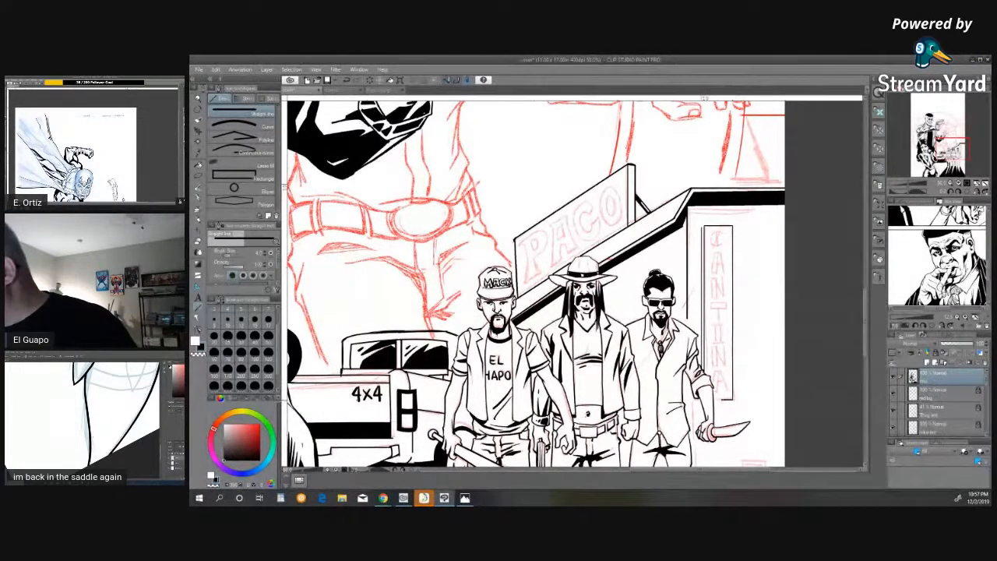
{"action": "left_click_drag", "start_coordinate": [733, 400], "coordinate": [705, 400]}
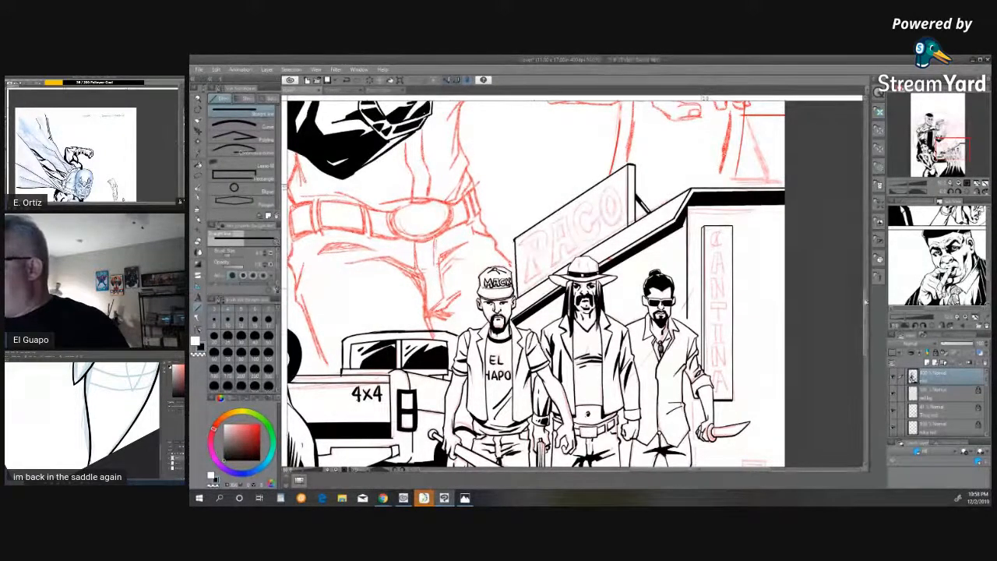
- Ink the base line of the cantina wall and the small box shape beside the knife-holding man
{"action": "scroll", "coordinate": [536, 285], "scroll_direction": "down", "scroll_amount": 3}
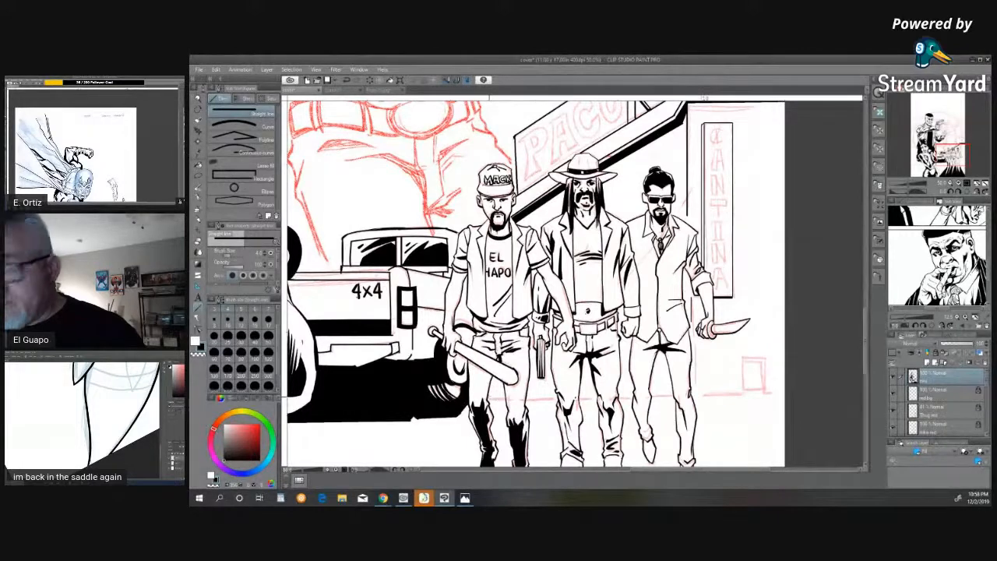
{"action": "key", "text": "p"}
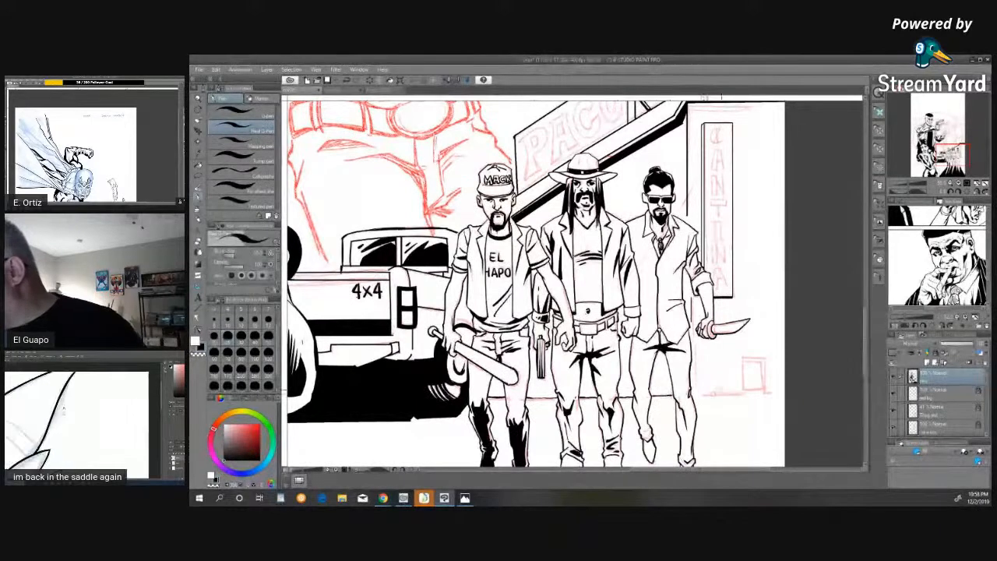
{"action": "left_click_drag", "start_coordinate": [704, 393], "coordinate": [745, 393]}
{"action": "left_click_drag", "start_coordinate": [744, 356], "coordinate": [743, 393]}
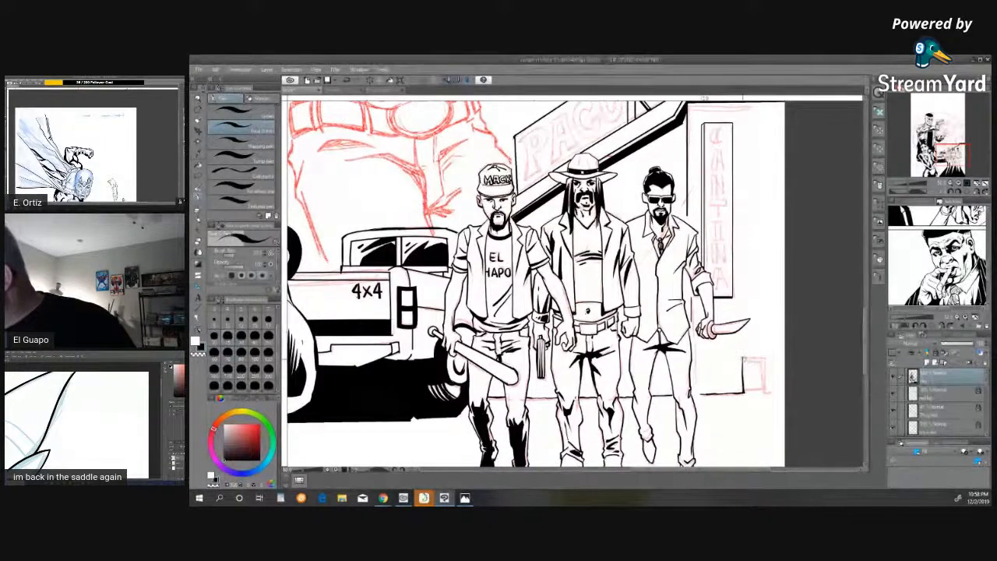
{"action": "left_click_drag", "start_coordinate": [743, 357], "coordinate": [758, 359]}
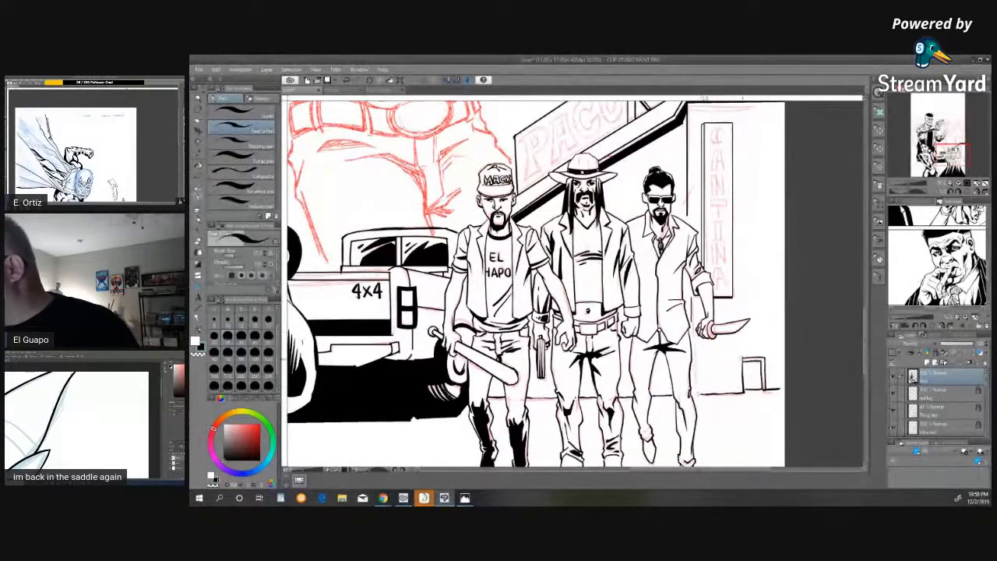
- Ink the letters CANTINA down the vertical wall sign, tracing the red sketch
{"action": "left_click_drag", "start_coordinate": [866, 325], "coordinate": [867, 309]}
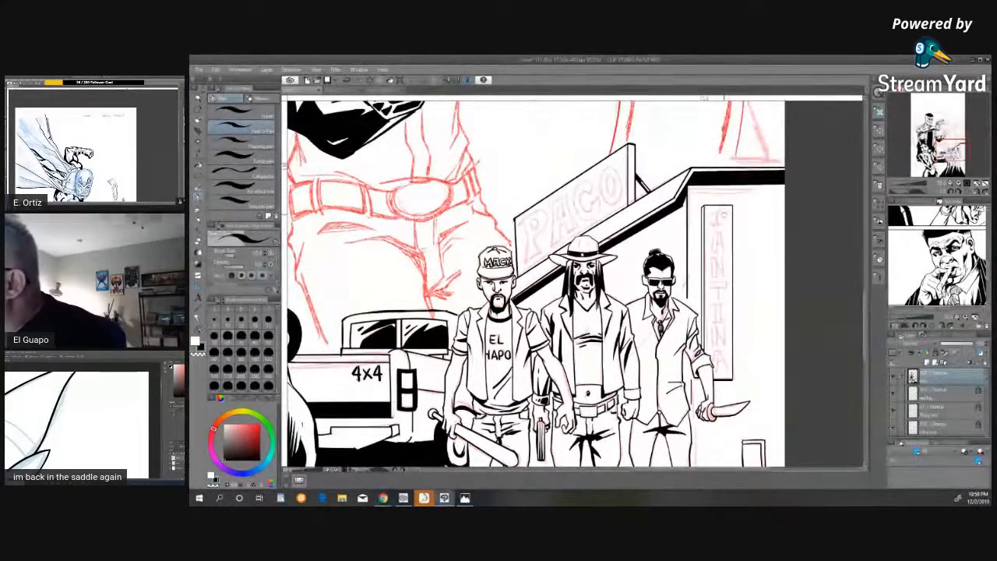
{"action": "mouse_move", "coordinate": [721, 212]}
{"action": "left_mouse_down"}
{"action": "mouse_move", "coordinate": [709, 223]}
{"action": "mouse_move", "coordinate": [726, 223]}
{"action": "left_mouse_up"}
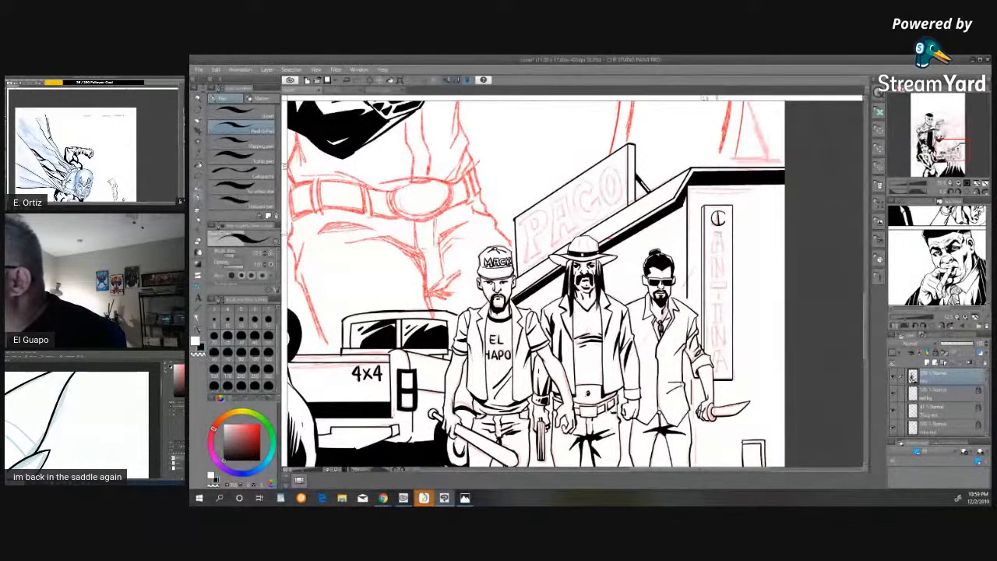
{"action": "mouse_move", "coordinate": [720, 231]}
{"action": "left_mouse_down"}
{"action": "mouse_move", "coordinate": [712, 254]}
{"action": "mouse_move", "coordinate": [724, 234]}
{"action": "mouse_move", "coordinate": [725, 248]}
{"action": "left_mouse_up"}
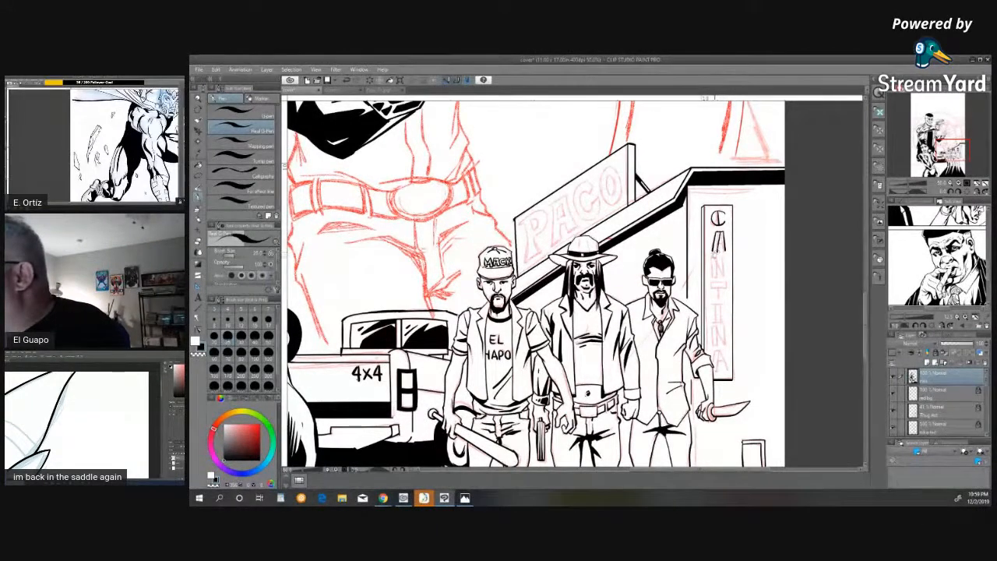
{"action": "left_click_drag", "start_coordinate": [721, 241], "coordinate": [725, 250]}
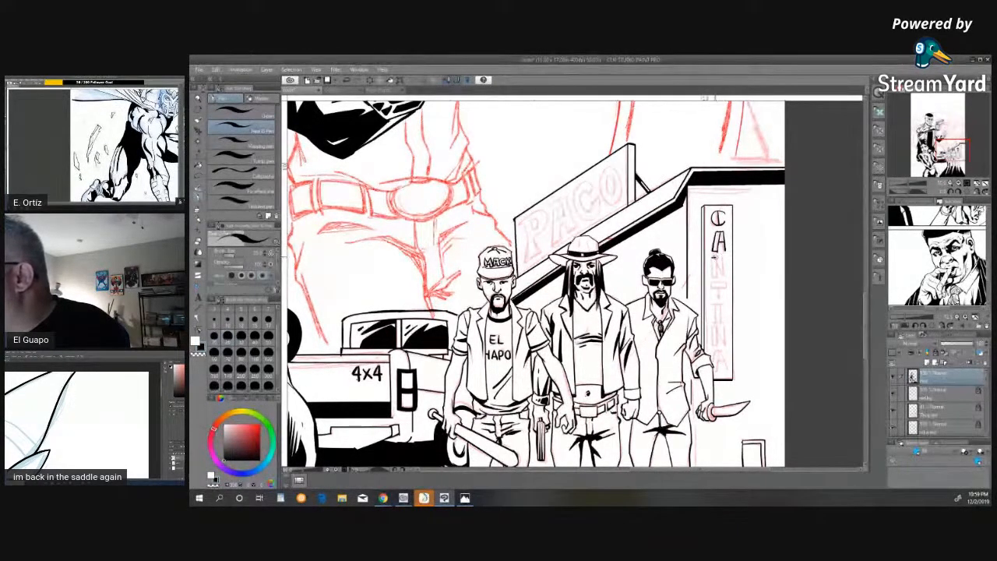
{"action": "mouse_move", "coordinate": [714, 261]}
{"action": "left_mouse_down"}
{"action": "mouse_move", "coordinate": [727, 277]}
{"action": "mouse_move", "coordinate": [715, 285]}
{"action": "mouse_move", "coordinate": [729, 286]}
{"action": "mouse_move", "coordinate": [719, 304]}
{"action": "left_mouse_up"}
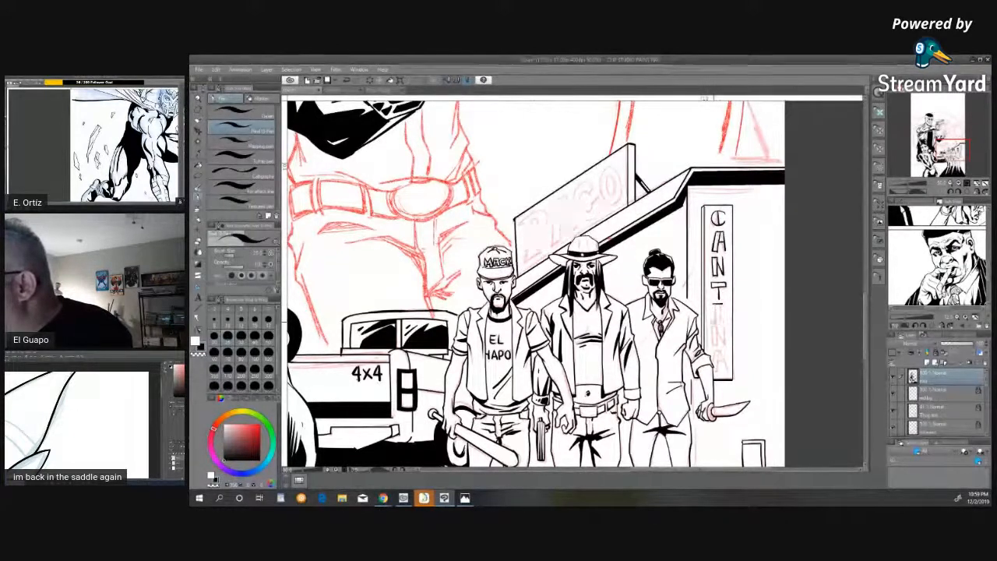
{"action": "mouse_move", "coordinate": [718, 303]}
{"action": "left_mouse_down"}
{"action": "mouse_move", "coordinate": [712, 347]}
{"action": "mouse_move", "coordinate": [715, 336]}
{"action": "left_mouse_up"}
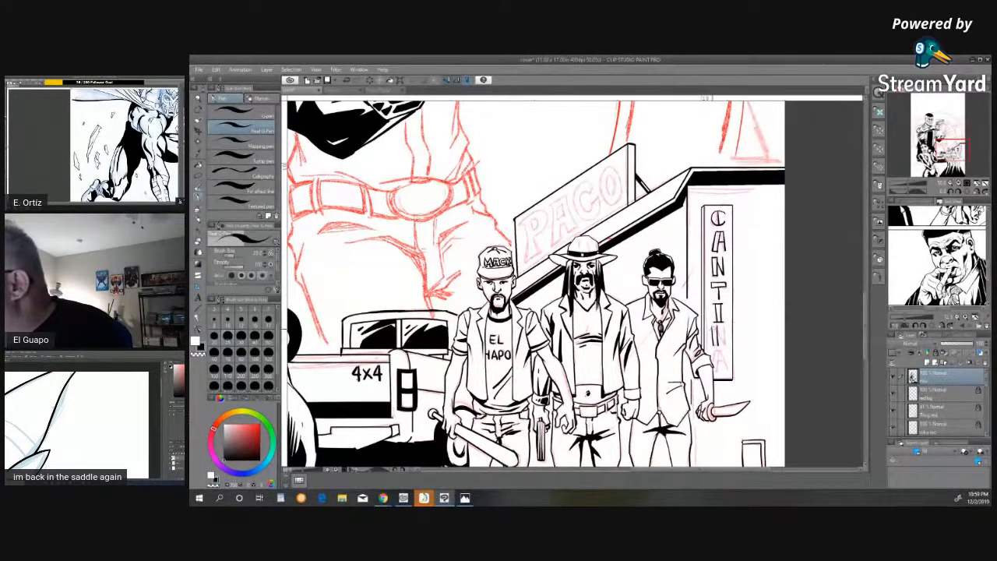
{"action": "left_click_drag", "start_coordinate": [717, 325], "coordinate": [718, 335]}
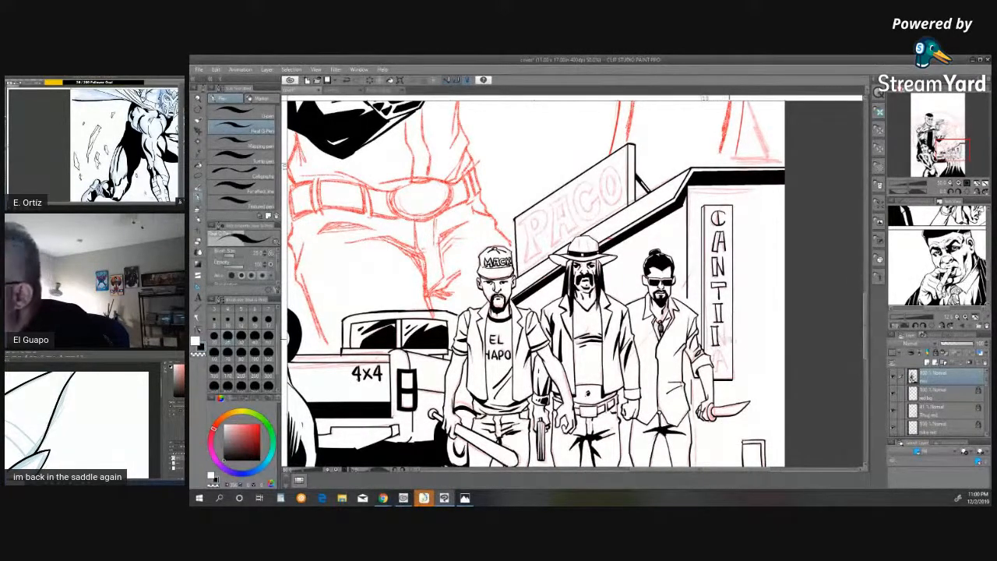
{"action": "mouse_move", "coordinate": [717, 329]}
{"action": "left_mouse_down"}
{"action": "mouse_move", "coordinate": [722, 345]}
{"action": "mouse_move", "coordinate": [726, 332]}
{"action": "mouse_move", "coordinate": [718, 365]}
{"action": "left_mouse_up"}
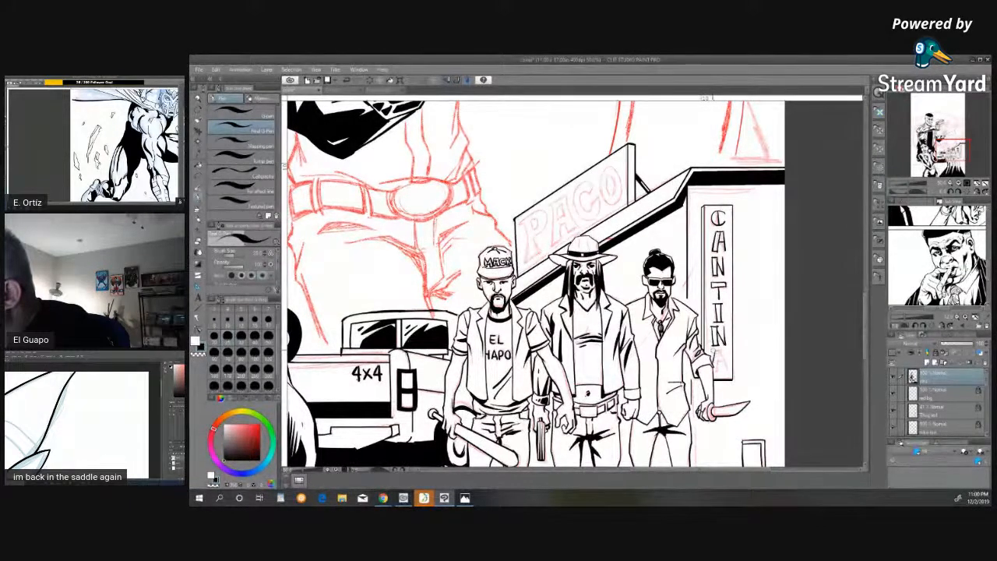
{"action": "mouse_move", "coordinate": [715, 344]}
{"action": "left_mouse_down"}
{"action": "mouse_move", "coordinate": [718, 373]}
{"action": "mouse_move", "coordinate": [730, 361]}
{"action": "mouse_move", "coordinate": [730, 372]}
{"action": "left_mouse_up"}
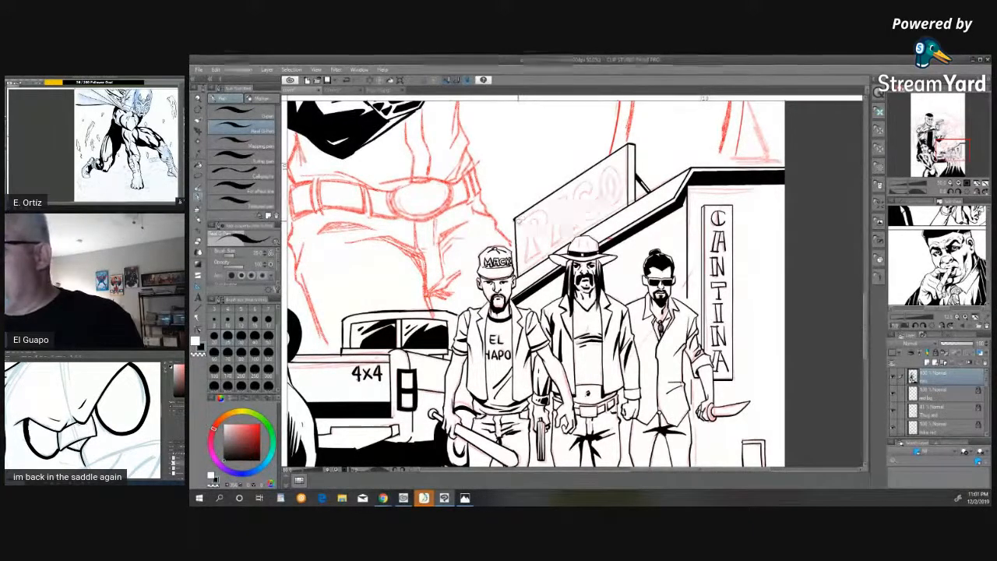
- Ink the PACO lettering on the slanted sign above the cantina roof, following the red sketch
{"action": "left_click_drag", "start_coordinate": [542, 207], "coordinate": [539, 238]}
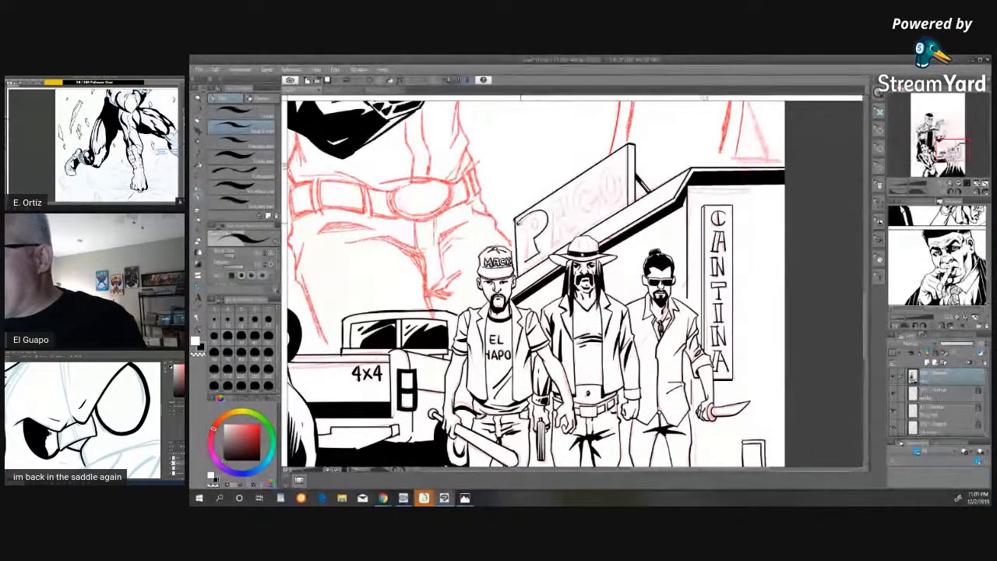
{"action": "mouse_move", "coordinate": [520, 221]}
{"action": "left_mouse_down"}
{"action": "mouse_move", "coordinate": [527, 264]}
{"action": "mouse_move", "coordinate": [538, 231]}
{"action": "left_mouse_up"}
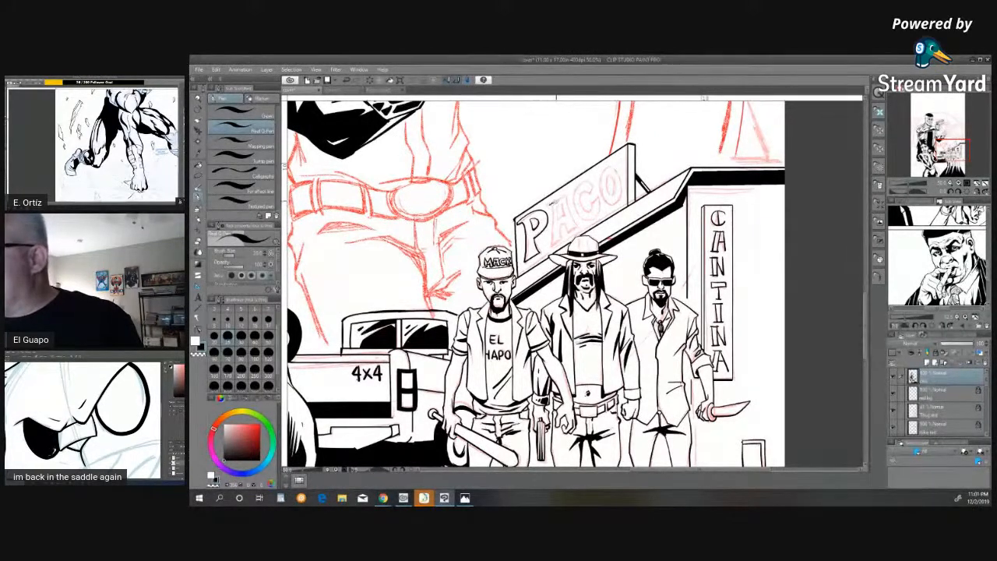
{"action": "mouse_move", "coordinate": [550, 204]}
{"action": "left_mouse_down"}
{"action": "mouse_move", "coordinate": [563, 232]}
{"action": "mouse_move", "coordinate": [577, 219]}
{"action": "left_mouse_up"}
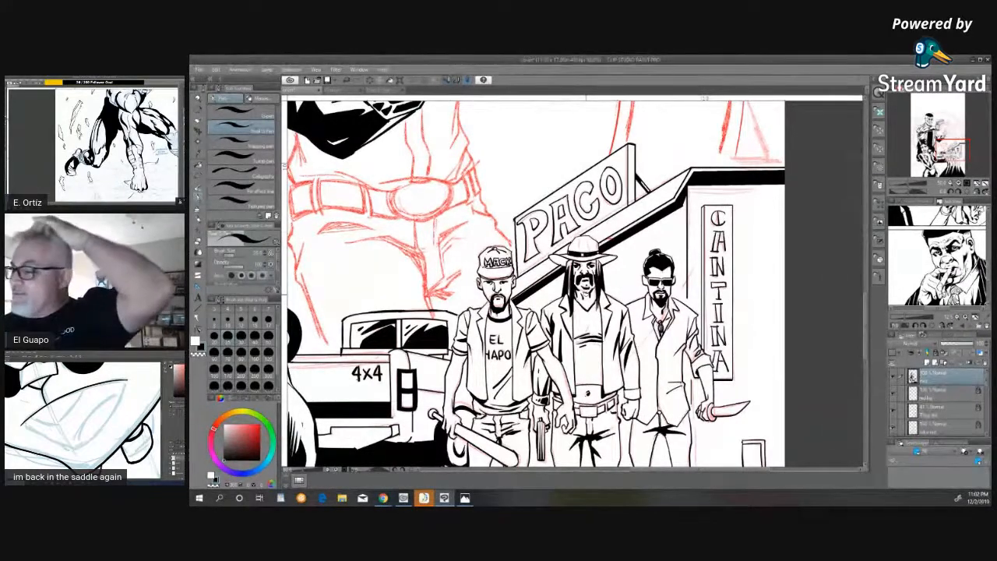
- Examine the whole page composition and the uninked cowboy gunman sketch behind the main figure
{"action": "mouse_move", "coordinate": [863, 352]}
{"action": "left_mouse_down"}
{"action": "mouse_move", "coordinate": [851, 300]}
{"action": "mouse_move", "coordinate": [845, 367]}
{"action": "left_mouse_up"}
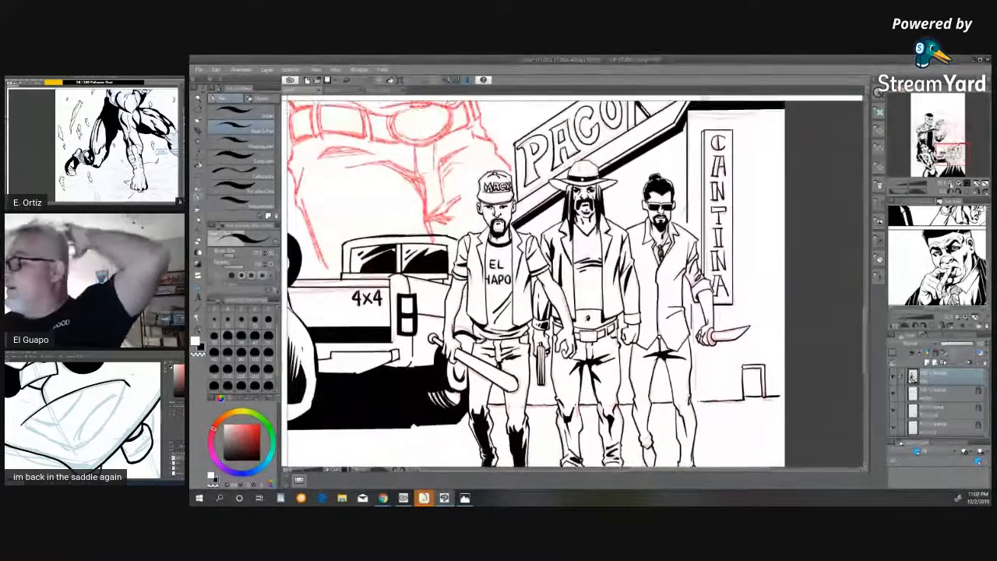
{"action": "key", "text": "ctrl+minus"}
{"action": "key", "text": "ctrl+minus"}
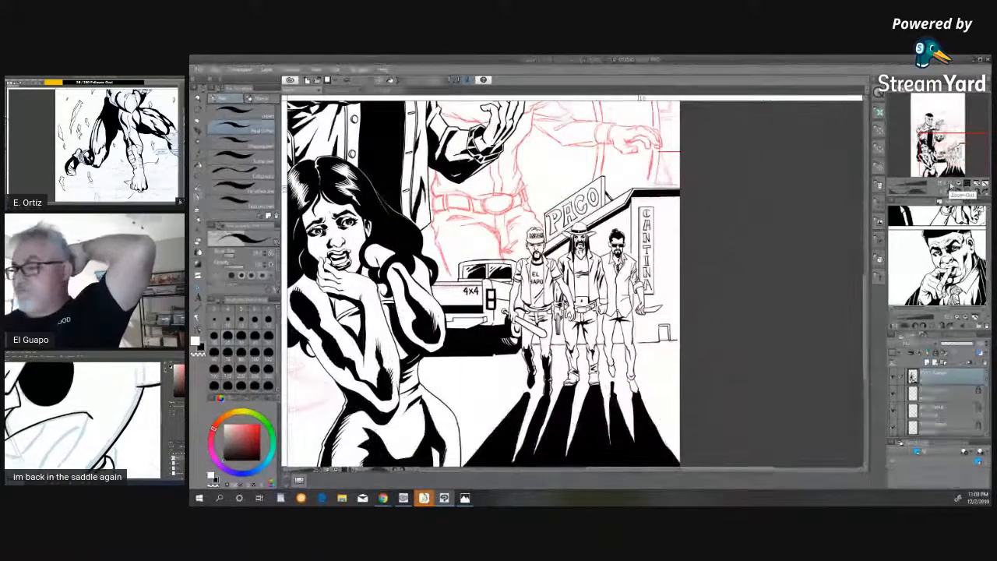
{"action": "key", "text": "ctrl+minus"}
{"action": "key", "text": "ctrl+minus"}
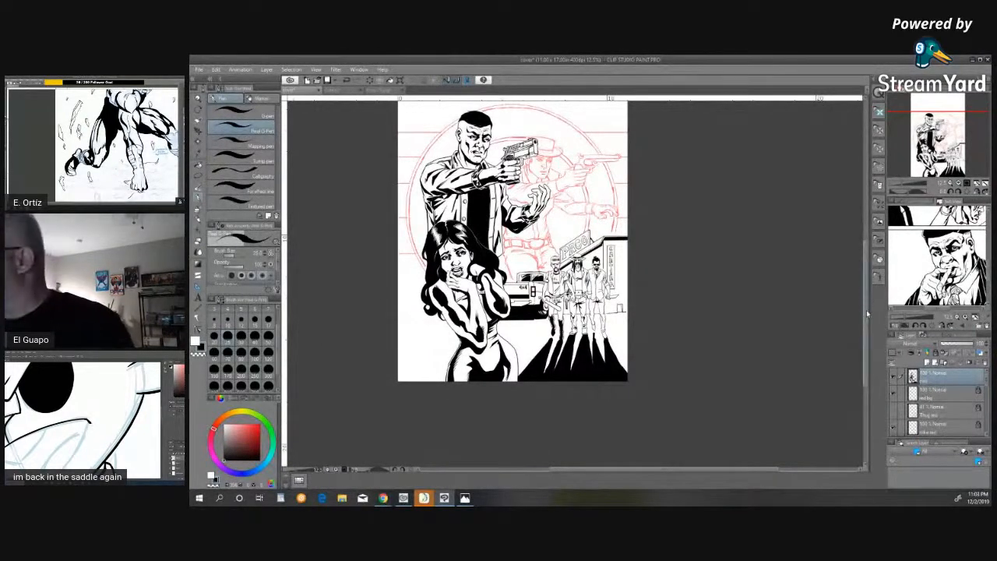
{"action": "scroll", "coordinate": [865, 317], "scroll_direction": "up", "scroll_amount": 2}
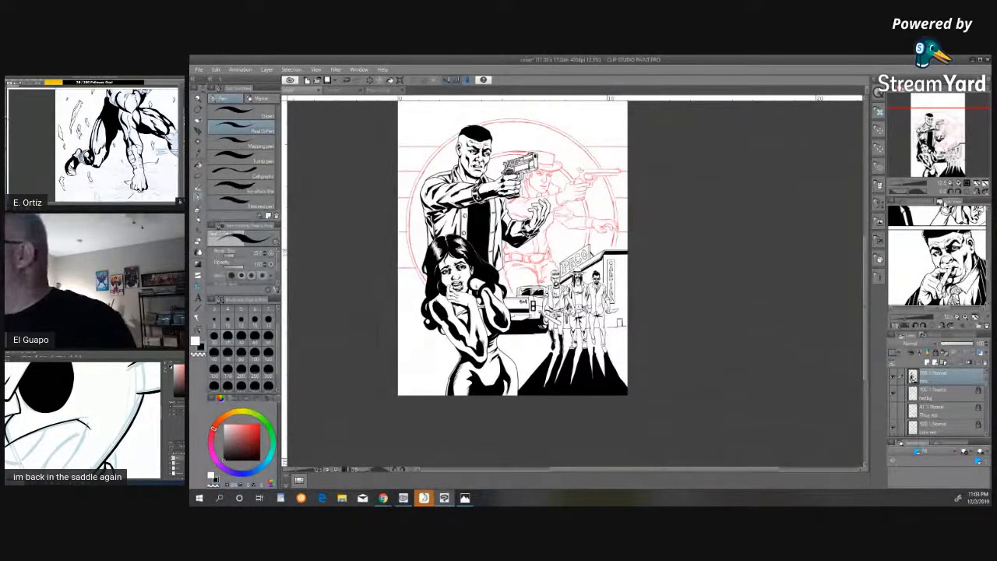
{"action": "left_click", "coordinate": [957, 187]}
{"action": "left_click", "coordinate": [957, 187]}
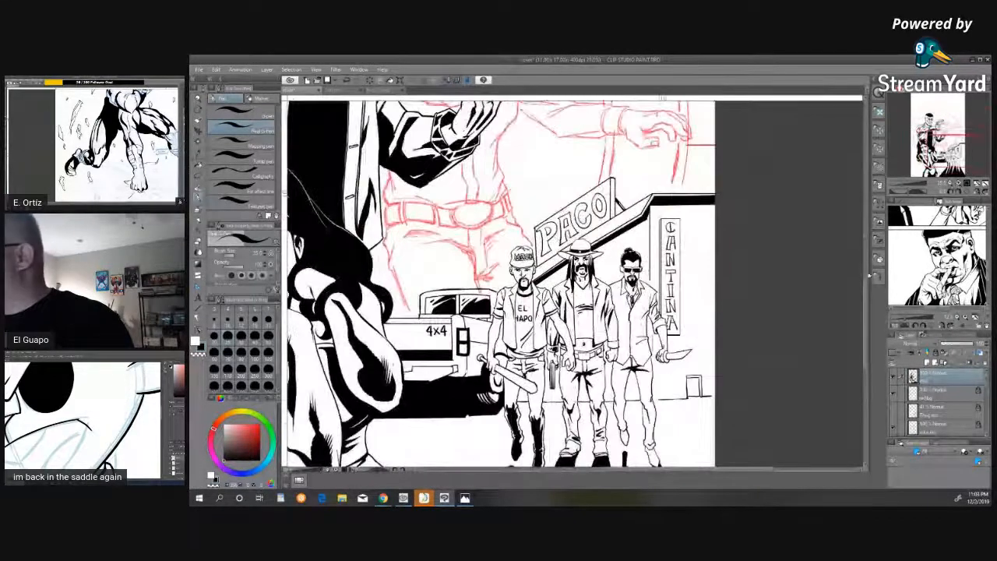
{"action": "scroll", "coordinate": [865, 304], "scroll_direction": "up", "scroll_amount": 5}
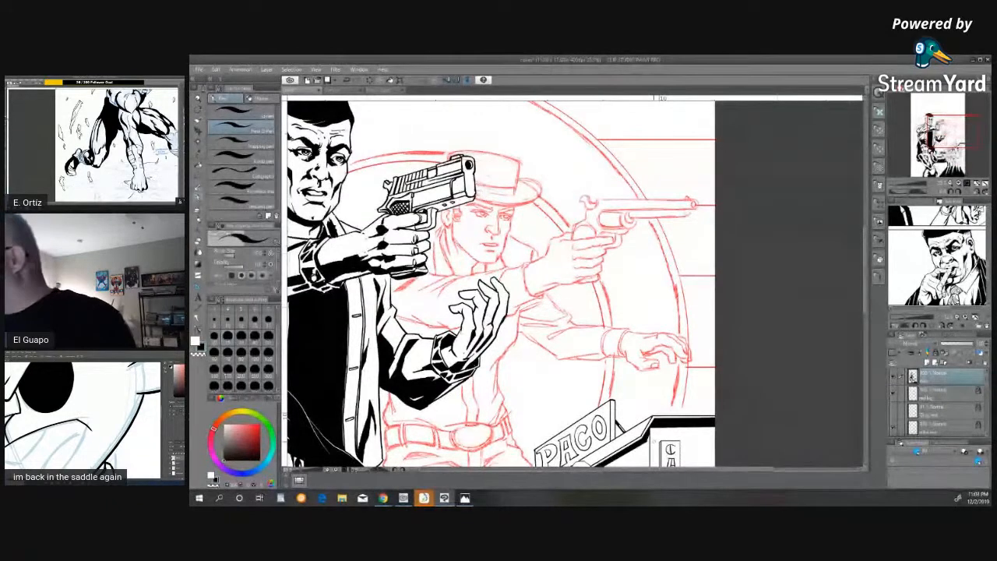
- Fade the cowboy's red sketch layer to 41% opacity and keep the lettering sketch layer hidden
{"action": "left_click", "coordinate": [939, 427]}
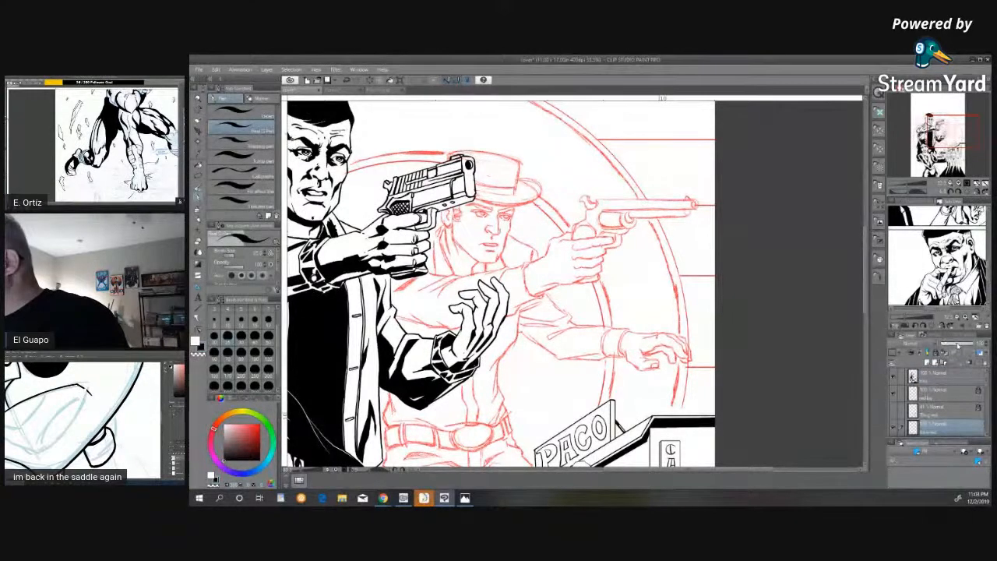
{"action": "left_click", "coordinate": [958, 346]}
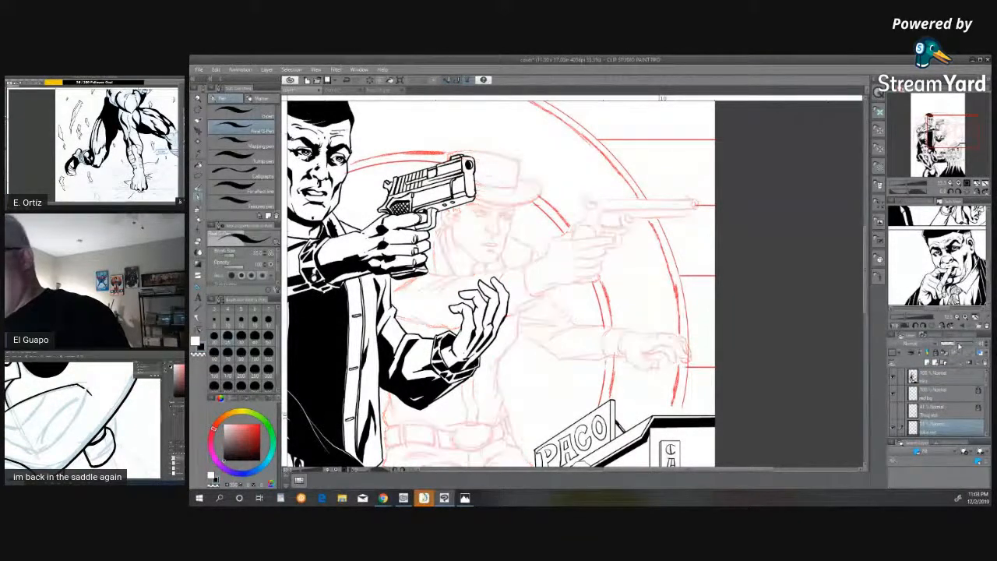
{"action": "left_click", "coordinate": [935, 417]}
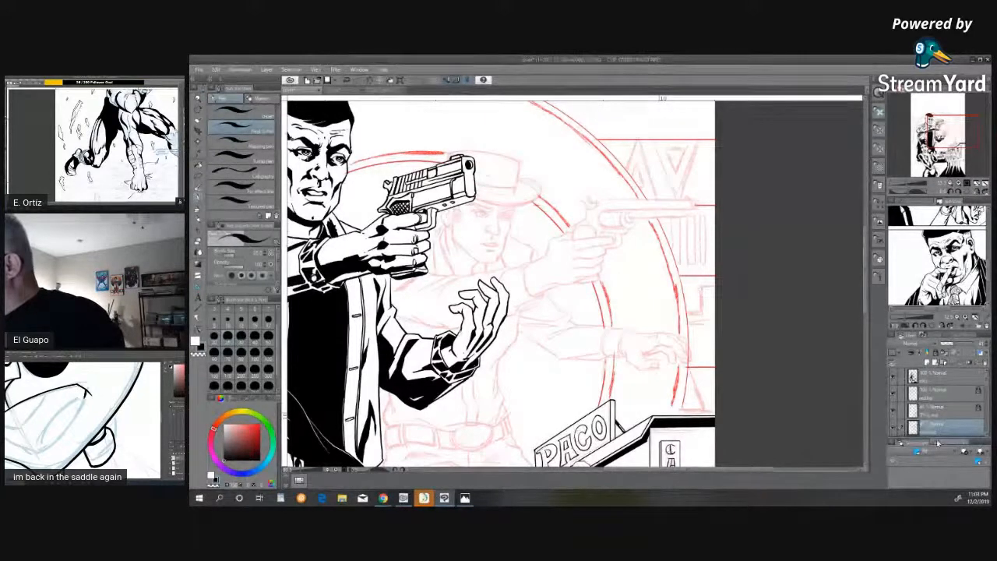
{"action": "left_click", "coordinate": [894, 410]}
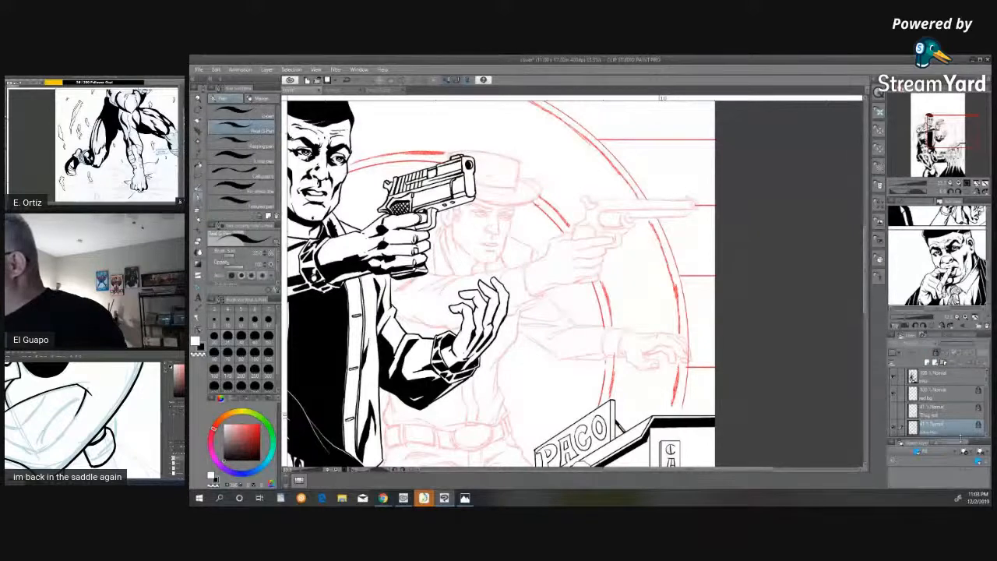
- On the top ink layer, ink the back of the cowboy's gun hand, the wrist and the start of the sleeve
{"action": "left_click", "coordinate": [935, 376]}
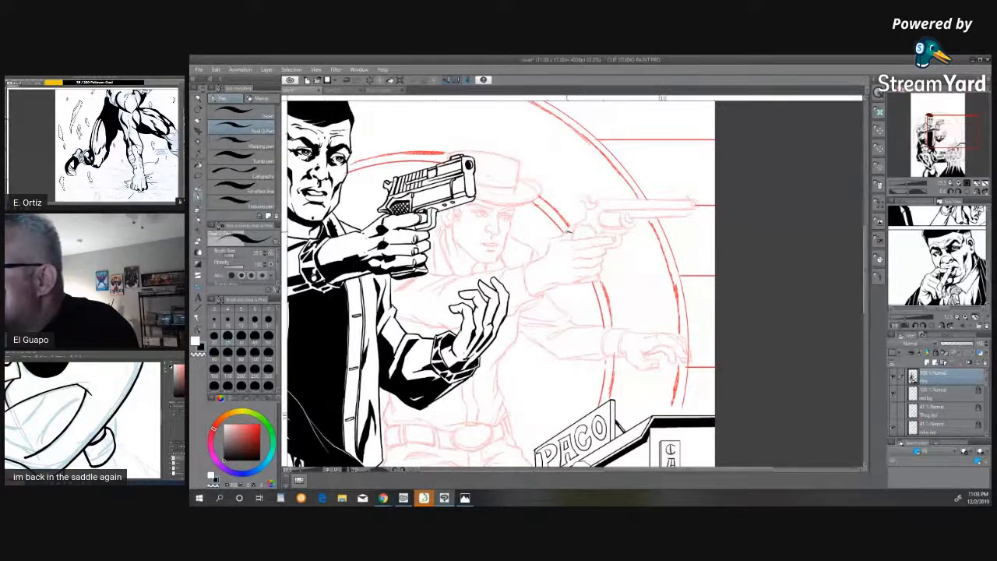
{"action": "left_click_drag", "start_coordinate": [570, 227], "coordinate": [543, 247]}
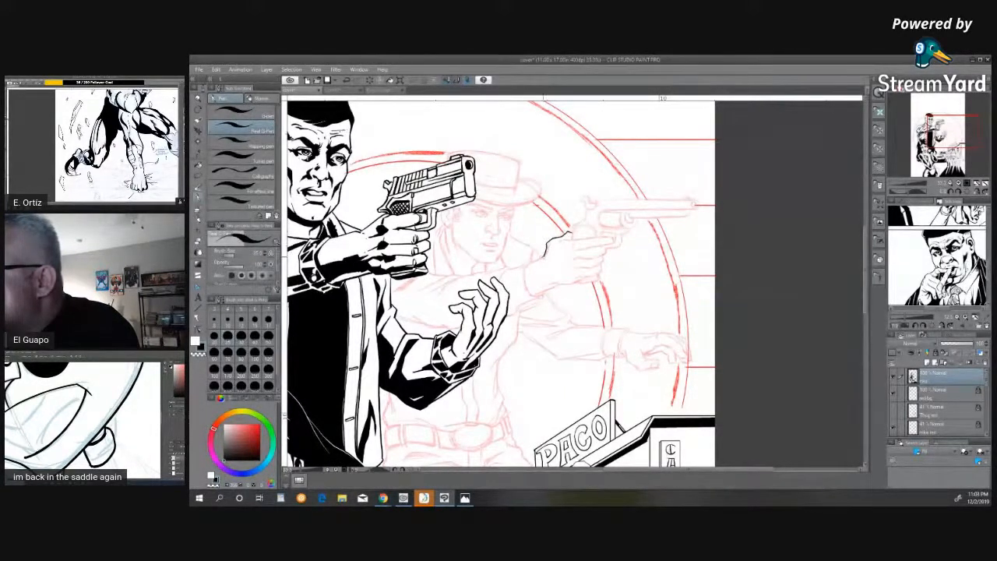
{"action": "left_click_drag", "start_coordinate": [533, 261], "coordinate": [505, 273]}
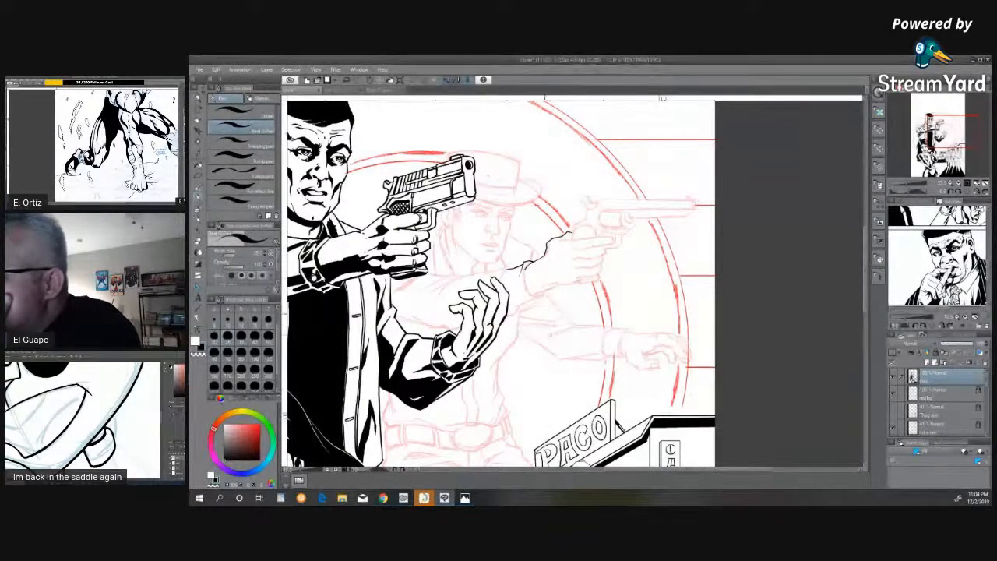
{"action": "left_click_drag", "start_coordinate": [526, 267], "coordinate": [524, 286]}
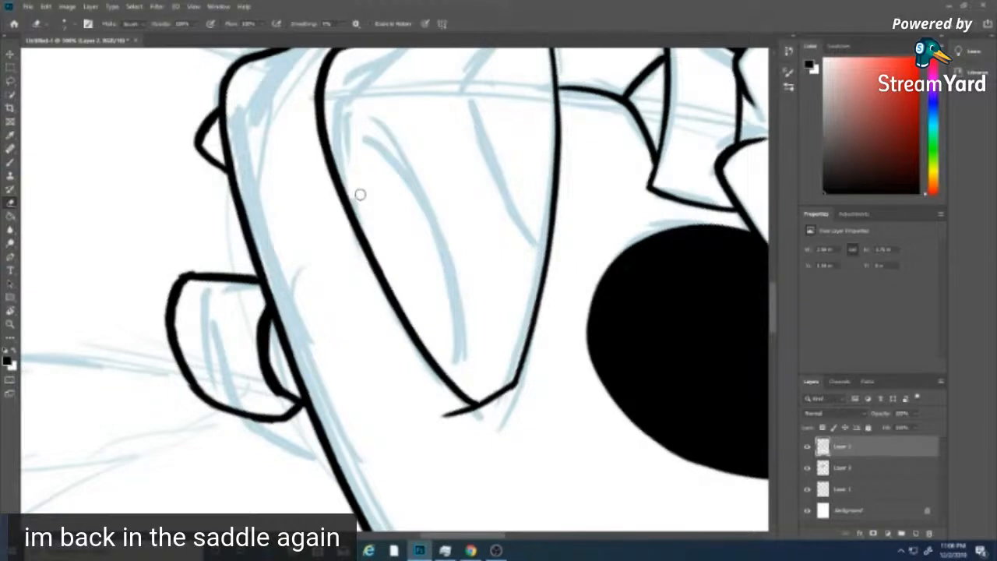
- In Photoshop, on the layer below the topmost, try a curved brush stroke inside the pointed mouth shape and undo it
{"action": "left_click_drag", "start_coordinate": [855, 470], "coordinate": [845, 452]}
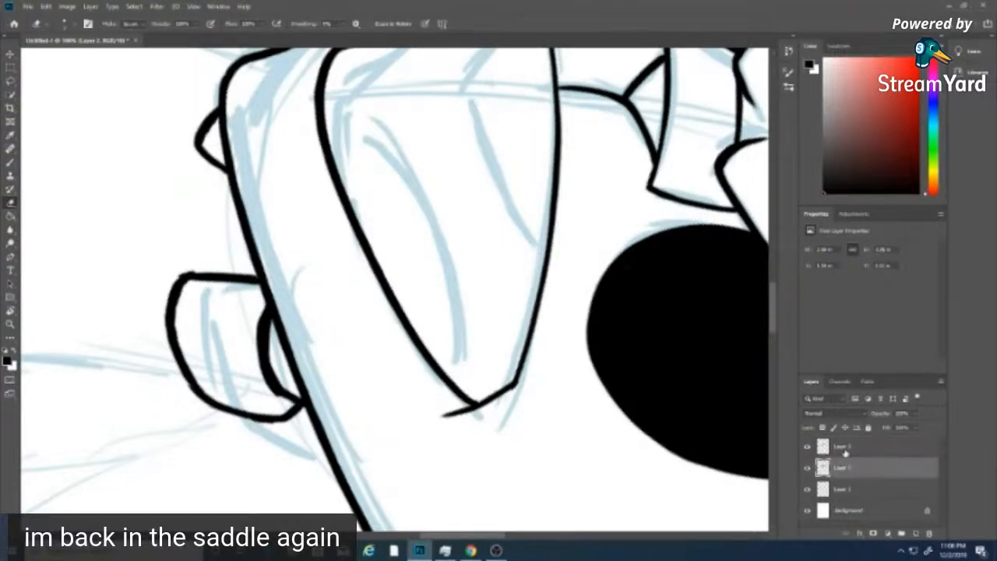
{"action": "left_click", "coordinate": [322, 118]}
{"action": "key", "text": "b"}
{"action": "mouse_move", "coordinate": [324, 117]}
{"action": "left_mouse_down"}
{"action": "mouse_move", "coordinate": [366, 145]}
{"action": "mouse_move", "coordinate": [458, 357]}
{"action": "left_mouse_up"}
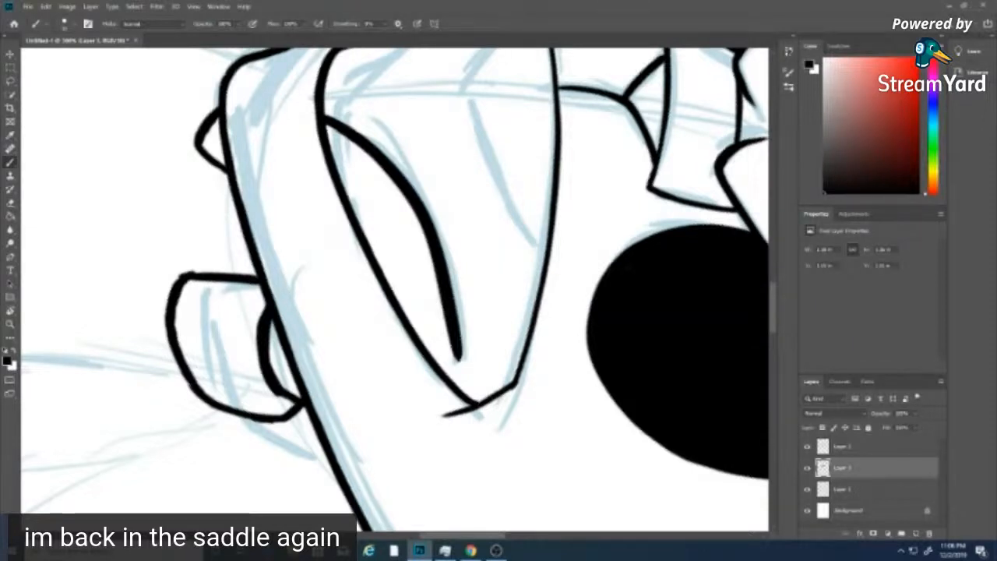
{"action": "left_click", "coordinate": [788, 51]}
{"action": "left_click", "coordinate": [759, 103]}
{"action": "left_click", "coordinate": [450, 203]}
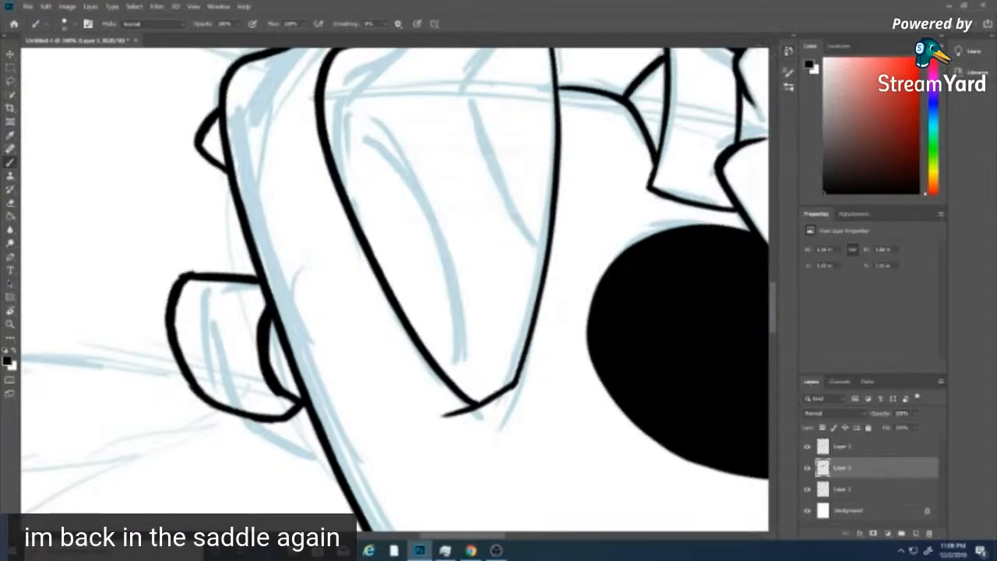
- Ink the inner curve of the mouth from its side edge to the pointed corner, and thin the line with the Eraser
{"action": "mouse_move", "coordinate": [328, 114]}
{"action": "left_mouse_down"}
{"action": "mouse_move", "coordinate": [350, 125]}
{"action": "mouse_move", "coordinate": [437, 222]}
{"action": "mouse_move", "coordinate": [471, 382]}
{"action": "left_mouse_up"}
{"action": "left_click_drag", "start_coordinate": [469, 339], "coordinate": [472, 402]}
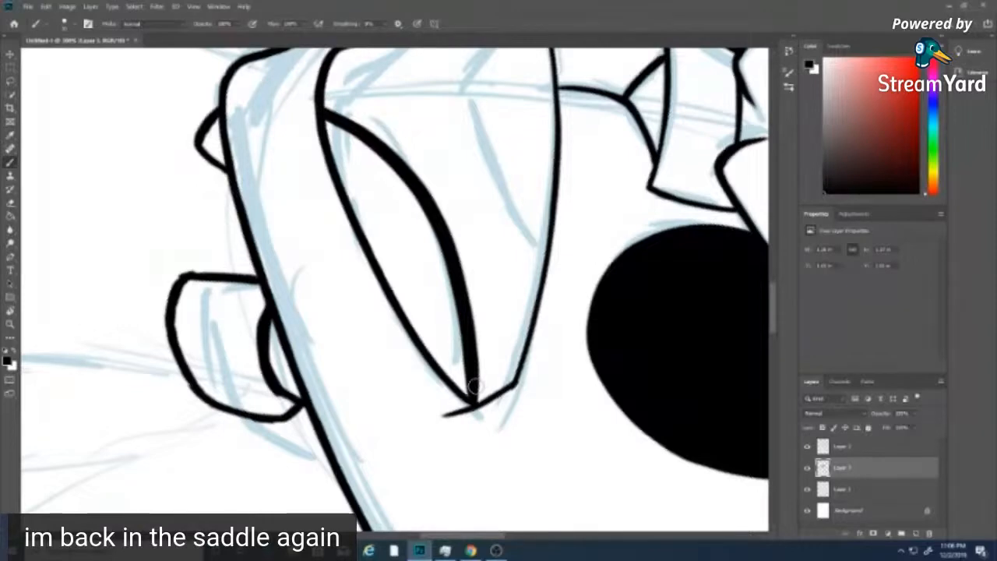
{"action": "key", "text": "r"}
{"action": "mouse_move", "coordinate": [472, 384]}
{"action": "left_mouse_down"}
{"action": "mouse_move", "coordinate": [425, 173]}
{"action": "mouse_move", "coordinate": [441, 181]}
{"action": "left_mouse_up"}
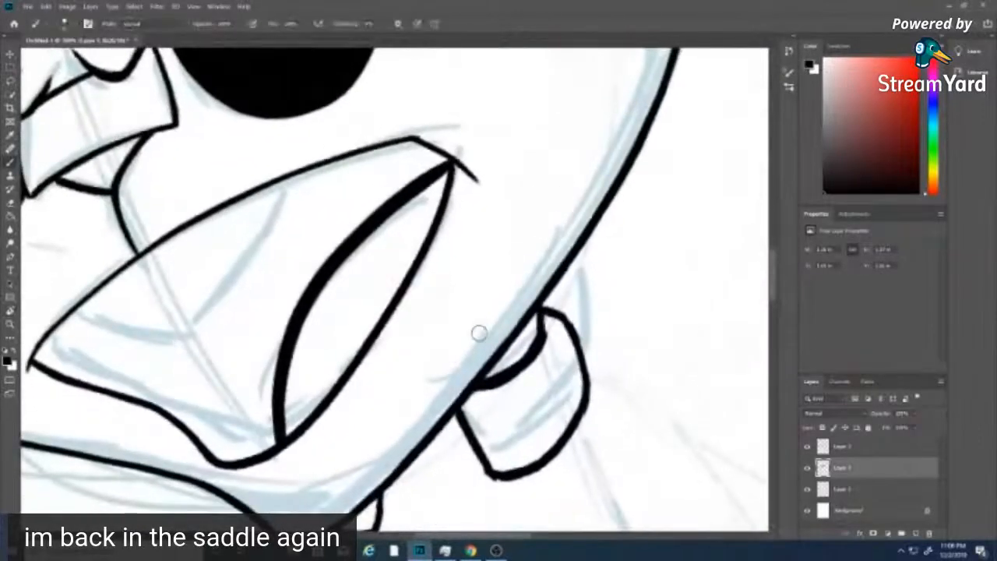
{"action": "key", "text": "b"}
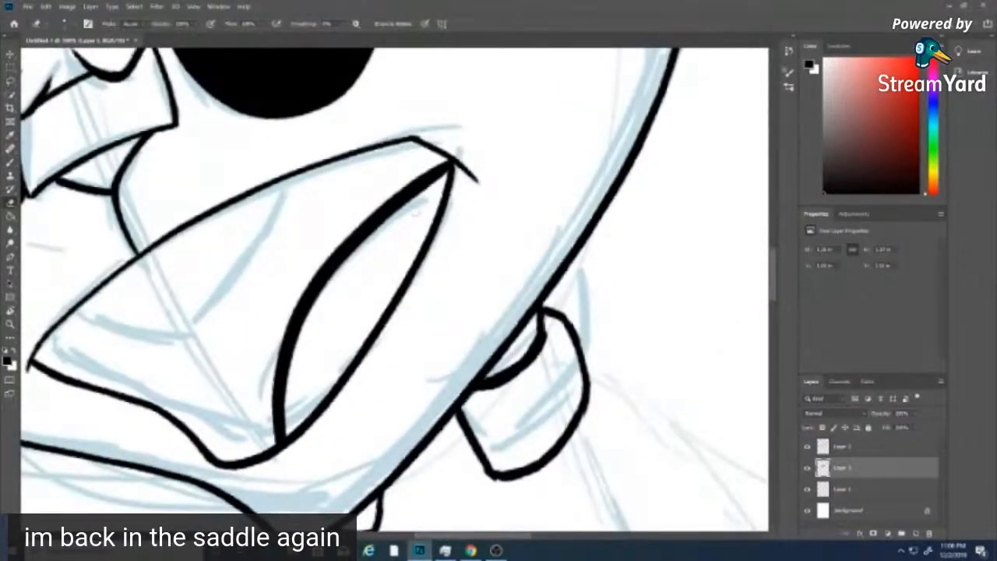
{"action": "mouse_move", "coordinate": [467, 169]}
{"action": "left_mouse_down"}
{"action": "mouse_move", "coordinate": [405, 201]}
{"action": "mouse_move", "coordinate": [448, 176]}
{"action": "left_mouse_up"}
{"action": "left_click_drag", "start_coordinate": [393, 209], "coordinate": [363, 248]}
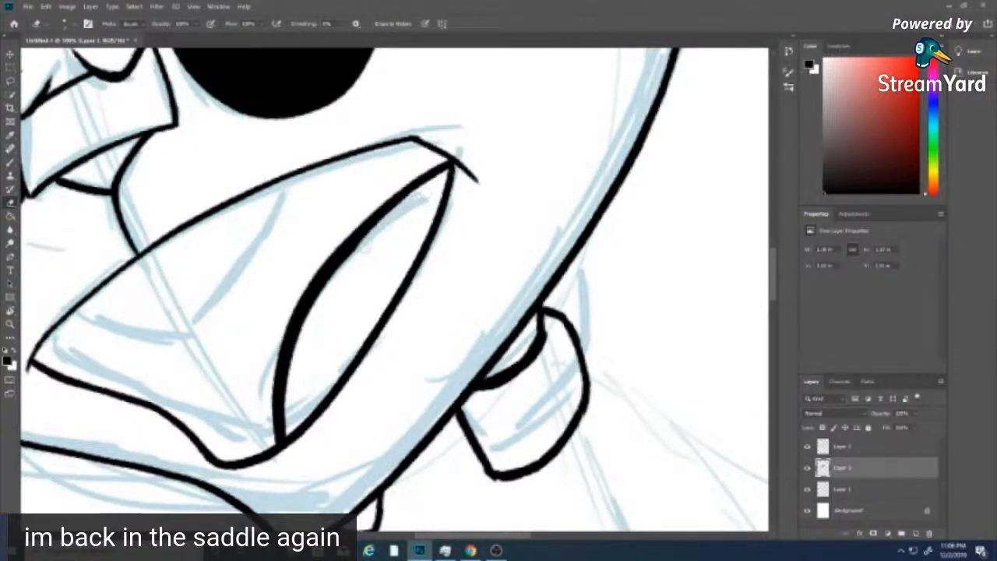
{"action": "left_click_drag", "start_coordinate": [388, 210], "coordinate": [335, 277]}
{"action": "left_click_drag", "start_coordinate": [370, 228], "coordinate": [314, 307]}
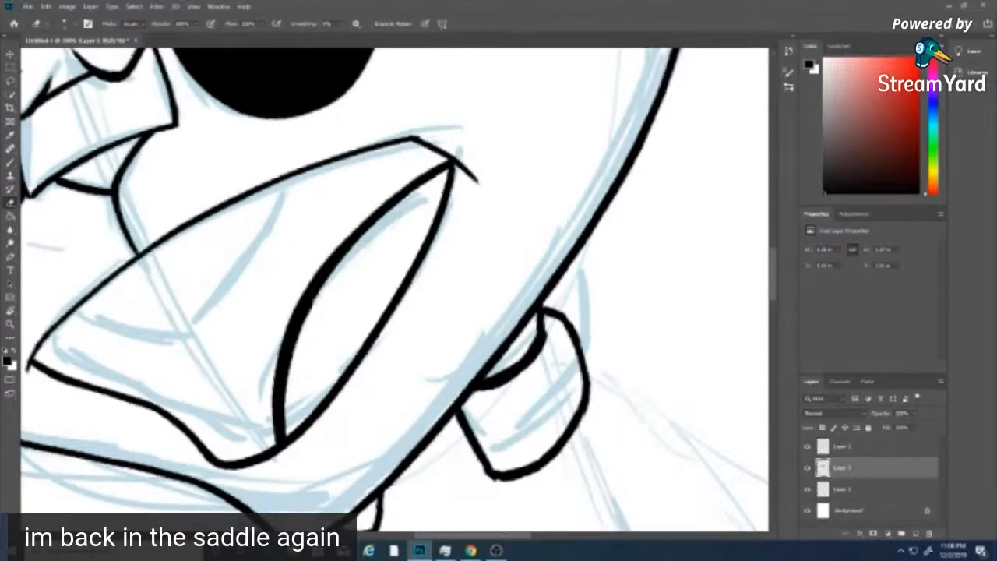
{"action": "mouse_move", "coordinate": [343, 251]}
{"action": "left_mouse_down"}
{"action": "mouse_move", "coordinate": [318, 305]}
{"action": "mouse_move", "coordinate": [360, 250]}
{"action": "mouse_move", "coordinate": [304, 343]}
{"action": "mouse_move", "coordinate": [325, 293]}
{"action": "left_mouse_up"}
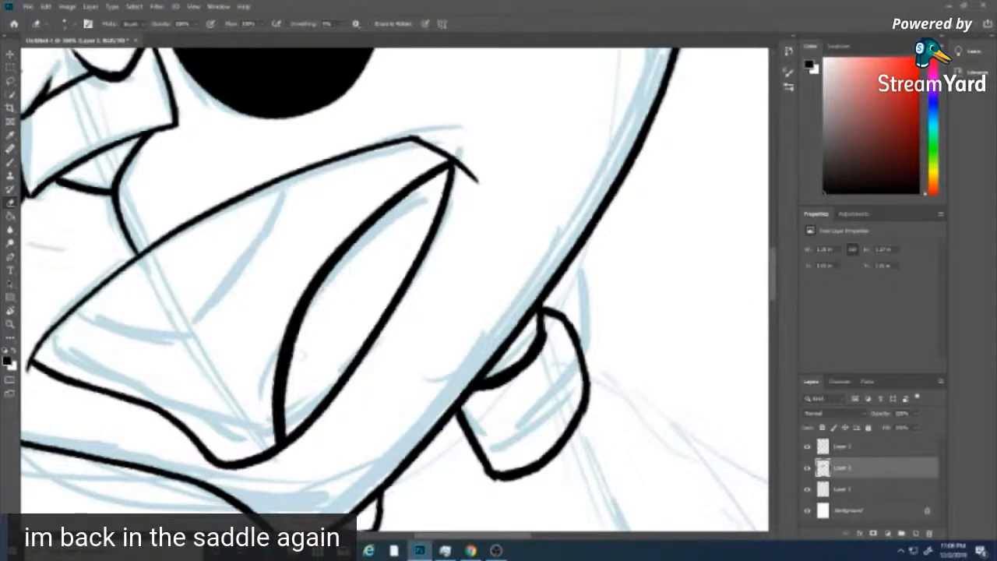
{"action": "mouse_move", "coordinate": [296, 366]}
{"action": "left_mouse_down"}
{"action": "mouse_move", "coordinate": [290, 440]}
{"action": "mouse_move", "coordinate": [292, 373]}
{"action": "mouse_move", "coordinate": [332, 273]}
{"action": "mouse_move", "coordinate": [330, 289]}
{"action": "mouse_move", "coordinate": [396, 212]}
{"action": "mouse_move", "coordinate": [441, 180]}
{"action": "left_mouse_up"}
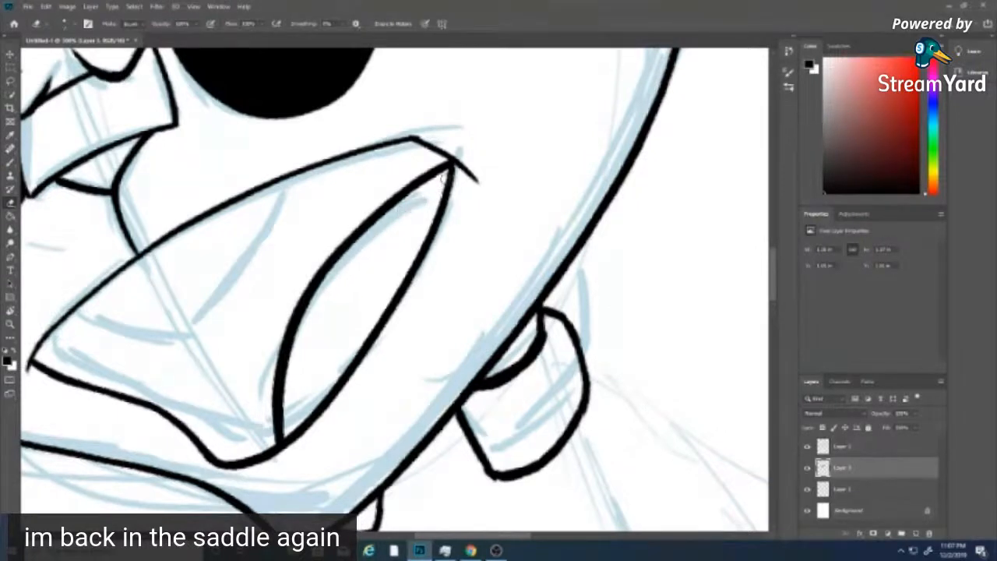
{"action": "mouse_move", "coordinate": [310, 320]}
{"action": "left_mouse_down"}
{"action": "mouse_move", "coordinate": [285, 391]}
{"action": "mouse_move", "coordinate": [287, 376]}
{"action": "mouse_move", "coordinate": [291, 421]}
{"action": "mouse_move", "coordinate": [301, 340]}
{"action": "mouse_move", "coordinate": [325, 280]}
{"action": "mouse_move", "coordinate": [379, 216]}
{"action": "mouse_move", "coordinate": [440, 178]}
{"action": "mouse_move", "coordinate": [405, 206]}
{"action": "mouse_move", "coordinate": [427, 166]}
{"action": "left_mouse_up"}
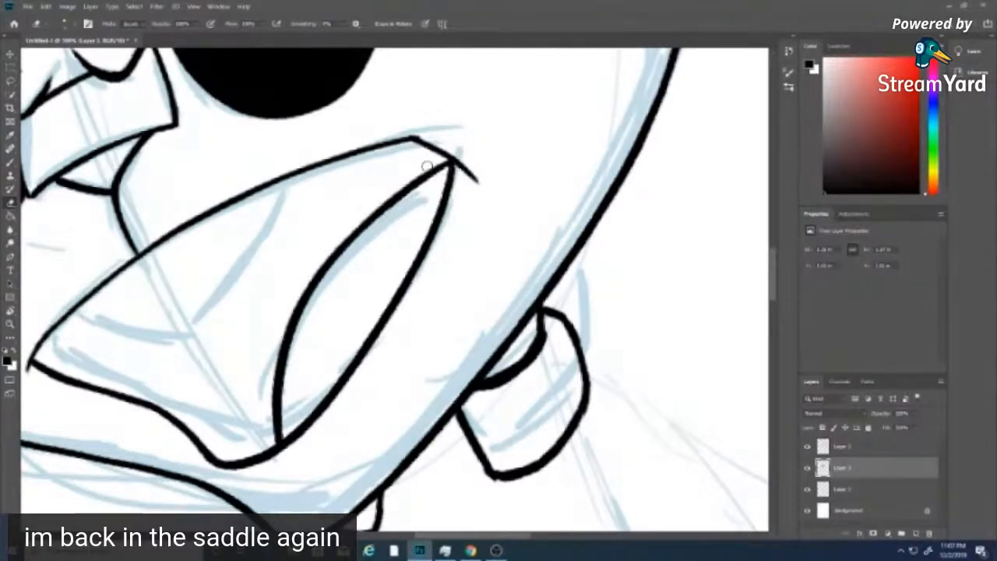
- On the topmost layer, thicken the mouth outline toward its far pointed corner with the Brush and erase the excess at the tip
{"action": "key", "text": "b"}
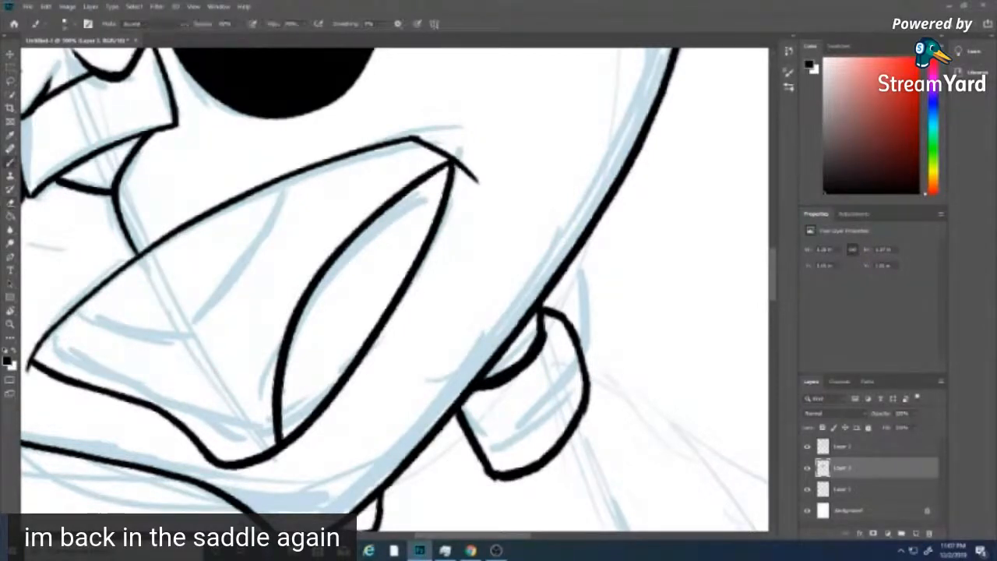
{"action": "left_click", "coordinate": [870, 444]}
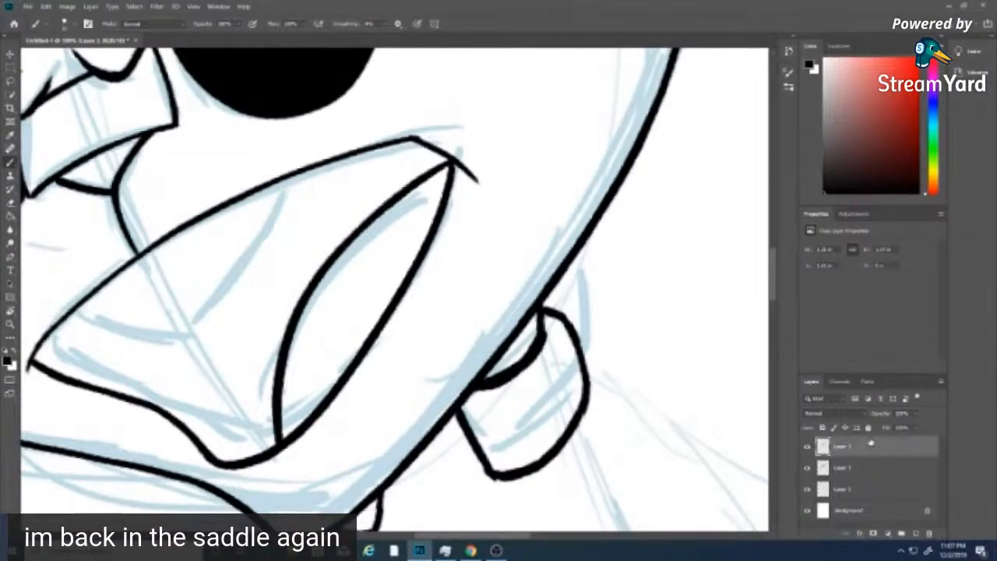
{"action": "scroll", "coordinate": [471, 200], "scroll_direction": "left", "scroll_amount": 5}
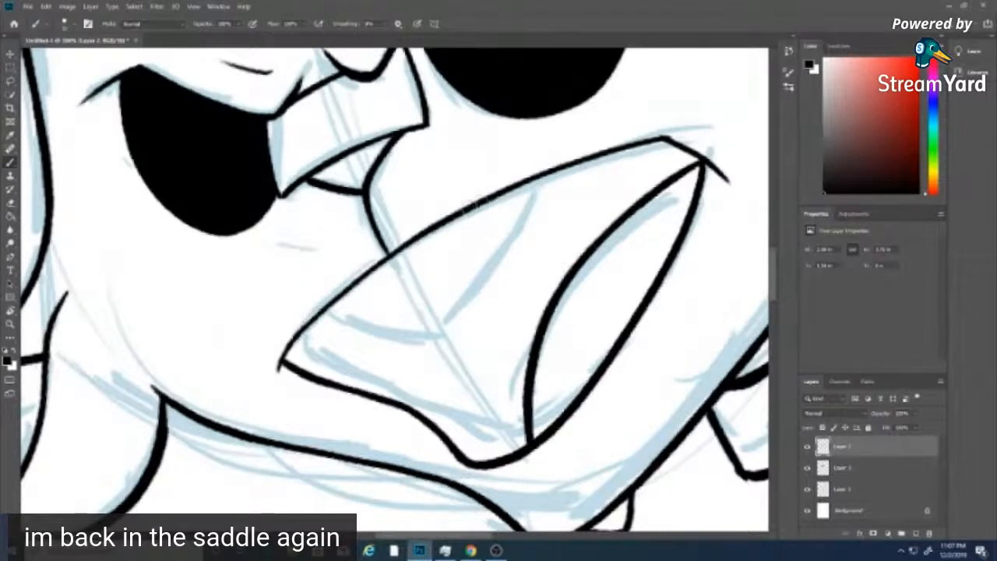
{"action": "mouse_move", "coordinate": [421, 234]}
{"action": "left_mouse_down"}
{"action": "mouse_move", "coordinate": [343, 296]}
{"action": "mouse_move", "coordinate": [277, 372]}
{"action": "left_mouse_up"}
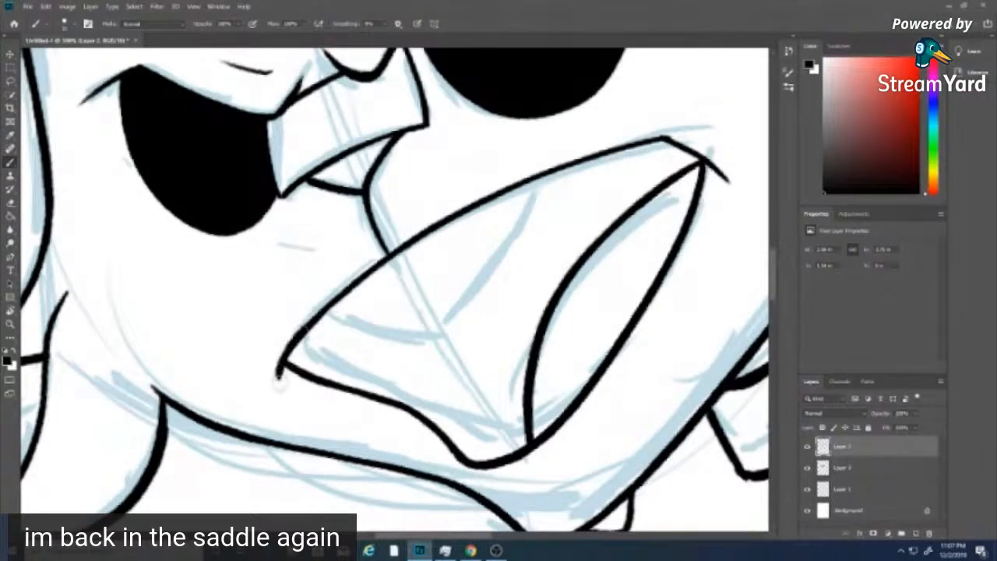
{"action": "key", "text": "e"}
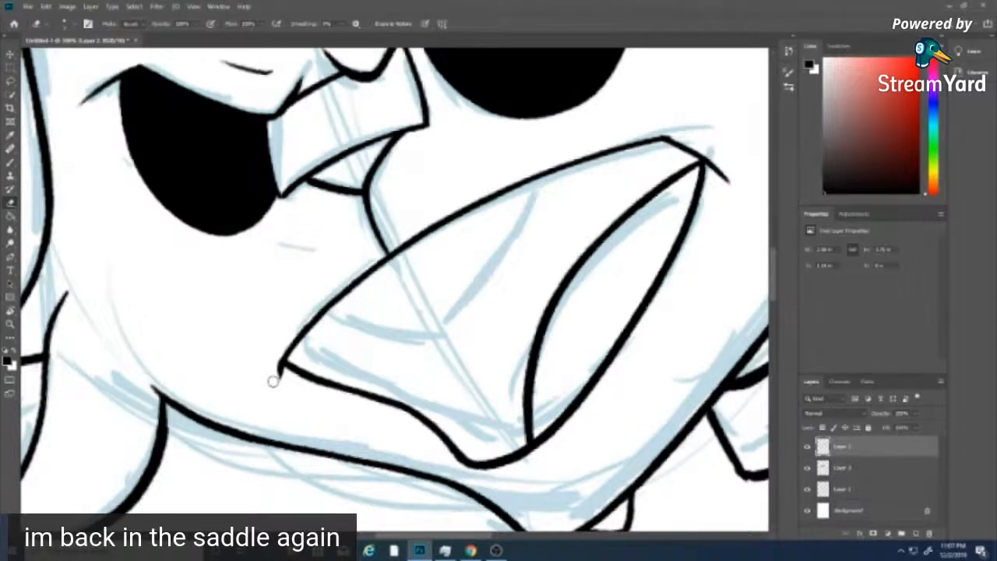
- On the layer below the topmost, ink the diagonal curve inside the mouth and the short line joining it to the mouth's edge
{"action": "key", "text": "b"}
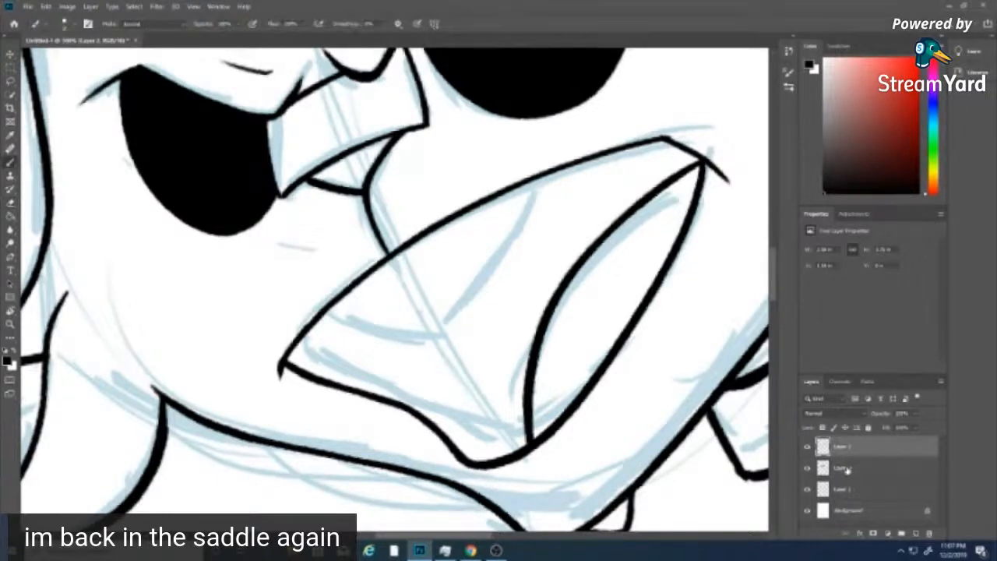
{"action": "left_click_drag", "start_coordinate": [846, 467], "coordinate": [835, 439]}
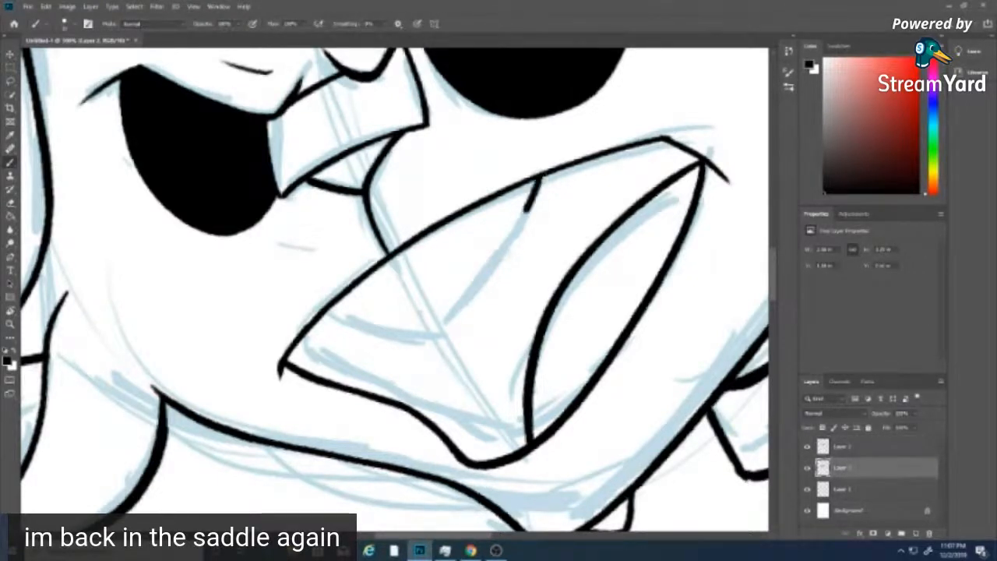
{"action": "mouse_move", "coordinate": [539, 176]}
{"action": "left_mouse_down"}
{"action": "mouse_move", "coordinate": [499, 261]}
{"action": "mouse_move", "coordinate": [452, 318]}
{"action": "left_mouse_up"}
{"action": "left_click_drag", "start_coordinate": [496, 260], "coordinate": [430, 336]}
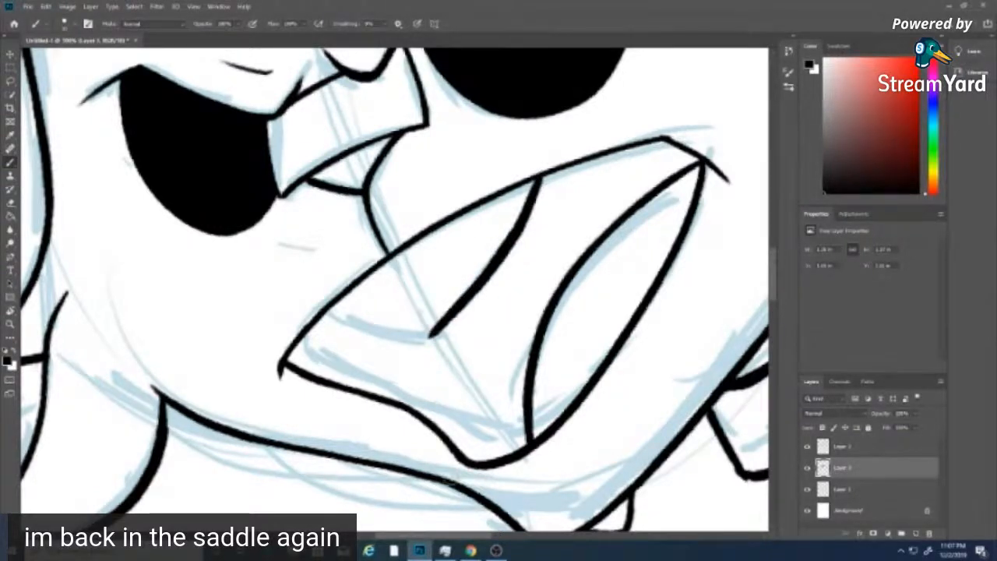
{"action": "scroll", "coordinate": [458, 470], "scroll_direction": "right", "scroll_amount": 5}
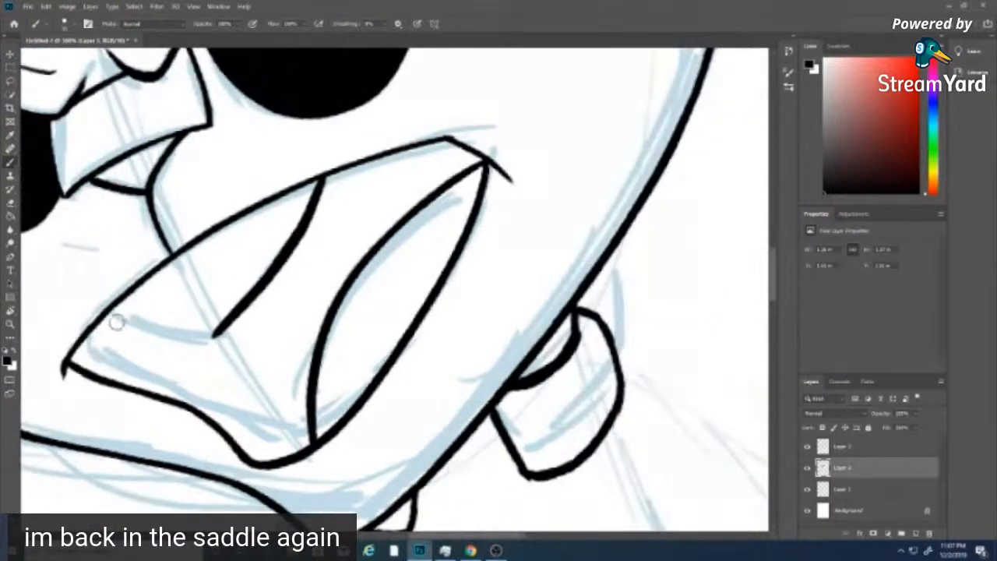
{"action": "mouse_move", "coordinate": [105, 317]}
{"action": "left_mouse_down"}
{"action": "mouse_move", "coordinate": [183, 334]}
{"action": "mouse_move", "coordinate": [139, 327]}
{"action": "mouse_move", "coordinate": [172, 337]}
{"action": "mouse_move", "coordinate": [214, 337]}
{"action": "left_mouse_up"}
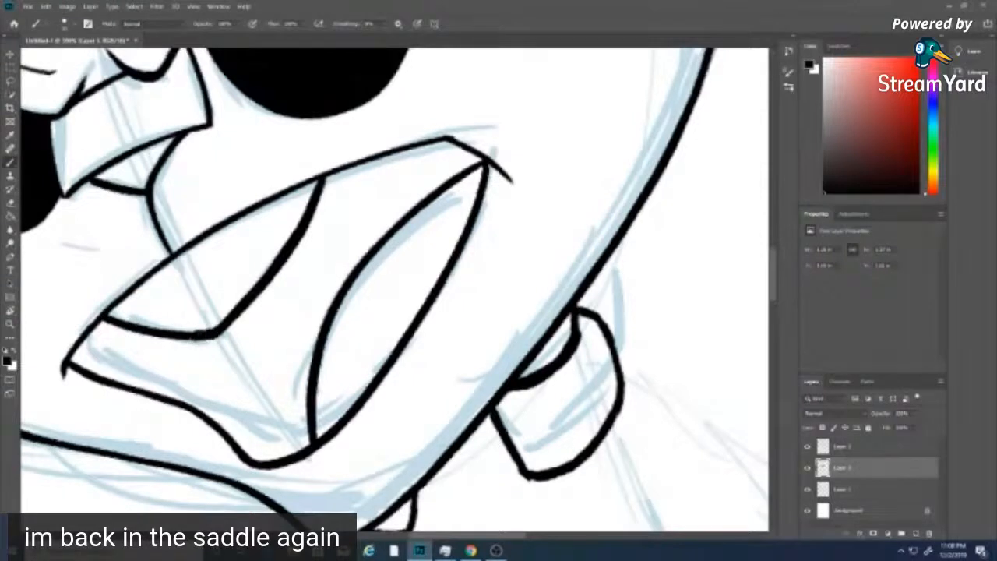
{"action": "key", "text": "e"}
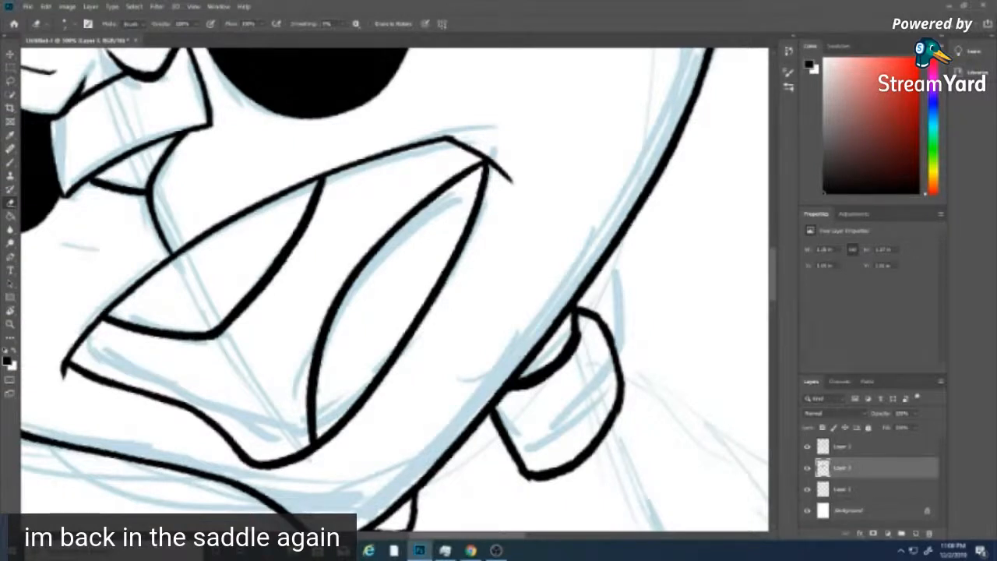
{"action": "key", "text": "b"}
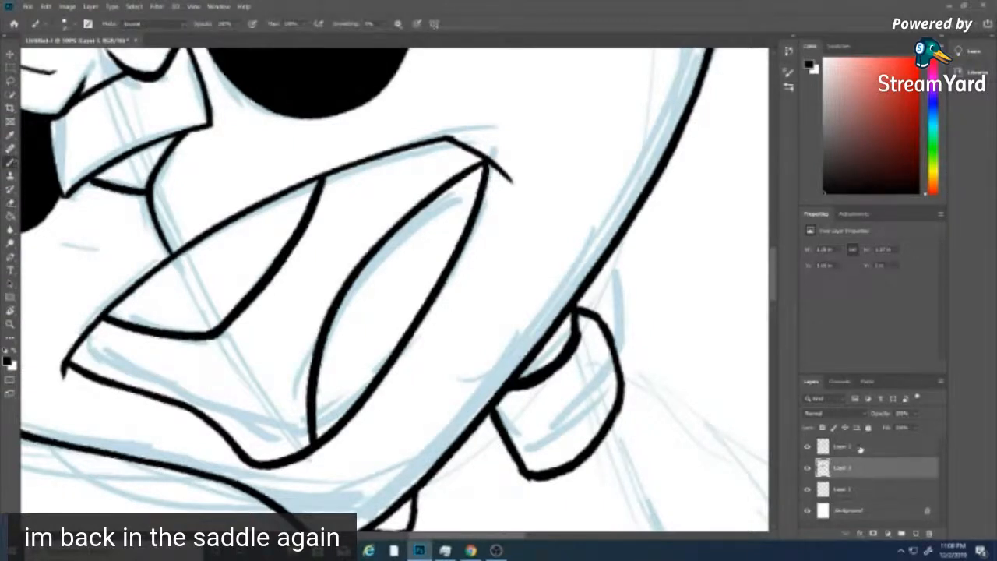
- On the topmost layer, thicken the outlines of the small shapes beneath the jaw and trim the larger one's lower corner with the Eraser
{"action": "left_click", "coordinate": [860, 448]}
{"action": "scroll", "coordinate": [714, 291], "scroll_direction": "down", "scroll_amount": 3}
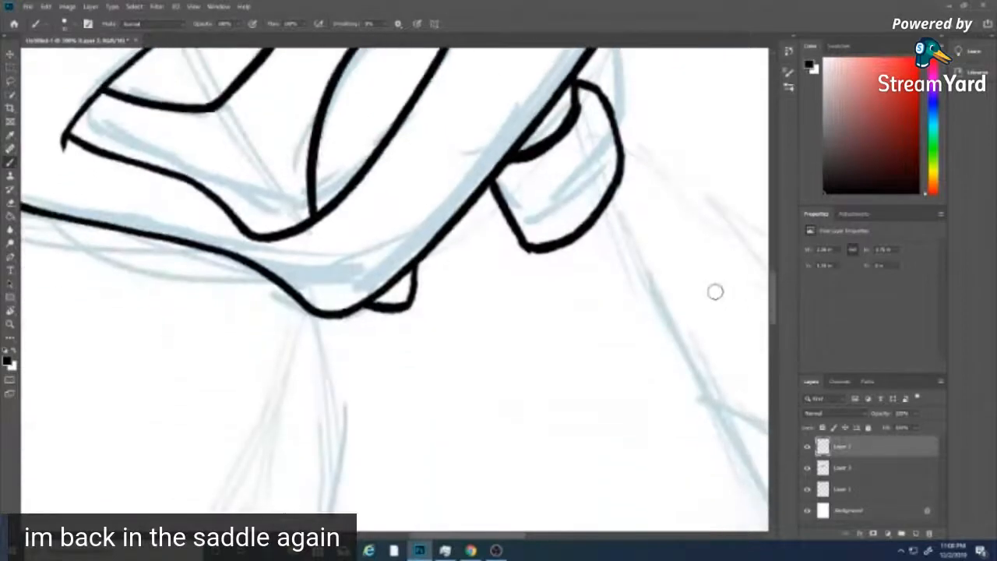
{"action": "left_click_drag", "start_coordinate": [399, 308], "coordinate": [415, 265]}
{"action": "mouse_move", "coordinate": [489, 183]}
{"action": "left_mouse_down"}
{"action": "mouse_move", "coordinate": [525, 242]}
{"action": "mouse_move", "coordinate": [528, 216]}
{"action": "mouse_move", "coordinate": [527, 246]}
{"action": "mouse_move", "coordinate": [553, 245]}
{"action": "mouse_move", "coordinate": [539, 247]}
{"action": "mouse_move", "coordinate": [575, 227]}
{"action": "left_mouse_up"}
{"action": "key", "text": "e"}
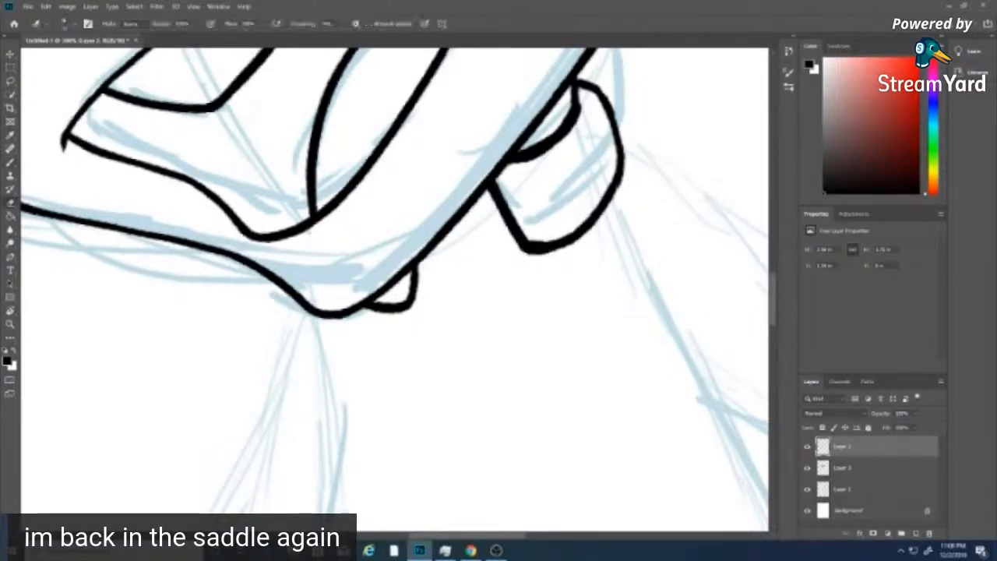
{"action": "left_click_drag", "start_coordinate": [521, 258], "coordinate": [519, 256]}
{"action": "right_click", "coordinate": [531, 227]}
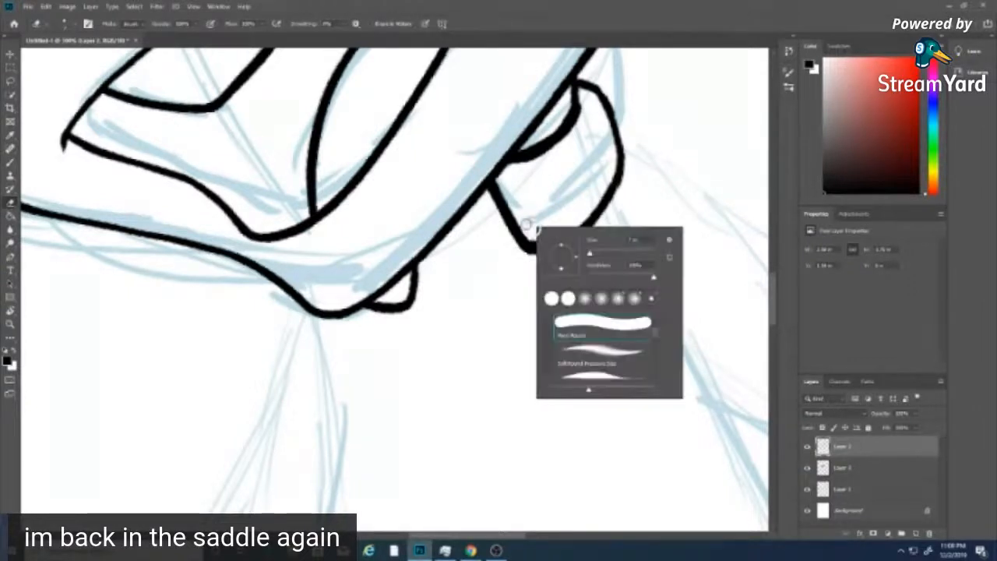
{"action": "key", "text": "Escape"}
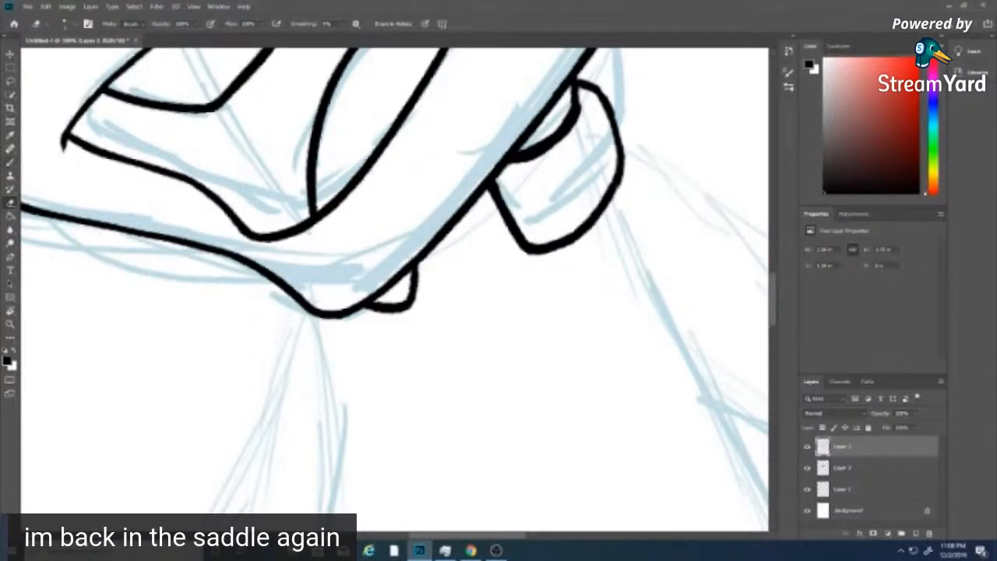
- Add a short detail line inside the larger rounded shape beside the jaw, and thin its inner curve with the Eraser
{"action": "key", "text": "b"}
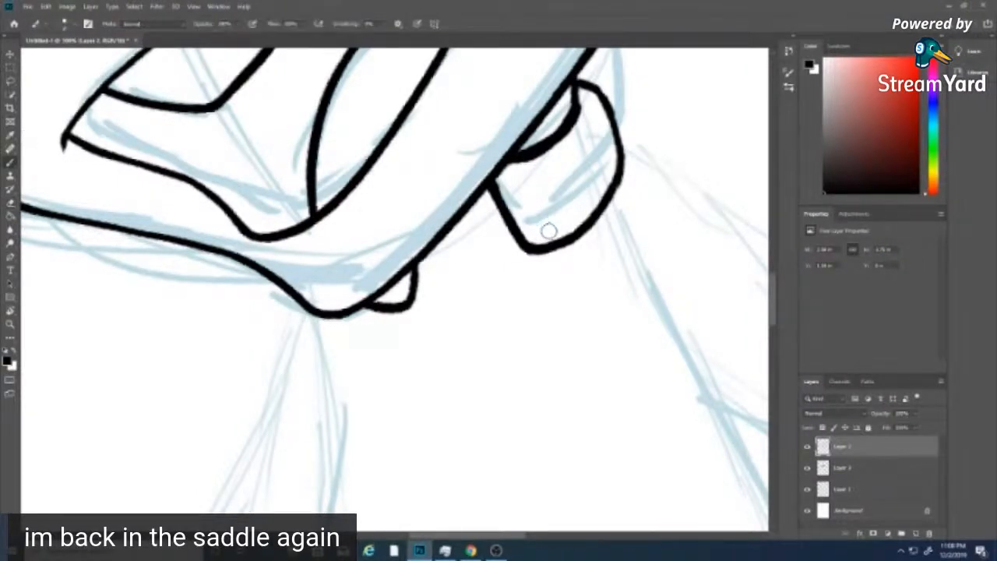
{"action": "left_click_drag", "start_coordinate": [533, 199], "coordinate": [545, 229]}
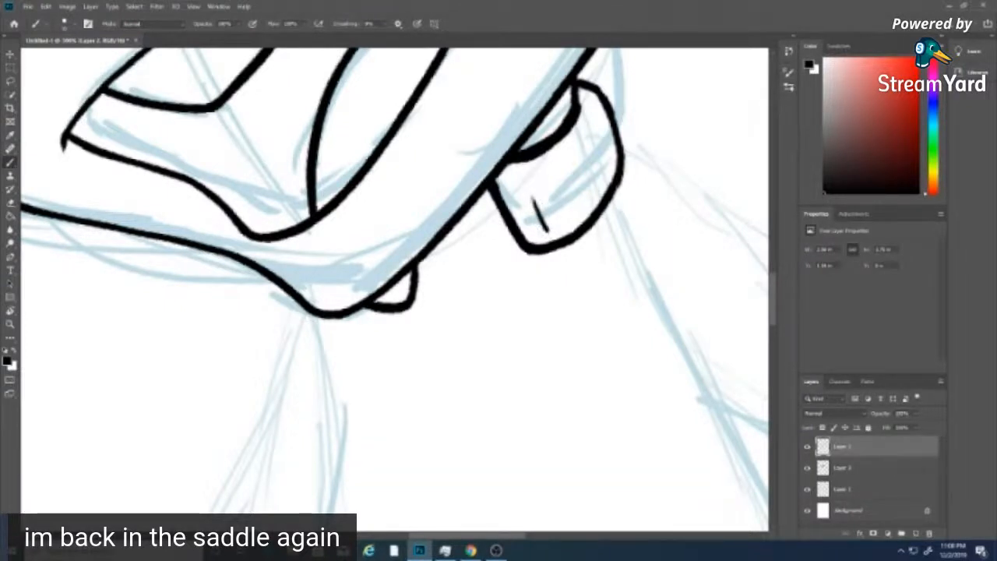
{"action": "key", "text": "e"}
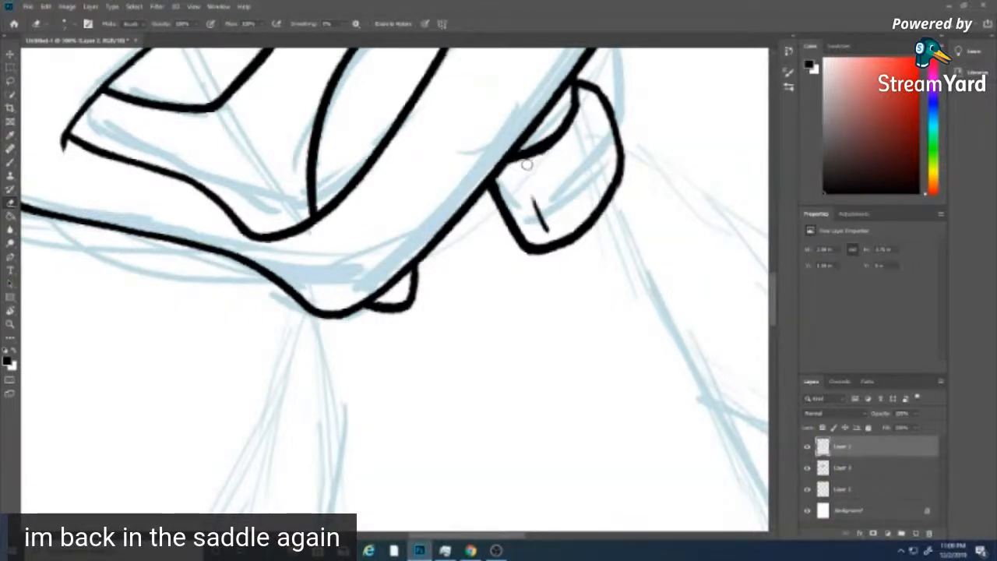
{"action": "mouse_move", "coordinate": [519, 165]}
{"action": "left_mouse_down"}
{"action": "mouse_move", "coordinate": [575, 130]}
{"action": "mouse_move", "coordinate": [592, 92]}
{"action": "left_mouse_up"}
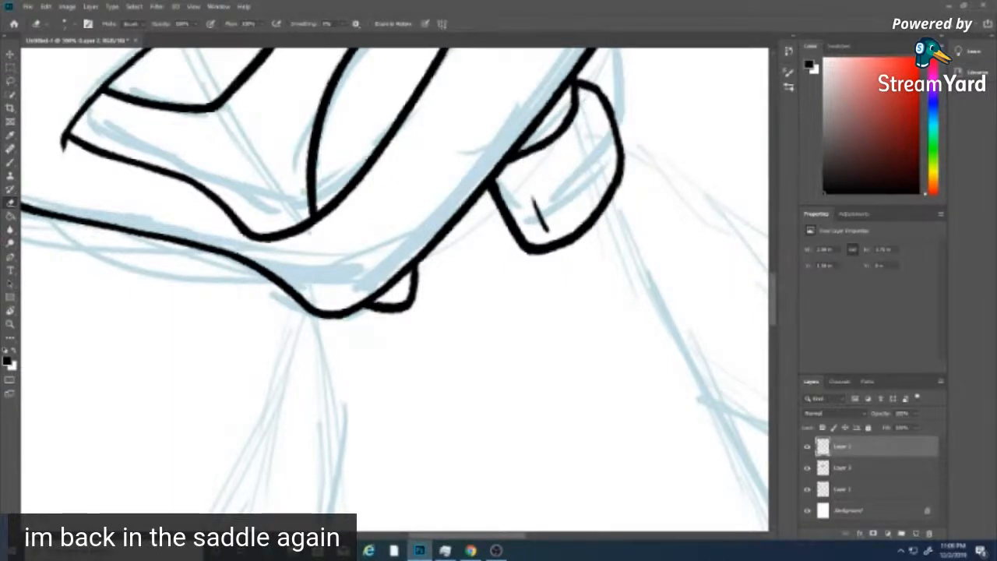
- Thicken the outer outline of the rounded shape beside the jaw from its upper attachment around to its lower corner
{"action": "key", "text": "b"}
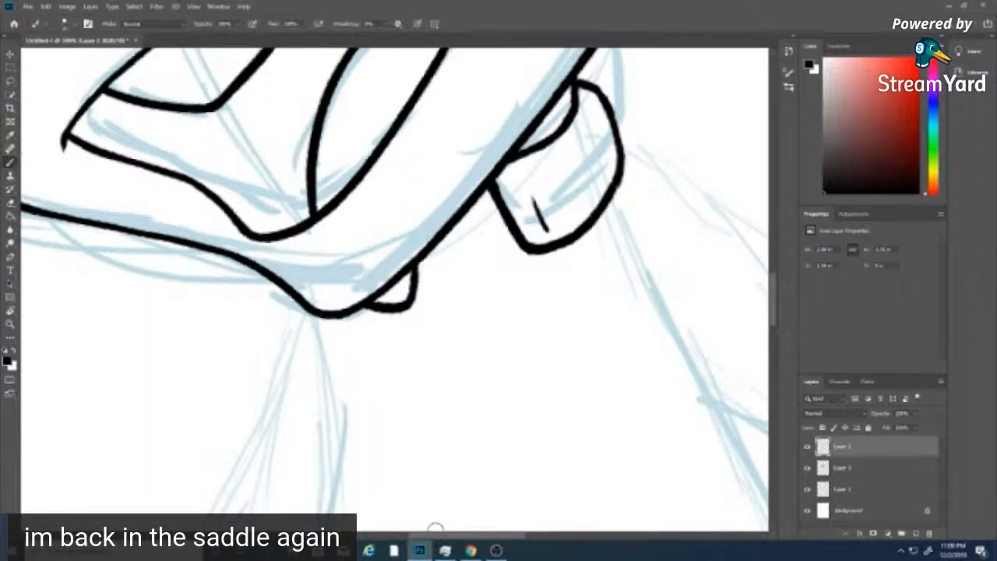
{"action": "left_click_drag", "start_coordinate": [443, 536], "coordinate": [462, 536]}
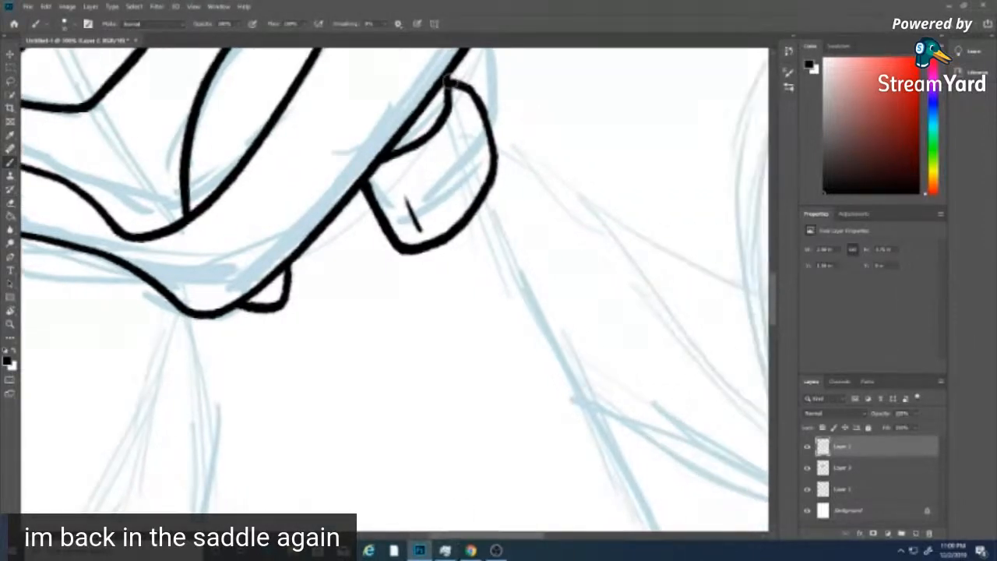
{"action": "left_click_drag", "start_coordinate": [458, 81], "coordinate": [491, 138]}
{"action": "mouse_move", "coordinate": [481, 105]}
{"action": "left_mouse_down"}
{"action": "mouse_move", "coordinate": [496, 171]}
{"action": "mouse_move", "coordinate": [468, 220]}
{"action": "mouse_move", "coordinate": [418, 248]}
{"action": "left_mouse_up"}
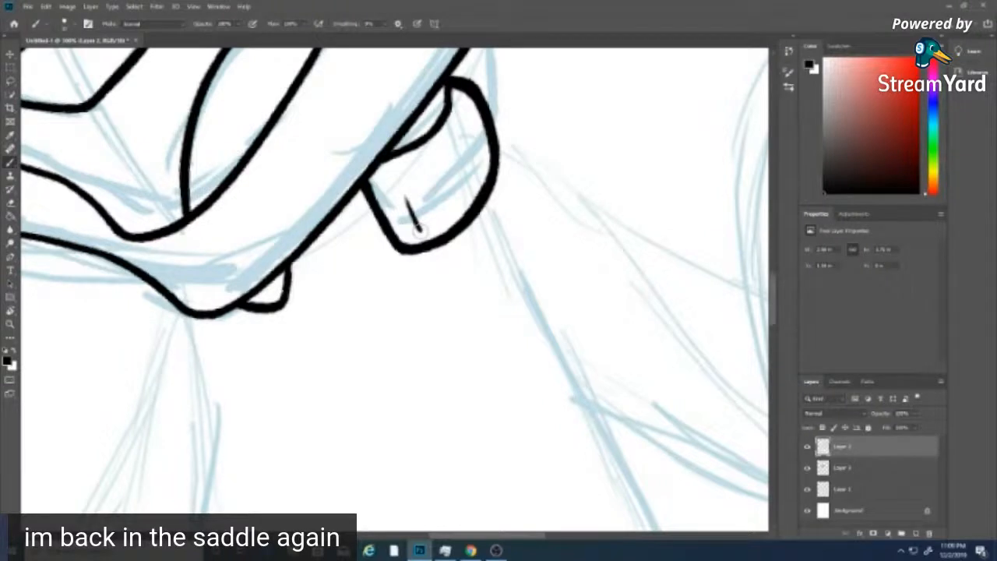
- Ink the upper edge of the wing-like arm from the chin point down along the sketch
{"action": "scroll", "coordinate": [719, 287], "scroll_direction": "down", "scroll_amount": 5}
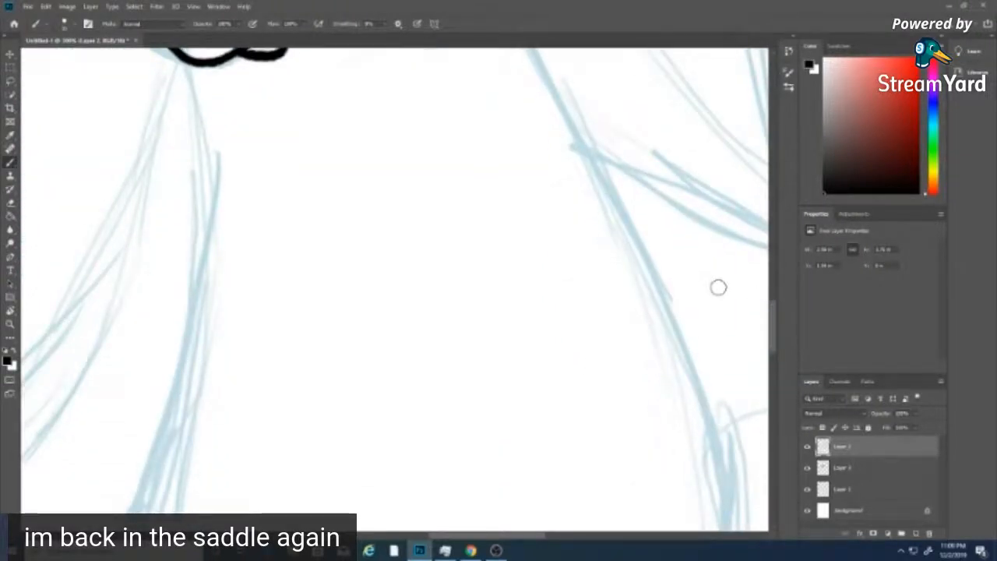
{"action": "key", "text": "ctrl+minus"}
{"action": "key", "text": "ctrl+minus"}
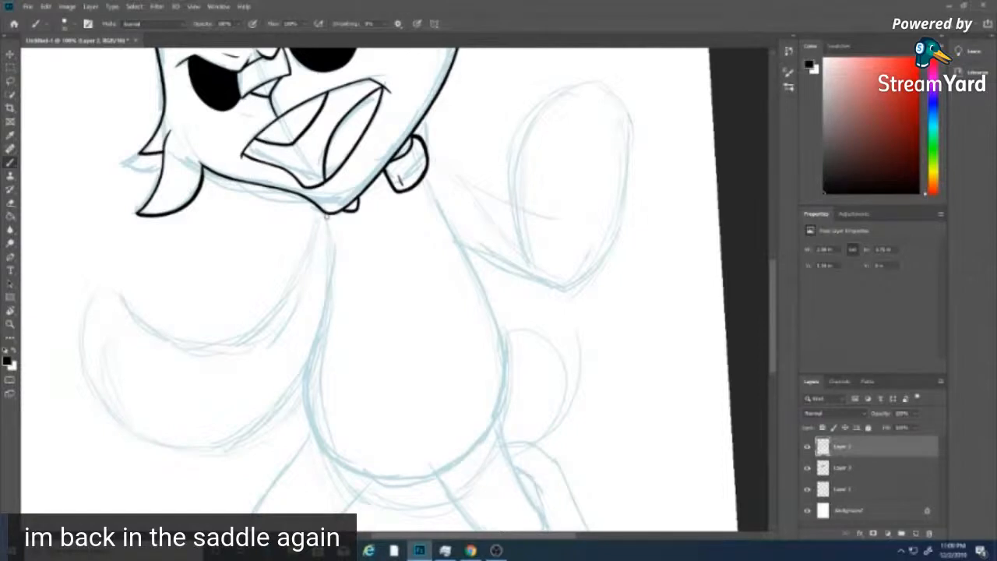
{"action": "left_click_drag", "start_coordinate": [314, 230], "coordinate": [323, 218]}
{"action": "key", "text": "e"}
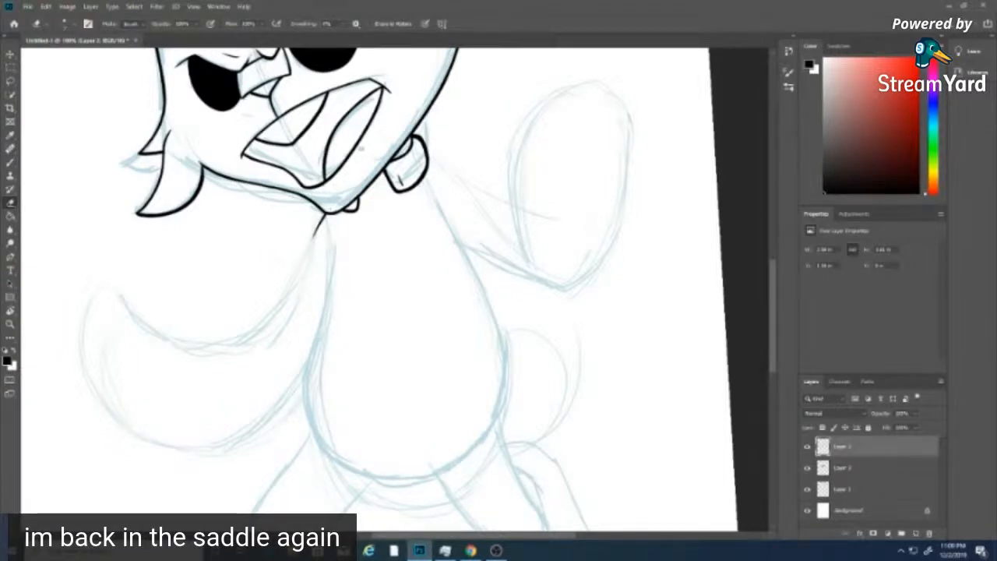
{"action": "key", "text": "b"}
{"action": "mouse_move", "coordinate": [325, 211]}
{"action": "left_mouse_down"}
{"action": "mouse_move", "coordinate": [294, 314]}
{"action": "mouse_move", "coordinate": [265, 337]}
{"action": "left_mouse_up"}
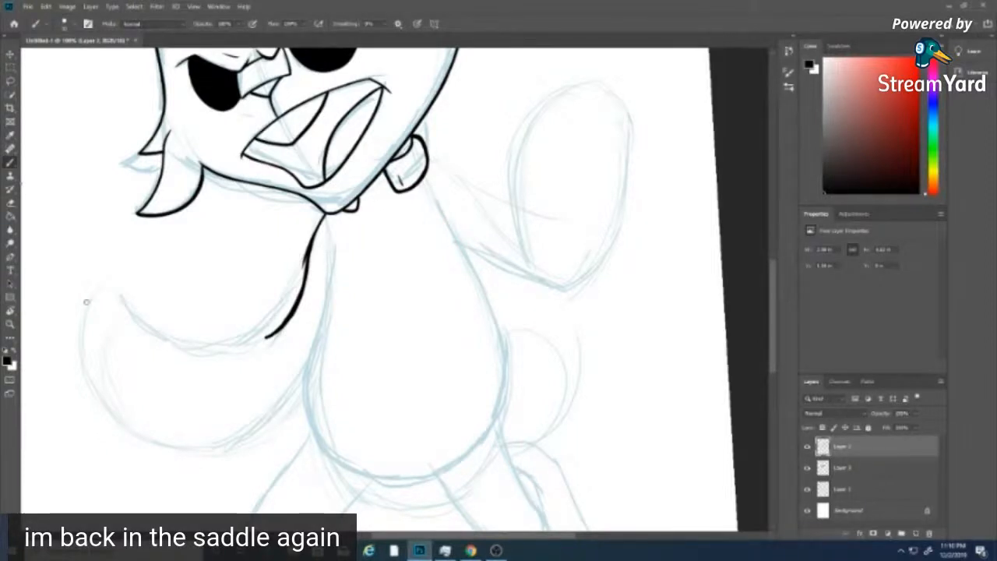
- Ink the rounded end of the wing-like arm, its finger lines and the start of its inner edge
{"action": "mouse_move", "coordinate": [97, 287]}
{"action": "left_mouse_down"}
{"action": "mouse_move", "coordinate": [79, 331]}
{"action": "mouse_move", "coordinate": [91, 298]}
{"action": "mouse_move", "coordinate": [81, 360]}
{"action": "mouse_move", "coordinate": [139, 431]}
{"action": "left_mouse_up"}
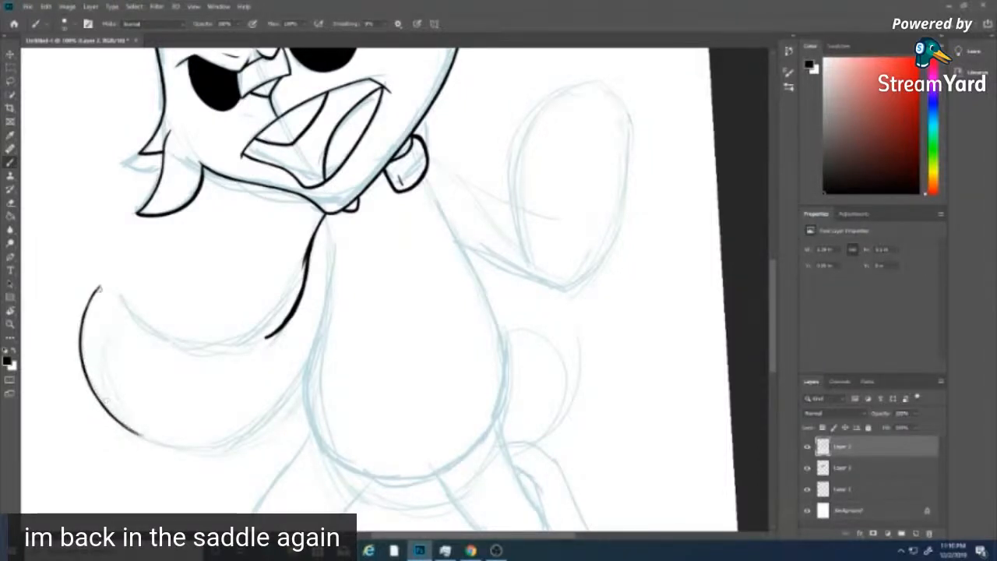
{"action": "left_click_drag", "start_coordinate": [99, 285], "coordinate": [119, 289]}
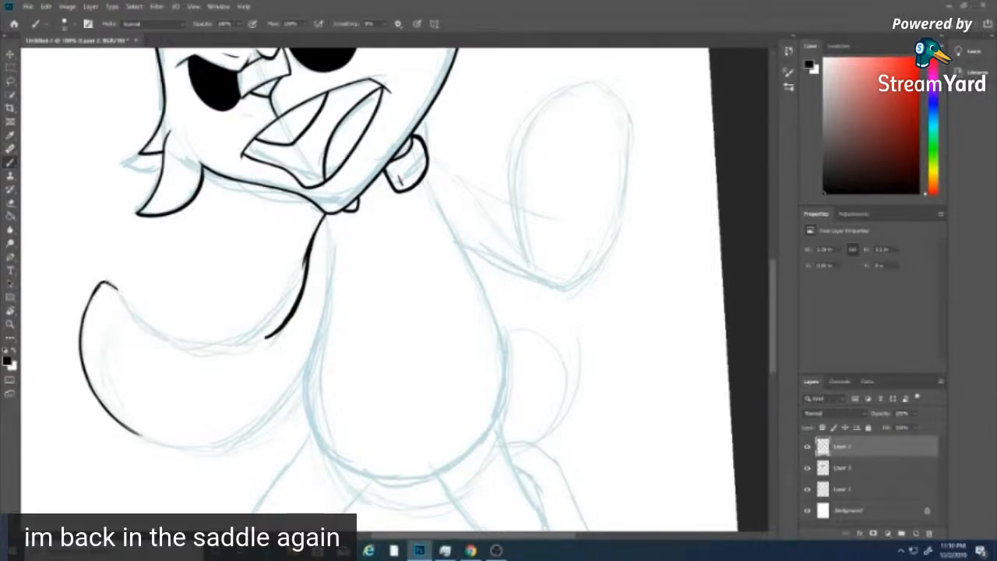
{"action": "mouse_move", "coordinate": [100, 366]}
{"action": "left_mouse_down"}
{"action": "mouse_move", "coordinate": [118, 282]}
{"action": "mouse_move", "coordinate": [132, 303]}
{"action": "mouse_move", "coordinate": [122, 282]}
{"action": "mouse_move", "coordinate": [126, 347]}
{"action": "left_mouse_up"}
{"action": "left_click_drag", "start_coordinate": [139, 309], "coordinate": [203, 355]}
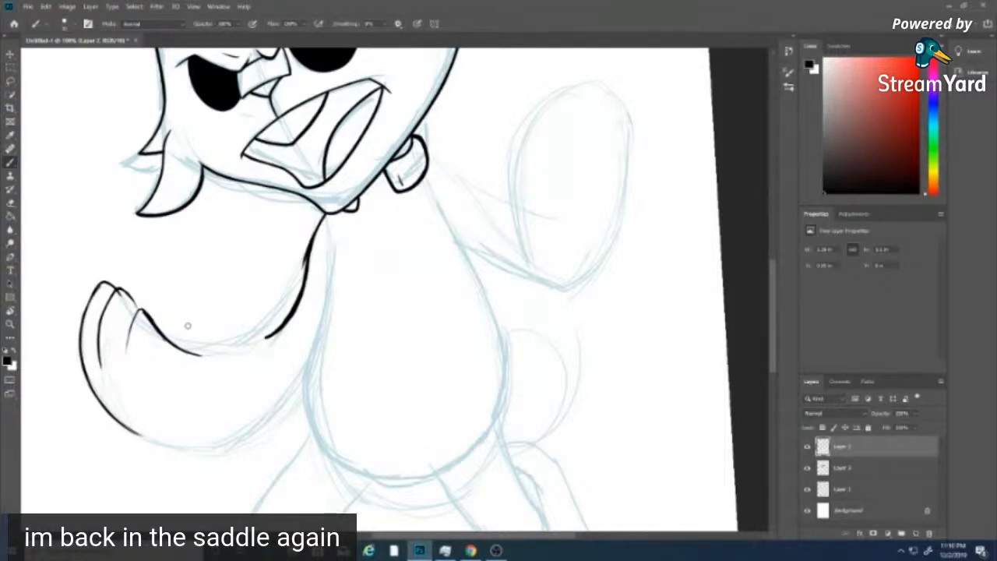
- Rotate the canvas and ink the arm's inner curve to join the fingertip end with the line from the chin
{"action": "key", "text": "r"}
{"action": "mouse_move", "coordinate": [428, 391]}
{"action": "left_mouse_down"}
{"action": "mouse_move", "coordinate": [421, 413]}
{"action": "mouse_move", "coordinate": [229, 414]}
{"action": "left_mouse_up"}
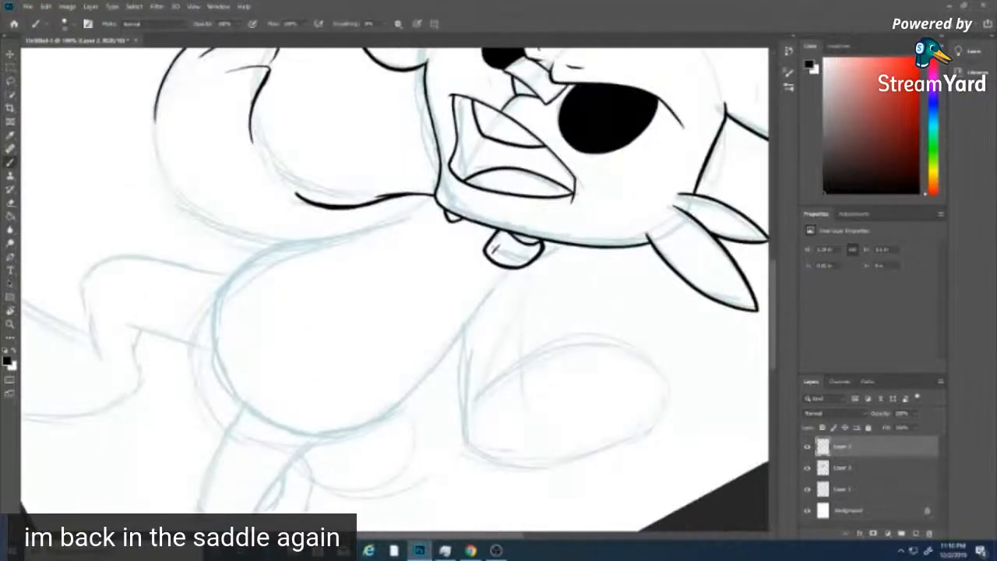
{"action": "mouse_move", "coordinate": [251, 129]}
{"action": "left_mouse_down"}
{"action": "mouse_move", "coordinate": [272, 176]}
{"action": "mouse_move", "coordinate": [303, 199]}
{"action": "left_mouse_up"}
{"action": "mouse_move", "coordinate": [265, 170]}
{"action": "left_mouse_down"}
{"action": "mouse_move", "coordinate": [303, 198]}
{"action": "mouse_move", "coordinate": [281, 188]}
{"action": "mouse_move", "coordinate": [293, 196]}
{"action": "left_mouse_up"}
{"action": "left_click_drag", "start_coordinate": [255, 153], "coordinate": [284, 191]}
{"action": "left_click_drag", "start_coordinate": [254, 109], "coordinate": [257, 148]}
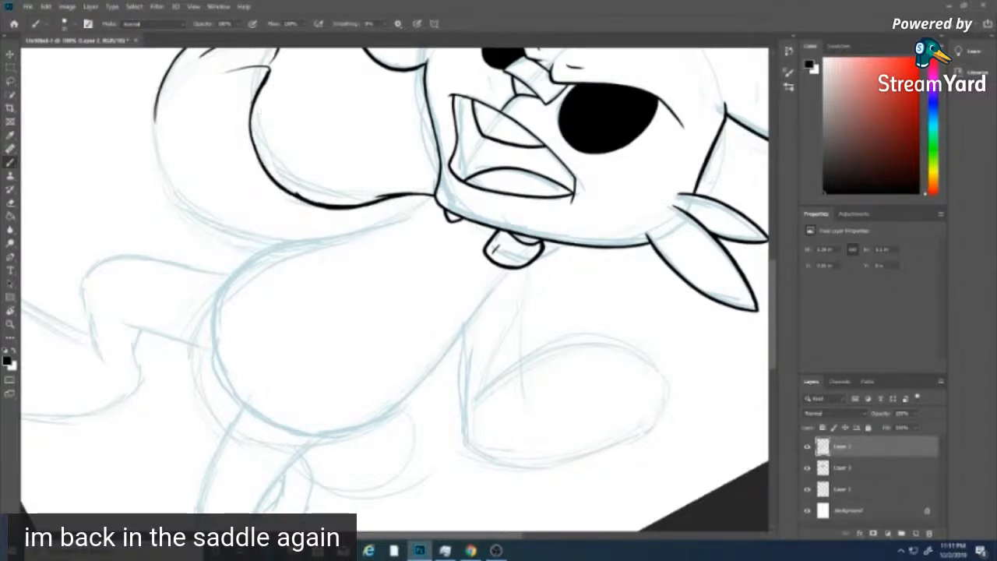
- Ink the arm's long outer curve from the finger end down to the body
{"action": "mouse_move", "coordinate": [155, 112]}
{"action": "left_mouse_down"}
{"action": "mouse_move", "coordinate": [163, 168]}
{"action": "mouse_move", "coordinate": [166, 124]}
{"action": "mouse_move", "coordinate": [179, 193]}
{"action": "left_mouse_up"}
{"action": "left_click_drag", "start_coordinate": [156, 156], "coordinate": [198, 207]}
{"action": "left_click_drag", "start_coordinate": [167, 178], "coordinate": [211, 215]}
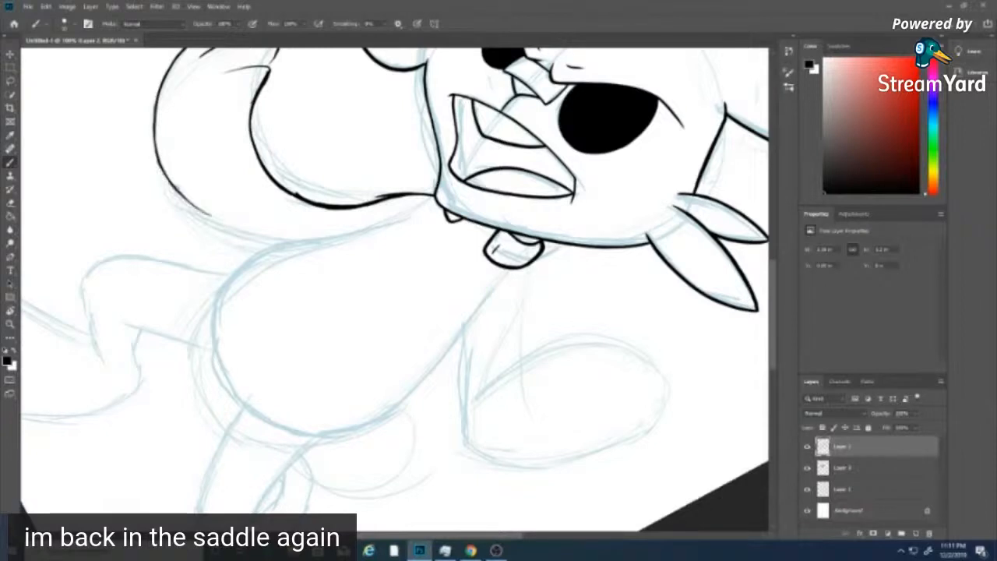
{"action": "left_click_drag", "start_coordinate": [160, 165], "coordinate": [229, 226]}
{"action": "left_click_drag", "start_coordinate": [187, 201], "coordinate": [273, 237]}
{"action": "left_click_drag", "start_coordinate": [218, 219], "coordinate": [285, 237]}
{"action": "left_click_drag", "start_coordinate": [238, 230], "coordinate": [288, 239]}
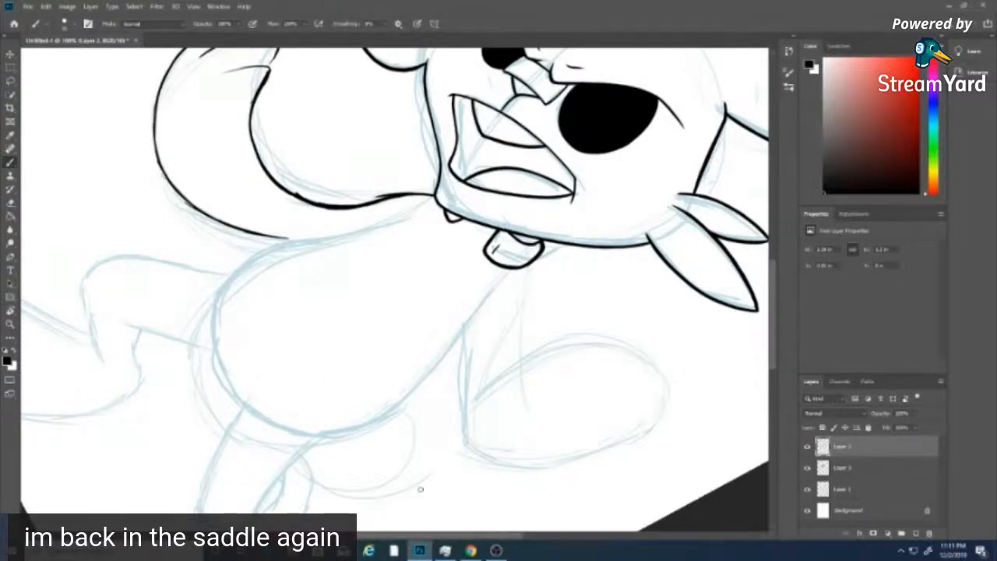
- Ink the arm's remaining lower edge near the chin and carry the line into the start of the body's side curve
{"action": "left_click_drag", "start_coordinate": [173, 514], "coordinate": [396, 514]}
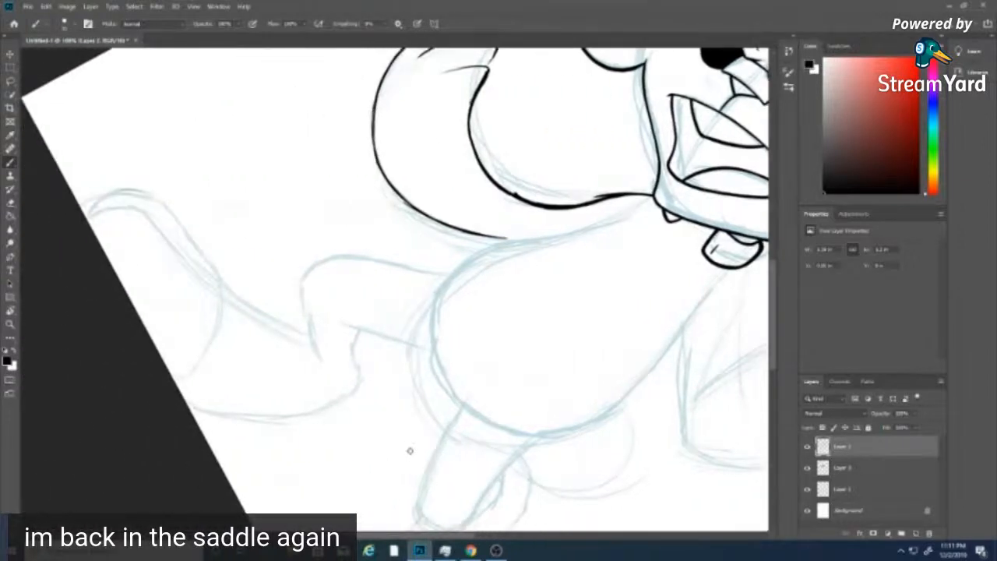
{"action": "mouse_move", "coordinate": [435, 294]}
{"action": "left_mouse_down"}
{"action": "mouse_move", "coordinate": [462, 261]}
{"action": "mouse_move", "coordinate": [445, 275]}
{"action": "mouse_move", "coordinate": [497, 241]}
{"action": "mouse_move", "coordinate": [482, 250]}
{"action": "mouse_move", "coordinate": [630, 218]}
{"action": "left_mouse_up"}
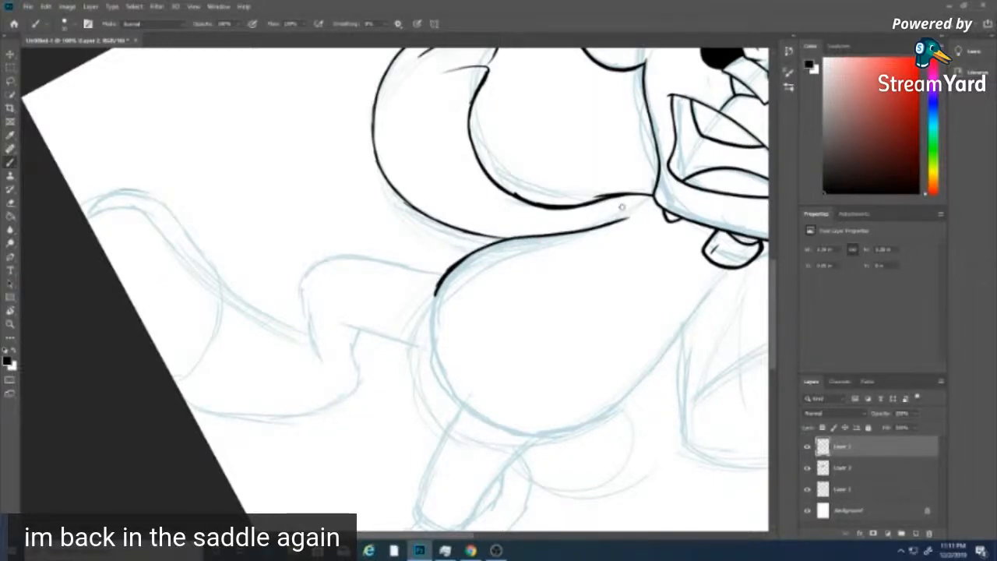
{"action": "scroll", "coordinate": [394, 288], "scroll_direction": "up", "scroll_amount": 5}
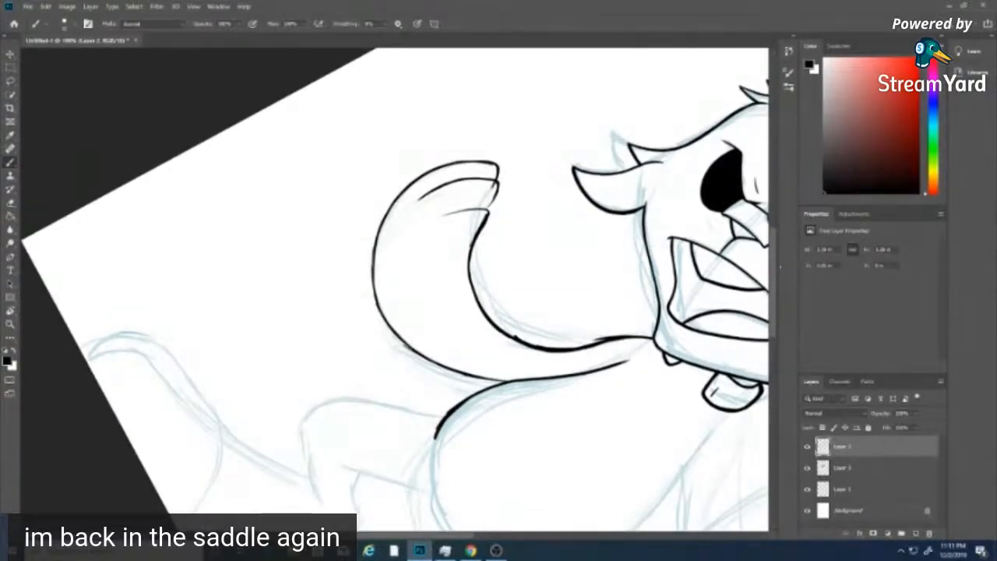
{"action": "key", "text": "ctrl+plus"}
{"action": "scroll", "coordinate": [471, 511], "scroll_direction": "right", "scroll_amount": 5}
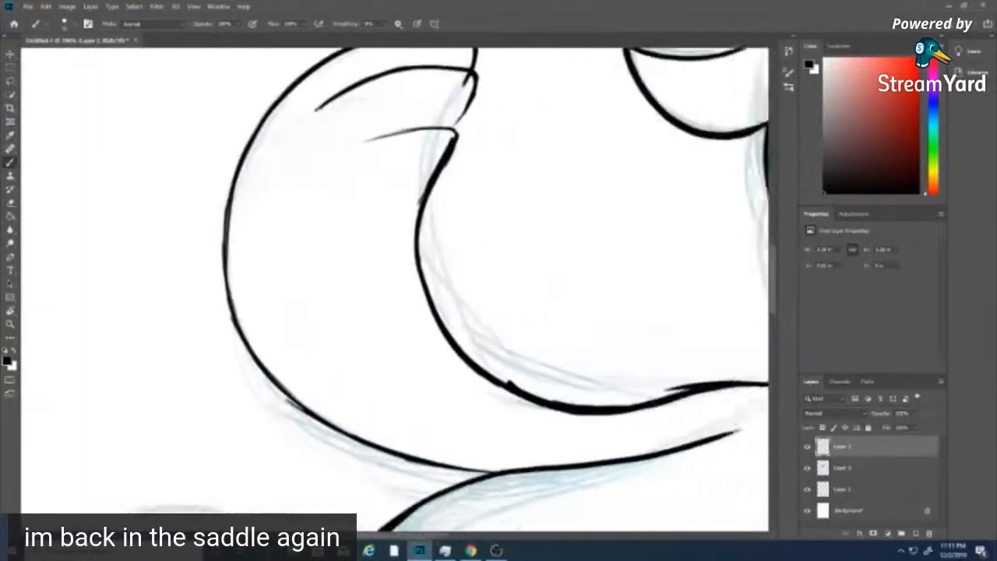
{"action": "key", "text": "e"}
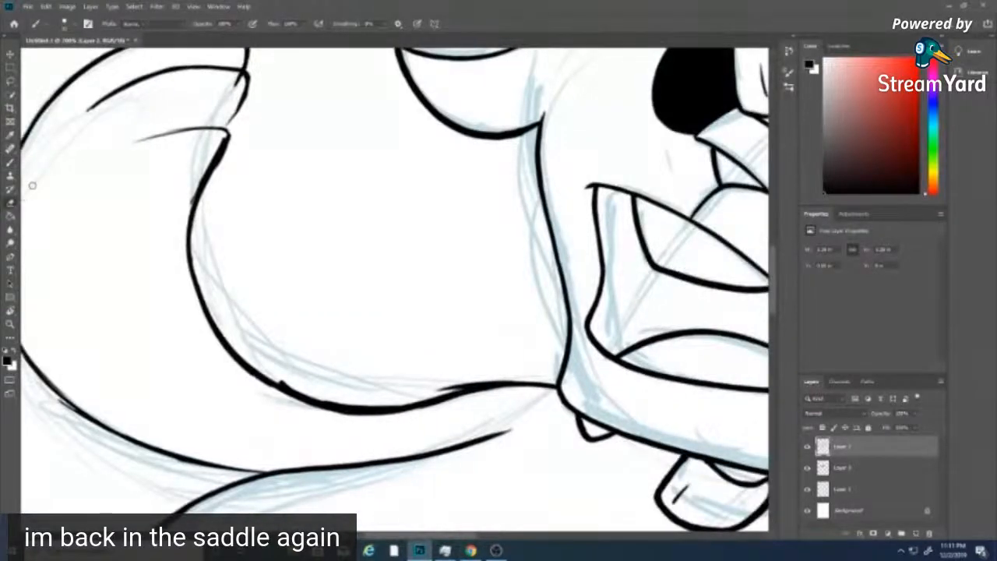
{"action": "key", "text": "r"}
{"action": "left_click_drag", "start_coordinate": [421, 411], "coordinate": [589, 330]}
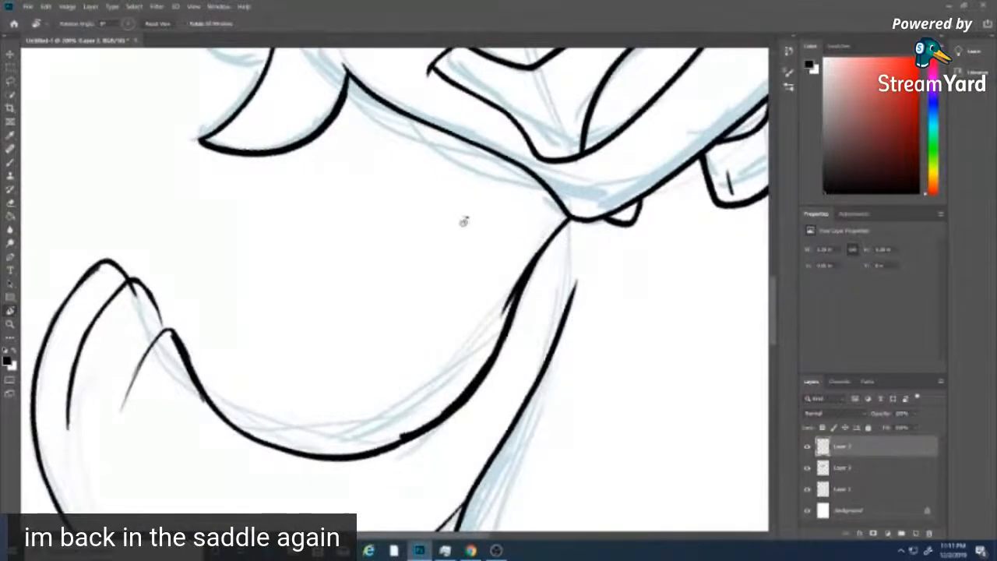
- Clean up the arm's inner curve with the eraser, and thicken and smooth the lowest finger's outer edge where it meets that curve
{"action": "key", "text": "e"}
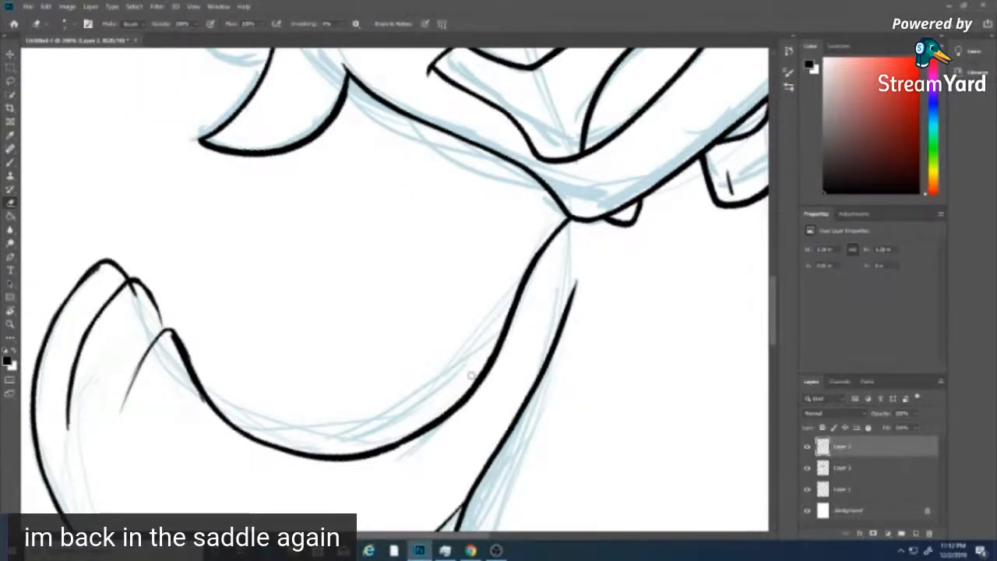
{"action": "scroll", "coordinate": [744, 324], "scroll_direction": "down", "scroll_amount": 5}
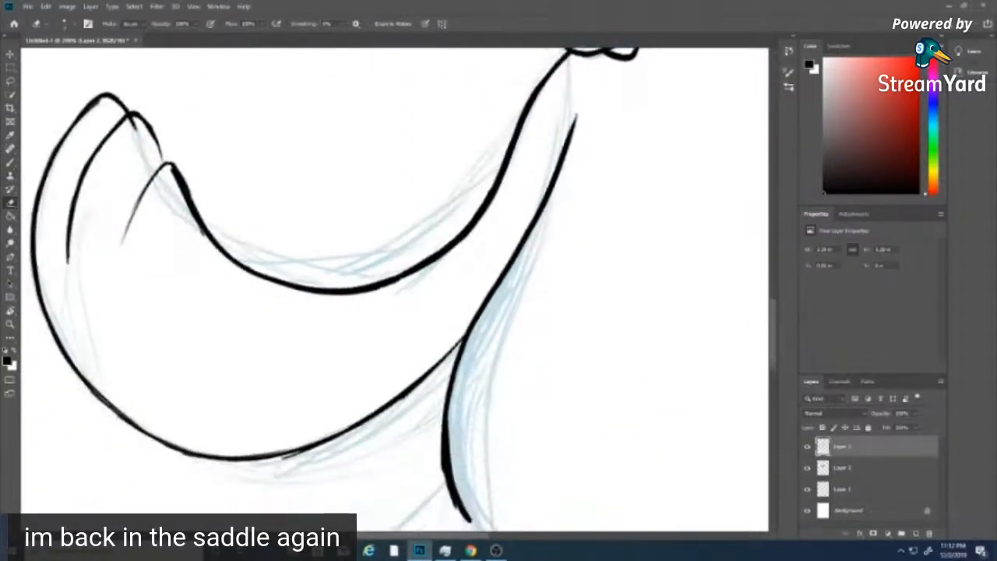
{"action": "key", "text": "b"}
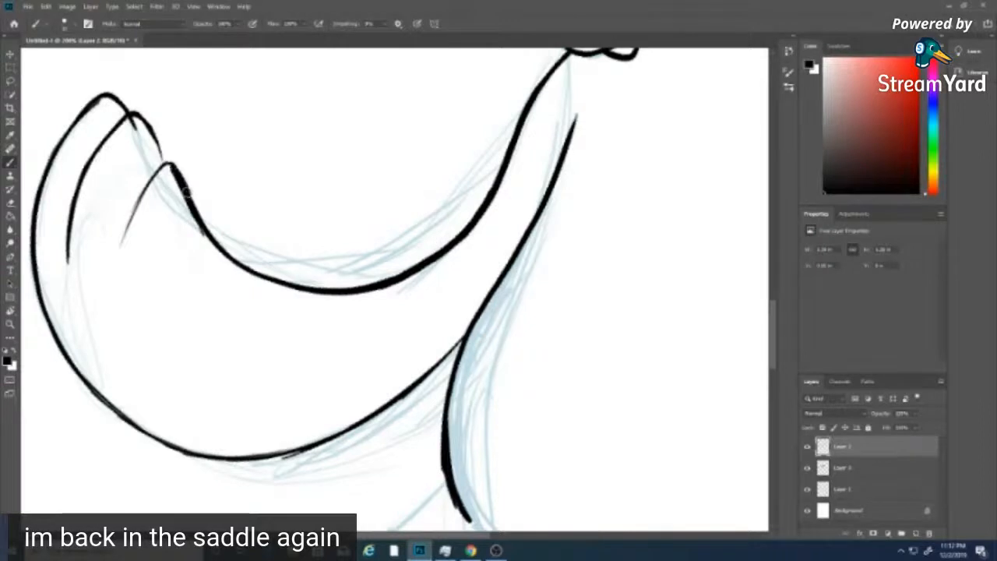
{"action": "left_click_drag", "start_coordinate": [179, 168], "coordinate": [197, 206]}
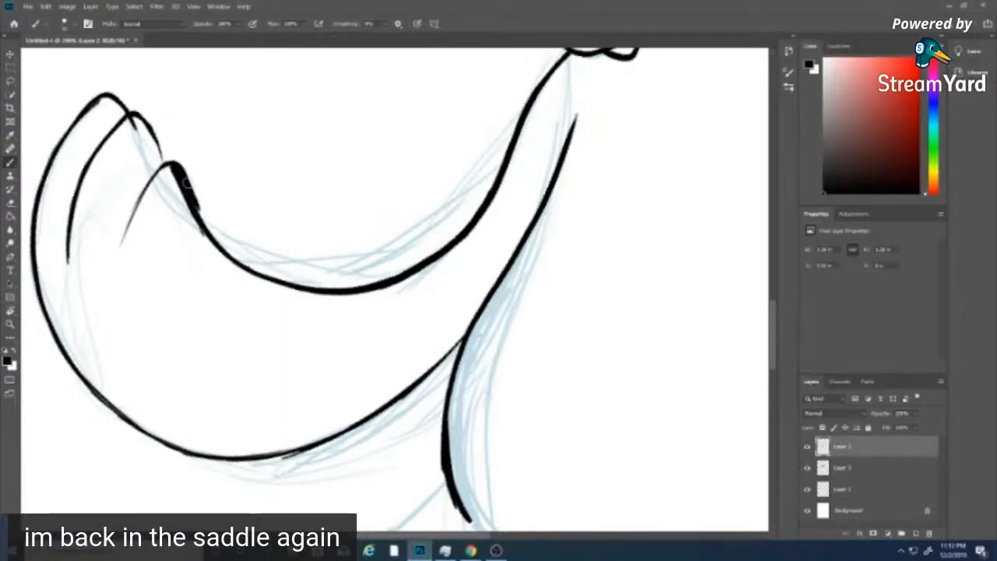
{"action": "left_click_drag", "start_coordinate": [179, 168], "coordinate": [207, 232]}
{"action": "left_click_drag", "start_coordinate": [187, 192], "coordinate": [219, 248]}
{"action": "left_click_drag", "start_coordinate": [199, 212], "coordinate": [247, 269]}
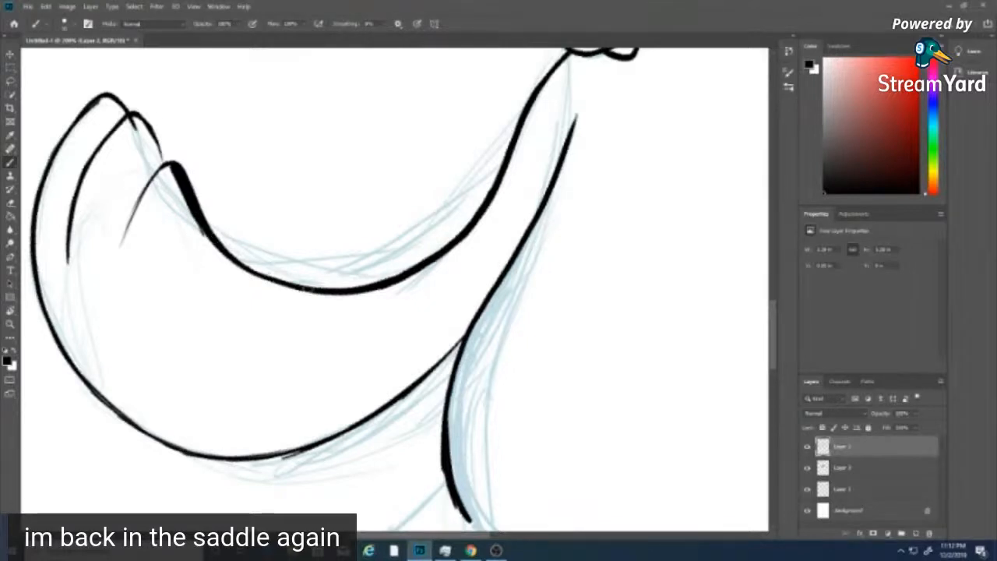
{"action": "key", "text": "e"}
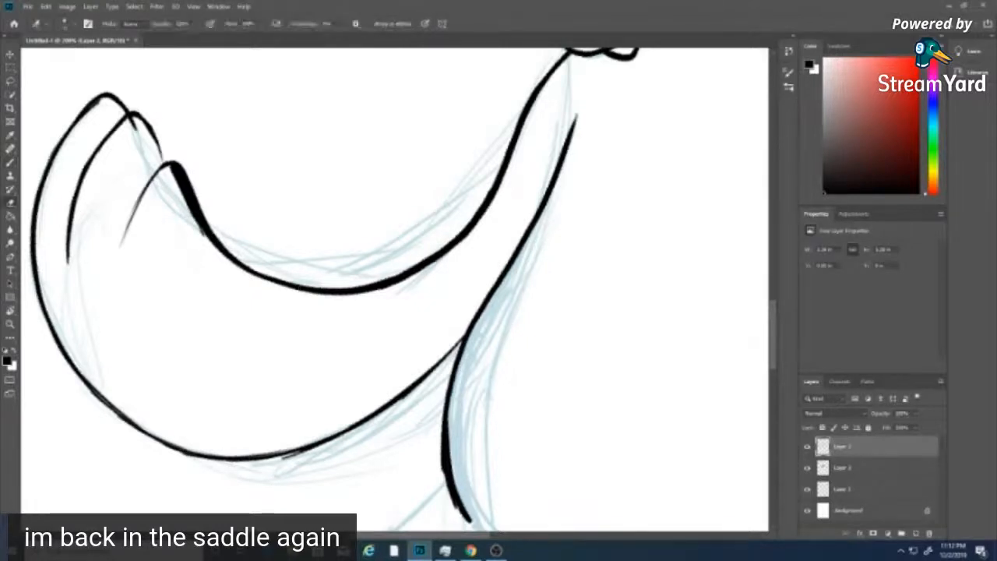
{"action": "left_click_drag", "start_coordinate": [171, 168], "coordinate": [189, 221]}
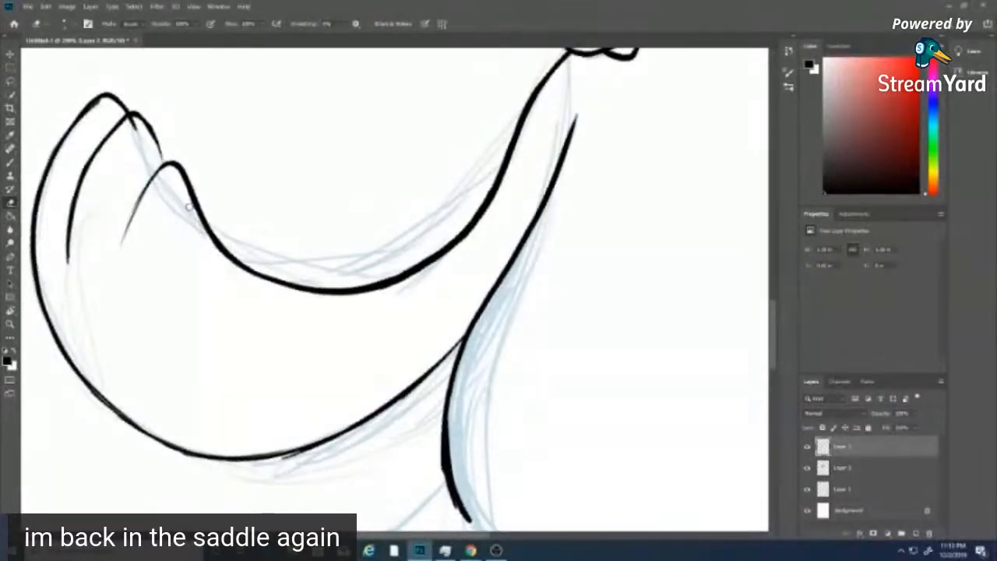
- Ink the lowest finger's inner line as a thicker curve that extends down into the hand, and erase its rough edge and end
{"action": "key", "text": "b"}
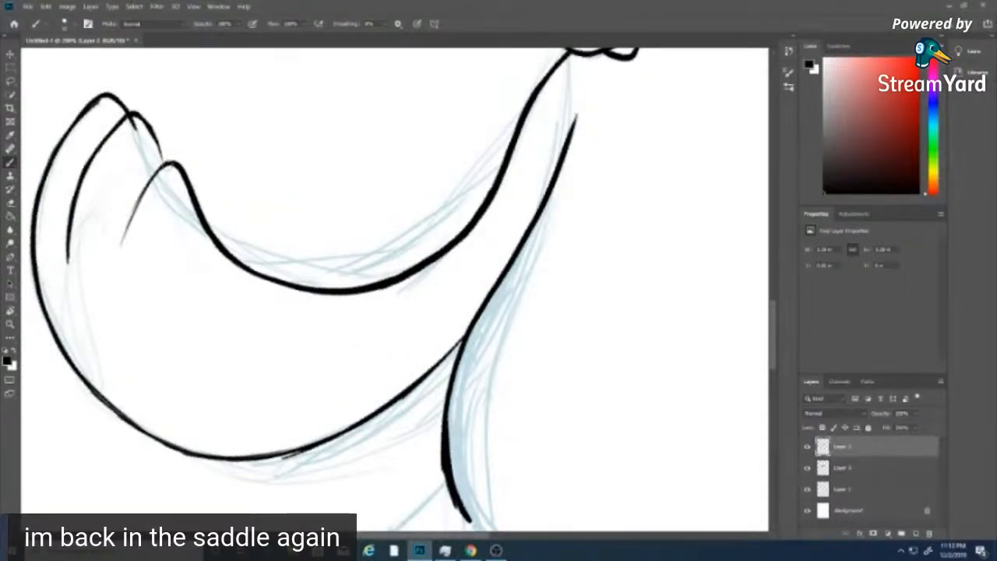
{"action": "left_click_drag", "start_coordinate": [168, 164], "coordinate": [126, 219]}
{"action": "left_click_drag", "start_coordinate": [146, 181], "coordinate": [120, 240]}
{"action": "left_click_drag", "start_coordinate": [128, 206], "coordinate": [123, 277]}
{"action": "mouse_move", "coordinate": [121, 243]}
{"action": "left_mouse_down"}
{"action": "mouse_move", "coordinate": [125, 287]}
{"action": "mouse_move", "coordinate": [134, 195]}
{"action": "mouse_move", "coordinate": [168, 163]}
{"action": "left_mouse_up"}
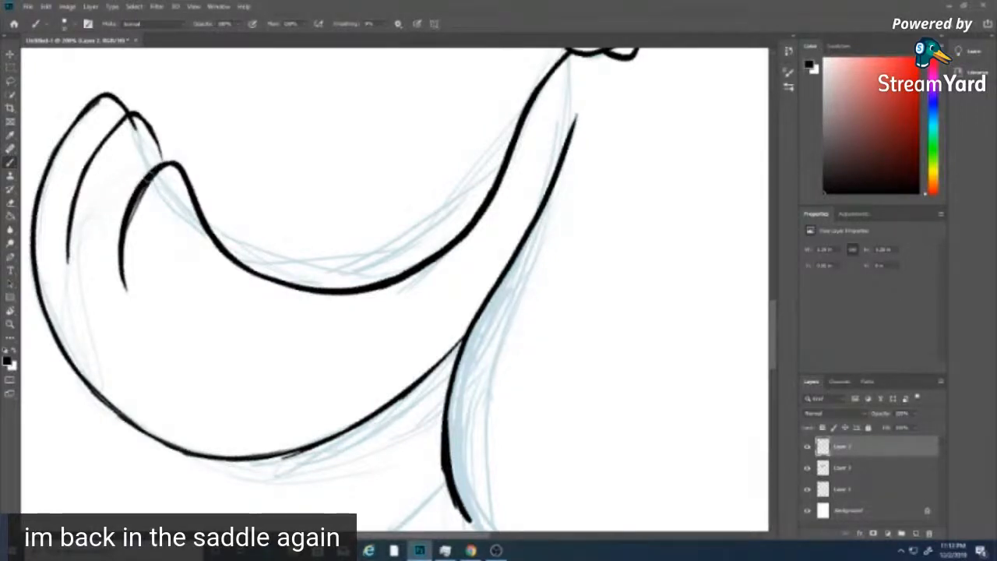
{"action": "left_click_drag", "start_coordinate": [150, 176], "coordinate": [137, 187]}
{"action": "key", "text": "e"}
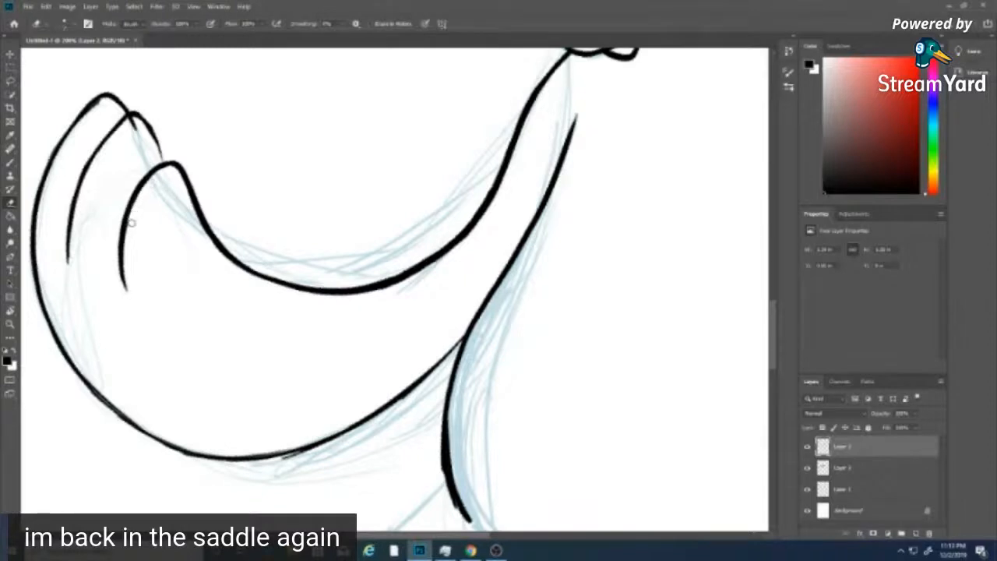
{"action": "left_click_drag", "start_coordinate": [126, 258], "coordinate": [129, 296]}
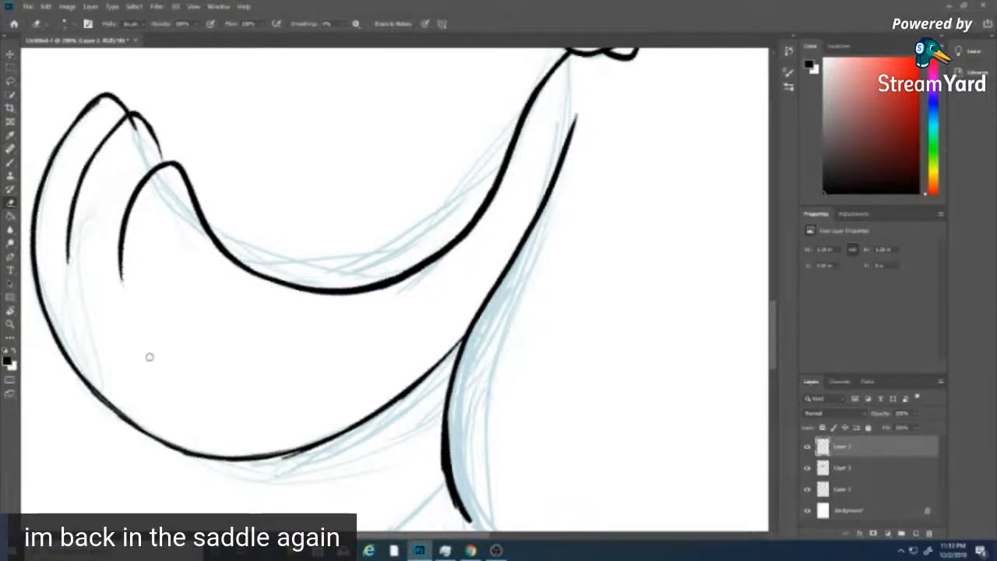
- Thicken the middle finger's tip and inner line, and erase the overlap with the outer finger
{"action": "key", "text": "b"}
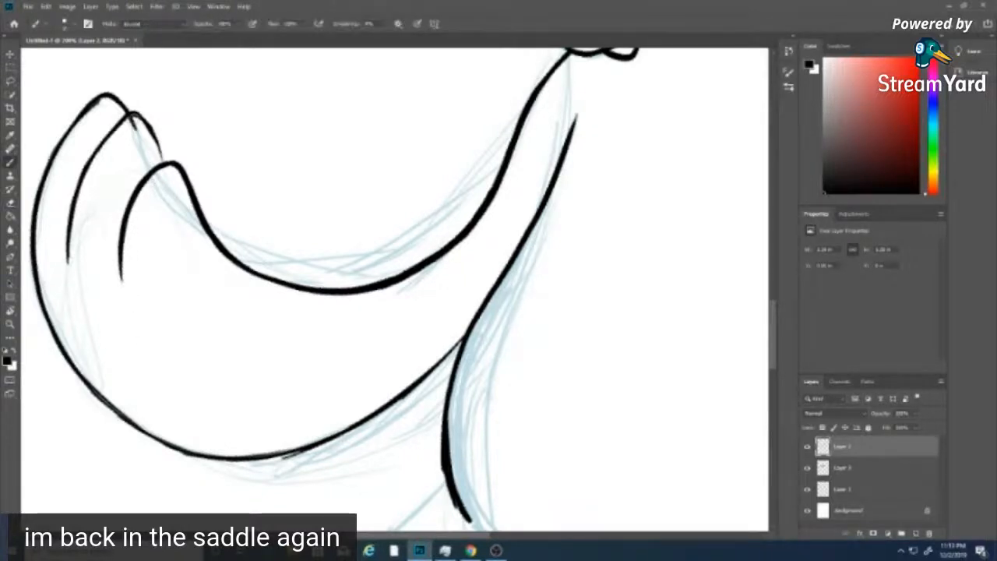
{"action": "left_click_drag", "start_coordinate": [124, 110], "coordinate": [164, 165]}
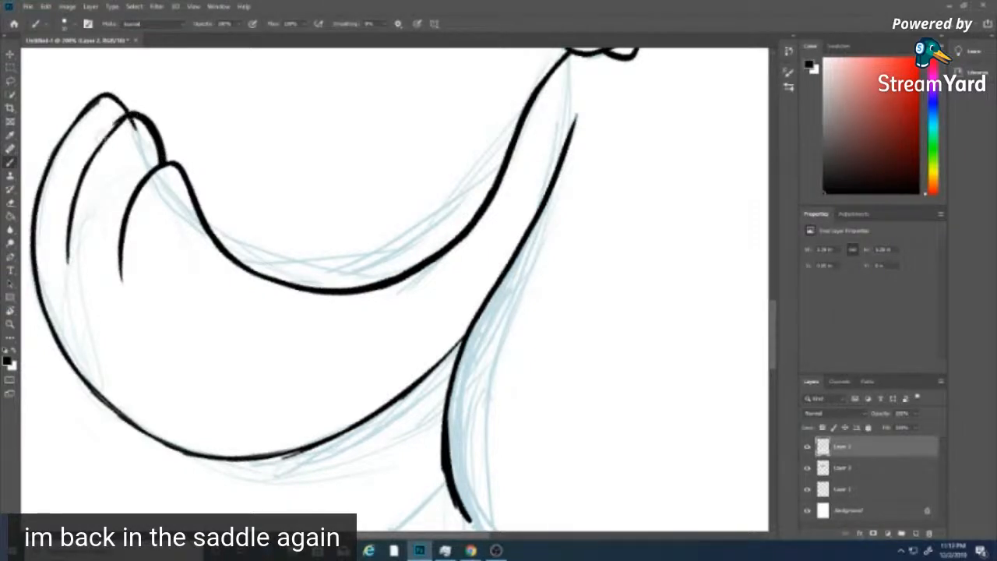
{"action": "mouse_move", "coordinate": [131, 113]}
{"action": "left_mouse_down"}
{"action": "mouse_move", "coordinate": [85, 160]}
{"action": "mouse_move", "coordinate": [113, 128]}
{"action": "mouse_move", "coordinate": [74, 199]}
{"action": "left_mouse_up"}
{"action": "left_click_drag", "start_coordinate": [87, 165], "coordinate": [70, 237]}
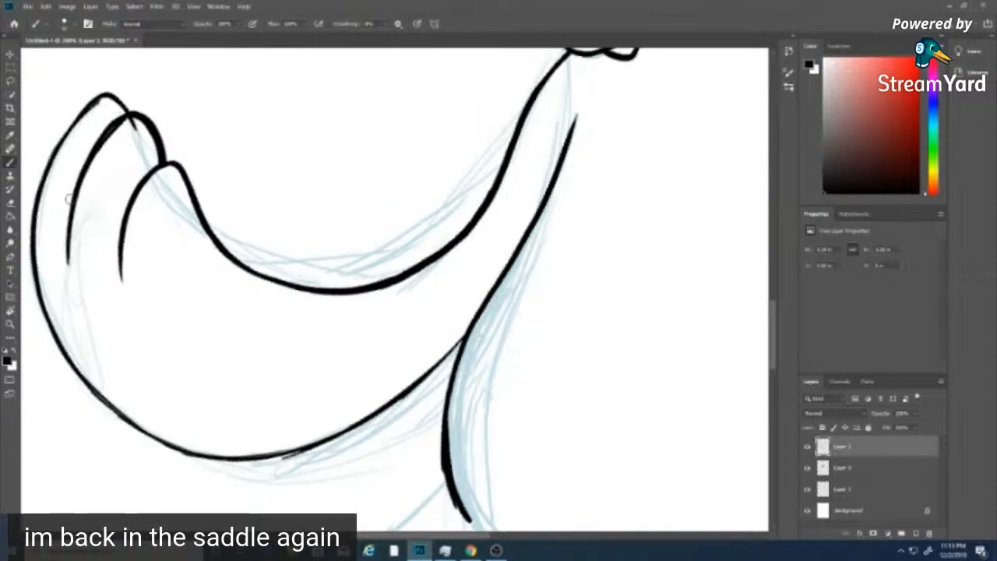
{"action": "key", "text": "e"}
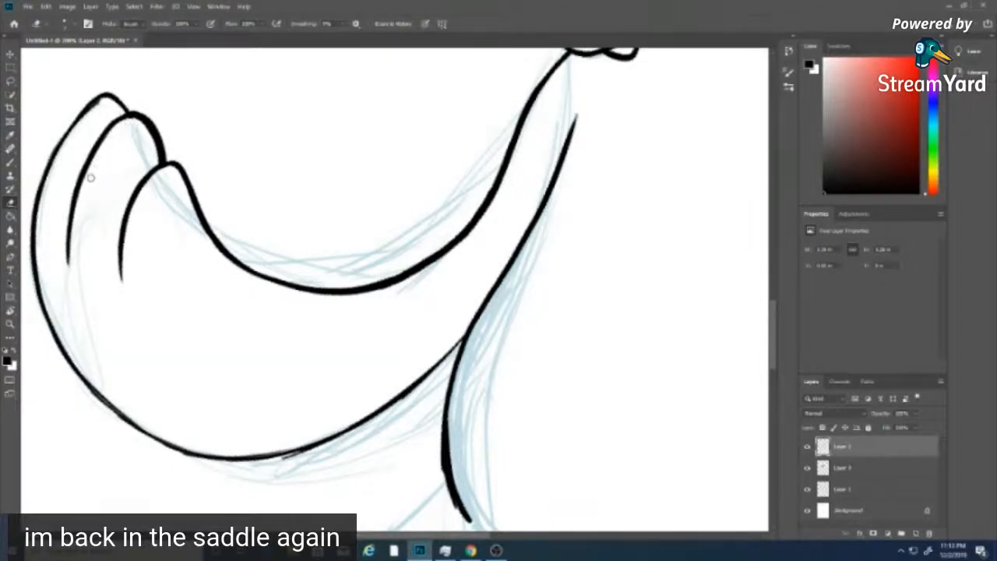
{"action": "key", "text": "b"}
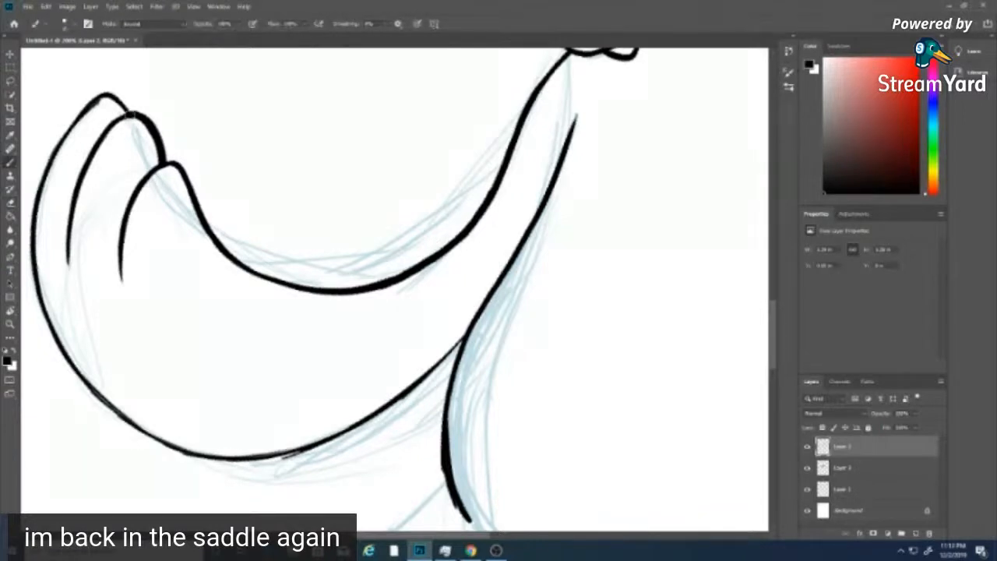
{"action": "mouse_move", "coordinate": [129, 117]}
{"action": "left_mouse_down"}
{"action": "mouse_move", "coordinate": [80, 179]}
{"action": "mouse_move", "coordinate": [96, 140]}
{"action": "mouse_move", "coordinate": [123, 117]}
{"action": "left_mouse_up"}
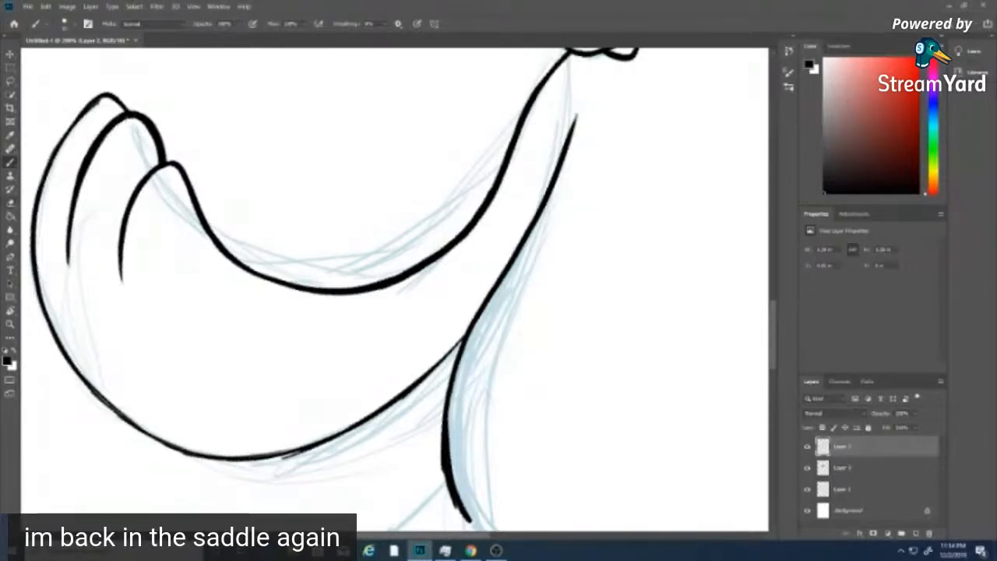
{"action": "key", "text": "e"}
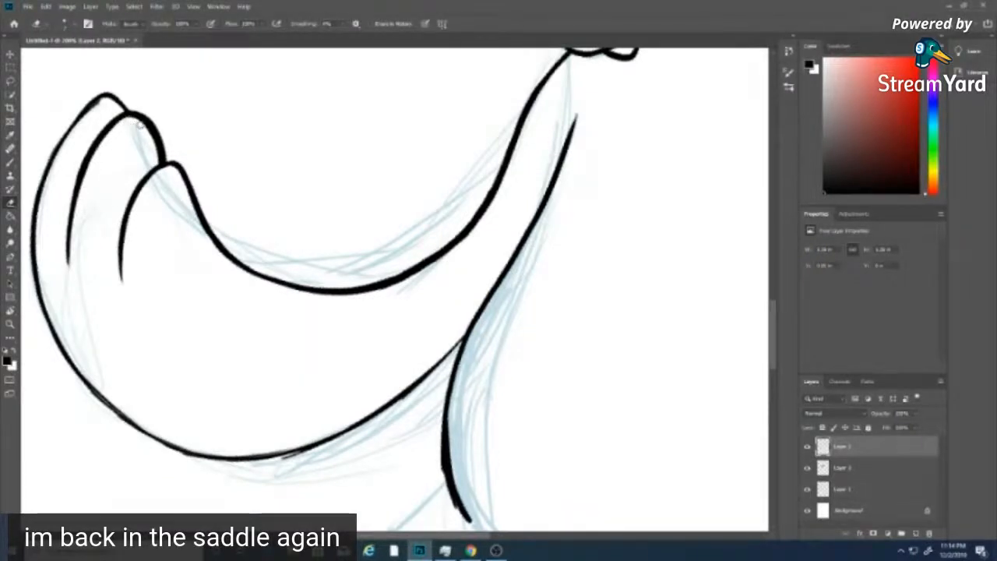
- Thicken the outer finger and the arm's outer curve down toward its lower edge, smoothing the line's rough spots
{"action": "key", "text": "b"}
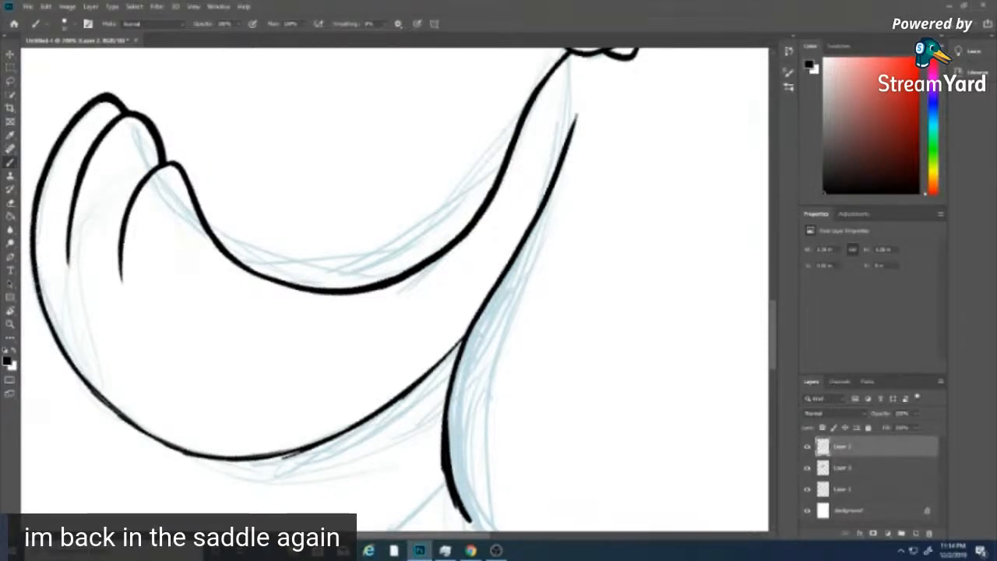
{"action": "left_click_drag", "start_coordinate": [37, 286], "coordinate": [48, 335]}
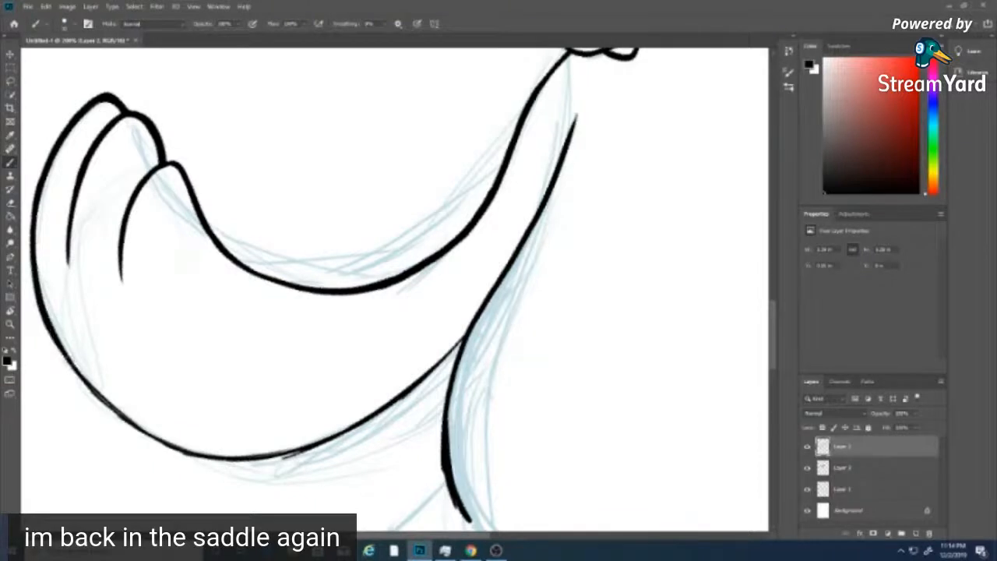
{"action": "left_click_drag", "start_coordinate": [47, 325], "coordinate": [76, 372]}
{"action": "left_click_drag", "start_coordinate": [45, 322], "coordinate": [74, 368]}
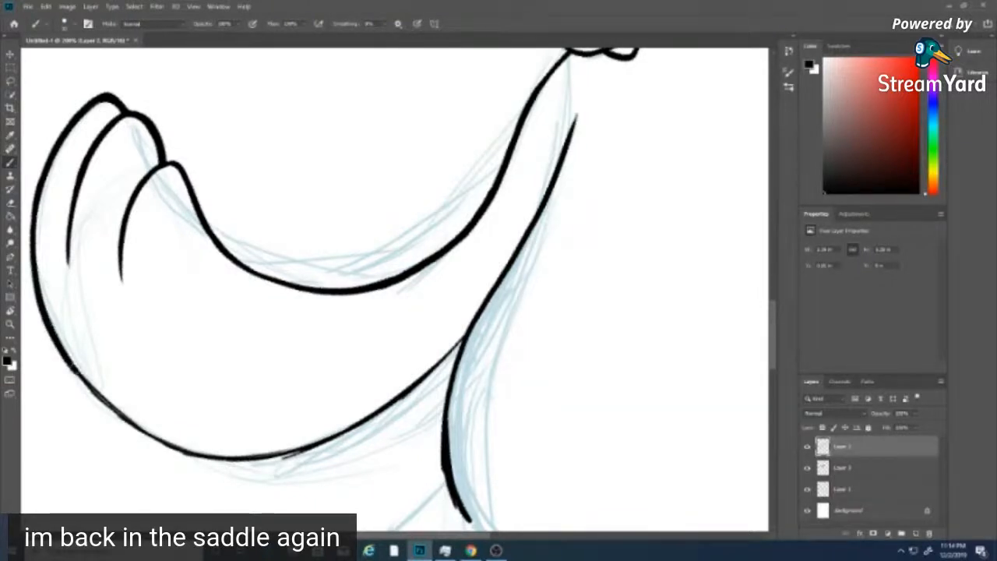
{"action": "left_click_drag", "start_coordinate": [77, 367], "coordinate": [118, 415]}
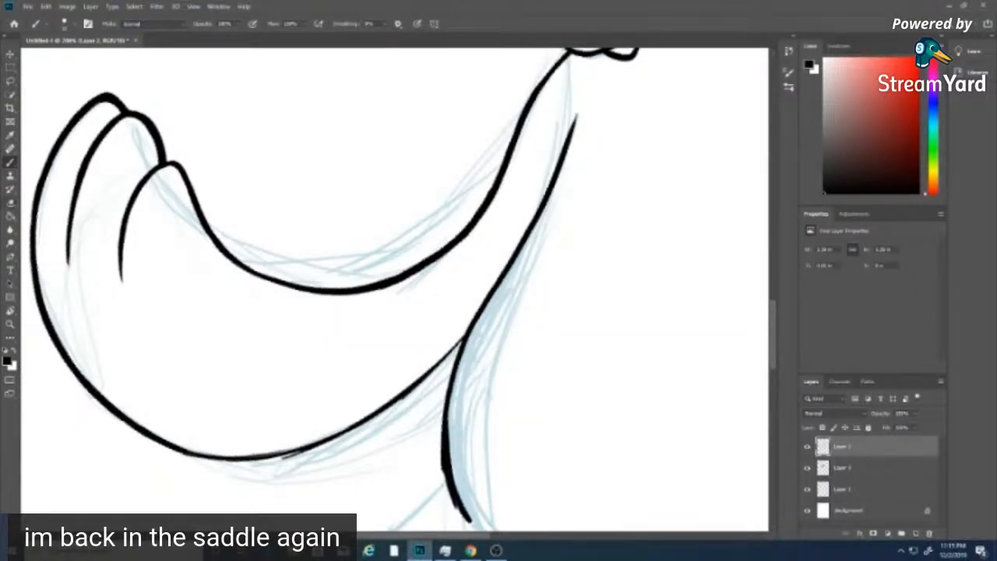
{"action": "key", "text": "e"}
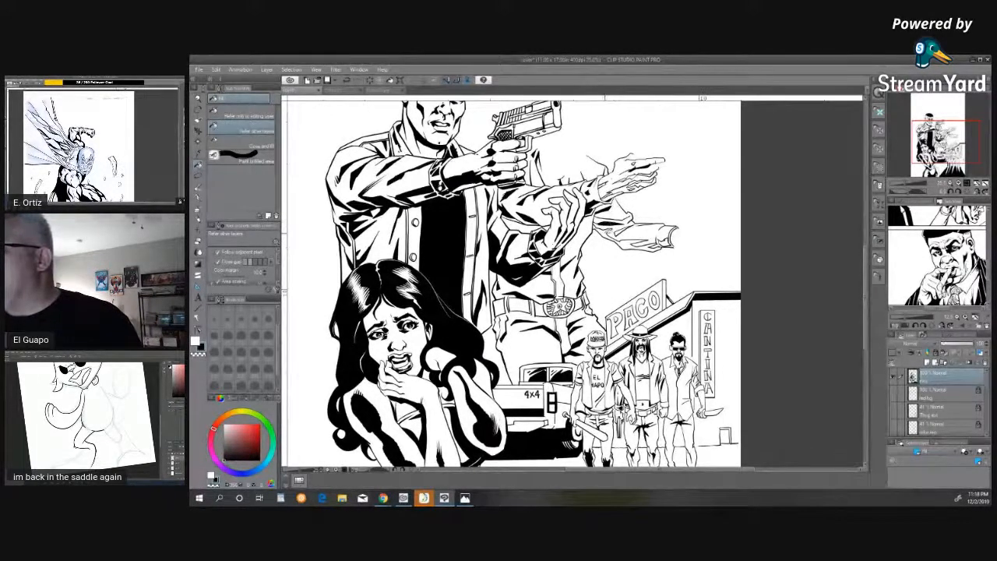
- Switch to Clip Studio Paint and fill the shadow under the pointing man's outstretched sleeve with black
{"action": "left_click", "coordinate": [615, 233]}
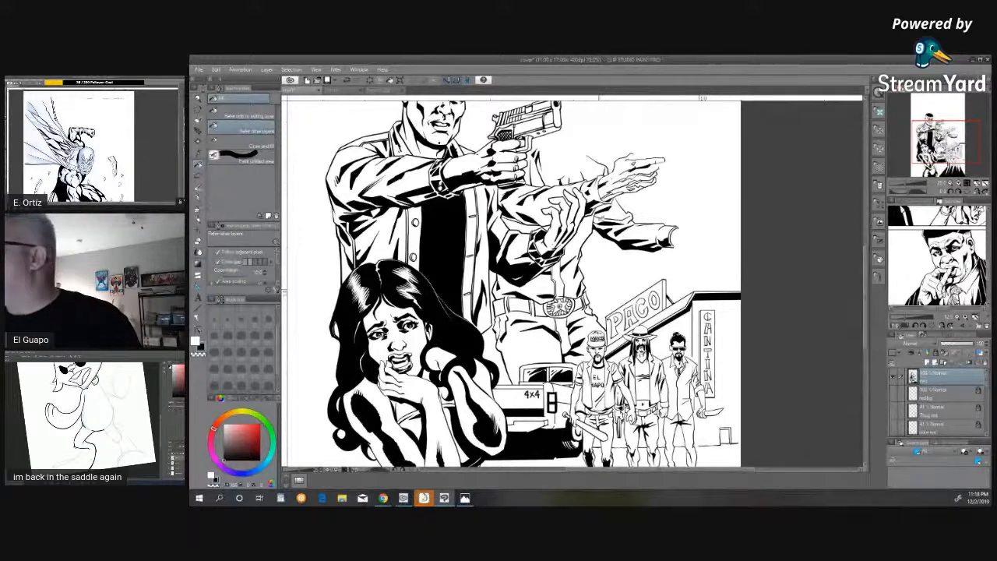
- Show the red sketch layer with the pointing man's hat, face, revolver and open hand on the cantina cover
{"action": "left_click", "coordinate": [959, 183]}
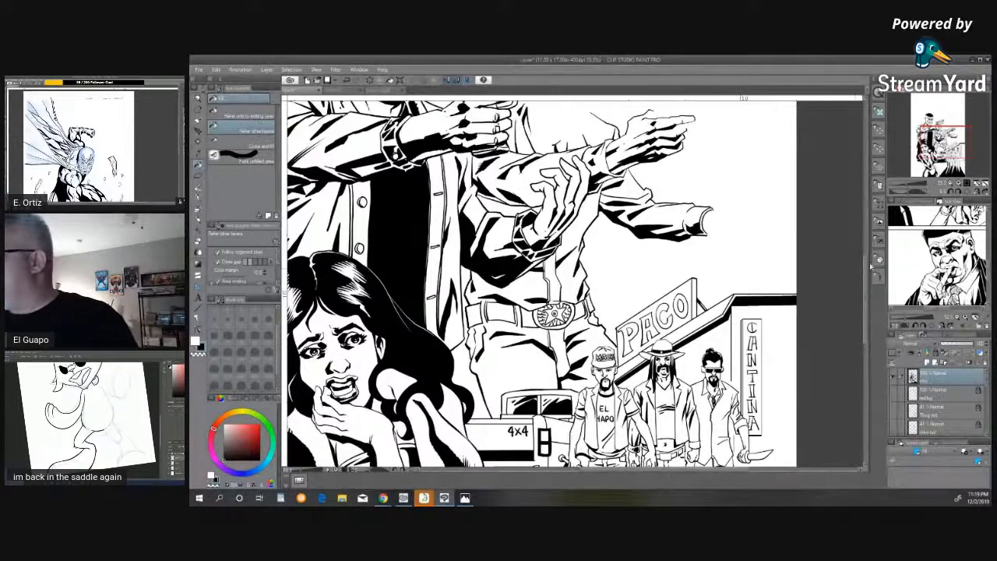
{"action": "left_click_drag", "start_coordinate": [865, 282], "coordinate": [861, 315]}
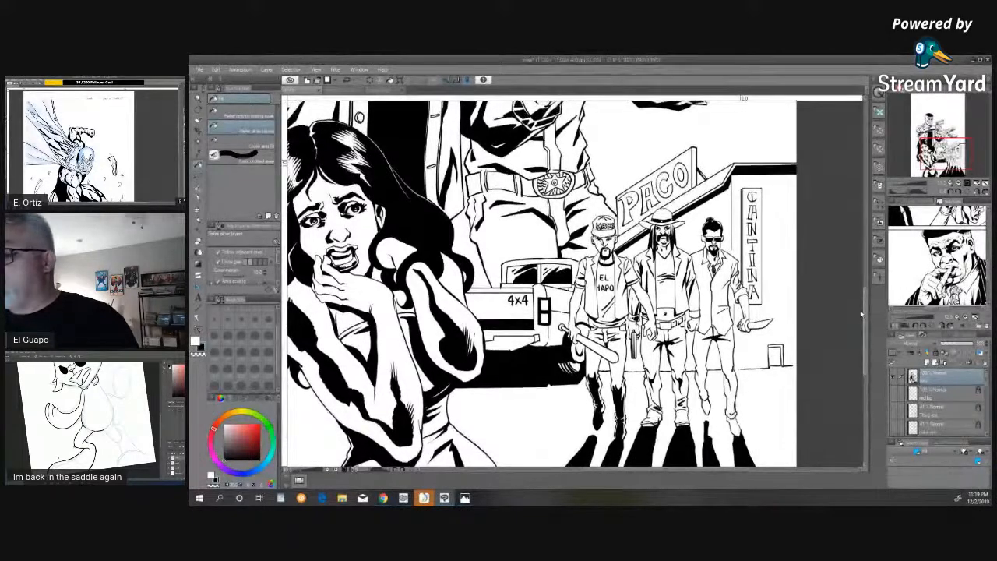
{"action": "left_click_drag", "start_coordinate": [862, 315], "coordinate": [842, 265]}
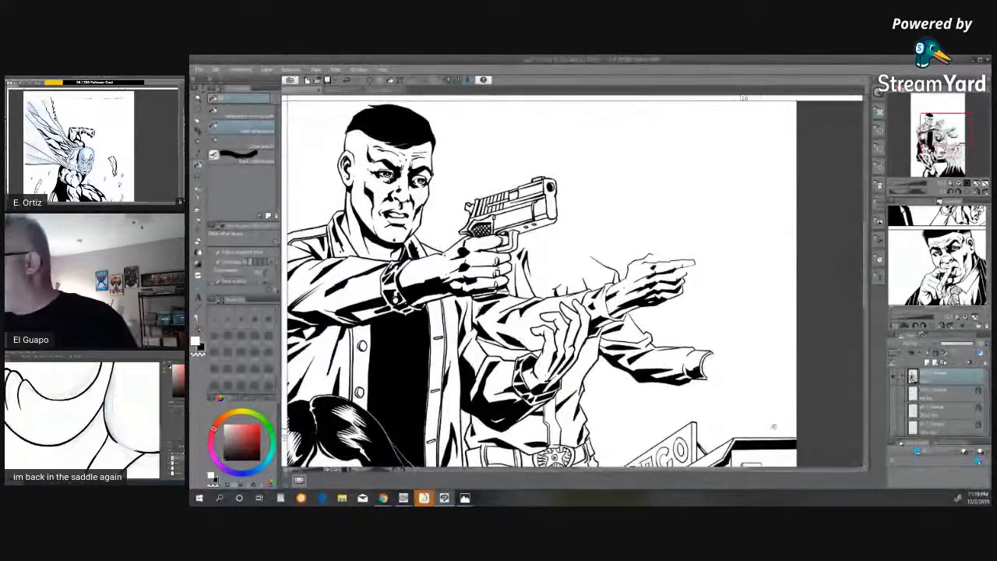
{"action": "left_click", "coordinate": [894, 413]}
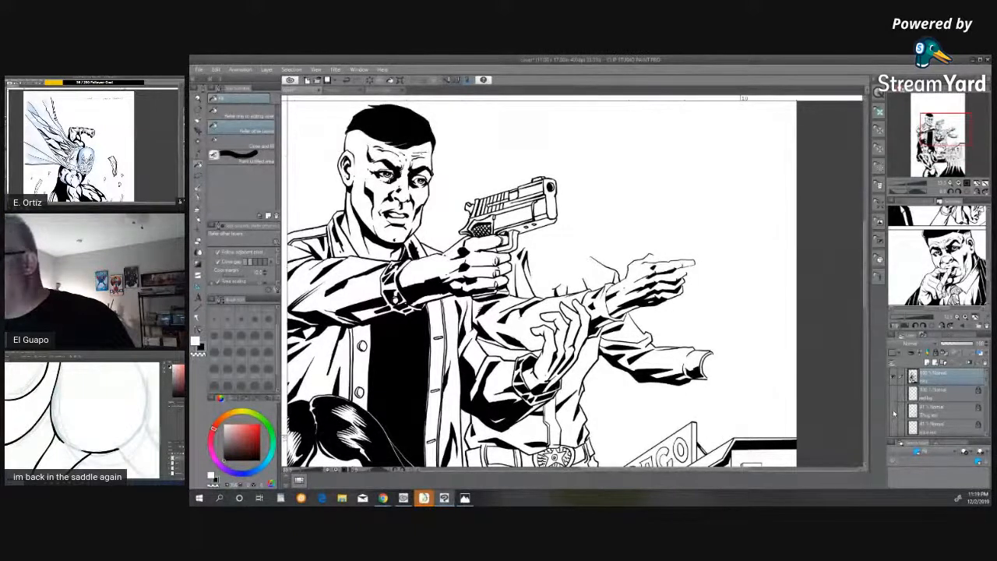
{"action": "left_click", "coordinate": [894, 414]}
{"action": "left_click", "coordinate": [893, 428]}
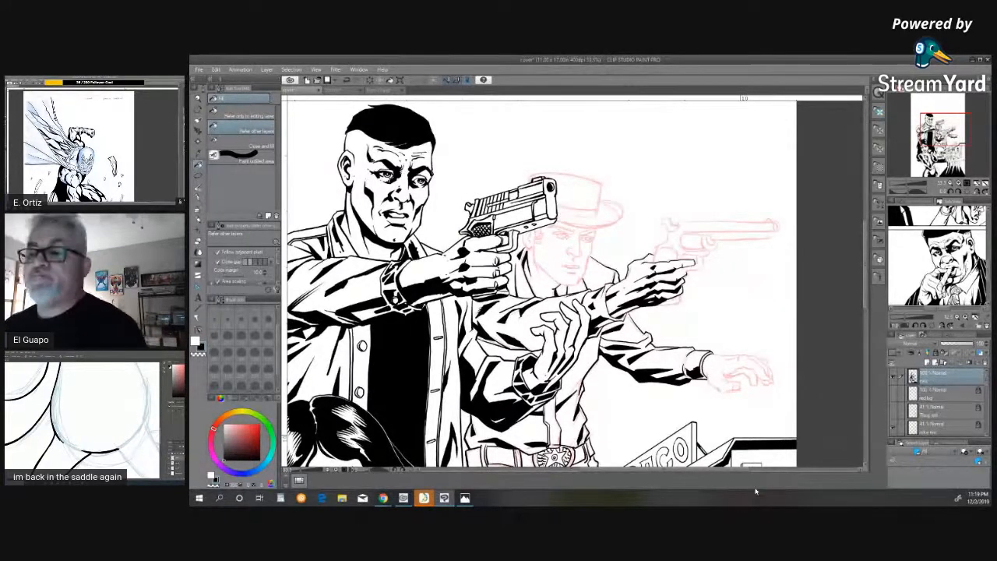
- Ink the hatted man's eye nearest the pistol and its eyebrow over the red sketch with the Real G-Pen
{"action": "left_click", "coordinate": [201, 220]}
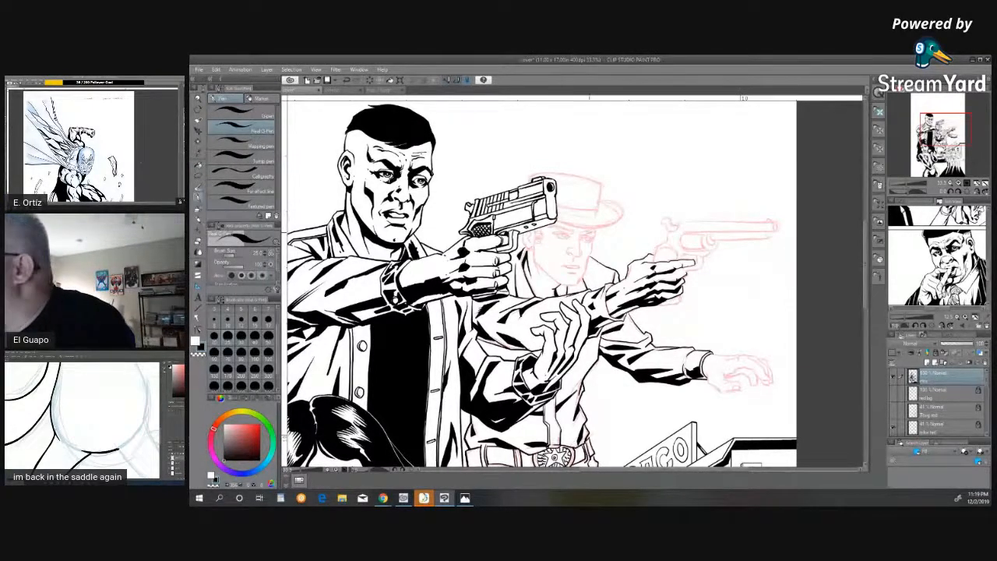
{"action": "key", "text": "ctrl+plus"}
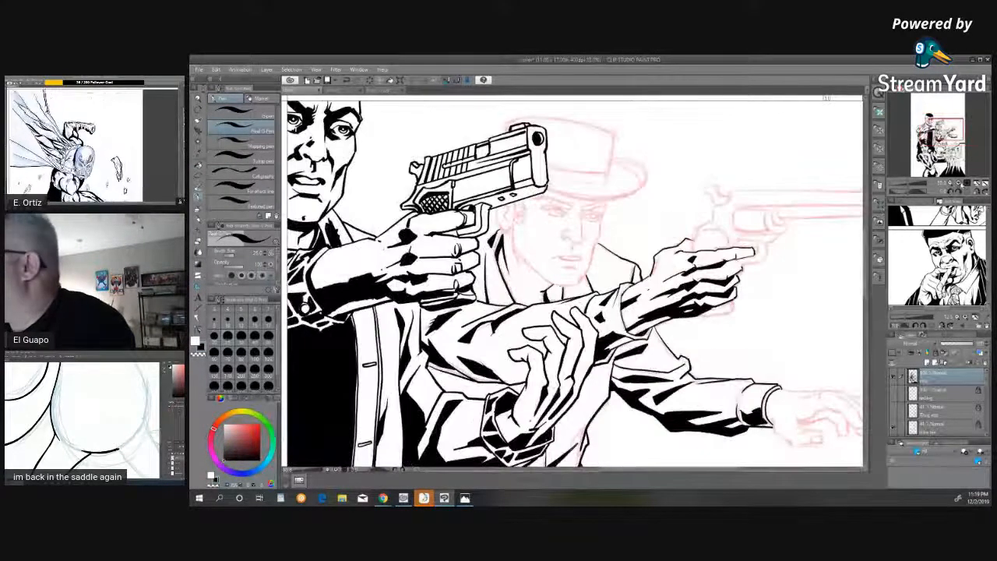
{"action": "key", "text": "ctrl+plus"}
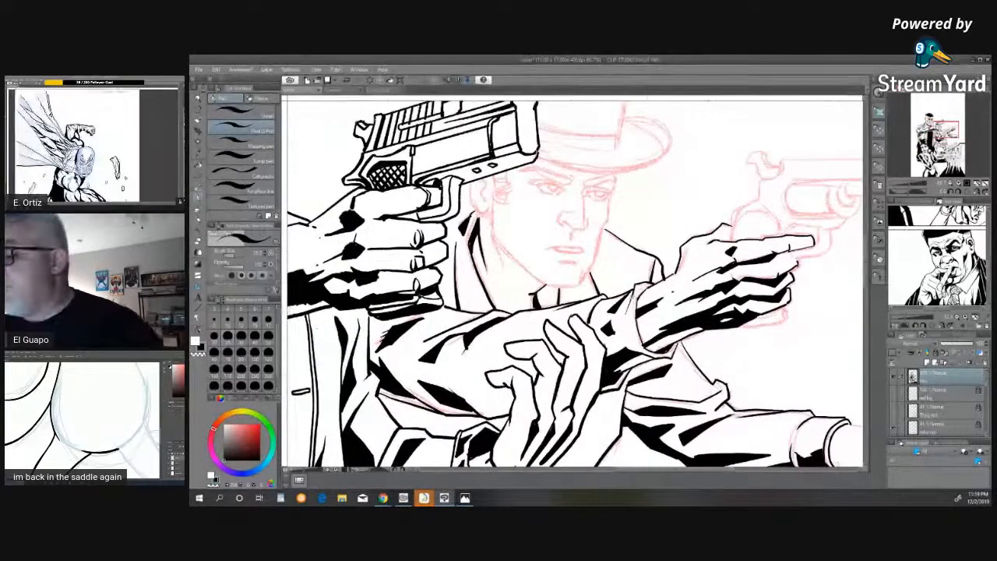
{"action": "left_click_drag", "start_coordinate": [650, 249], "coordinate": [638, 292]}
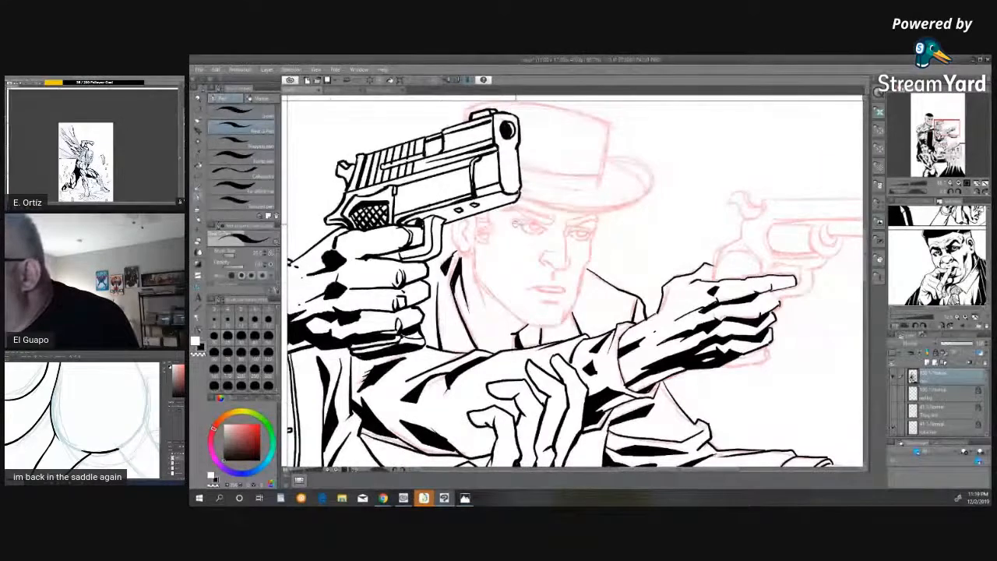
{"action": "mouse_move", "coordinate": [516, 226]}
{"action": "left_mouse_down"}
{"action": "mouse_move", "coordinate": [544, 222]}
{"action": "mouse_move", "coordinate": [535, 232]}
{"action": "left_mouse_up"}
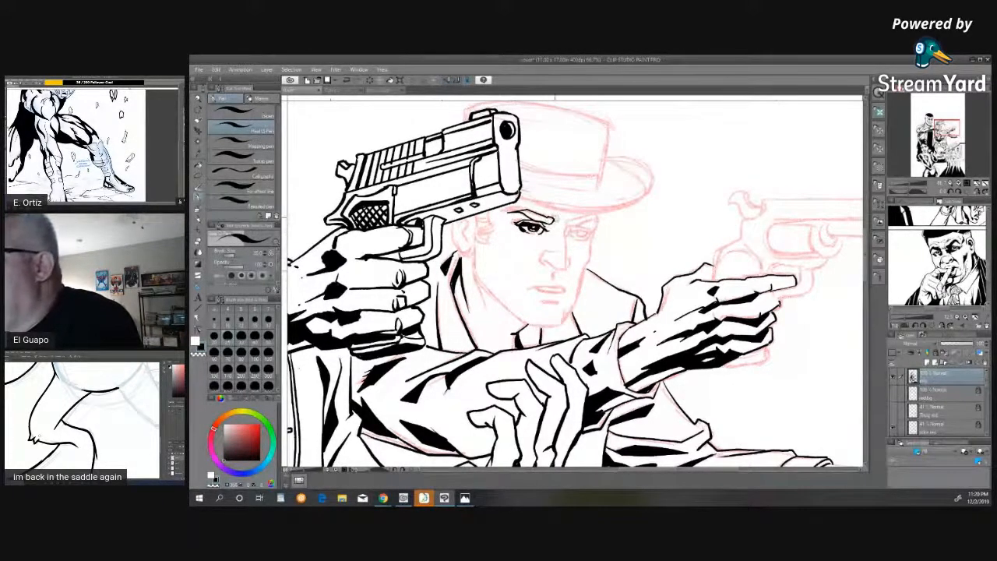
{"action": "left_click_drag", "start_coordinate": [554, 216], "coordinate": [550, 224]}
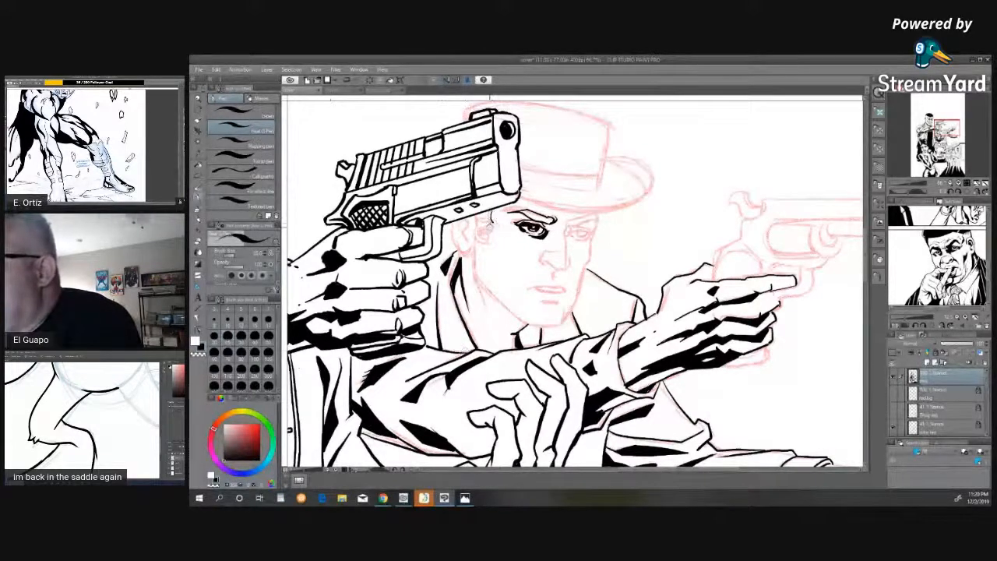
- Ink the hatted man's sideburn and ear beside the pistol, plus his nose, mouth and far eye, over the red sketch
{"action": "mouse_move", "coordinate": [494, 223]}
{"action": "left_mouse_down"}
{"action": "mouse_move", "coordinate": [474, 228]}
{"action": "mouse_move", "coordinate": [489, 232]}
{"action": "mouse_move", "coordinate": [472, 247]}
{"action": "mouse_move", "coordinate": [486, 243]}
{"action": "left_mouse_up"}
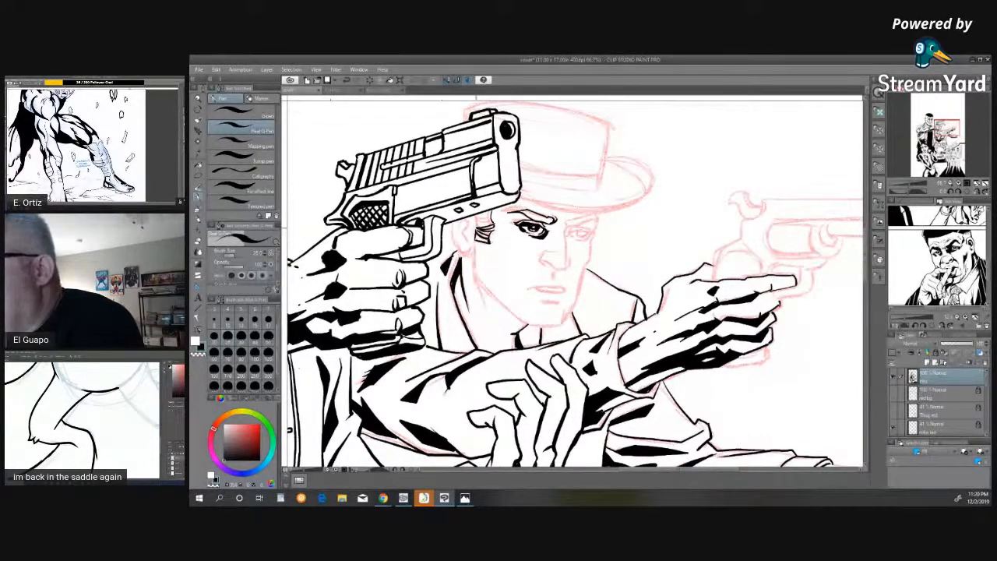
{"action": "left_click_drag", "start_coordinate": [467, 218], "coordinate": [462, 227]}
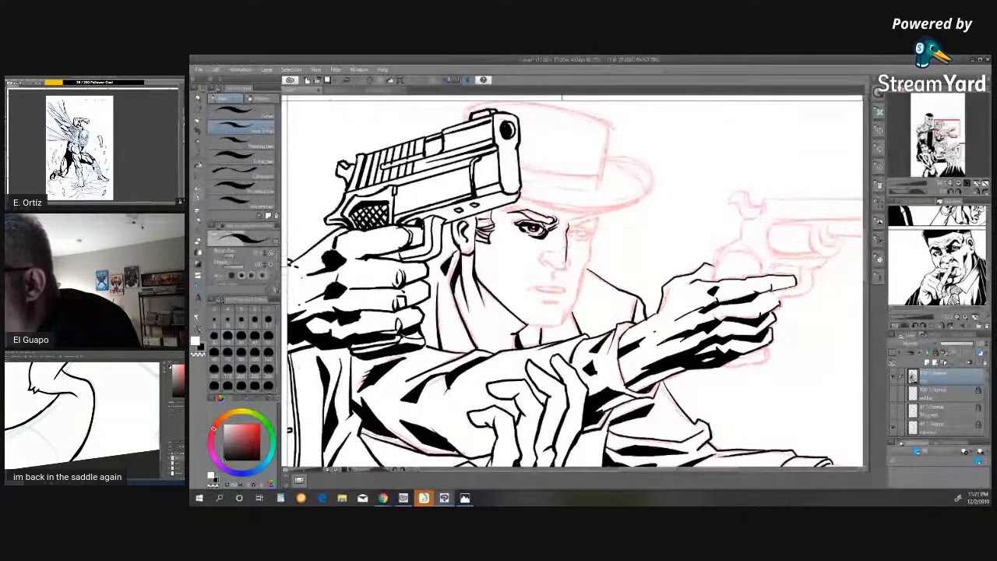
{"action": "left_click_drag", "start_coordinate": [543, 255], "coordinate": [546, 266]}
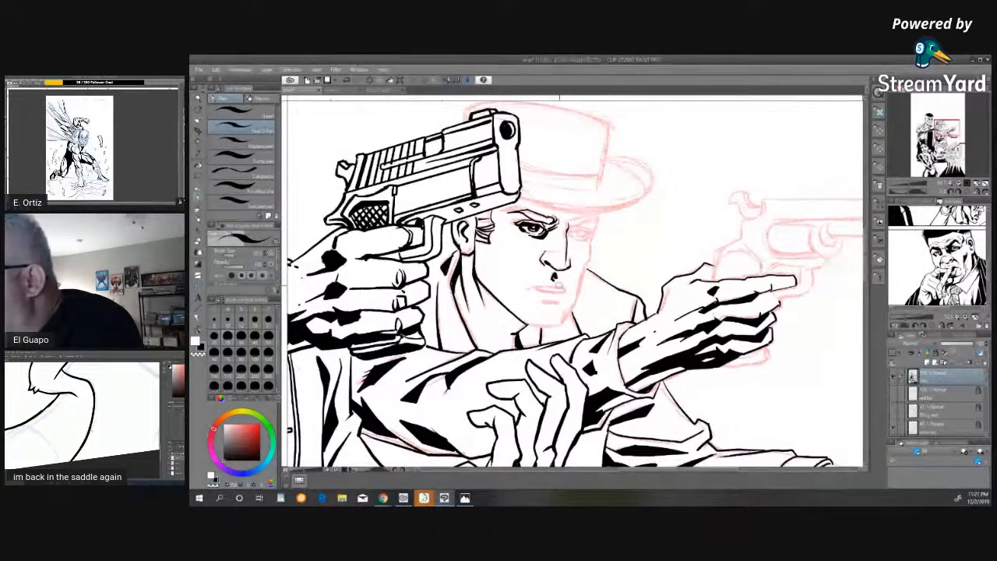
{"action": "mouse_move", "coordinate": [536, 285]}
{"action": "left_mouse_down"}
{"action": "mouse_move", "coordinate": [566, 290]}
{"action": "mouse_move", "coordinate": [547, 292]}
{"action": "mouse_move", "coordinate": [567, 292]}
{"action": "mouse_move", "coordinate": [567, 304]}
{"action": "left_mouse_up"}
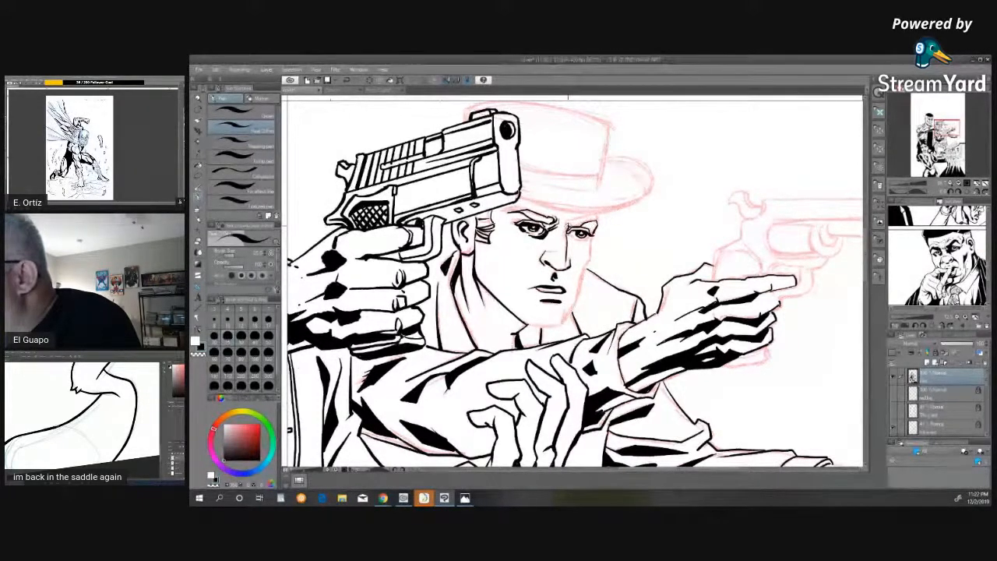
{"action": "mouse_move", "coordinate": [569, 221]}
{"action": "left_mouse_down"}
{"action": "mouse_move", "coordinate": [595, 215]}
{"action": "mouse_move", "coordinate": [597, 224]}
{"action": "left_mouse_up"}
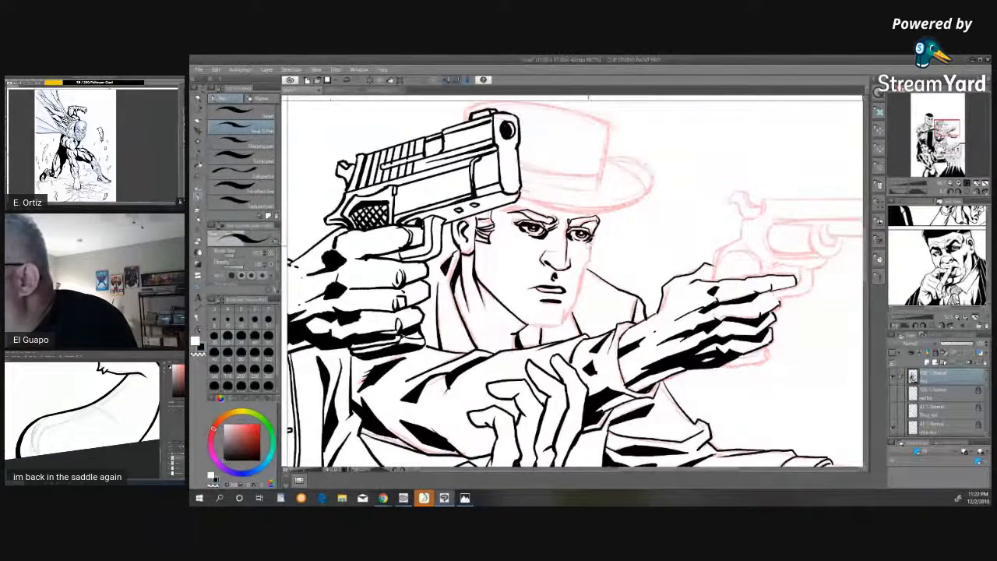
- Ink the far side of the hatted man's face down to the chin, with cheek creases and the black shadow at his collar
{"action": "mouse_move", "coordinate": [592, 238]}
{"action": "left_mouse_down"}
{"action": "mouse_move", "coordinate": [577, 304]}
{"action": "mouse_move", "coordinate": [559, 325]}
{"action": "mouse_move", "coordinate": [531, 323]}
{"action": "mouse_move", "coordinate": [563, 324]}
{"action": "mouse_move", "coordinate": [561, 333]}
{"action": "left_mouse_up"}
{"action": "left_click_drag", "start_coordinate": [584, 265], "coordinate": [581, 270]}
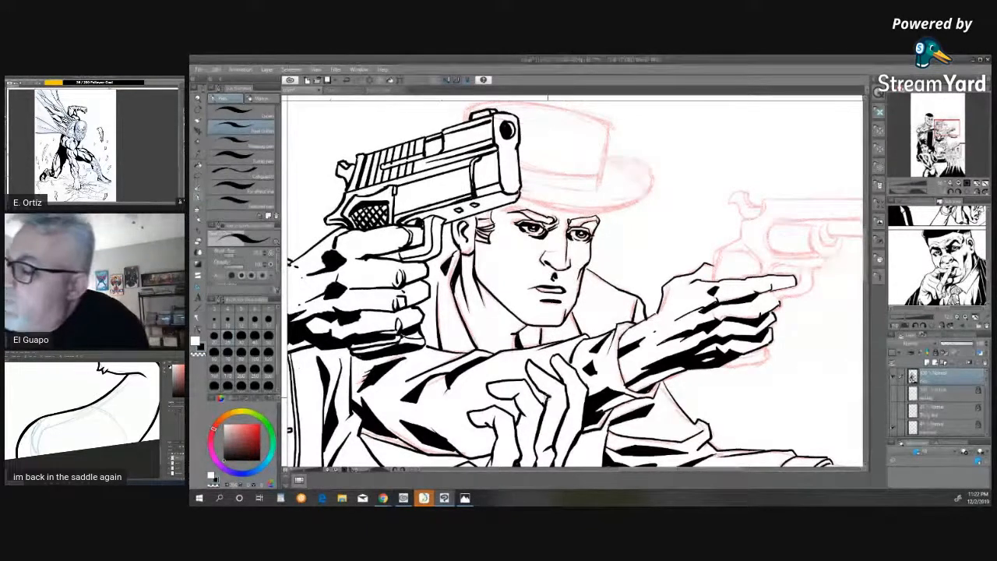
{"action": "left_click_drag", "start_coordinate": [548, 251], "coordinate": [556, 255]}
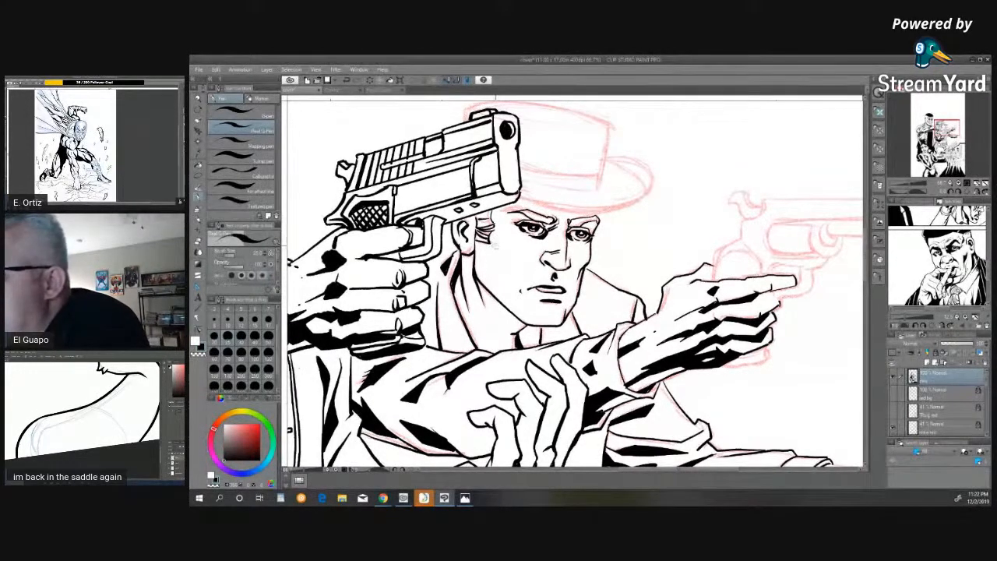
{"action": "left_click_drag", "start_coordinate": [494, 244], "coordinate": [510, 297]}
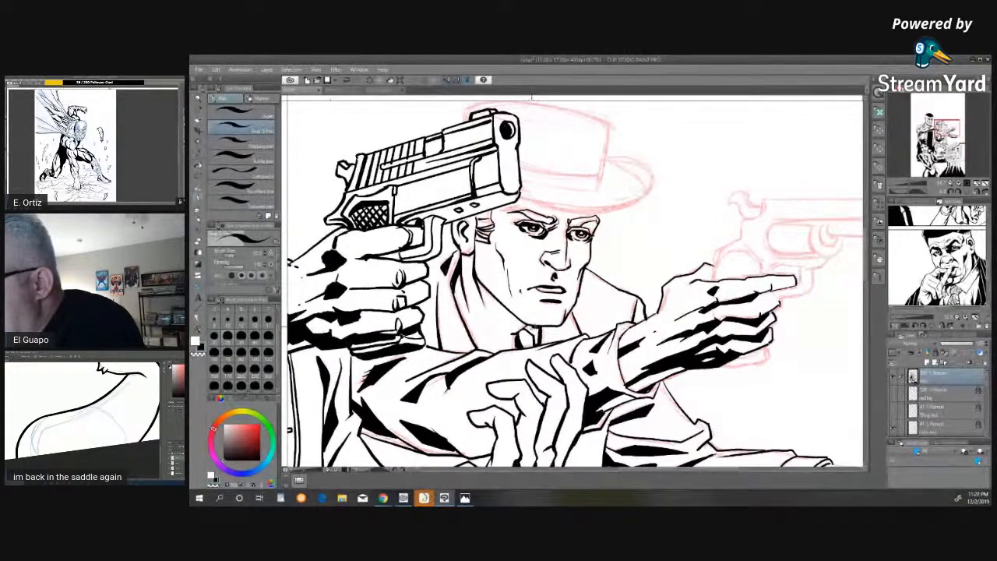
{"action": "left_click_drag", "start_coordinate": [533, 327], "coordinate": [537, 343]}
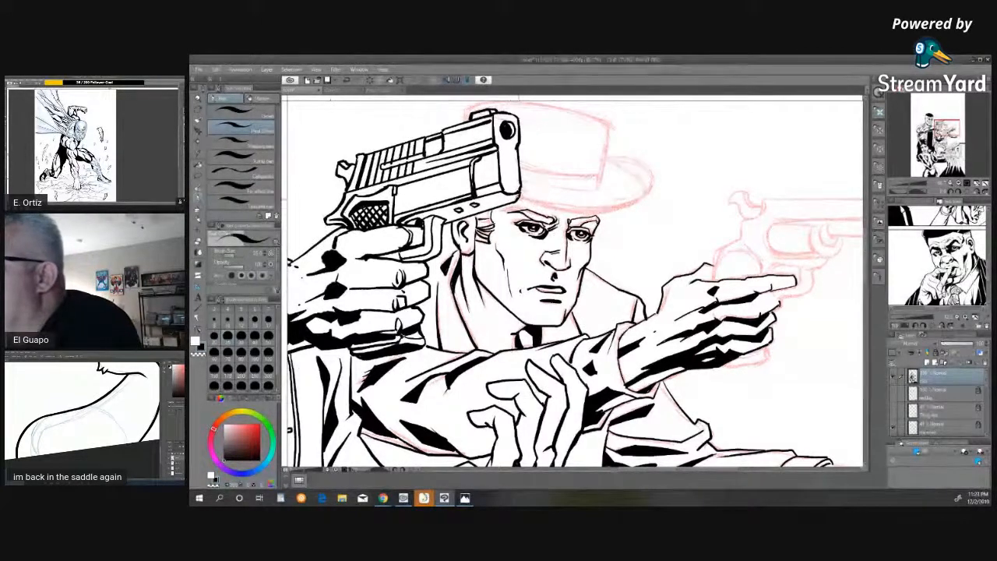
- Ink the outline of the man's hat over the red sketch: the curved brim and the crown with its base, side and top
{"action": "mouse_move", "coordinate": [515, 194]}
{"action": "left_mouse_down"}
{"action": "mouse_move", "coordinate": [584, 221]}
{"action": "mouse_move", "coordinate": [653, 187]}
{"action": "mouse_move", "coordinate": [651, 173]}
{"action": "mouse_move", "coordinate": [604, 156]}
{"action": "left_mouse_up"}
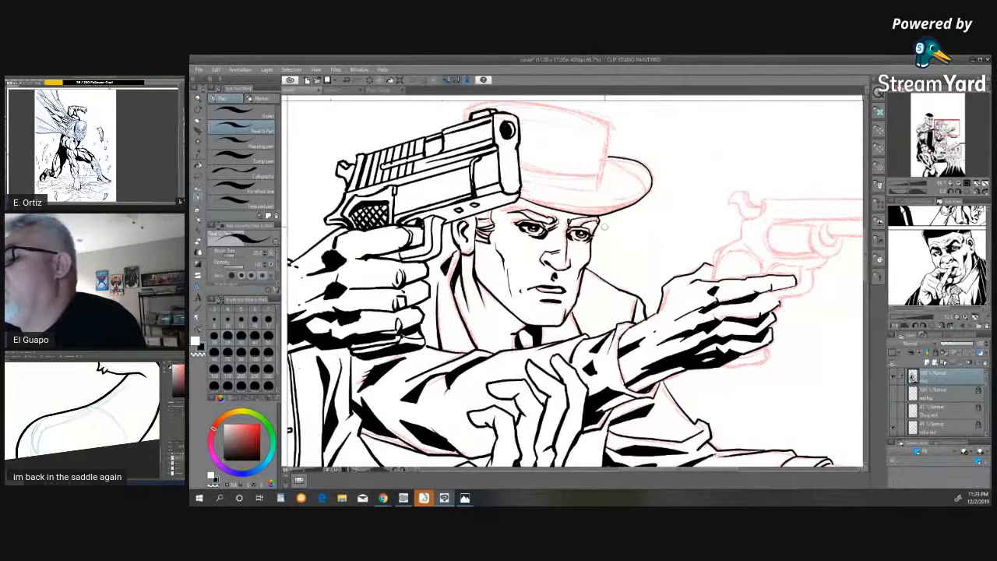
{"action": "mouse_move", "coordinate": [517, 181]}
{"action": "left_mouse_down"}
{"action": "mouse_move", "coordinate": [582, 189]}
{"action": "mouse_move", "coordinate": [606, 176]}
{"action": "left_mouse_up"}
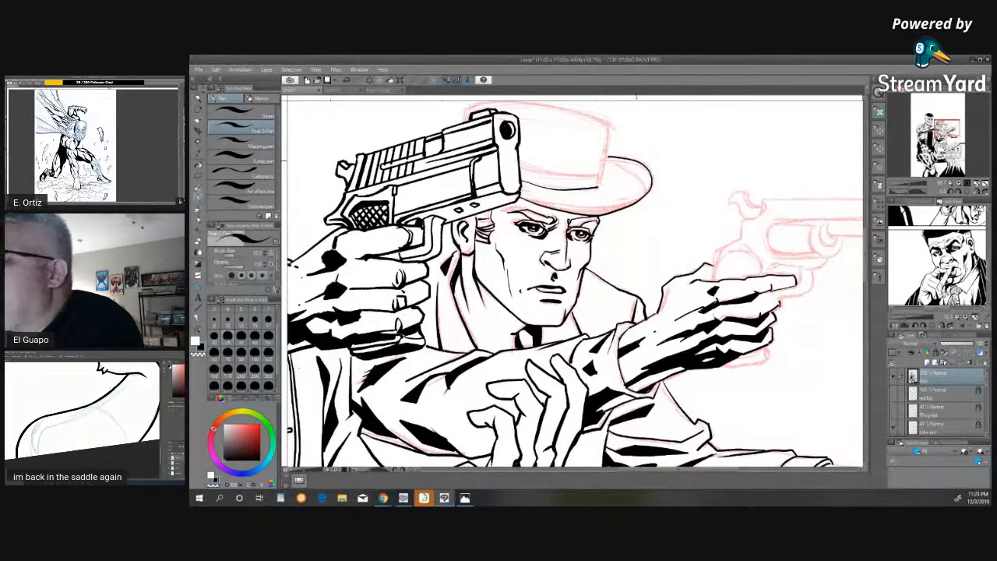
{"action": "key", "text": "ctrl+z"}
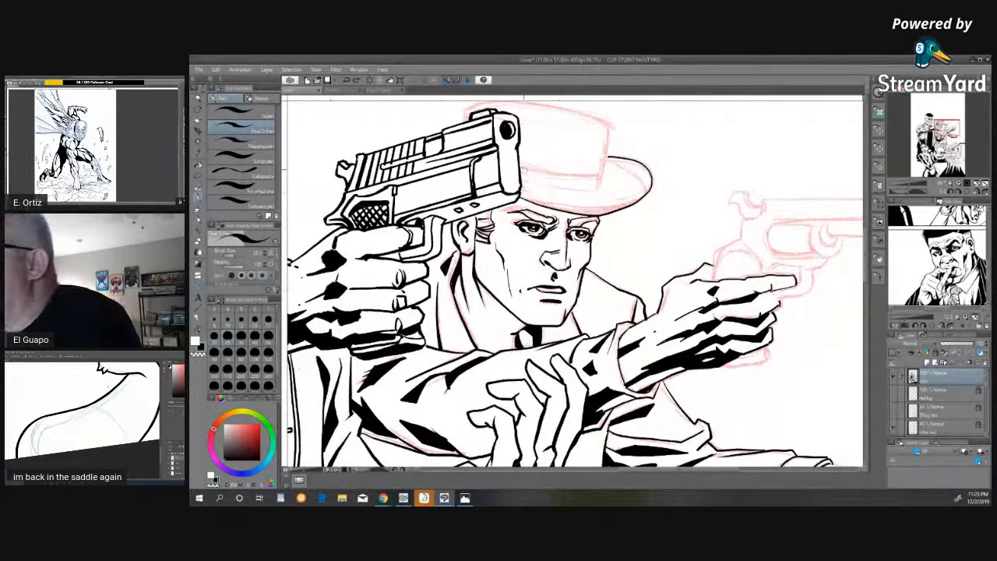
{"action": "left_click_drag", "start_coordinate": [523, 173], "coordinate": [600, 183]}
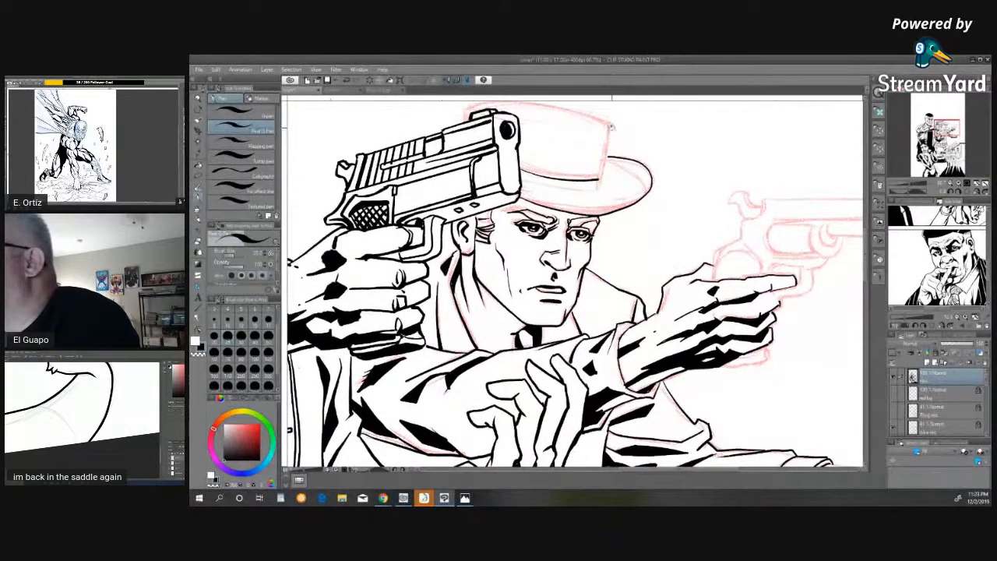
{"action": "mouse_move", "coordinate": [612, 131]}
{"action": "left_mouse_down"}
{"action": "mouse_move", "coordinate": [604, 174]}
{"action": "mouse_move", "coordinate": [595, 179]}
{"action": "left_mouse_up"}
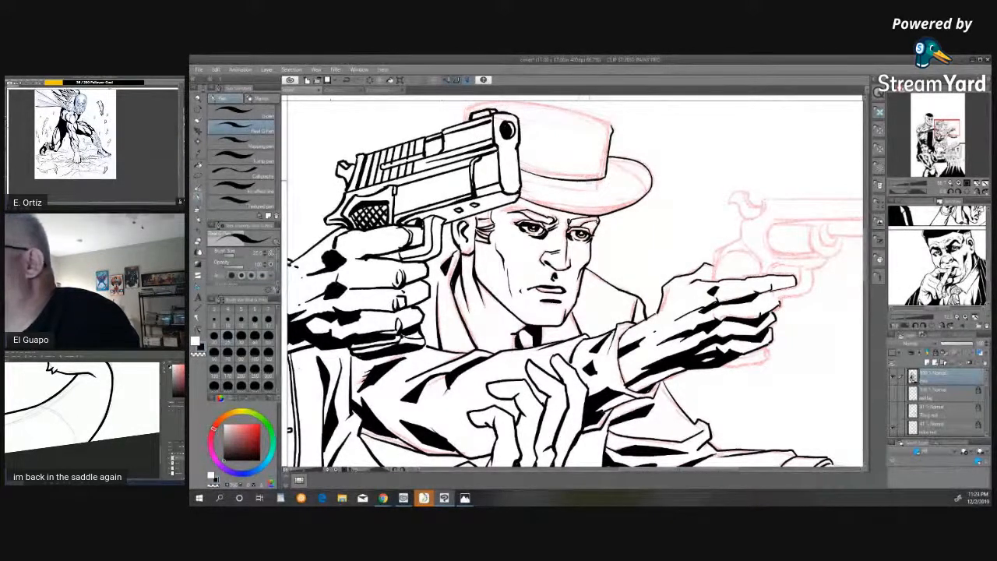
{"action": "scroll", "coordinate": [716, 229], "scroll_direction": "up", "scroll_amount": 3}
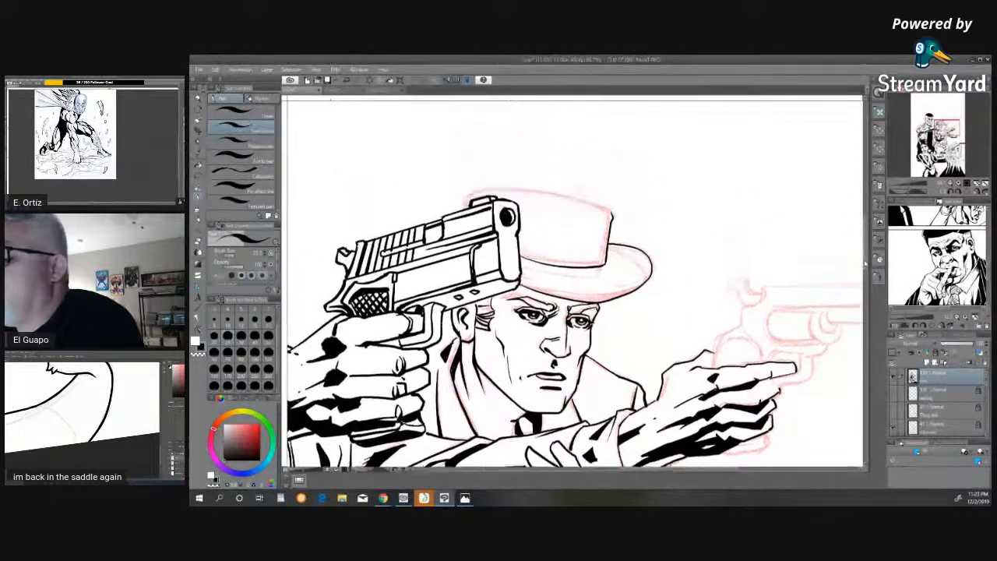
{"action": "mouse_move", "coordinate": [467, 212]}
{"action": "left_mouse_down"}
{"action": "mouse_move", "coordinate": [466, 195]}
{"action": "mouse_move", "coordinate": [489, 190]}
{"action": "mouse_move", "coordinate": [611, 217]}
{"action": "left_mouse_up"}
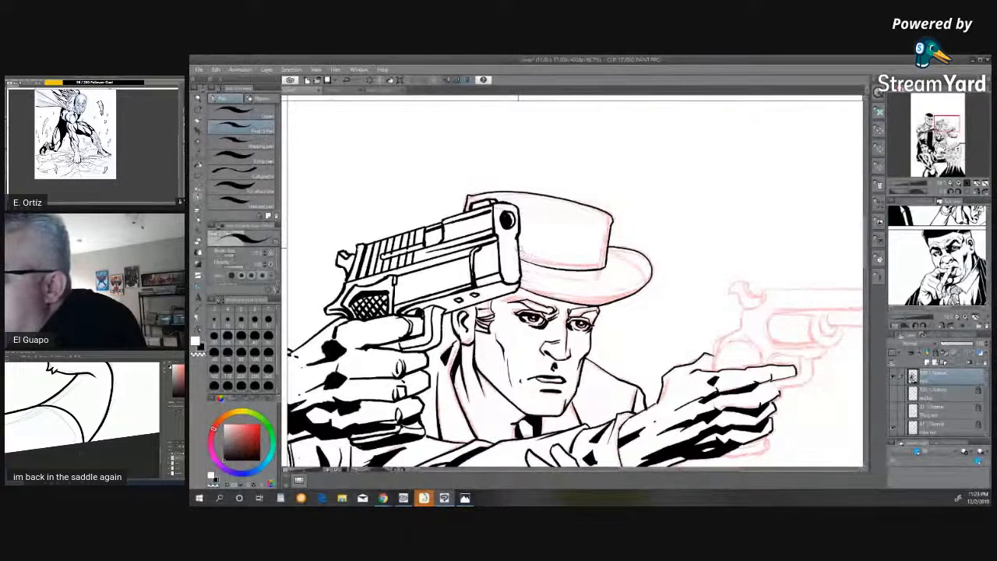
- Ink the hatband with a black fill broken by highlights, and add the brim's inner edge and crease strokes on the crown
{"action": "left_click_drag", "start_coordinate": [518, 248], "coordinate": [609, 262]}
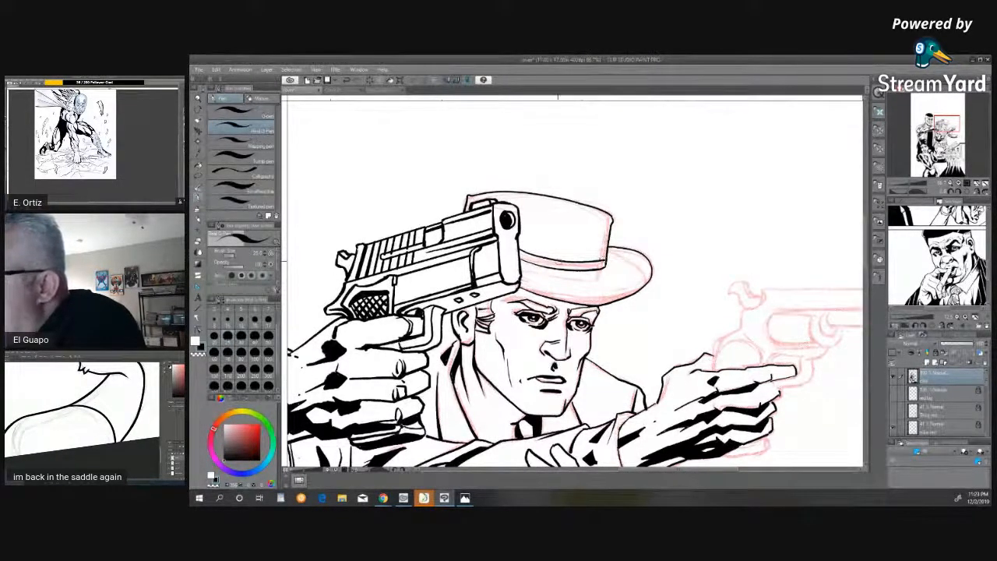
{"action": "left_click_drag", "start_coordinate": [556, 261], "coordinate": [605, 261]}
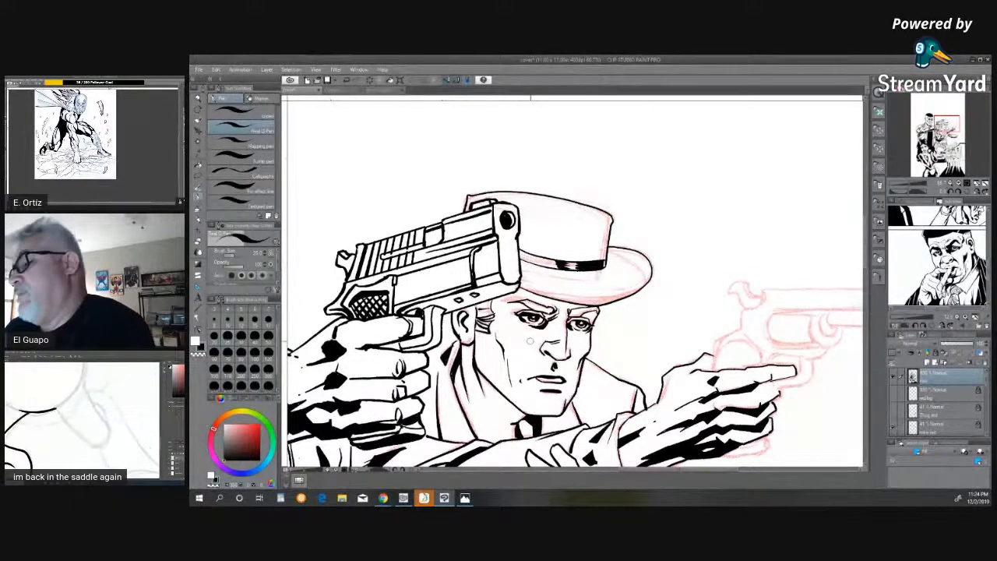
{"action": "mouse_move", "coordinate": [516, 282]}
{"action": "left_mouse_down"}
{"action": "mouse_move", "coordinate": [584, 300]}
{"action": "mouse_move", "coordinate": [624, 293]}
{"action": "mouse_move", "coordinate": [653, 265]}
{"action": "left_mouse_up"}
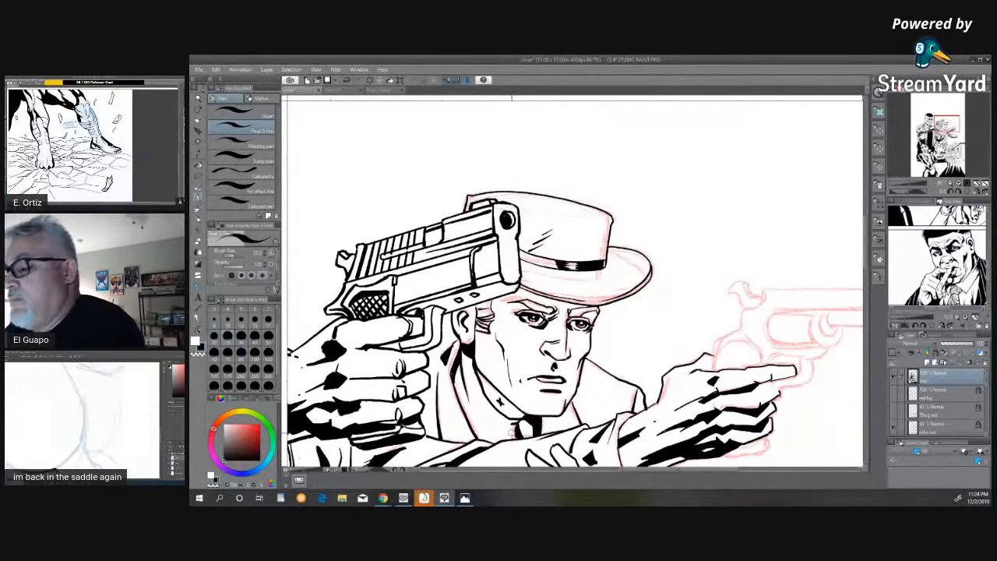
- Ink the curved rear edge of the revolver's frame in front of the hammer over the red sketch
{"action": "scroll", "coordinate": [862, 277], "scroll_direction": "down", "scroll_amount": 3}
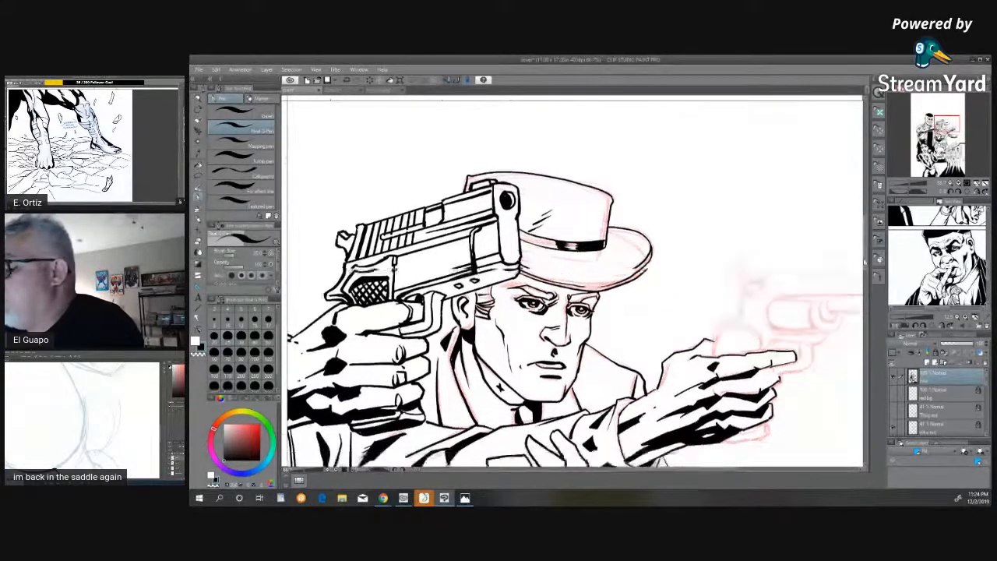
{"action": "scroll", "coordinate": [862, 276], "scroll_direction": "down", "scroll_amount": 2}
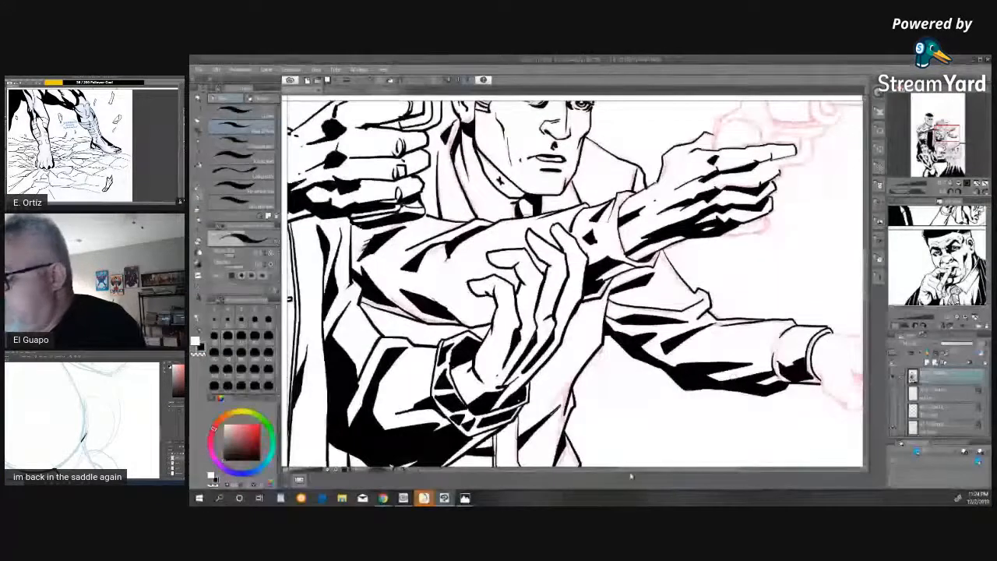
{"action": "scroll", "coordinate": [634, 473], "scroll_direction": "right", "scroll_amount": 5}
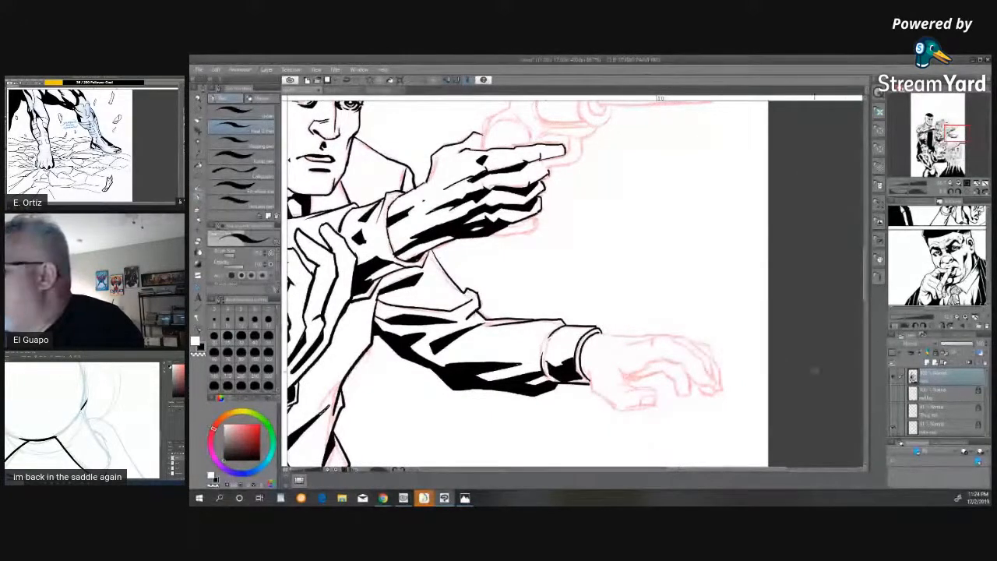
{"action": "scroll", "coordinate": [860, 288], "scroll_direction": "up", "scroll_amount": 3}
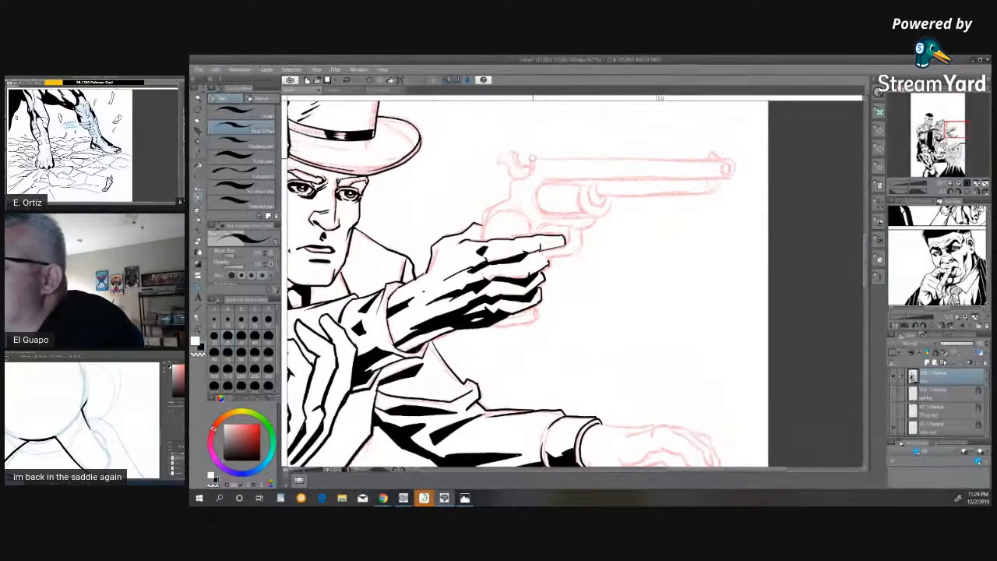
{"action": "left_click_drag", "start_coordinate": [531, 162], "coordinate": [508, 198]}
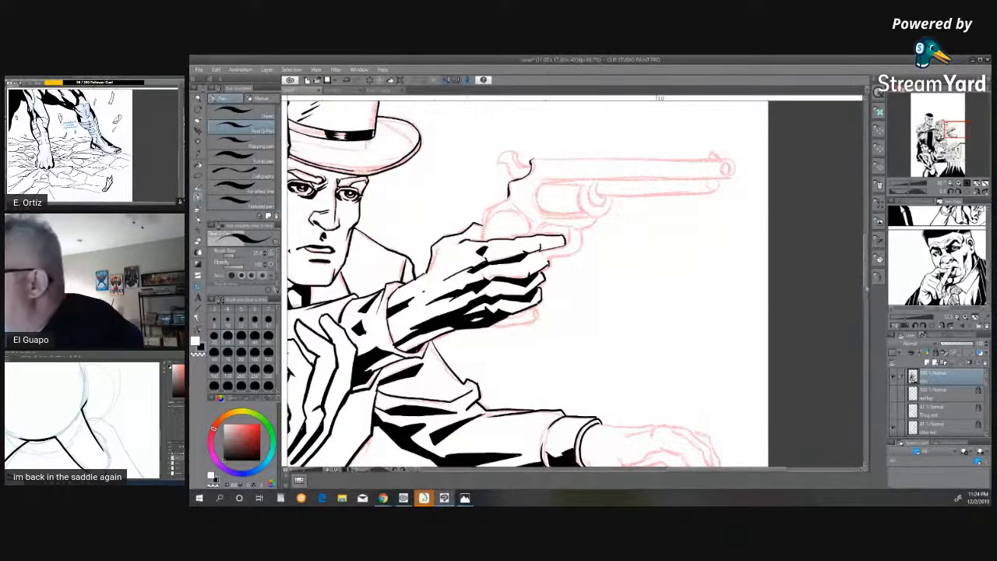
- Ink the outstretched open hand below the revolver, outlining the palm, thumb and all curled fingers from the cuff outward
{"action": "scroll", "coordinate": [867, 290], "scroll_direction": "down", "scroll_amount": 3}
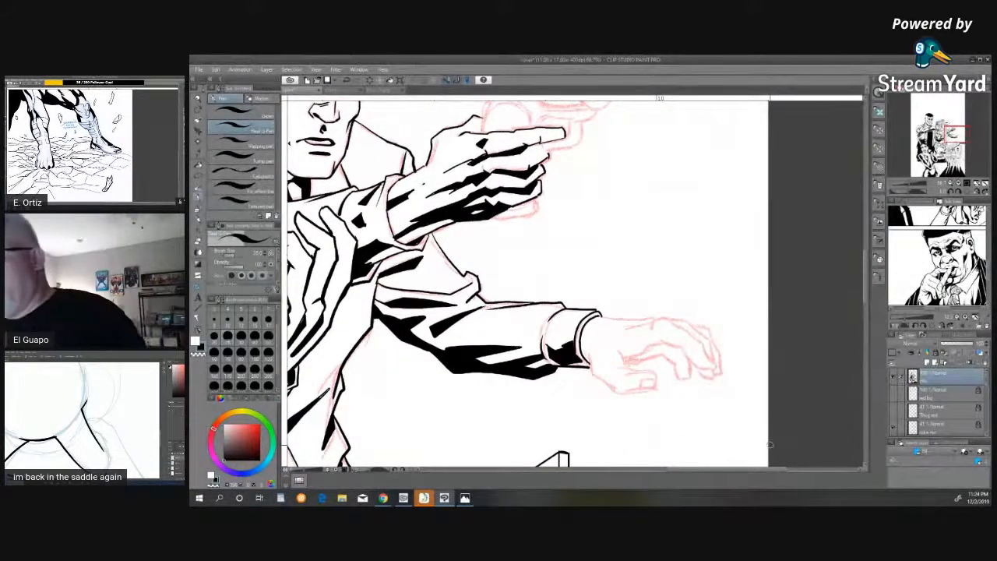
{"action": "mouse_move", "coordinate": [586, 355]}
{"action": "left_mouse_down"}
{"action": "mouse_move", "coordinate": [596, 380]}
{"action": "mouse_move", "coordinate": [625, 394]}
{"action": "left_mouse_up"}
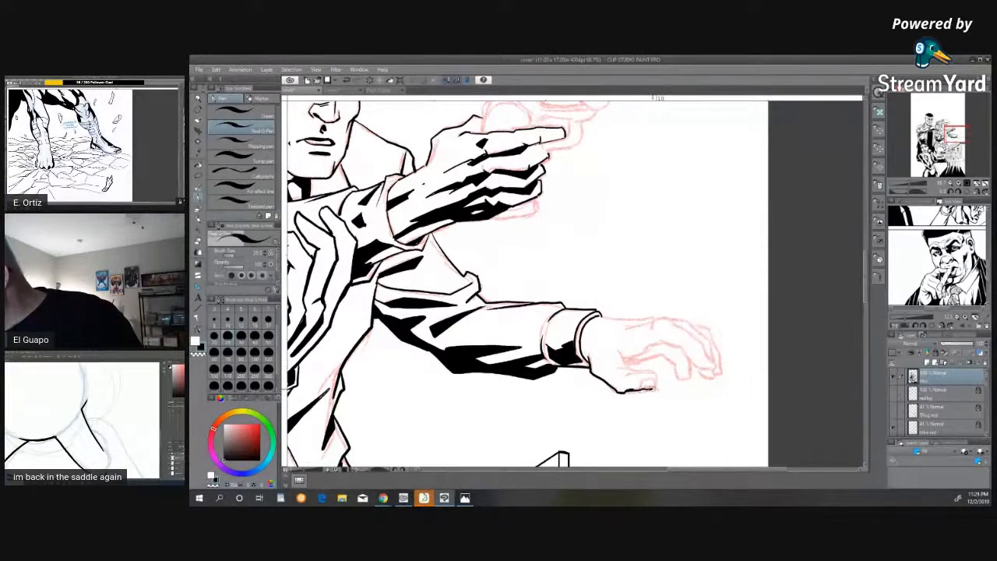
{"action": "mouse_move", "coordinate": [659, 388]}
{"action": "left_mouse_down"}
{"action": "mouse_move", "coordinate": [640, 386]}
{"action": "mouse_move", "coordinate": [643, 374]}
{"action": "mouse_move", "coordinate": [656, 382]}
{"action": "mouse_move", "coordinate": [617, 363]}
{"action": "mouse_move", "coordinate": [621, 355]}
{"action": "mouse_move", "coordinate": [665, 344]}
{"action": "mouse_move", "coordinate": [712, 367]}
{"action": "mouse_move", "coordinate": [707, 357]}
{"action": "mouse_move", "coordinate": [664, 317]}
{"action": "mouse_move", "coordinate": [631, 327]}
{"action": "left_mouse_up"}
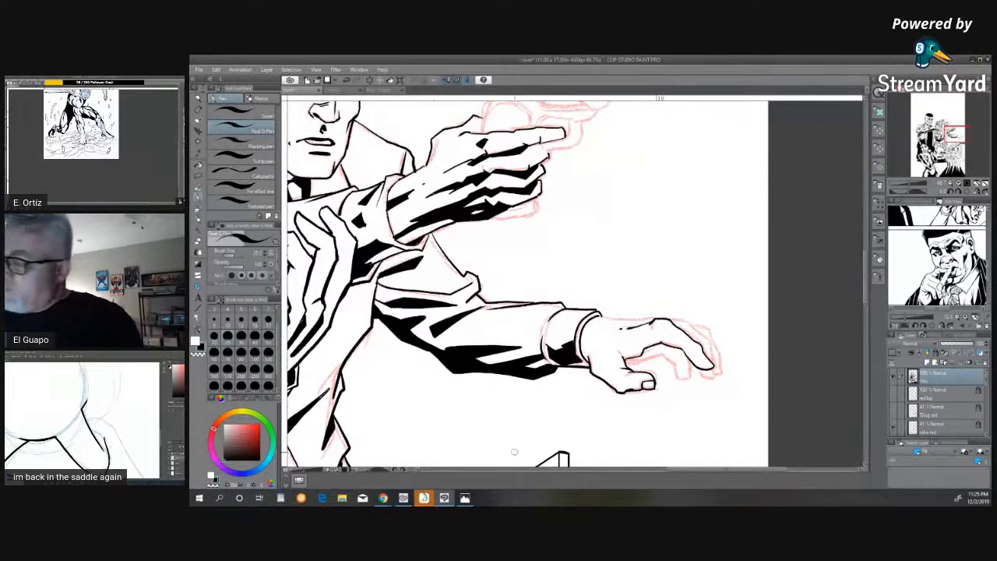
{"action": "mouse_move", "coordinate": [595, 314]}
{"action": "left_mouse_down"}
{"action": "mouse_move", "coordinate": [687, 323]}
{"action": "mouse_move", "coordinate": [717, 355]}
{"action": "mouse_move", "coordinate": [720, 372]}
{"action": "mouse_move", "coordinate": [698, 374]}
{"action": "left_mouse_up"}
{"action": "mouse_move", "coordinate": [685, 328]}
{"action": "left_mouse_down"}
{"action": "mouse_move", "coordinate": [706, 327]}
{"action": "mouse_move", "coordinate": [721, 373]}
{"action": "left_mouse_up"}
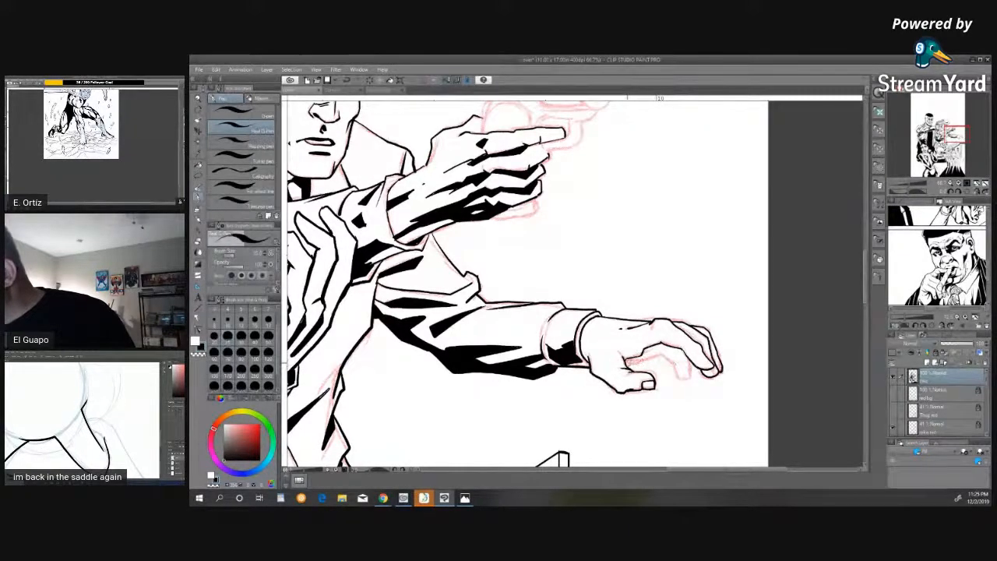
{"action": "mouse_move", "coordinate": [628, 360]}
{"action": "left_mouse_down"}
{"action": "mouse_move", "coordinate": [673, 355]}
{"action": "mouse_move", "coordinate": [690, 377]}
{"action": "left_mouse_up"}
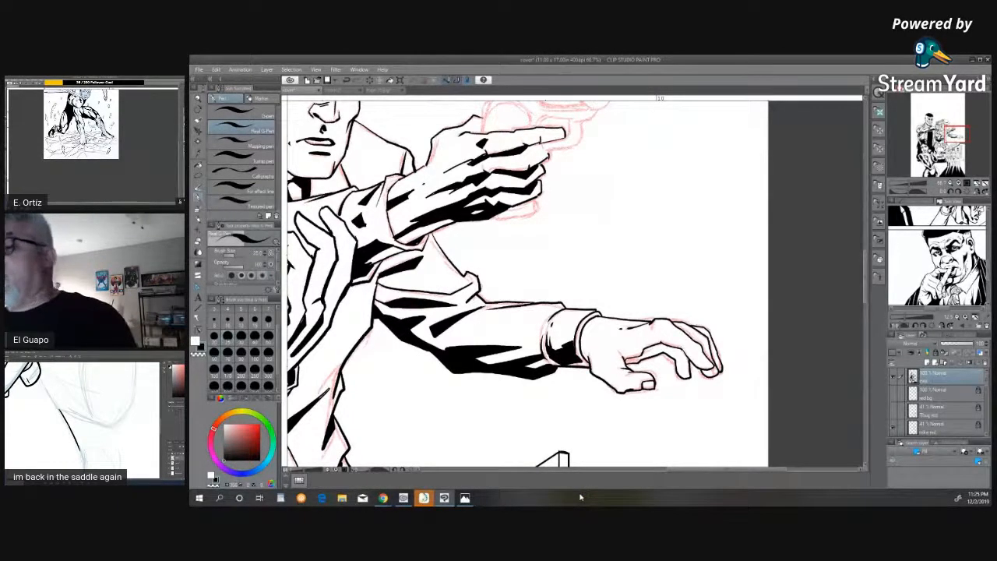
- Ink the small rear sight notch on the revolver and draw the barrel's top edge with the Straight line tool
{"action": "scroll", "coordinate": [527, 285], "scroll_direction": "up", "scroll_amount": 5}
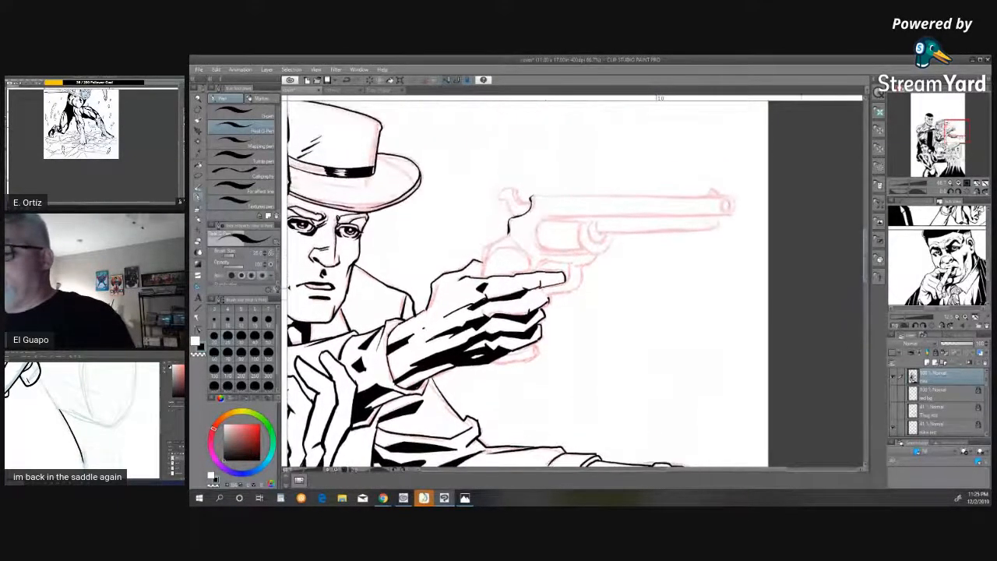
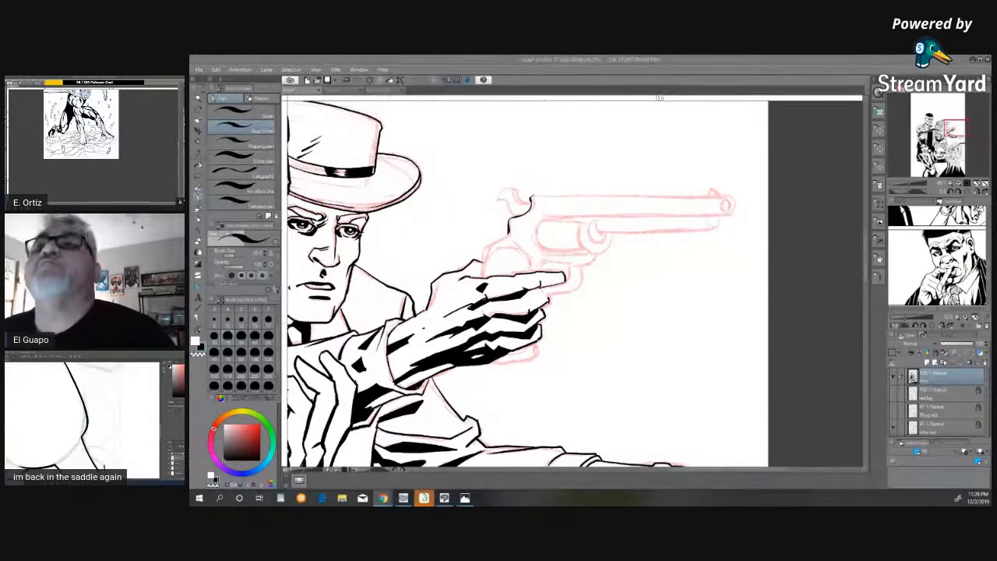
{"action": "left_click", "coordinate": [509, 235]}
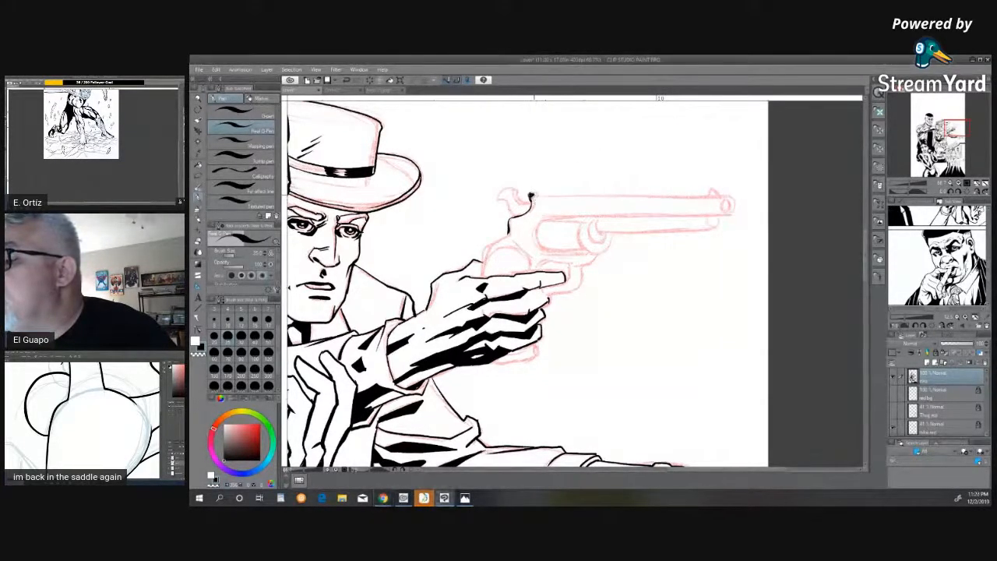
{"action": "left_click_drag", "start_coordinate": [531, 196], "coordinate": [544, 195]}
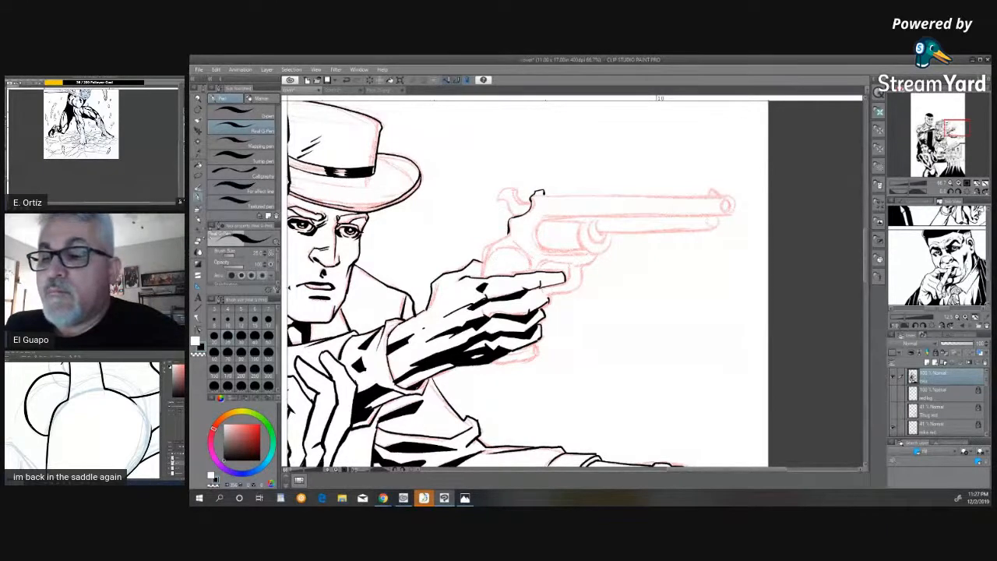
{"action": "key", "text": "u"}
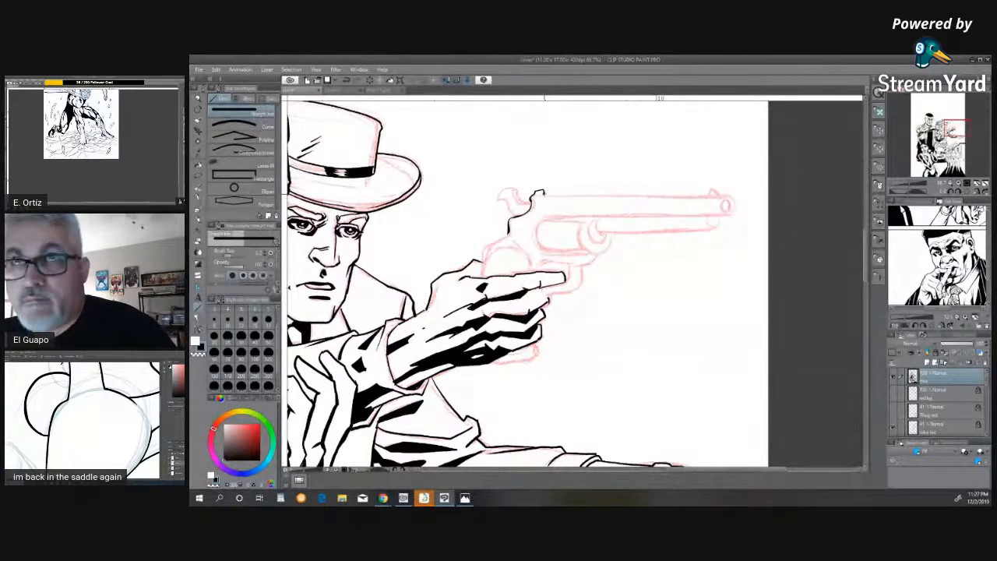
{"action": "left_click_drag", "start_coordinate": [543, 193], "coordinate": [726, 195]}
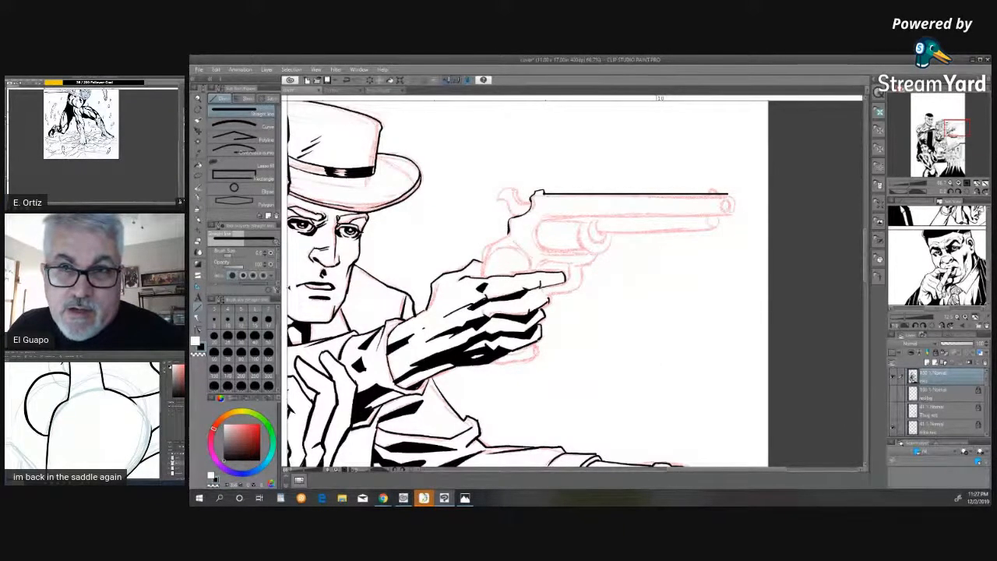
- Undo the barrel's straight top line and ink the curved front edge of the revolver's frame with the Real G-Pen
{"action": "key", "text": "alt+Tab"}
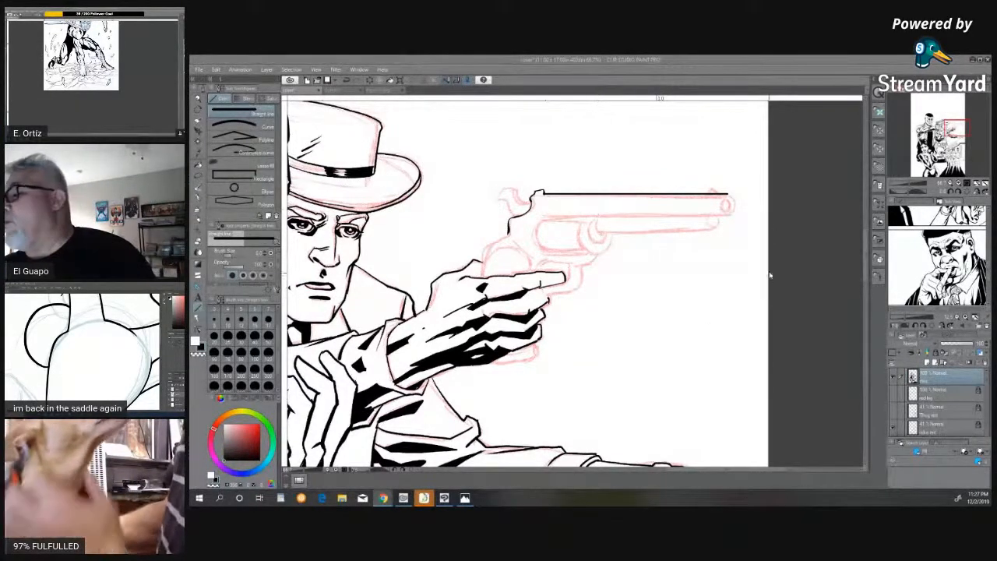
{"action": "key", "text": "ctrl+z"}
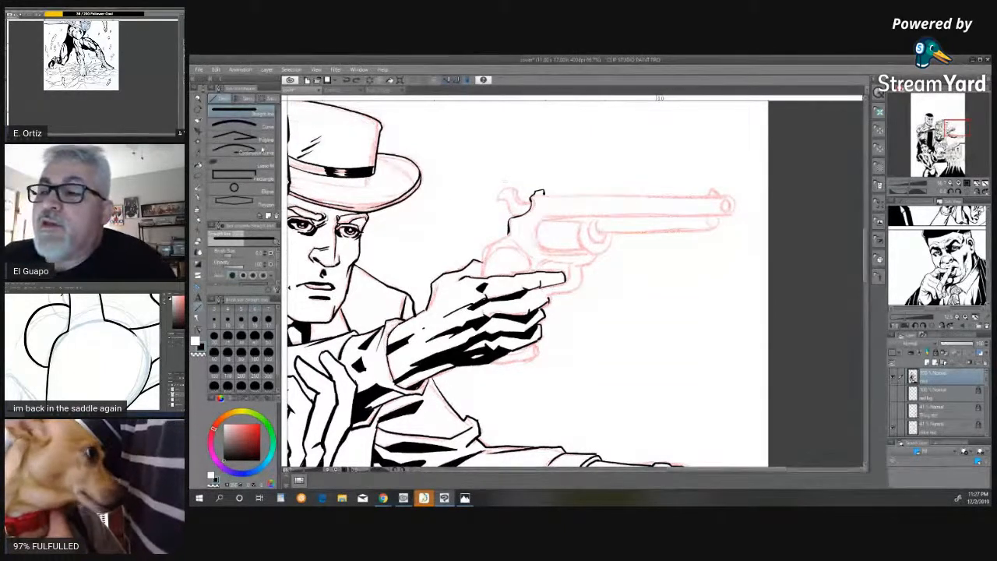
{"action": "left_click", "coordinate": [198, 199]}
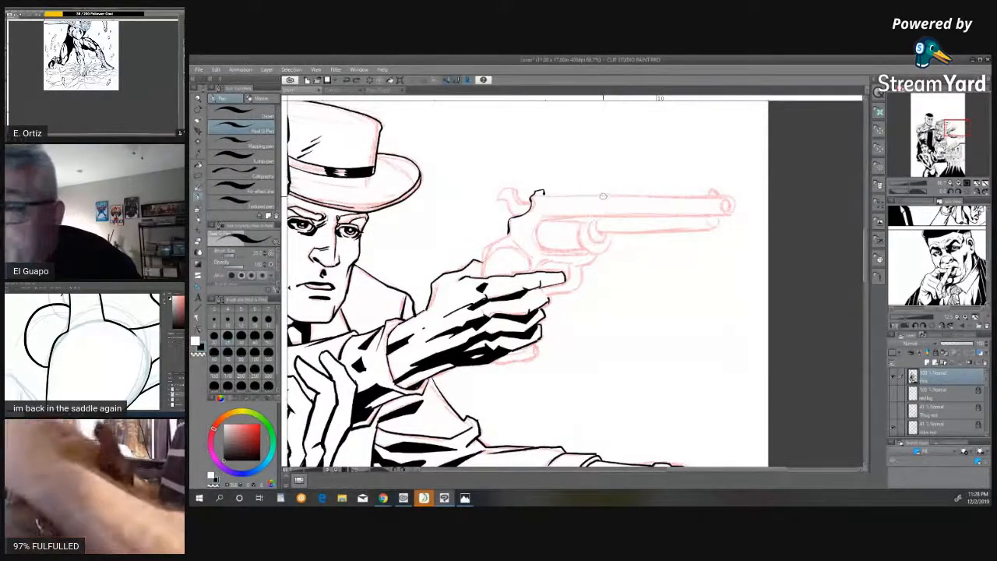
{"action": "mouse_move", "coordinate": [602, 194]}
{"action": "left_mouse_down"}
{"action": "mouse_move", "coordinate": [604, 222]}
{"action": "mouse_move", "coordinate": [601, 212]}
{"action": "left_mouse_up"}
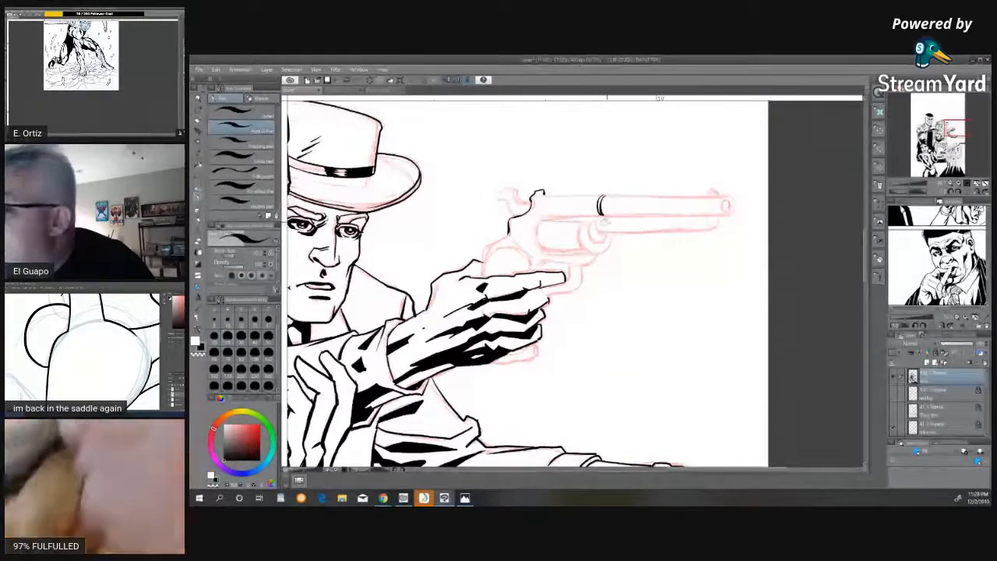
{"action": "left_click_drag", "start_coordinate": [601, 208], "coordinate": [608, 231]}
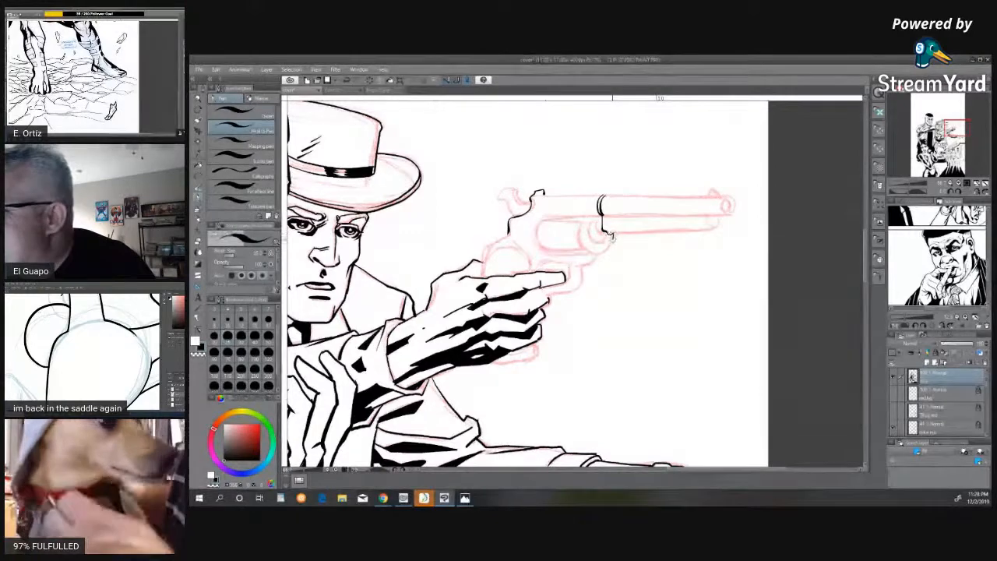
{"action": "left_click_drag", "start_coordinate": [599, 249], "coordinate": [592, 266]}
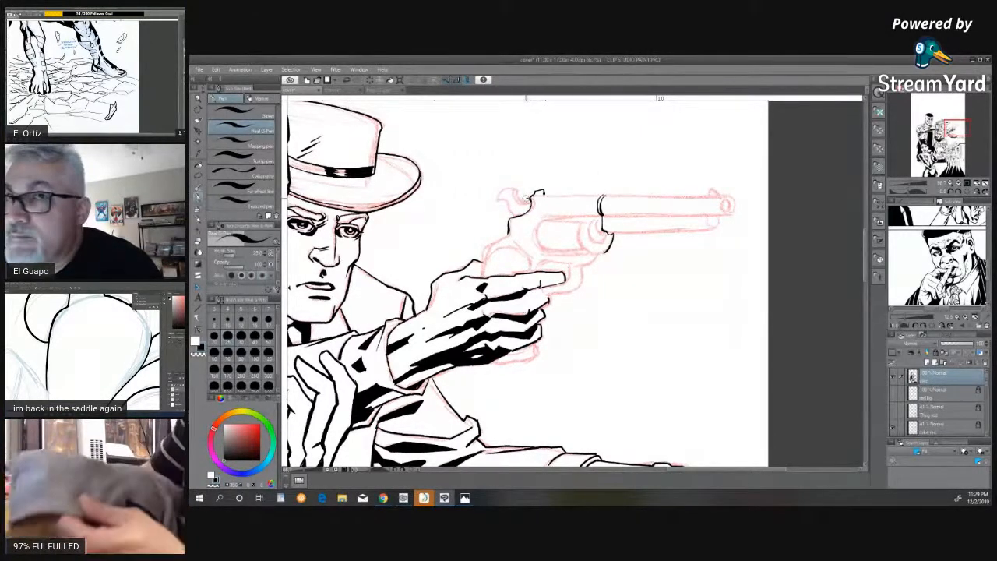
- Ink the revolver's curved hammer and continue the frame's rear contour down to the gripping hand
{"action": "left_click_drag", "start_coordinate": [517, 196], "coordinate": [490, 192]}
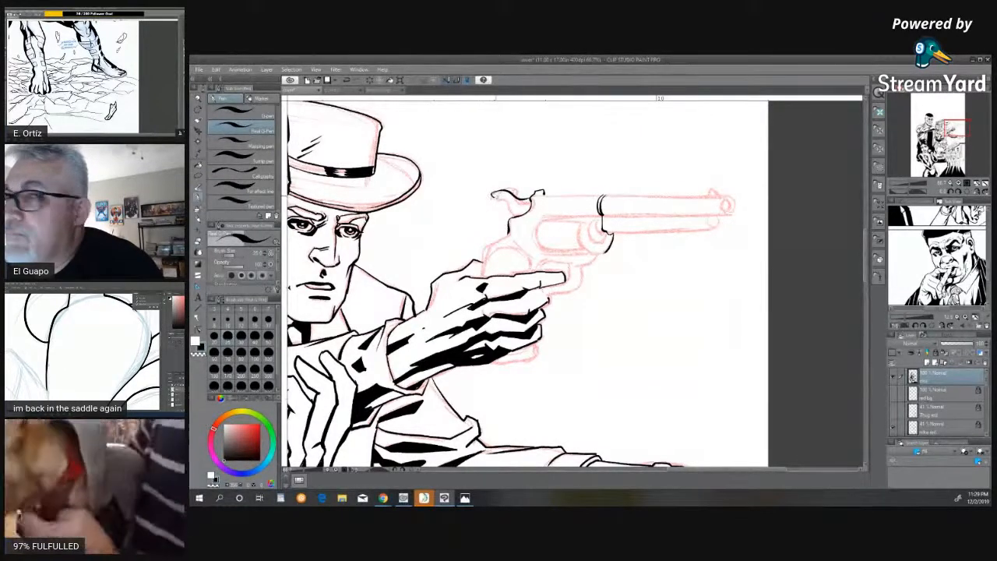
{"action": "left_click_drag", "start_coordinate": [491, 193], "coordinate": [518, 213]}
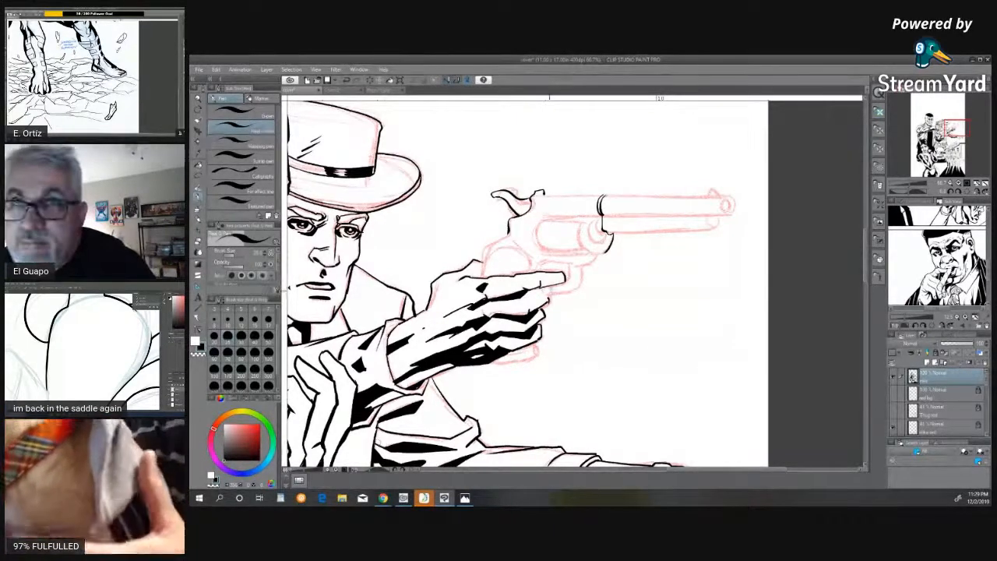
{"action": "left_click_drag", "start_coordinate": [510, 229], "coordinate": [493, 244]}
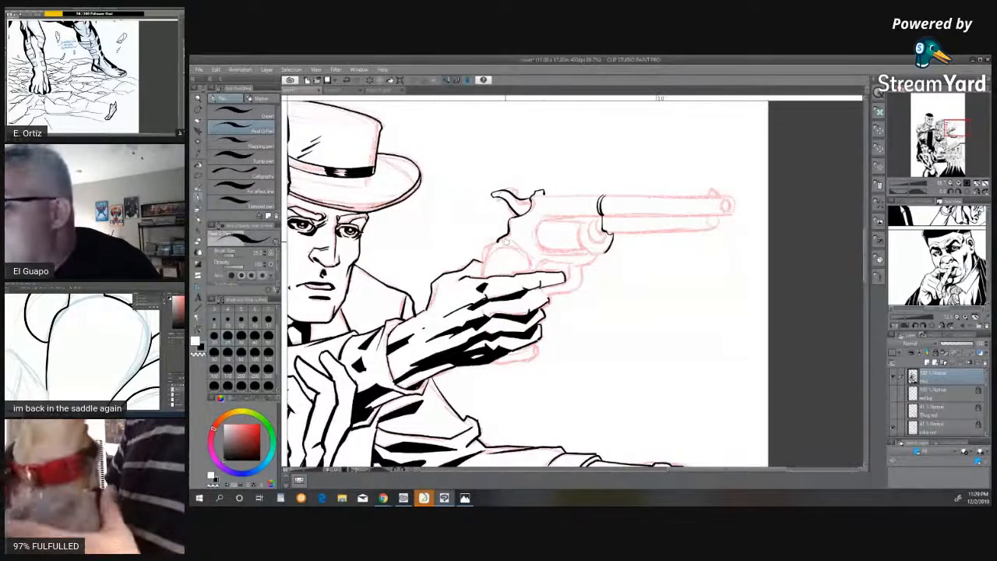
{"action": "left_click_drag", "start_coordinate": [497, 241], "coordinate": [484, 274]}
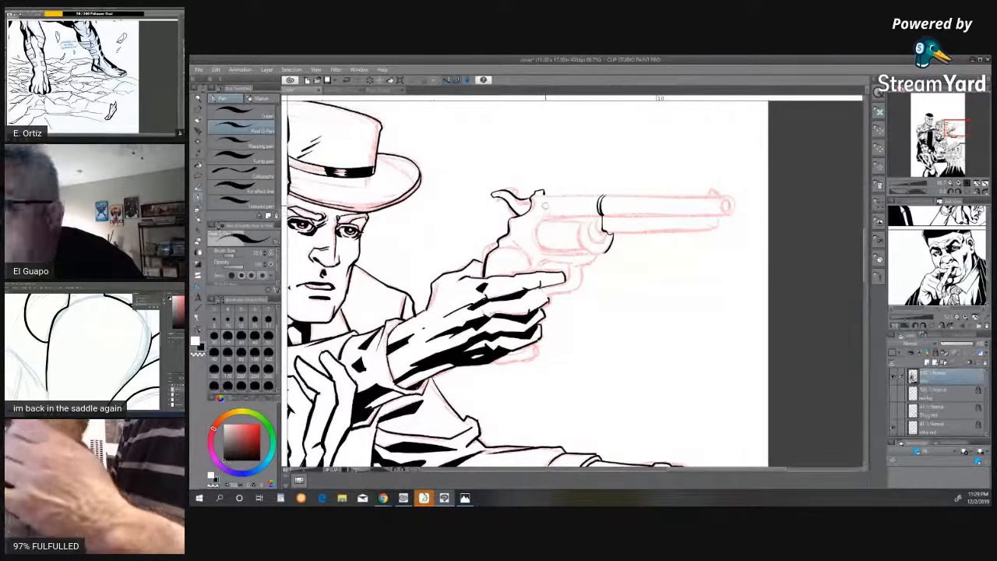
- Ink the curved rear and front edges of the revolver's cylinder and connect them with its top edge
{"action": "left_click_drag", "start_coordinate": [543, 206], "coordinate": [537, 239]}
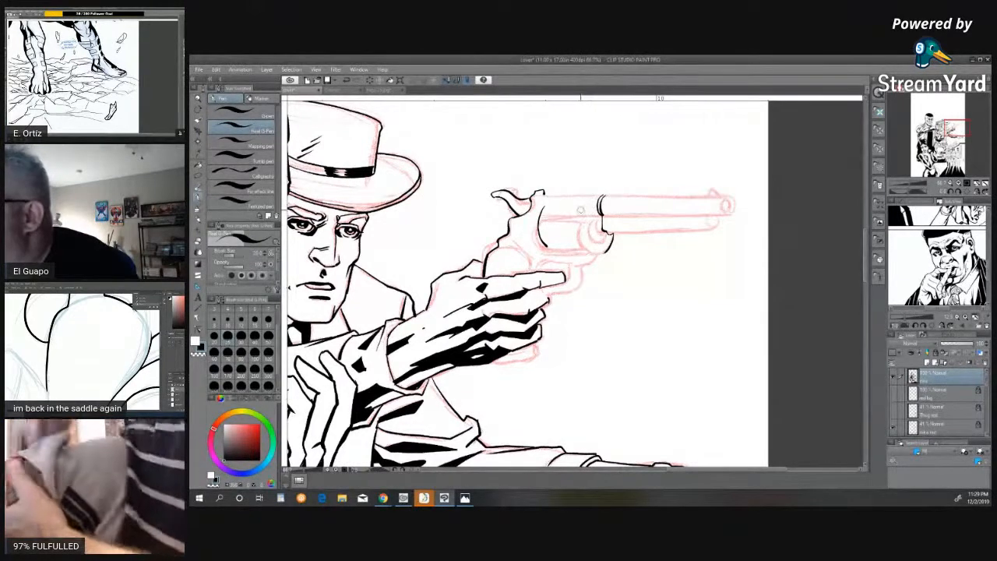
{"action": "left_click_drag", "start_coordinate": [580, 206], "coordinate": [583, 244]}
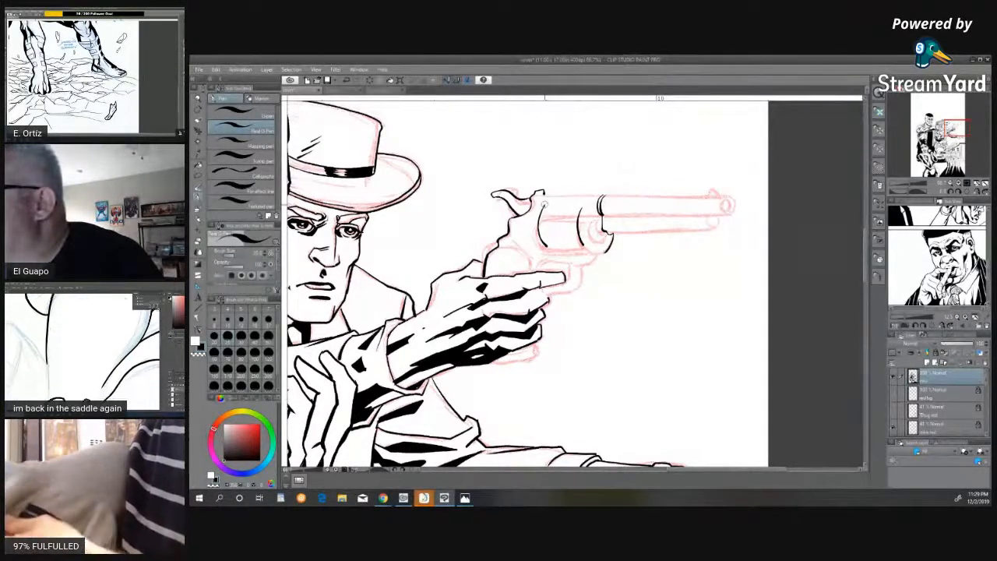
{"action": "left_click_drag", "start_coordinate": [561, 205], "coordinate": [584, 206]}
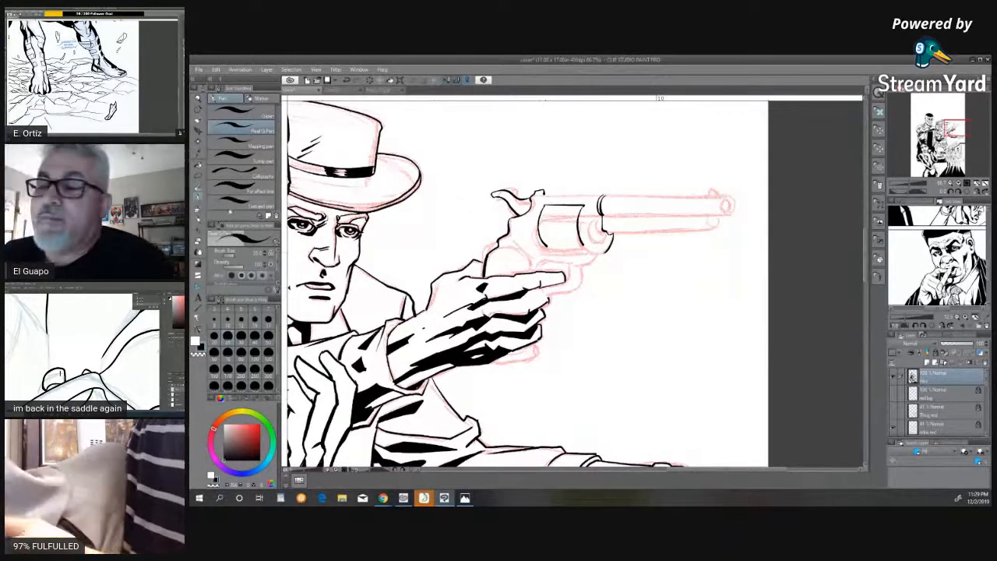
- Draw the straight edges of the frame top, barrel and ejector rod housing, and ink the front sight, black muzzle and rounded rod tip
{"action": "key", "text": "u"}
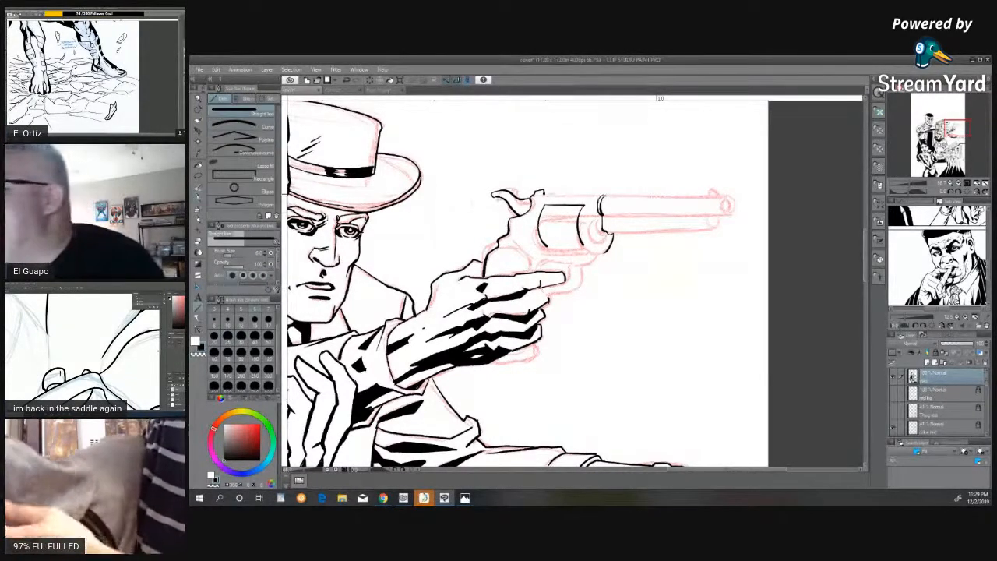
{"action": "left_click_drag", "start_coordinate": [543, 193], "coordinate": [598, 195]}
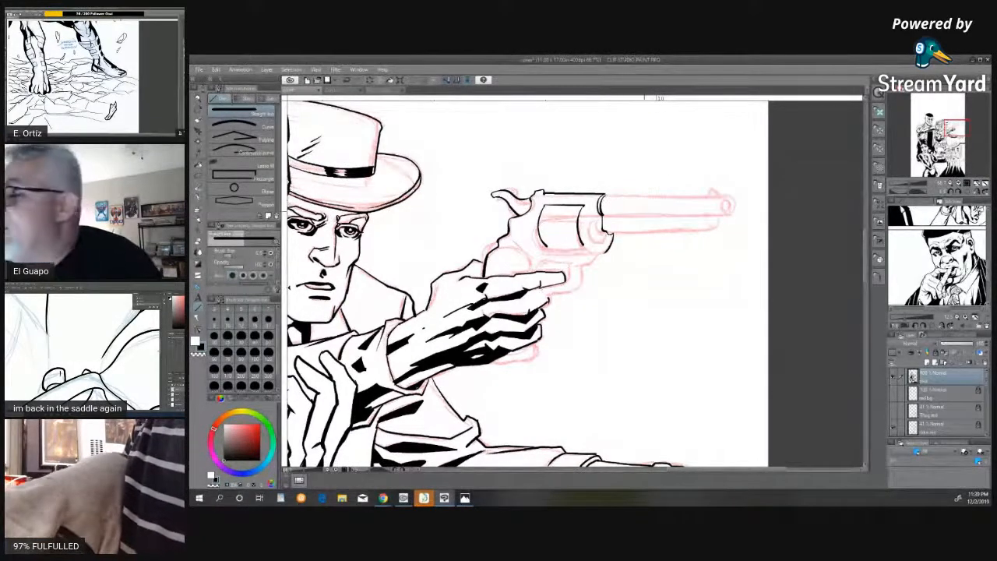
{"action": "left_click_drag", "start_coordinate": [603, 195], "coordinate": [726, 195]}
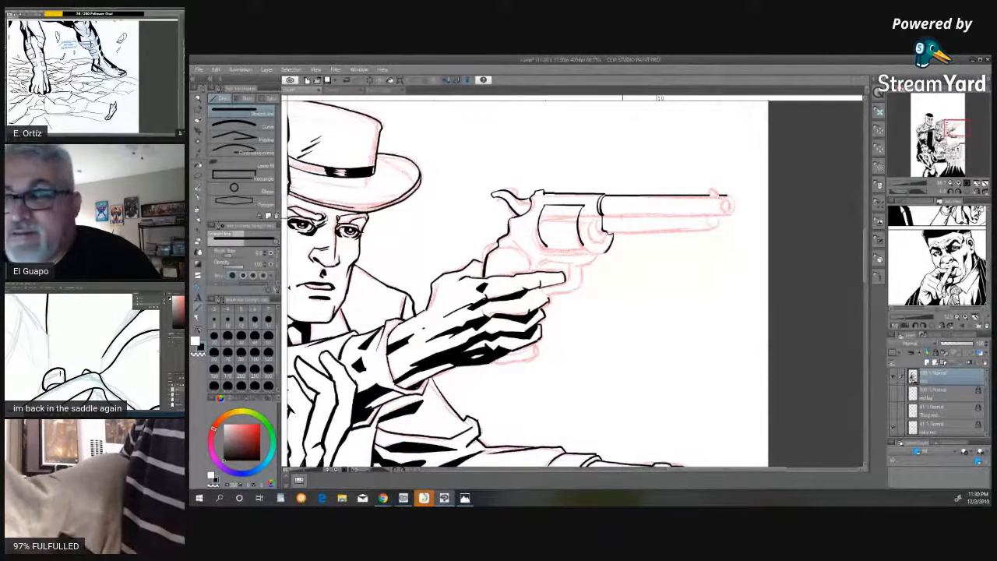
{"action": "left_click_drag", "start_coordinate": [599, 215], "coordinate": [726, 215]}
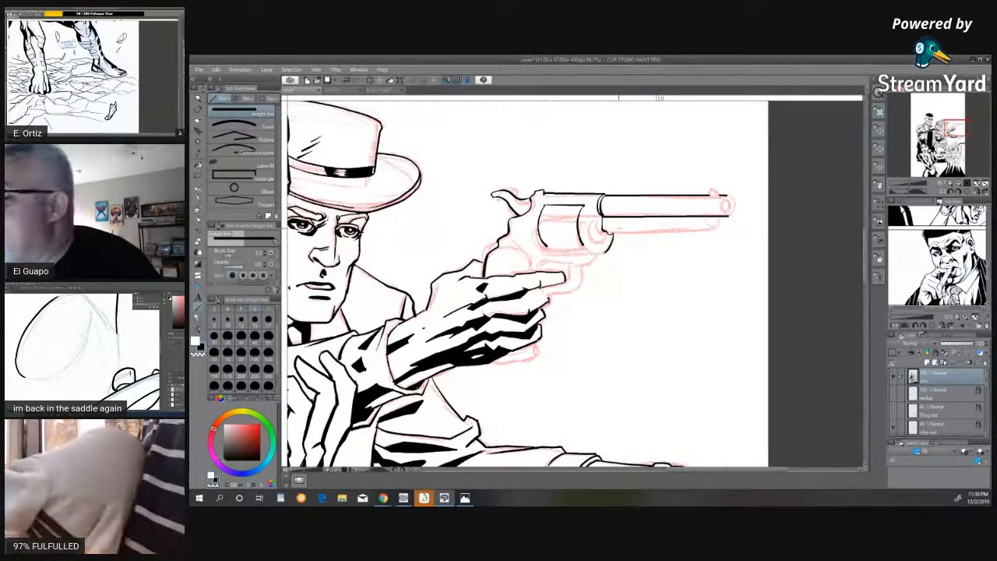
{"action": "left_click_drag", "start_coordinate": [604, 228], "coordinate": [709, 228]}
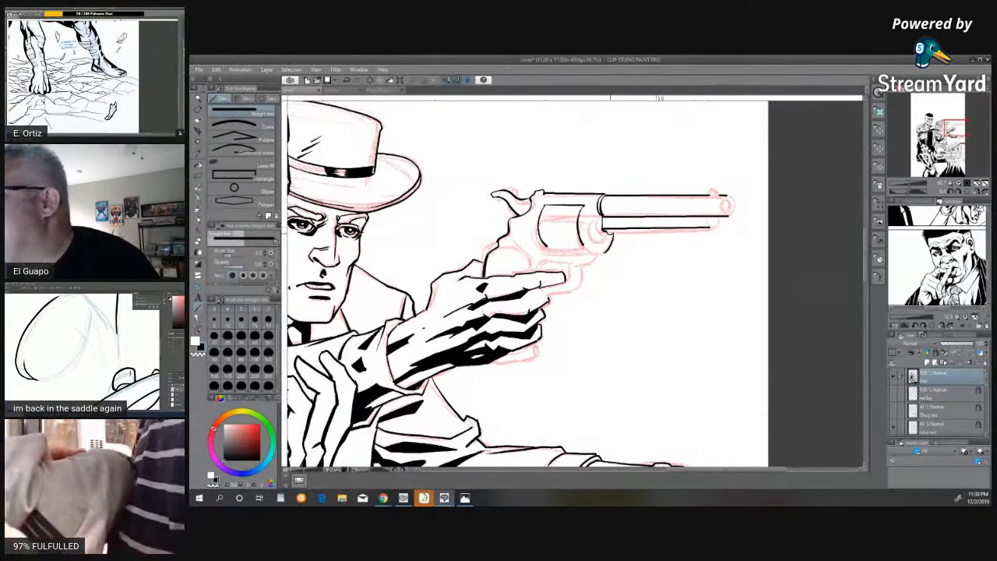
{"action": "left_click_drag", "start_coordinate": [611, 231], "coordinate": [710, 231]}
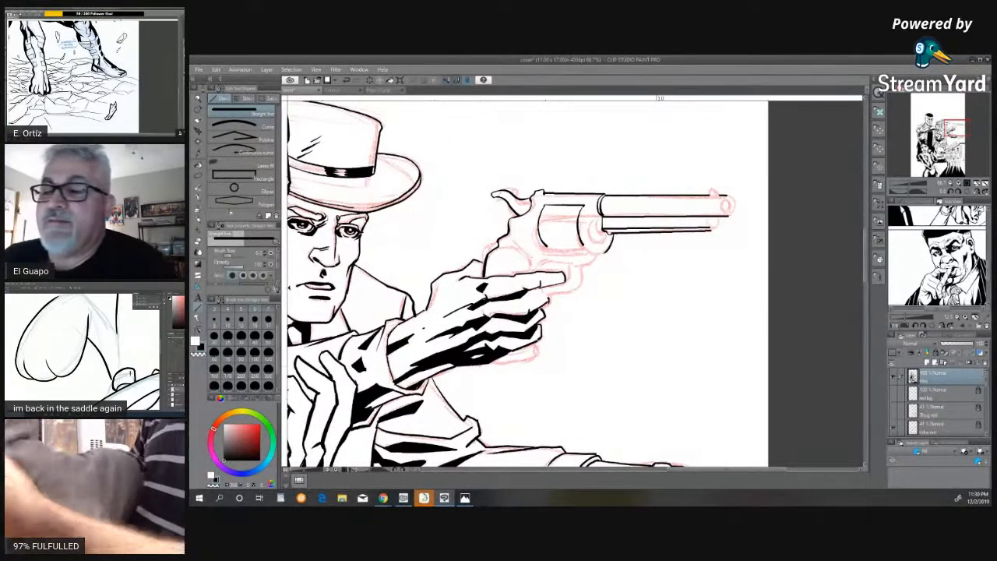
{"action": "key", "text": "p"}
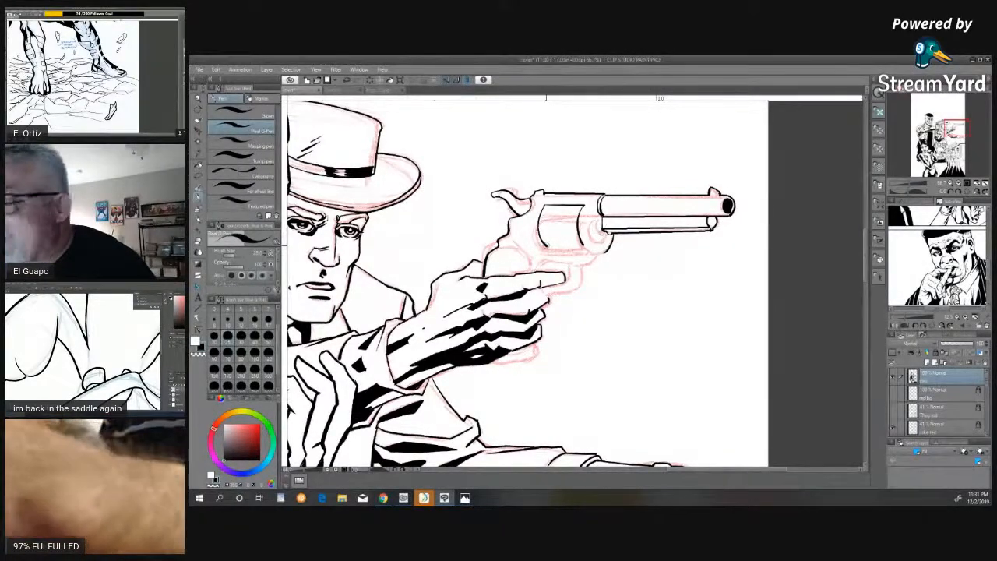
- Draw the cylinder's lower edge between its two curved ends with the Straight line tool
{"action": "key", "text": "u"}
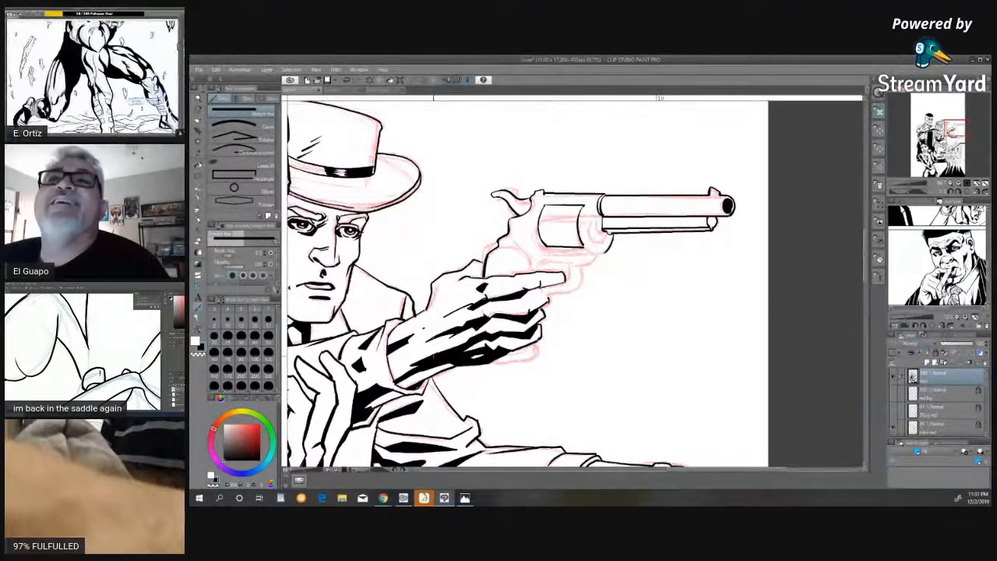
{"action": "left_click_drag", "start_coordinate": [547, 247], "coordinate": [585, 250]}
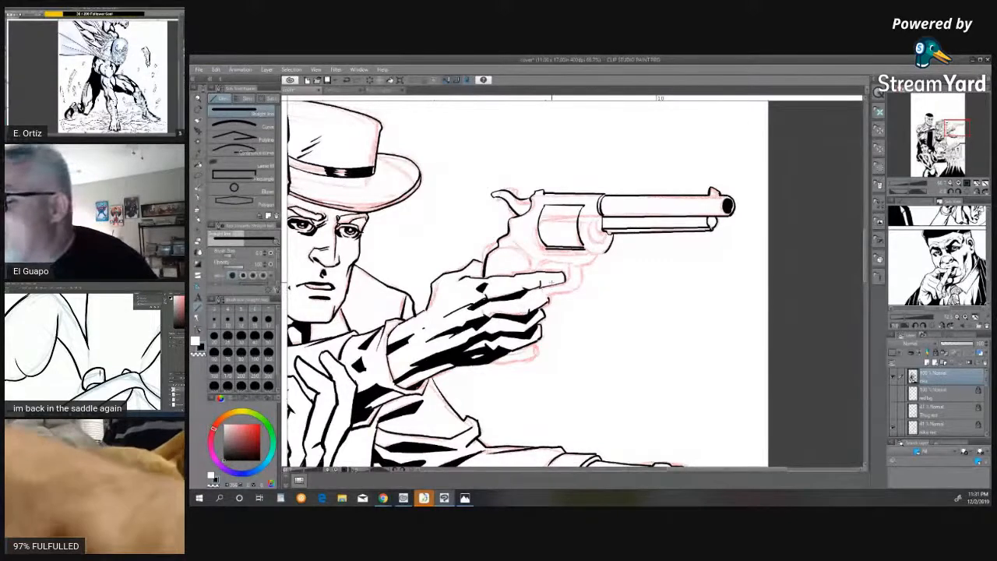
{"action": "left_click_drag", "start_coordinate": [538, 279], "coordinate": [565, 274]}
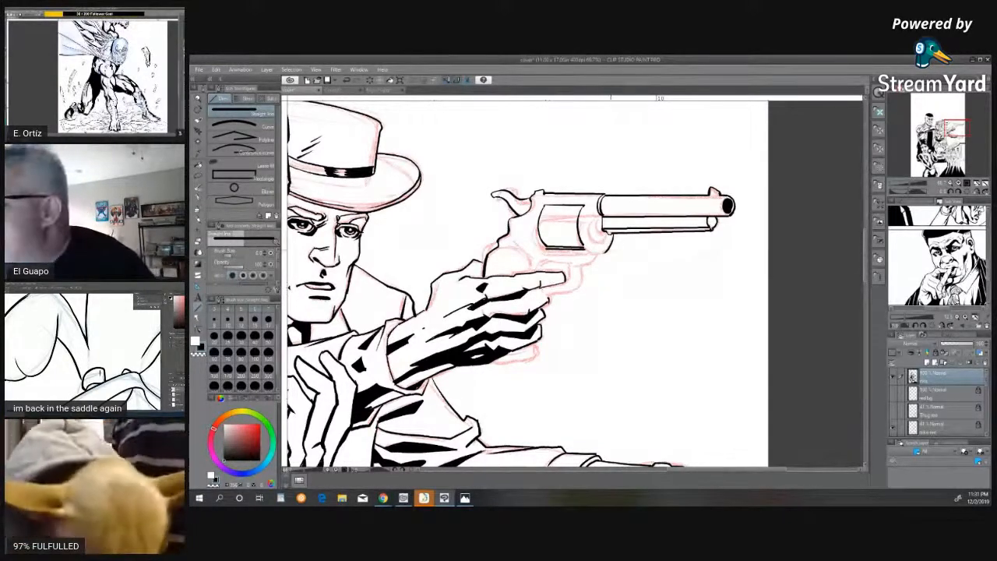
- Ink the frame's underside, trigger and trigger guard, and the grip's rounded top and the butt below the hand
{"action": "key", "text": "p"}
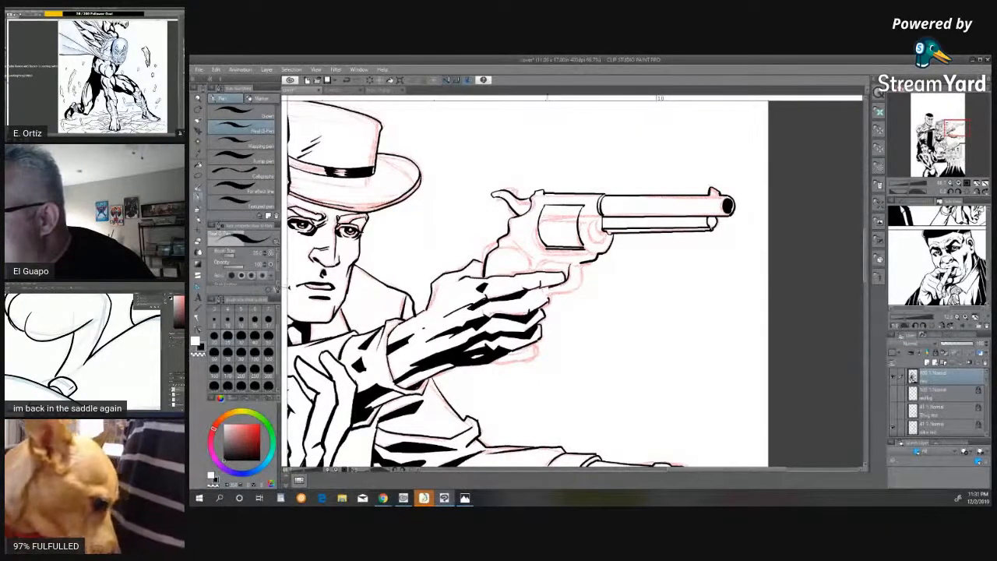
{"action": "mouse_move", "coordinate": [541, 288]}
{"action": "left_mouse_down"}
{"action": "mouse_move", "coordinate": [561, 290]}
{"action": "mouse_move", "coordinate": [580, 262]}
{"action": "left_mouse_up"}
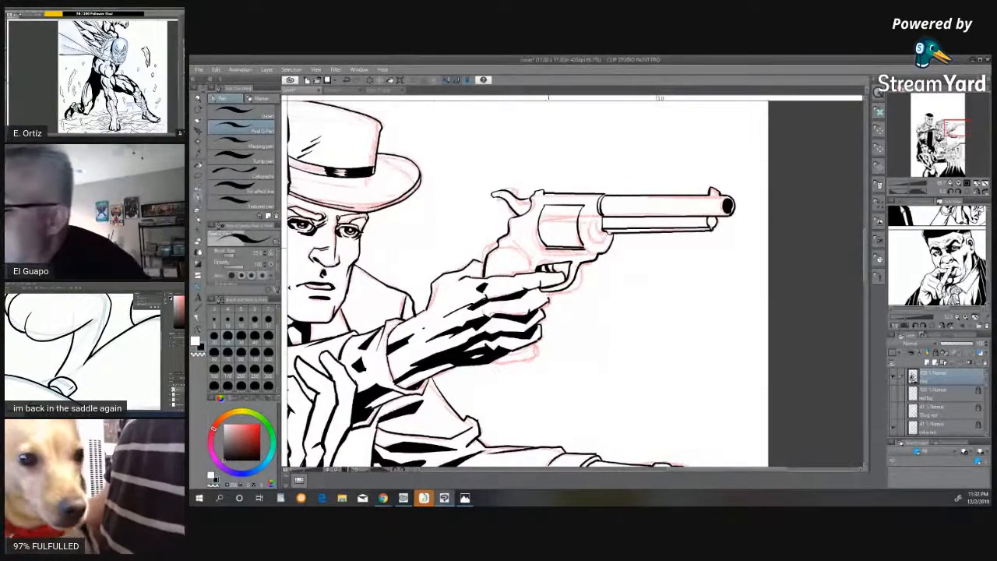
{"action": "mouse_move", "coordinate": [536, 238]}
{"action": "left_mouse_down"}
{"action": "mouse_move", "coordinate": [544, 203]}
{"action": "mouse_move", "coordinate": [586, 202]}
{"action": "left_mouse_up"}
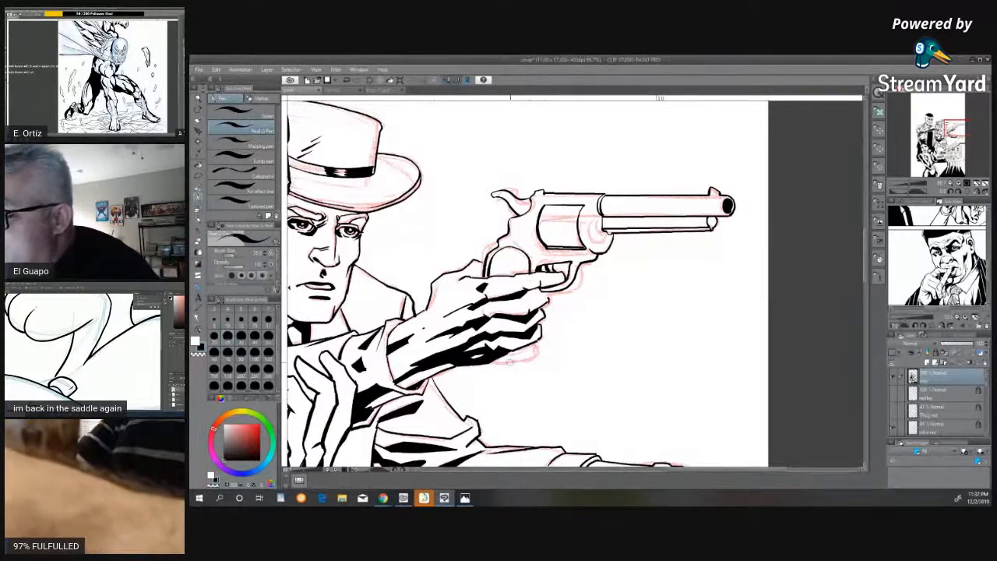
{"action": "mouse_move", "coordinate": [491, 365]}
{"action": "left_mouse_down"}
{"action": "mouse_move", "coordinate": [537, 355]}
{"action": "mouse_move", "coordinate": [538, 340]}
{"action": "mouse_move", "coordinate": [507, 358]}
{"action": "mouse_move", "coordinate": [529, 353]}
{"action": "mouse_move", "coordinate": [517, 364]}
{"action": "mouse_move", "coordinate": [504, 366]}
{"action": "mouse_move", "coordinate": [534, 343]}
{"action": "mouse_move", "coordinate": [500, 363]}
{"action": "left_mouse_up"}
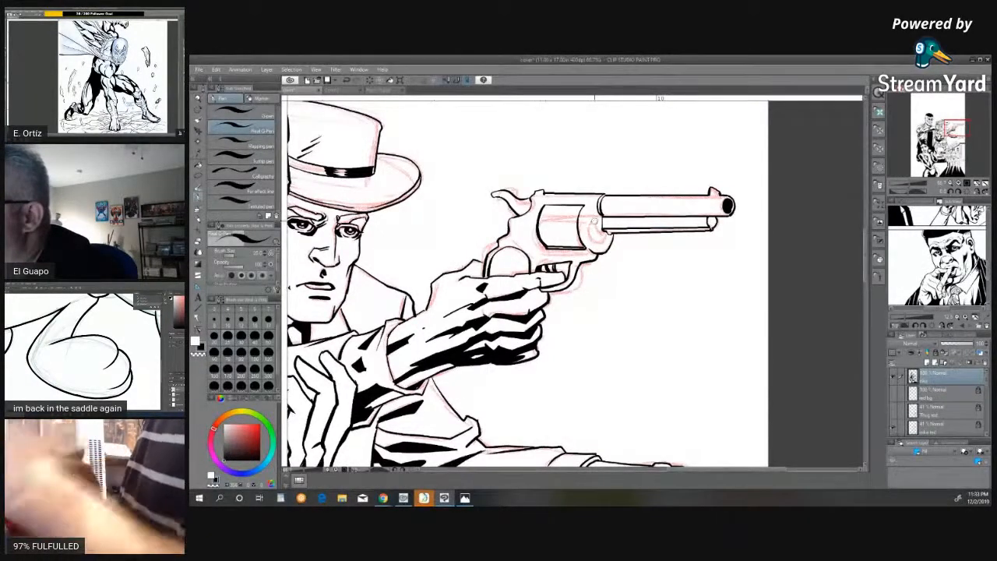
- Ink the curved collar ahead of the cylinder, the cylinder flutes, and the ejector rod's end hole and the edge beneath the barrel
{"action": "mouse_move", "coordinate": [592, 217]}
{"action": "left_mouse_down"}
{"action": "mouse_move", "coordinate": [597, 257]}
{"action": "mouse_move", "coordinate": [591, 214]}
{"action": "left_mouse_up"}
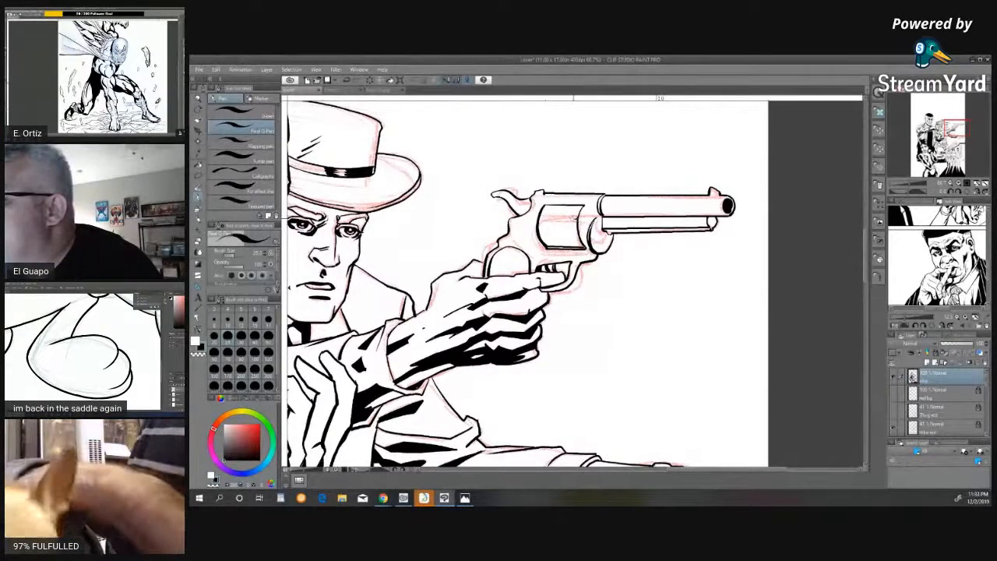
{"action": "mouse_move", "coordinate": [561, 223]}
{"action": "left_mouse_down"}
{"action": "mouse_move", "coordinate": [578, 224]}
{"action": "mouse_move", "coordinate": [575, 244]}
{"action": "mouse_move", "coordinate": [586, 245]}
{"action": "left_mouse_up"}
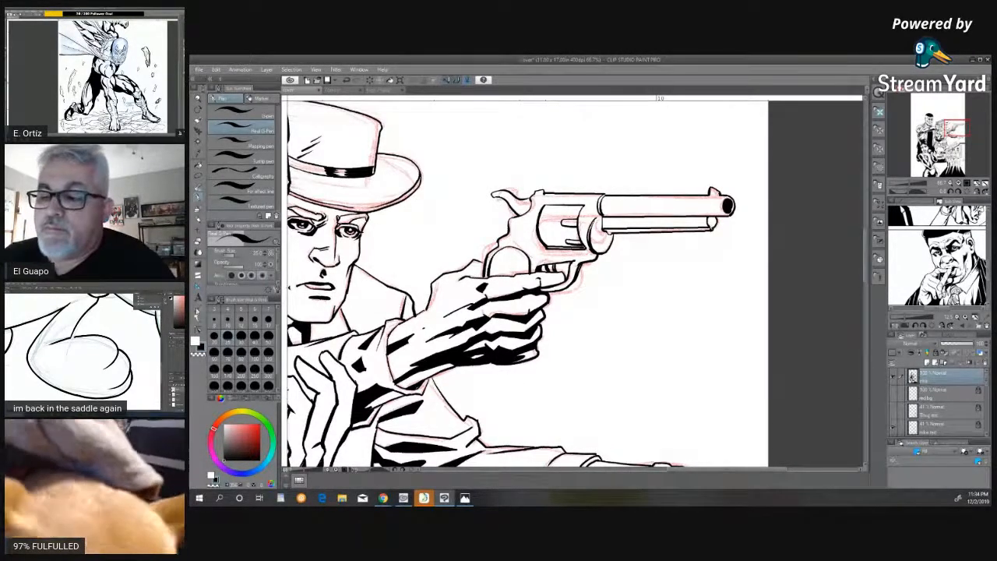
{"action": "key", "text": "u"}
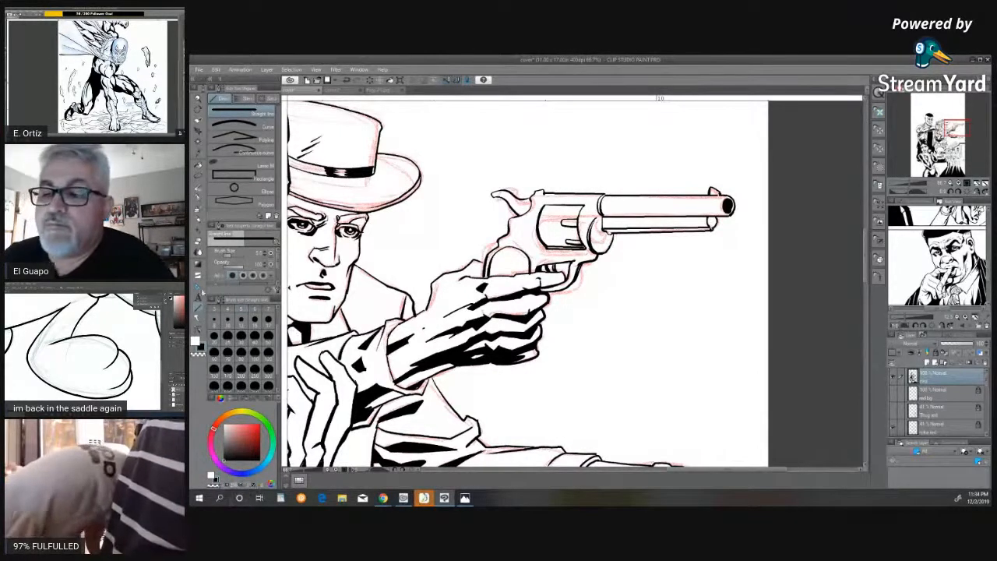
{"action": "left_click", "coordinate": [199, 205]}
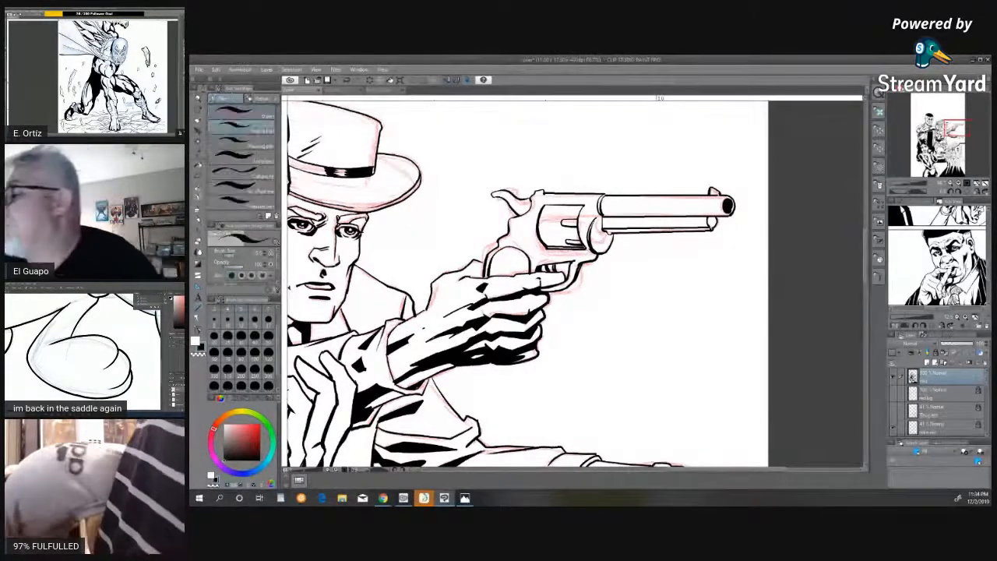
{"action": "left_click_drag", "start_coordinate": [709, 218], "coordinate": [712, 223]}
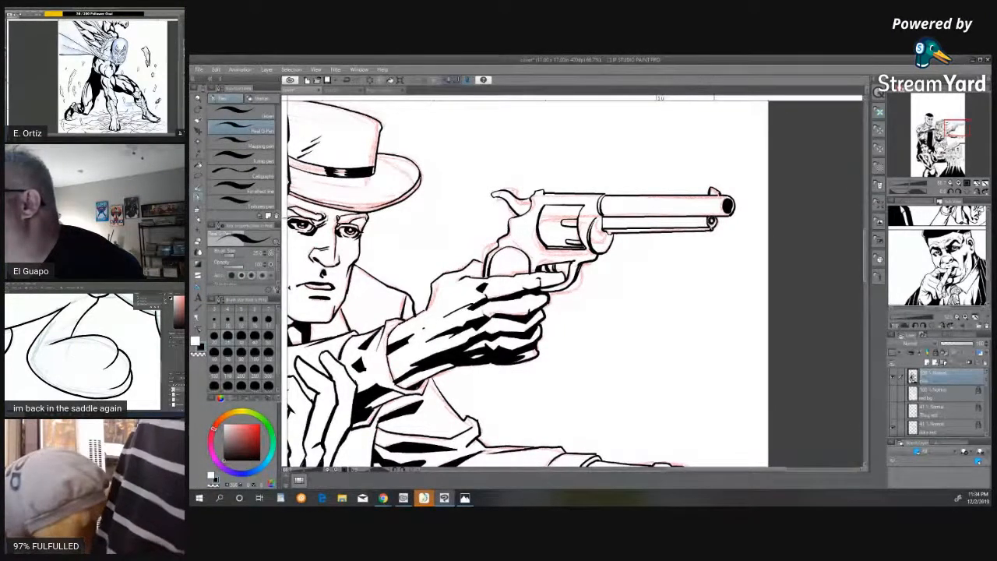
{"action": "left_click_drag", "start_coordinate": [603, 216], "coordinate": [709, 217]}
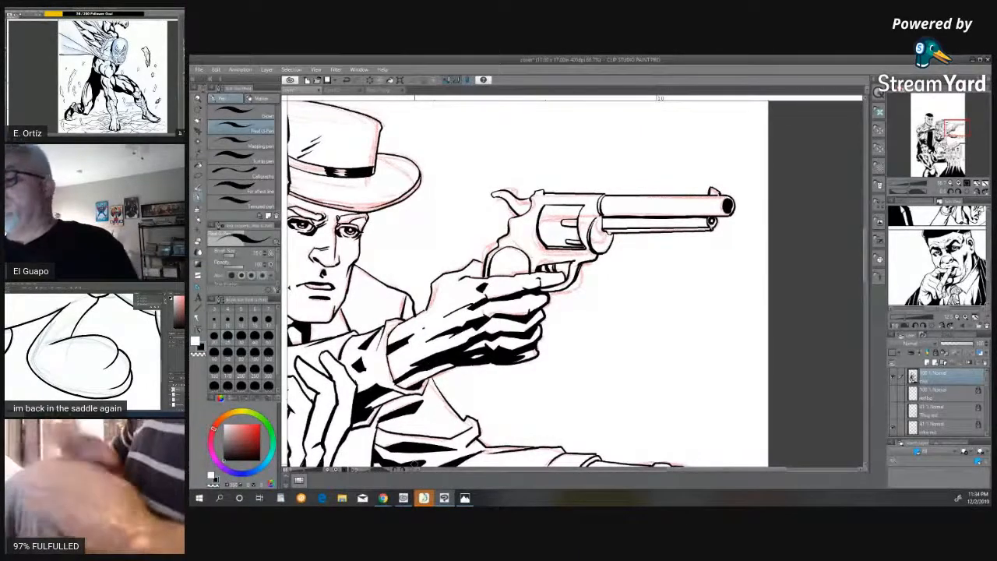
- Review the whole cover page composition, down to its lower edge
{"action": "key", "text": "ctrl+minus"}
{"action": "key", "text": "ctrl+minus"}
{"action": "key", "text": "ctrl+minus"}
{"action": "key", "text": "ctrl+minus"}
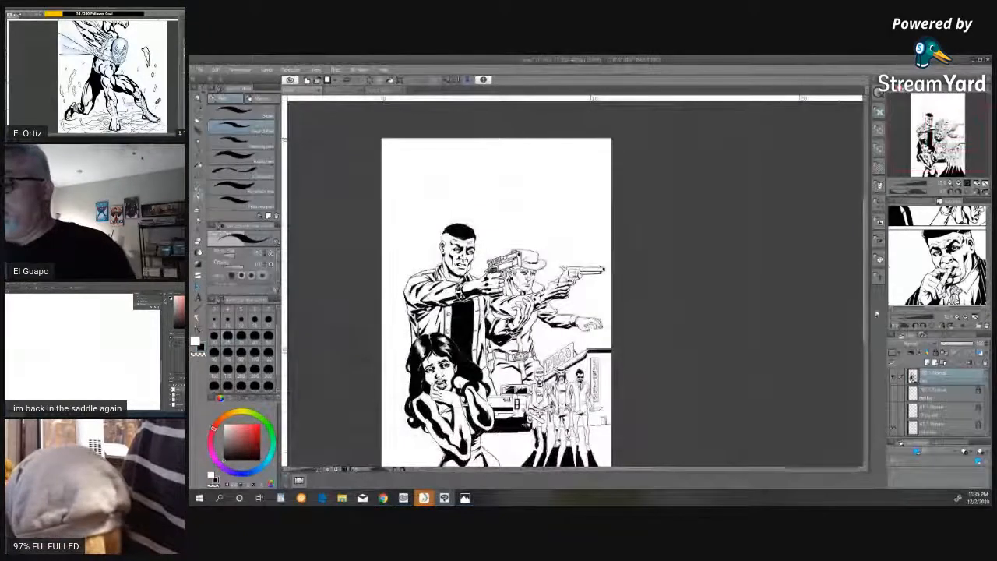
{"action": "scroll", "coordinate": [496, 296], "scroll_direction": "down", "scroll_amount": 3}
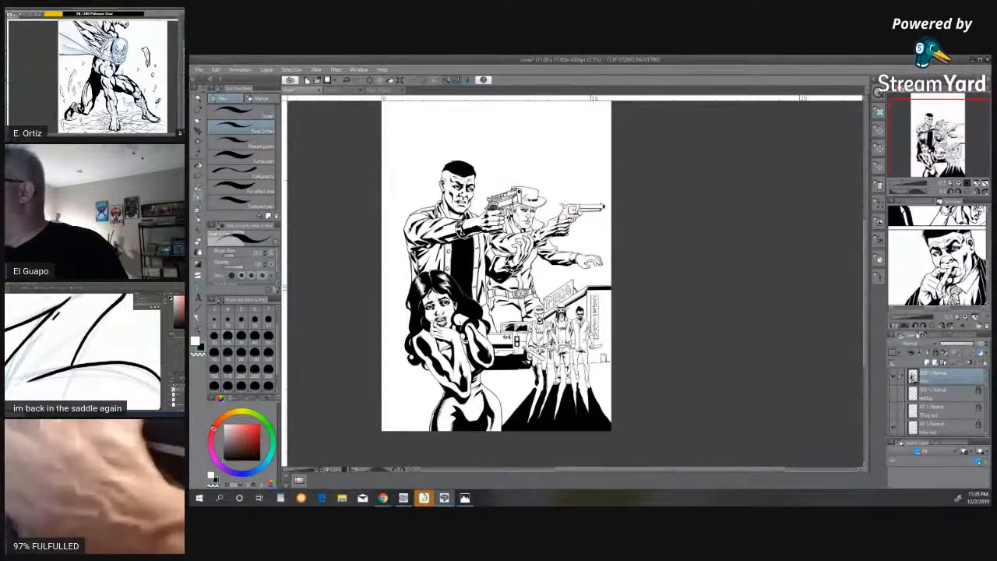
- Ink straight shading lines along the revolver's barrel and the ejector rod beneath it with the Straight line tool
{"action": "left_click", "coordinate": [959, 183]}
{"action": "left_click", "coordinate": [959, 184]}
{"action": "left_click", "coordinate": [959, 184]}
{"action": "left_click", "coordinate": [959, 184]}
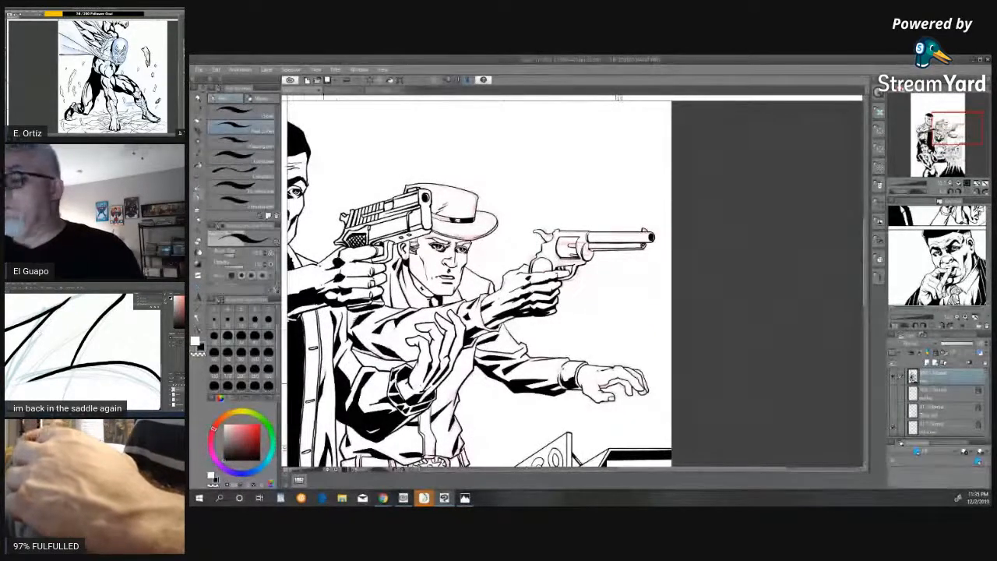
{"action": "key", "text": "u"}
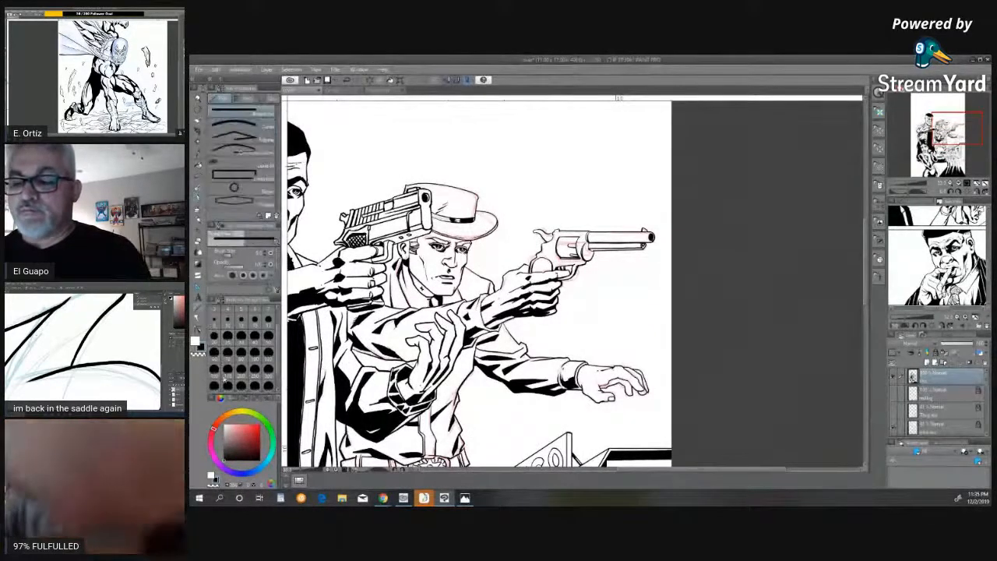
{"action": "left_click_drag", "start_coordinate": [588, 240], "coordinate": [642, 240]}
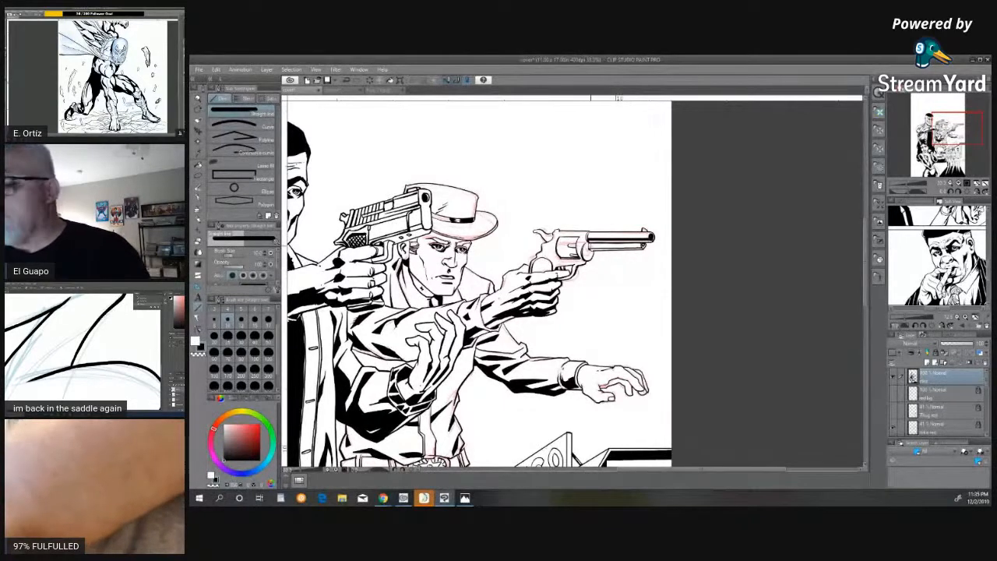
{"action": "left_click_drag", "start_coordinate": [589, 248], "coordinate": [642, 247]}
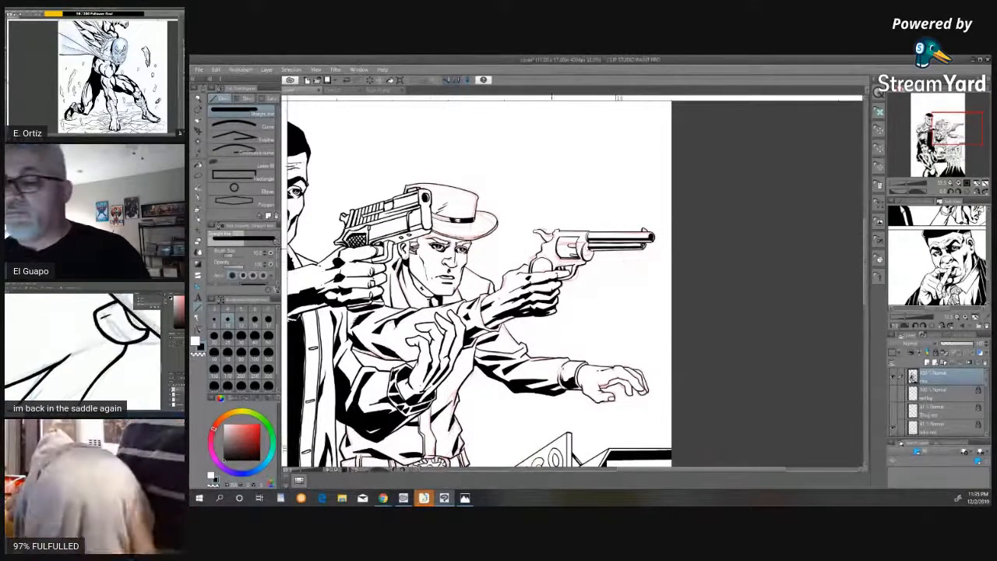
{"action": "left_click", "coordinate": [240, 316]}
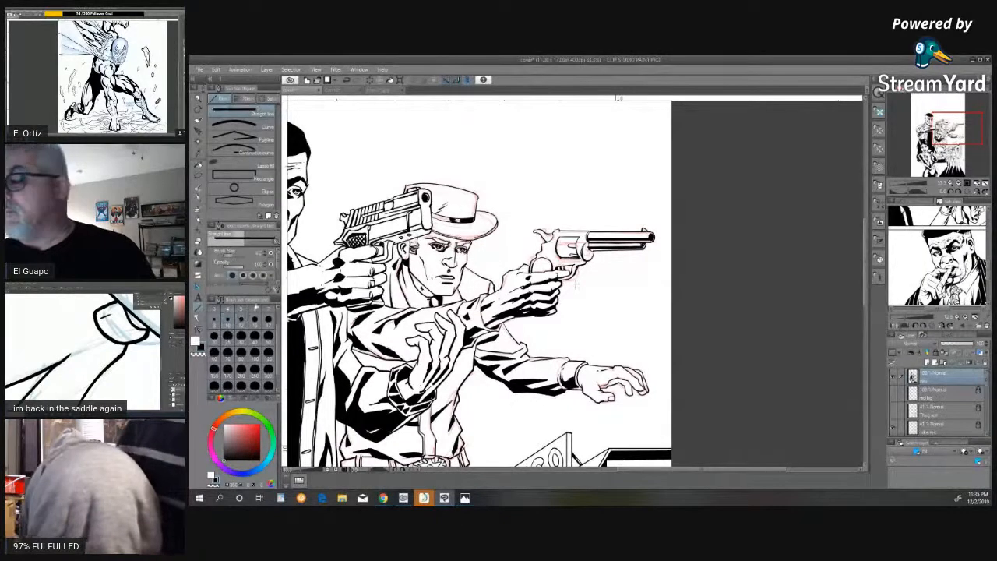
{"action": "left_click_drag", "start_coordinate": [588, 233], "coordinate": [646, 234]}
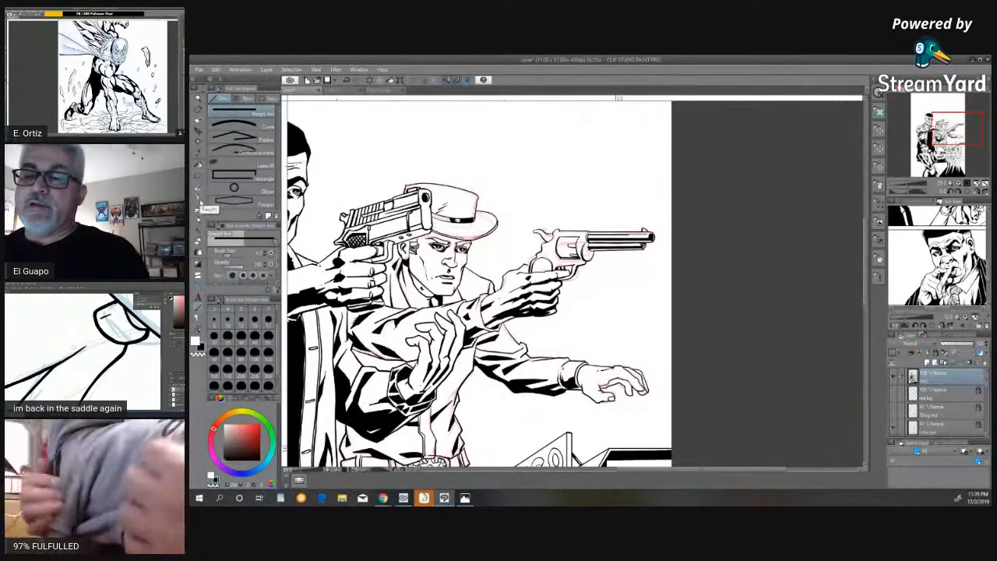
- Ink the revolver's remaining frame and grip details and fill the shadow on the hatted gunman's outstretched hand with black
{"action": "left_click", "coordinate": [201, 211]}
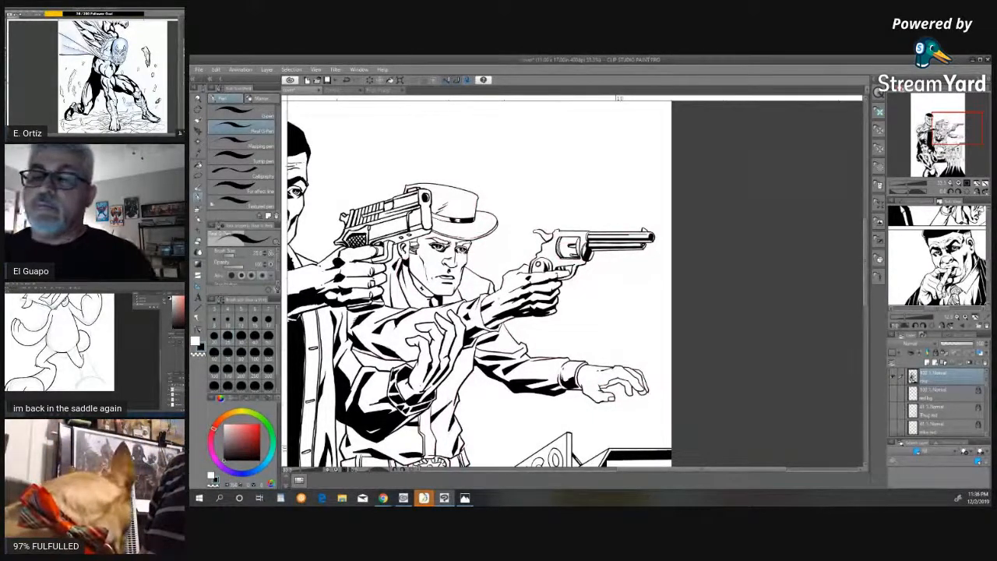
{"action": "key", "text": "g"}
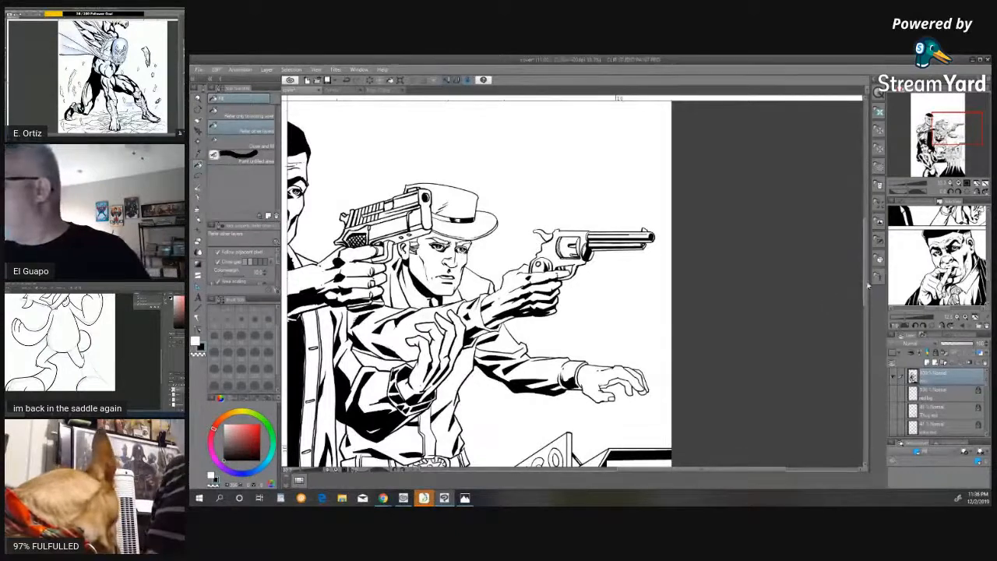
{"action": "scroll", "coordinate": [653, 227], "scroll_direction": "down", "scroll_amount": 4}
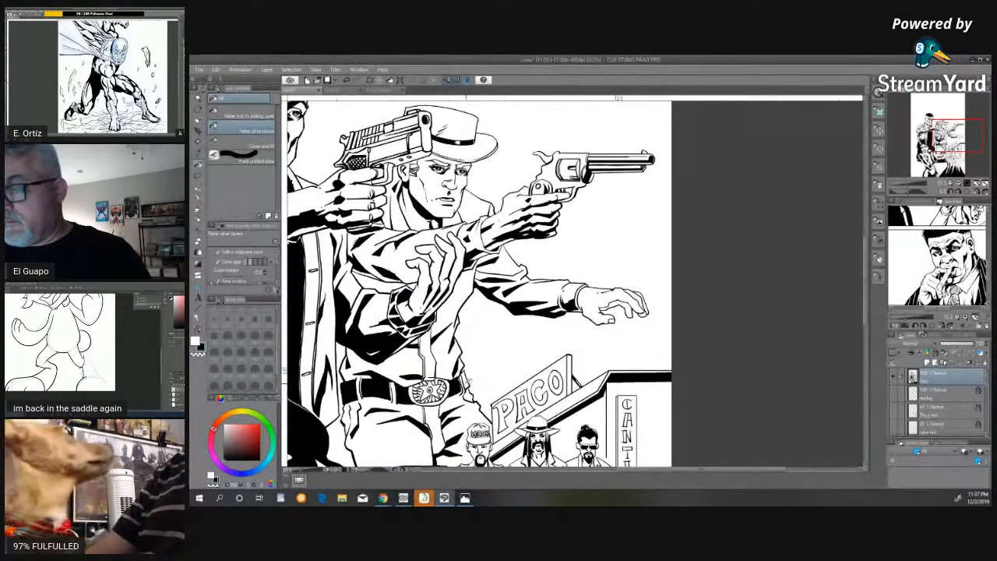
{"action": "left_click", "coordinate": [447, 499]}
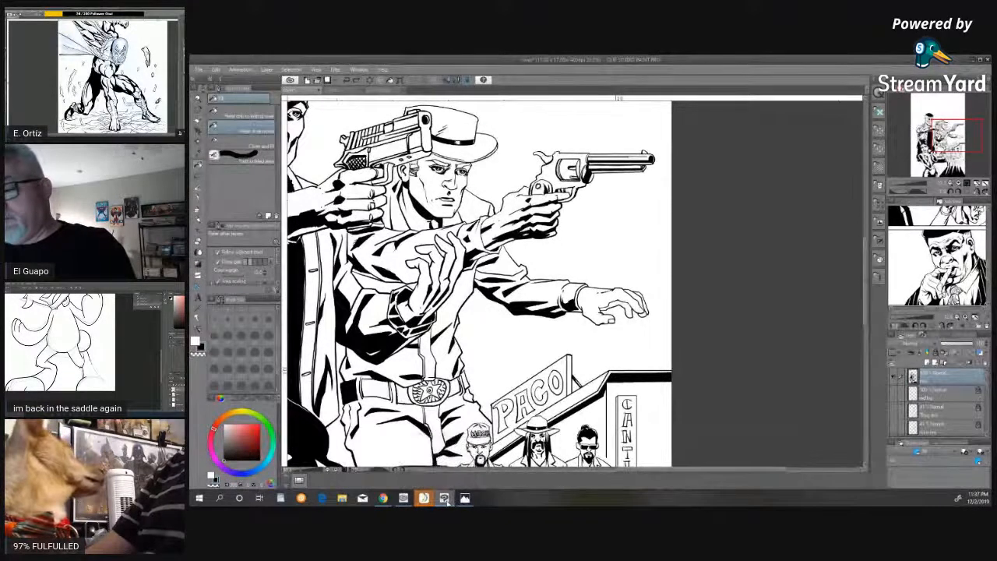
{"action": "mouse_move", "coordinate": [446, 499]}
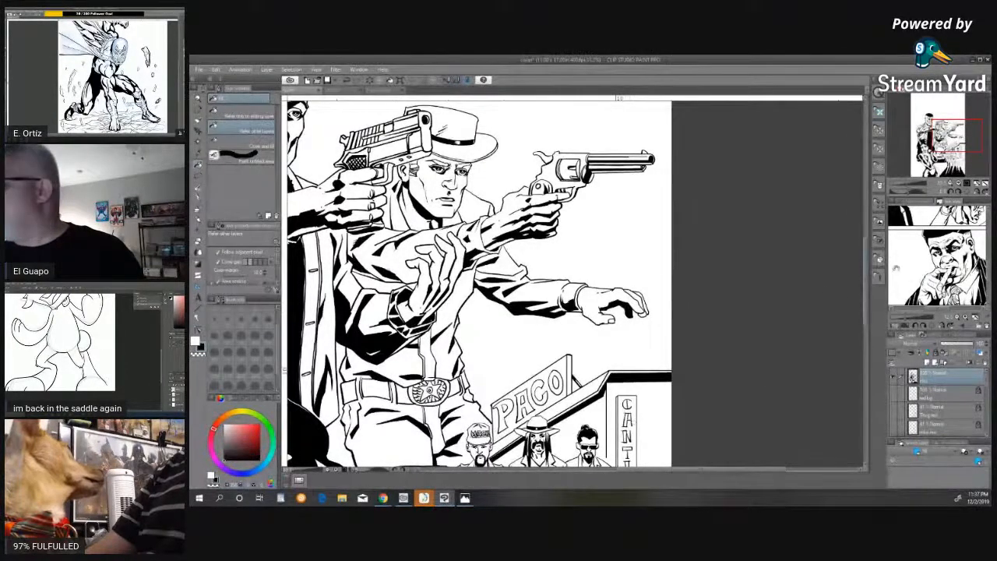
- Check the inked woman, truck and thugs in the lower half, and the composition of the whole cover page
{"action": "left_click_drag", "start_coordinate": [869, 296], "coordinate": [861, 333]}
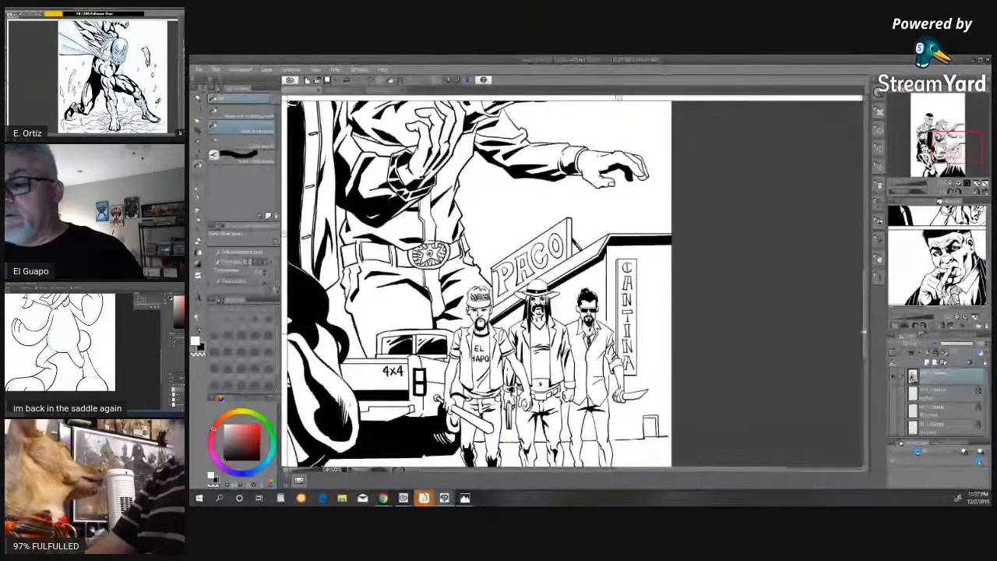
{"action": "left_click_drag", "start_coordinate": [760, 470], "coordinate": [538, 469]}
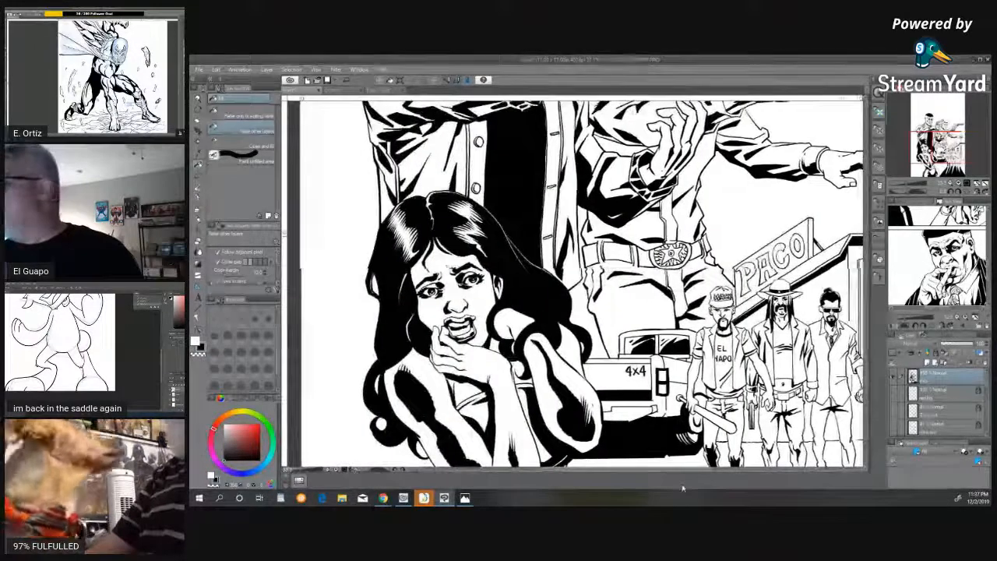
{"action": "key", "text": "ctrl+minus"}
{"action": "key", "text": "ctrl+minus"}
{"action": "key", "text": "ctrl+minus"}
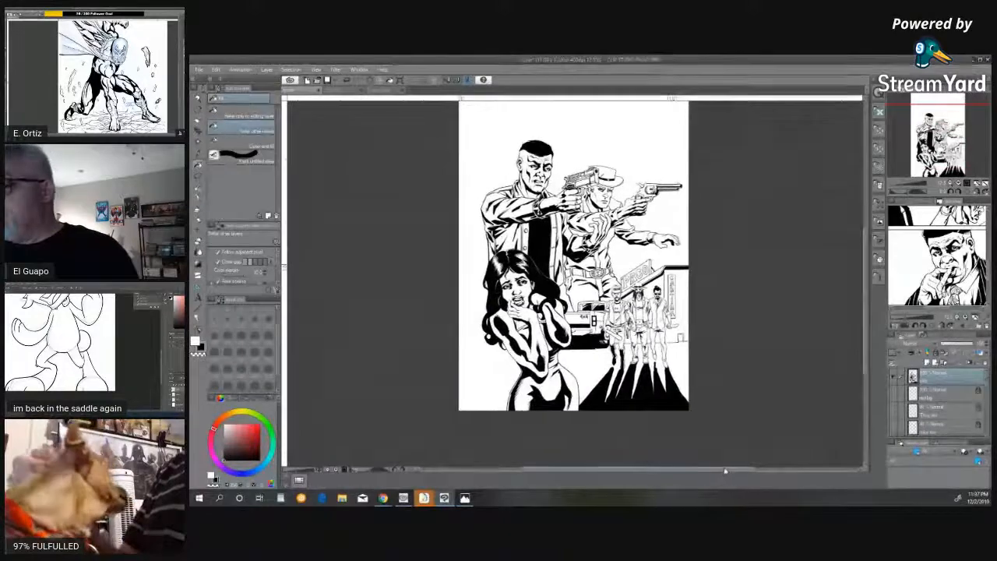
{"action": "scroll", "coordinate": [866, 300], "scroll_direction": "up", "scroll_amount": 1}
{"action": "scroll", "coordinate": [866, 300], "scroll_direction": "up", "scroll_amount": 1}
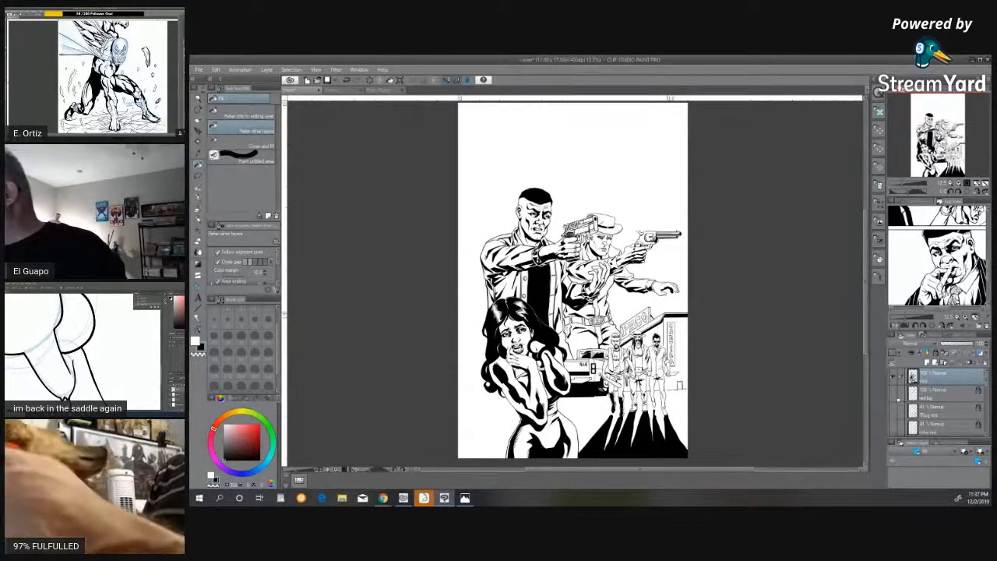
- Show the red background sketch layer with its circle guides and choose the Textured pen
{"action": "left_click", "coordinate": [893, 395]}
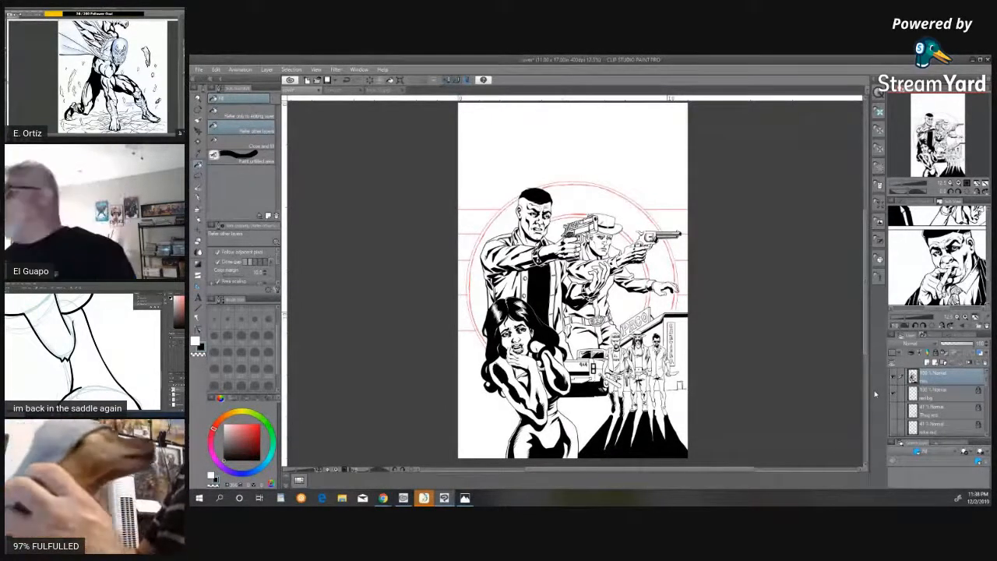
{"action": "key", "text": "ctrl+plus"}
{"action": "key", "text": "ctrl+plus"}
{"action": "key", "text": "ctrl+plus"}
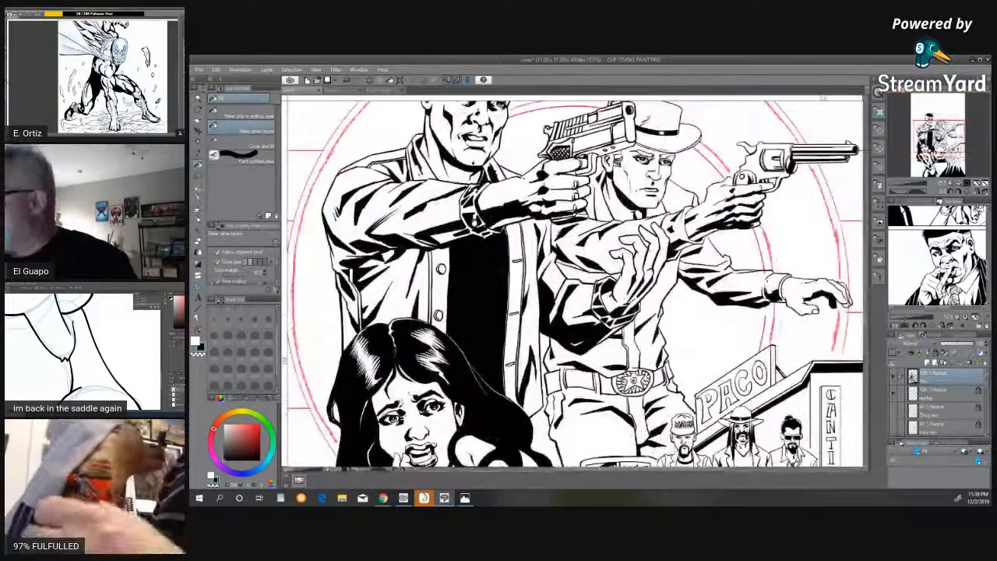
{"action": "scroll", "coordinate": [575, 280], "scroll_direction": "down", "scroll_amount": 3}
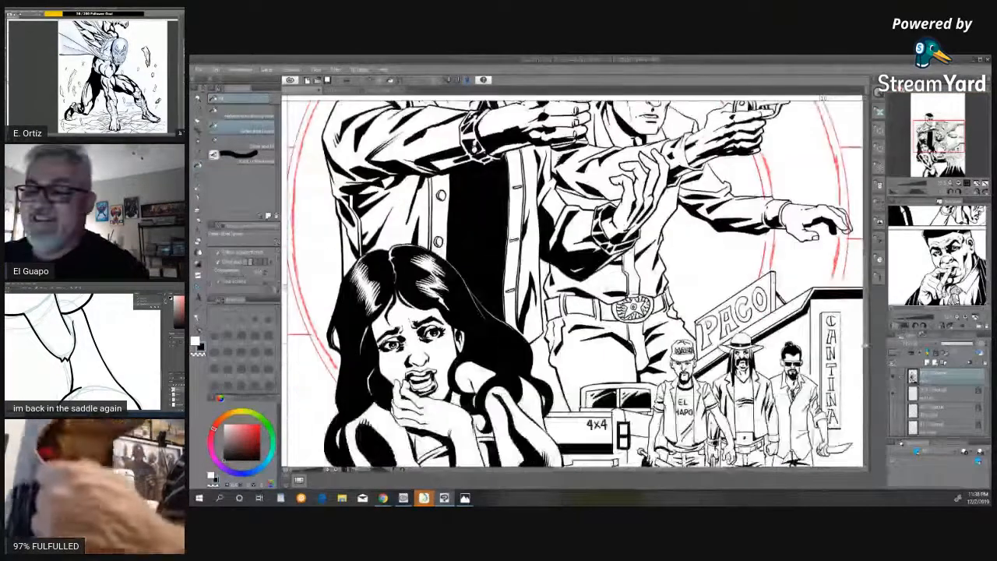
{"action": "key", "text": "b"}
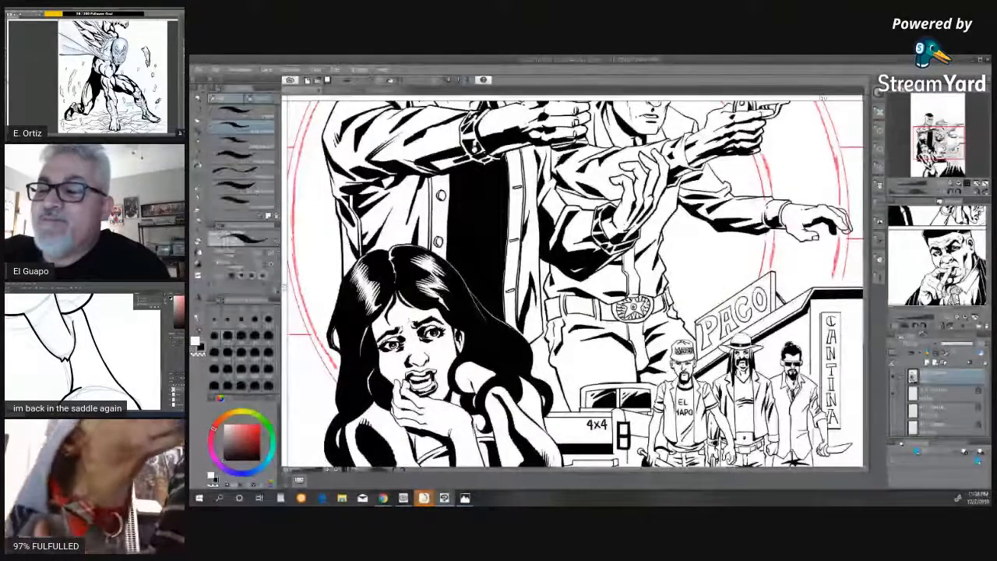
{"action": "left_click", "coordinate": [256, 199]}
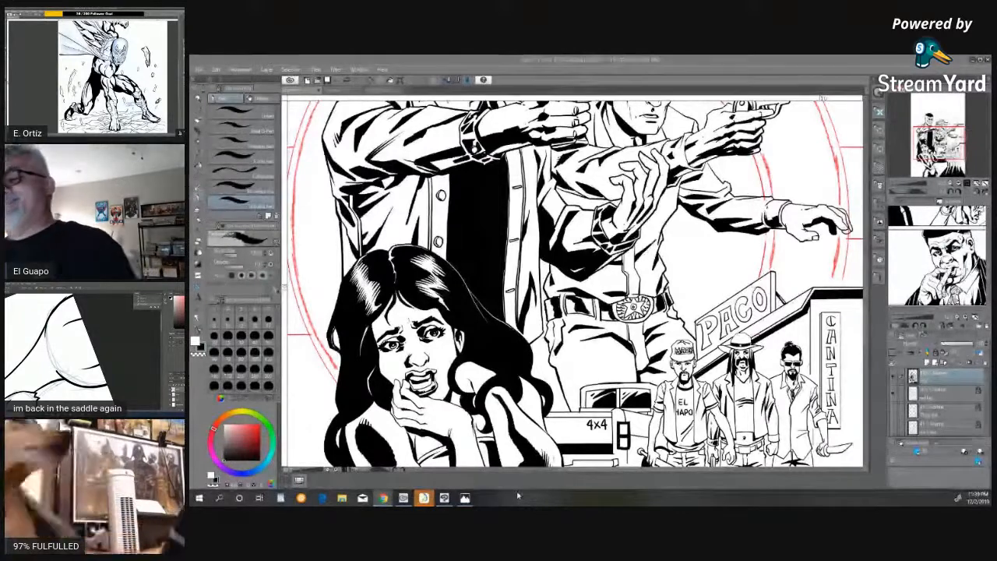
- Bring the round carved calendar-stone image into the cover page as a new layer
{"action": "key", "text": "ctrl+minus"}
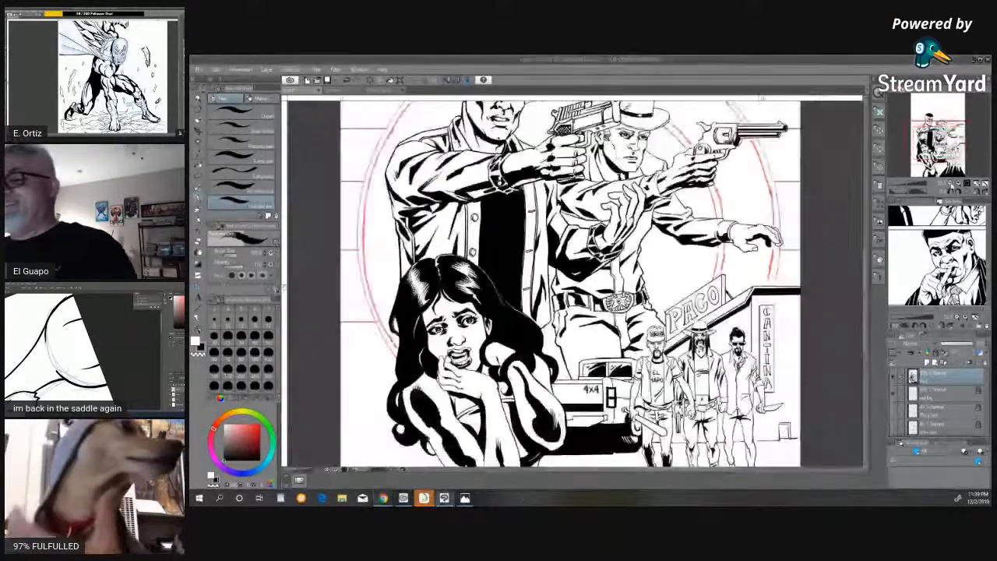
{"action": "key", "text": "ctrl+minus"}
{"action": "key", "text": "ctrl+minus"}
{"action": "left_click_drag", "start_coordinate": [866, 334], "coordinate": [864, 285]}
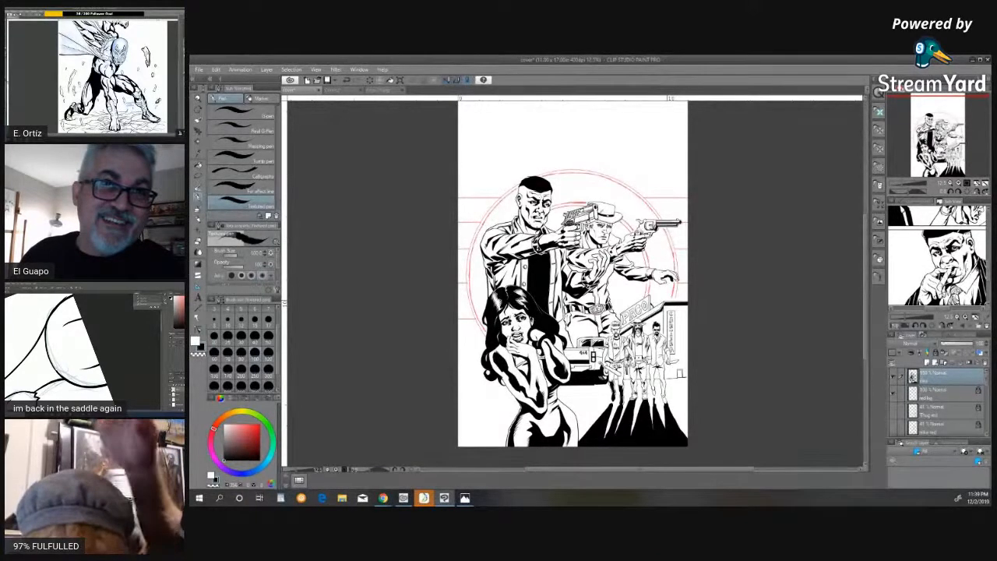
{"action": "key", "text": "alt+Tab"}
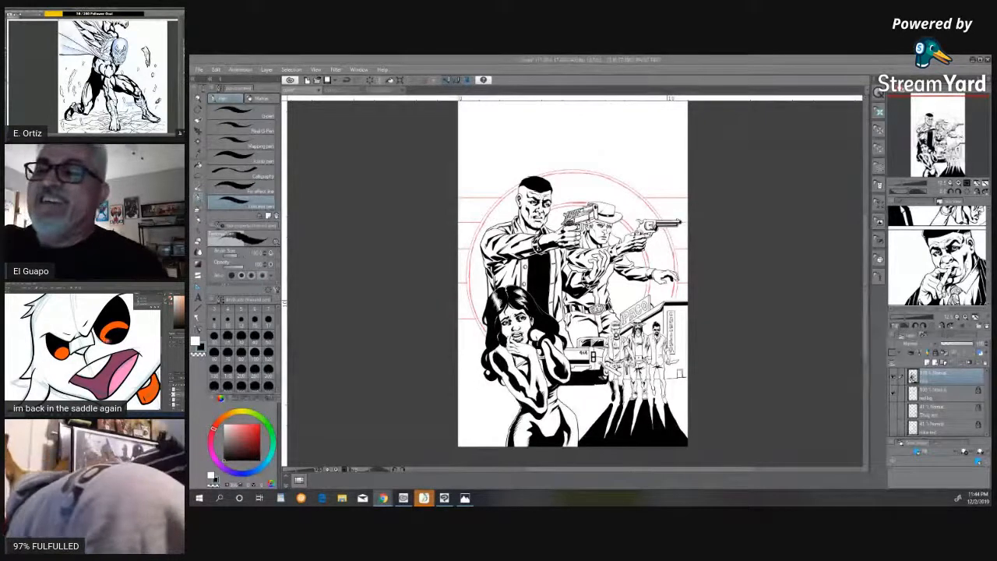
{"action": "left_click", "coordinate": [198, 70]}
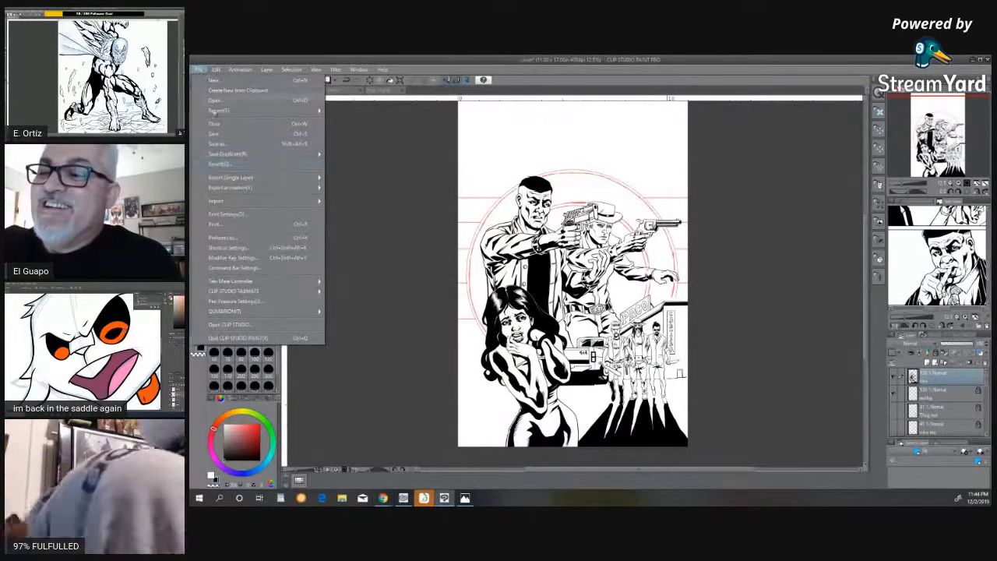
{"action": "key", "text": "Escape"}
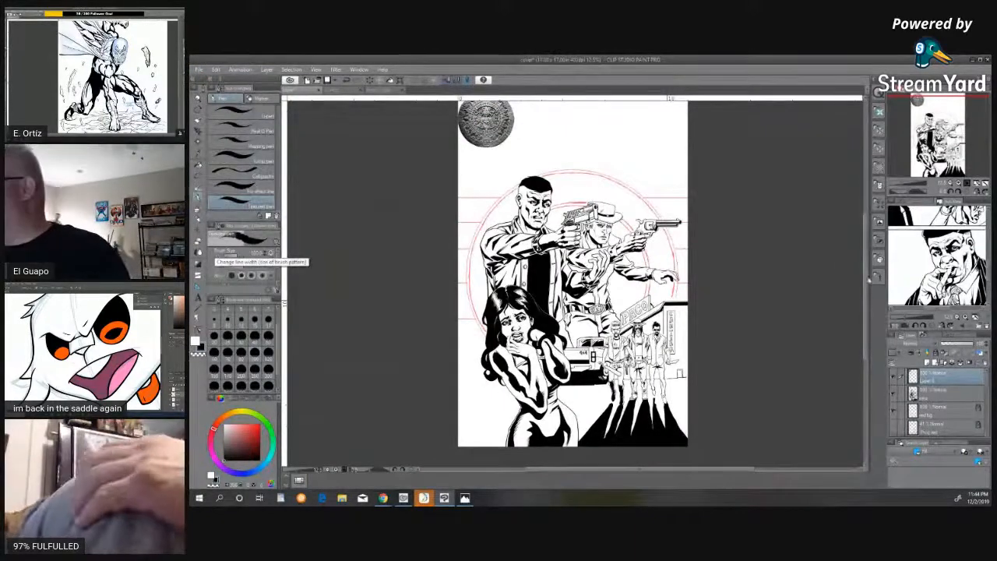
{"action": "scroll", "coordinate": [573, 284], "scroll_direction": "up", "scroll_amount": 2}
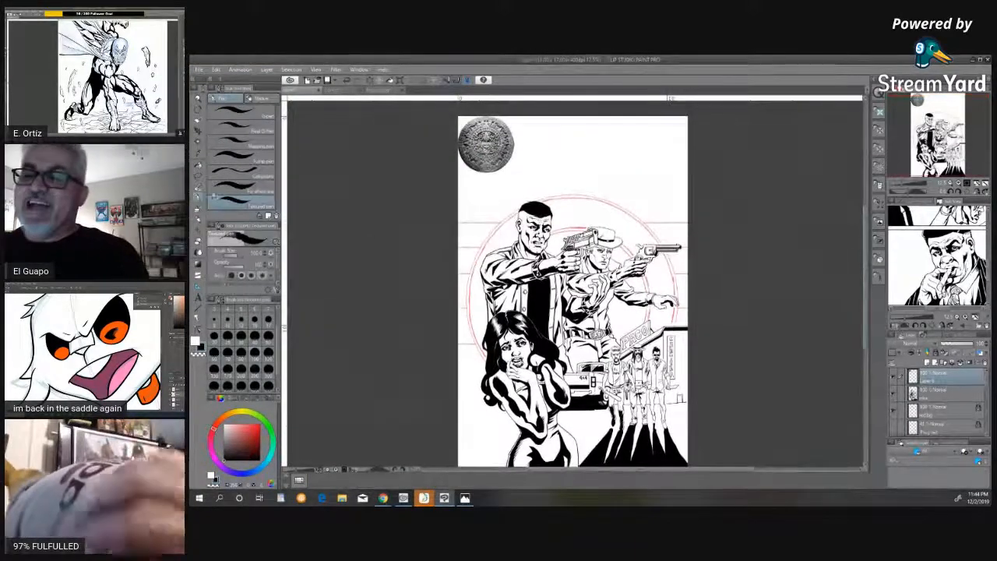
{"action": "left_click", "coordinate": [198, 177]}
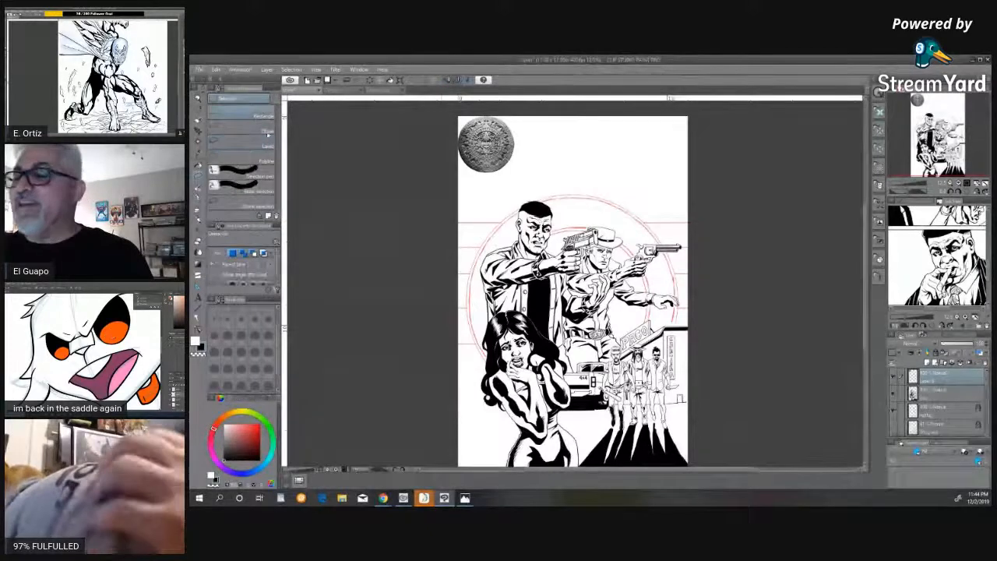
{"action": "left_click_drag", "start_coordinate": [457, 116], "coordinate": [591, 307]}
{"action": "left_click", "coordinate": [521, 189]}
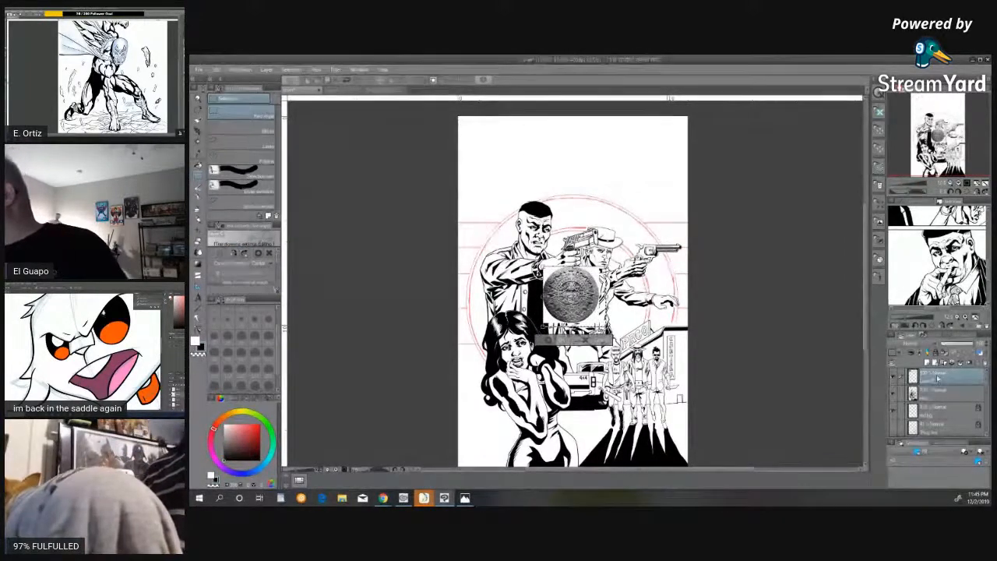
{"action": "left_click", "coordinate": [934, 400]}
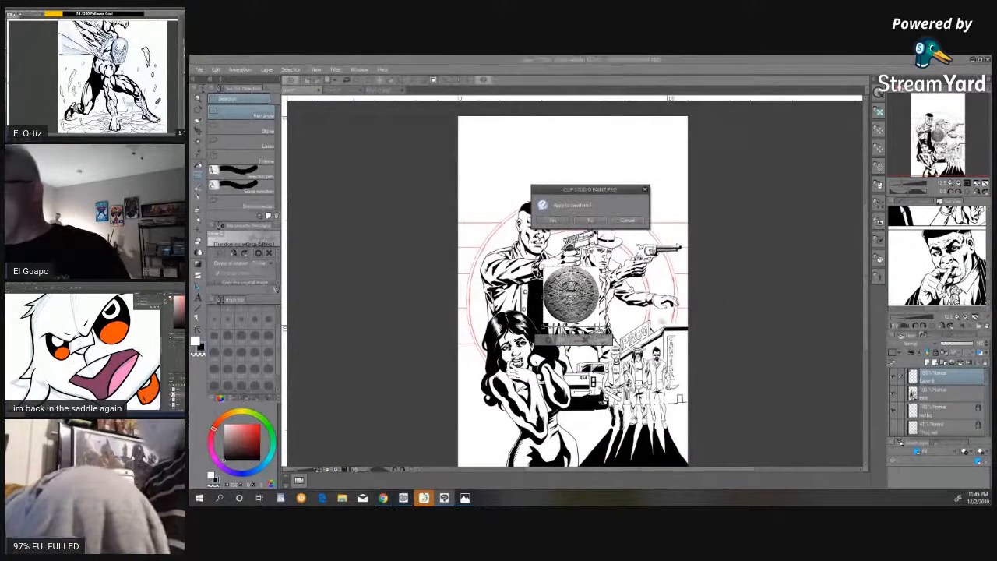
{"action": "left_click", "coordinate": [590, 220]}
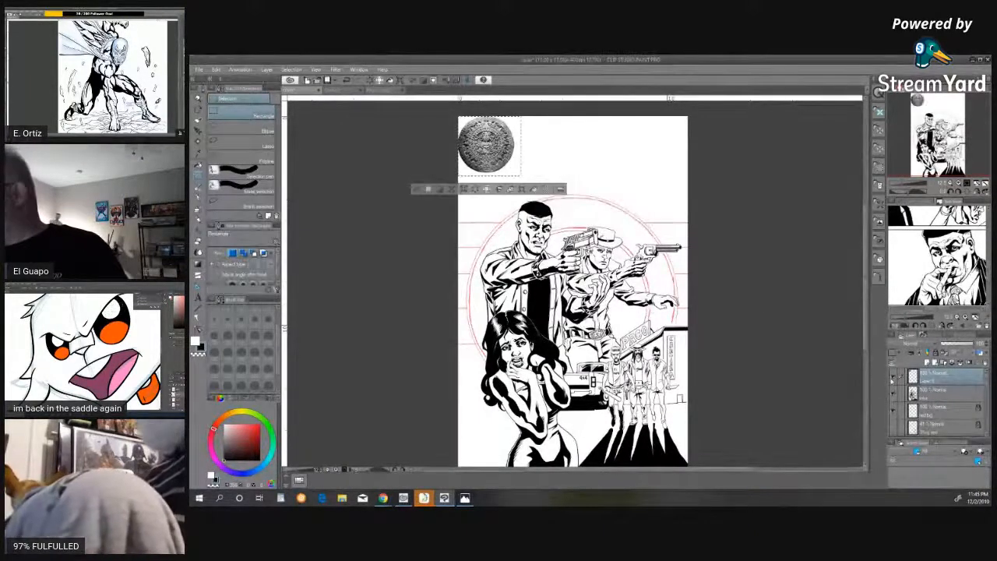
- Place the calendar-stone layer beneath the figure ink layer and select the stone image with a rectangular selection
{"action": "left_click", "coordinate": [938, 391]}
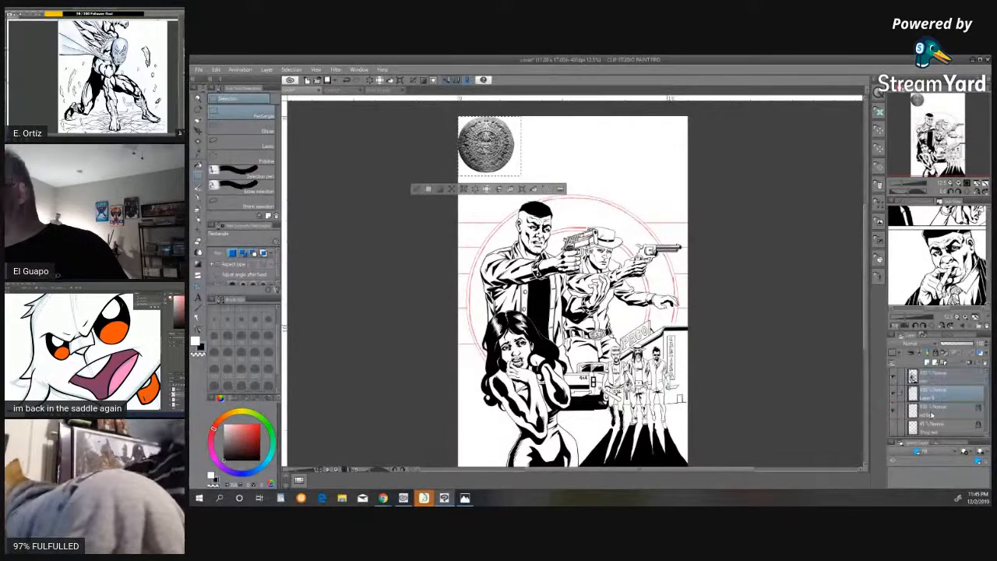
{"action": "left_click_drag", "start_coordinate": [532, 278], "coordinate": [550, 308]}
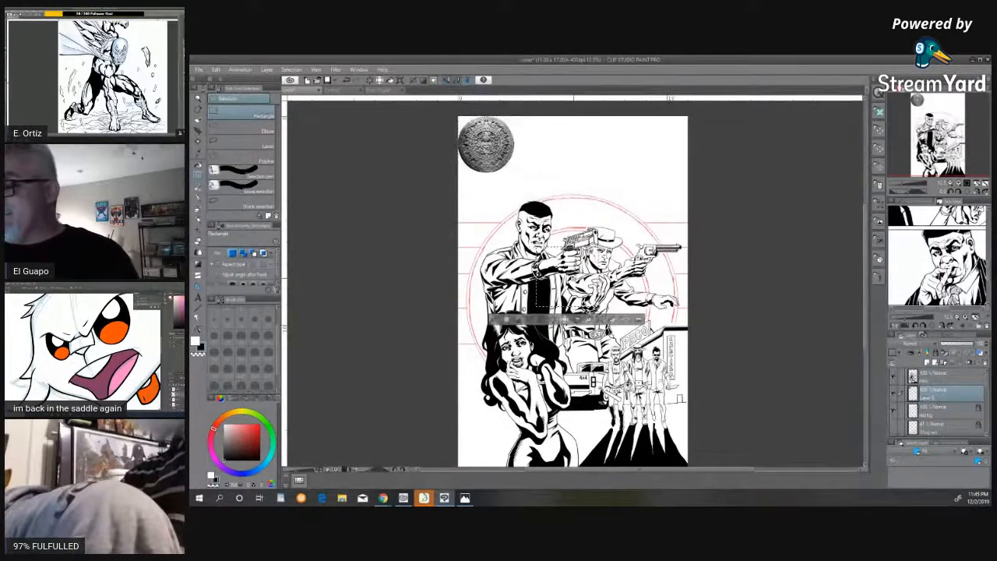
{"action": "left_click_drag", "start_coordinate": [458, 117], "coordinate": [518, 175]}
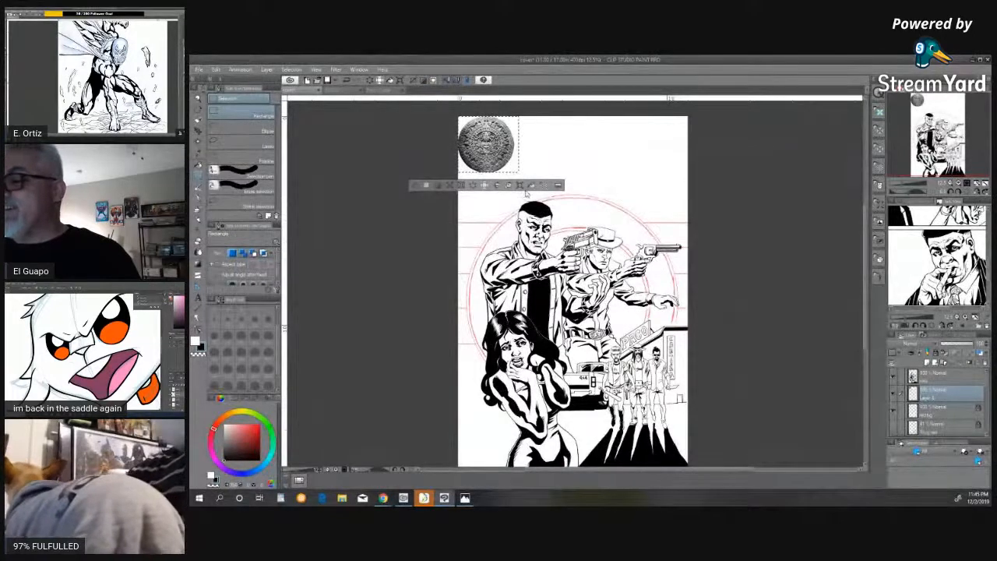
- Enlarge and position the calendar stone so its rim fits the large red guide circle behind the gunmen
{"action": "left_click_drag", "start_coordinate": [505, 155], "coordinate": [664, 370]}
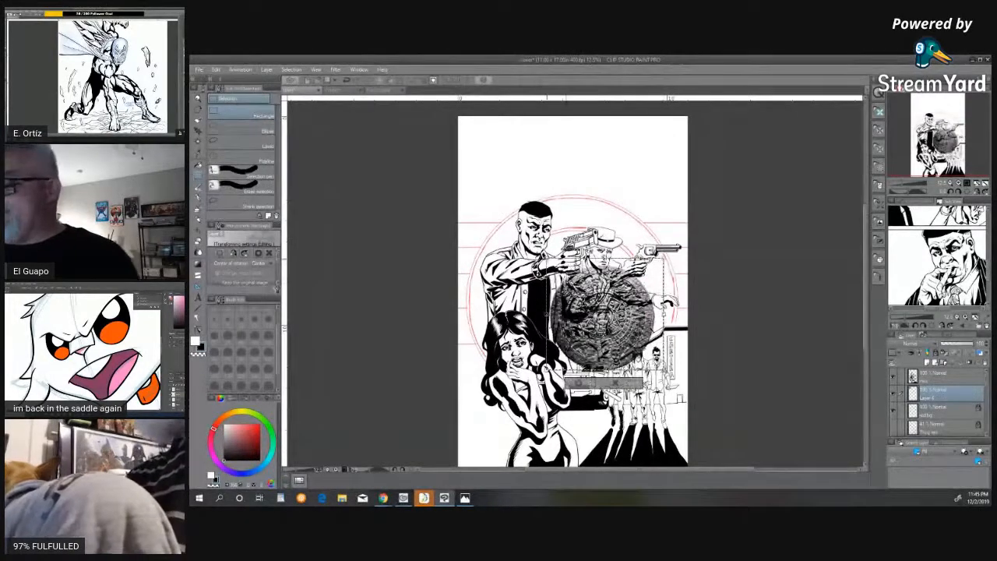
{"action": "left_click_drag", "start_coordinate": [546, 258], "coordinate": [487, 201]}
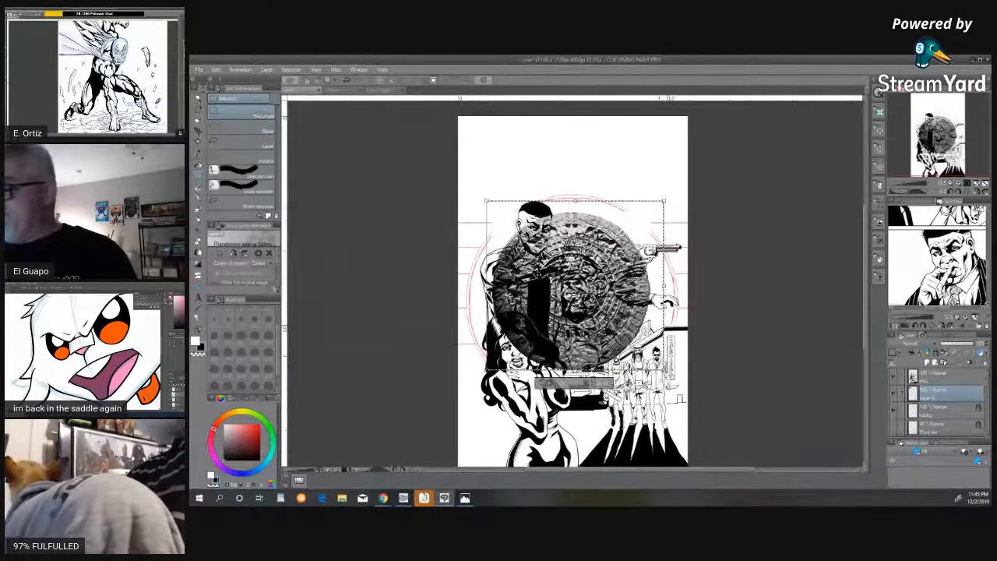
{"action": "left_click_drag", "start_coordinate": [665, 370], "coordinate": [678, 384]}
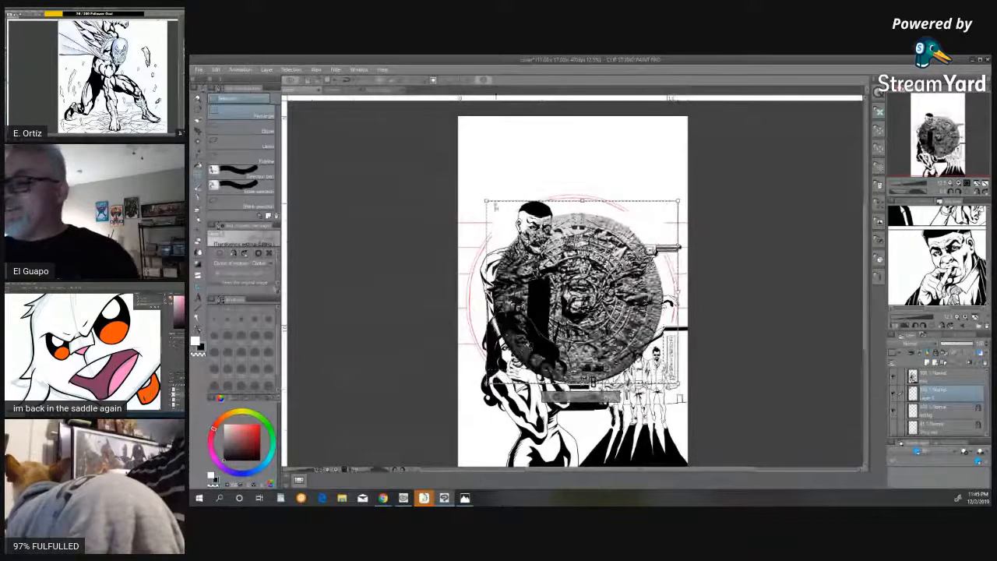
{"action": "left_click_drag", "start_coordinate": [486, 200], "coordinate": [465, 181]}
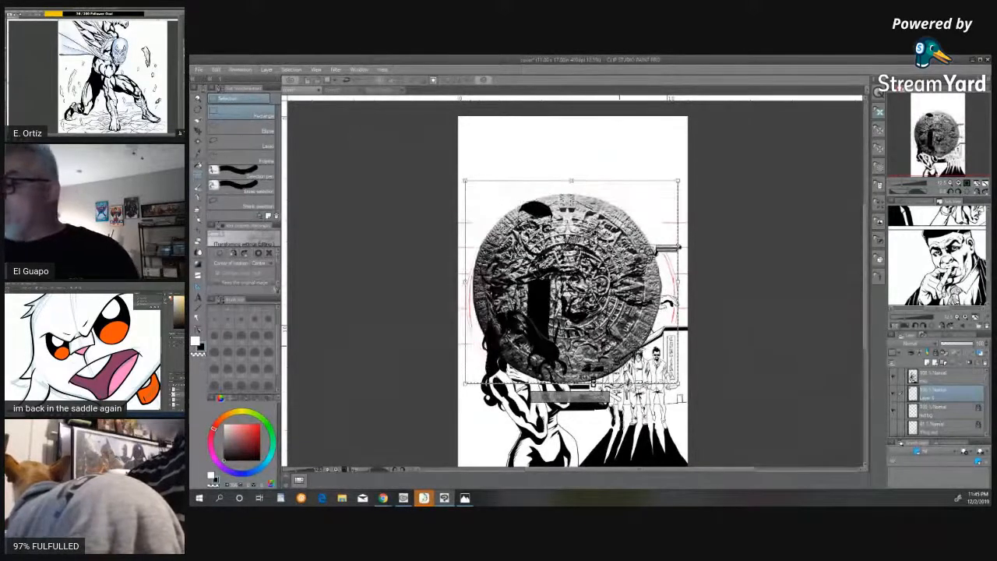
{"action": "left_click_drag", "start_coordinate": [571, 384], "coordinate": [570, 399]}
{"action": "left_click_drag", "start_coordinate": [600, 290], "coordinate": [606, 295]}
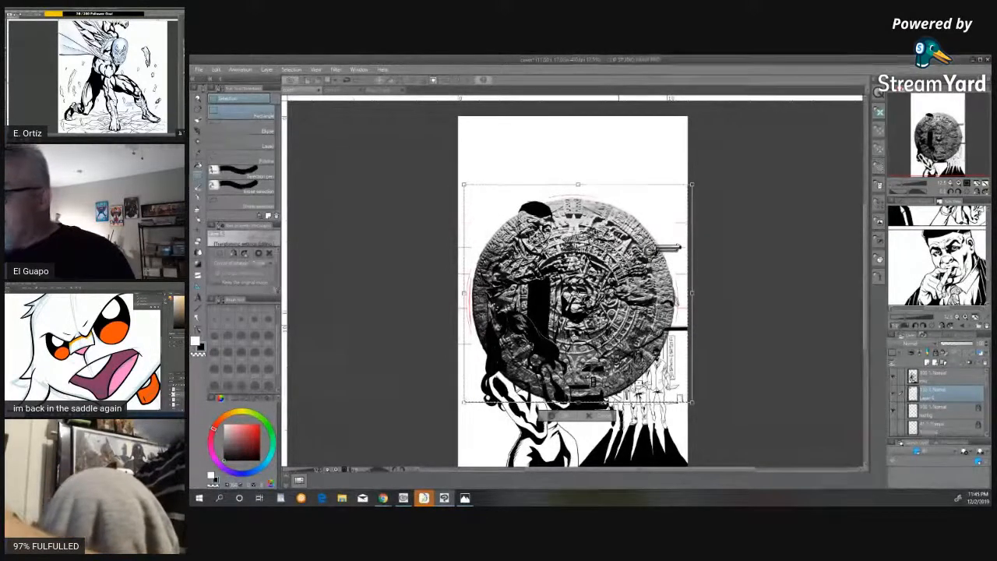
{"action": "left_click_drag", "start_coordinate": [617, 317], "coordinate": [621, 318]}
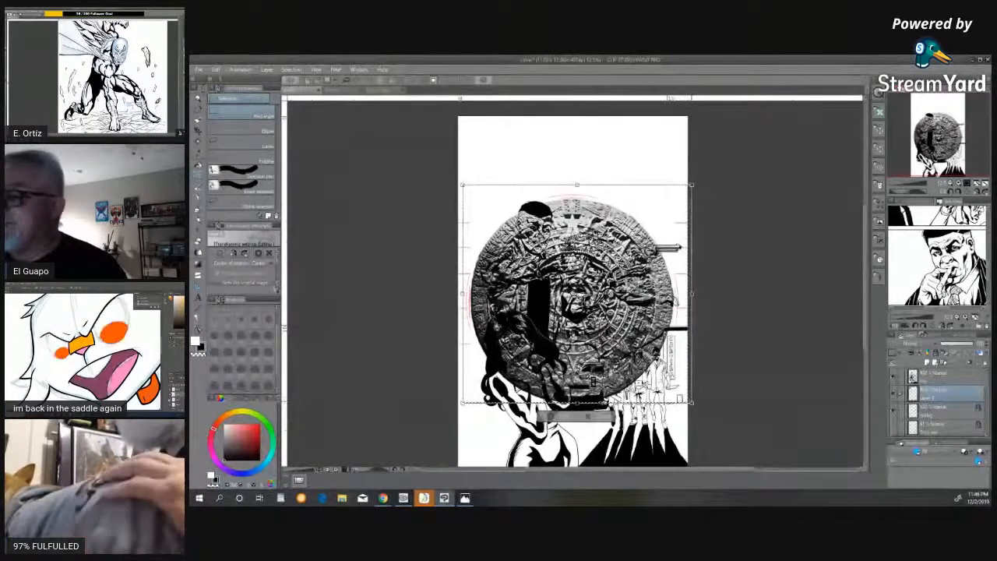
{"action": "left_click_drag", "start_coordinate": [463, 185], "coordinate": [459, 182]}
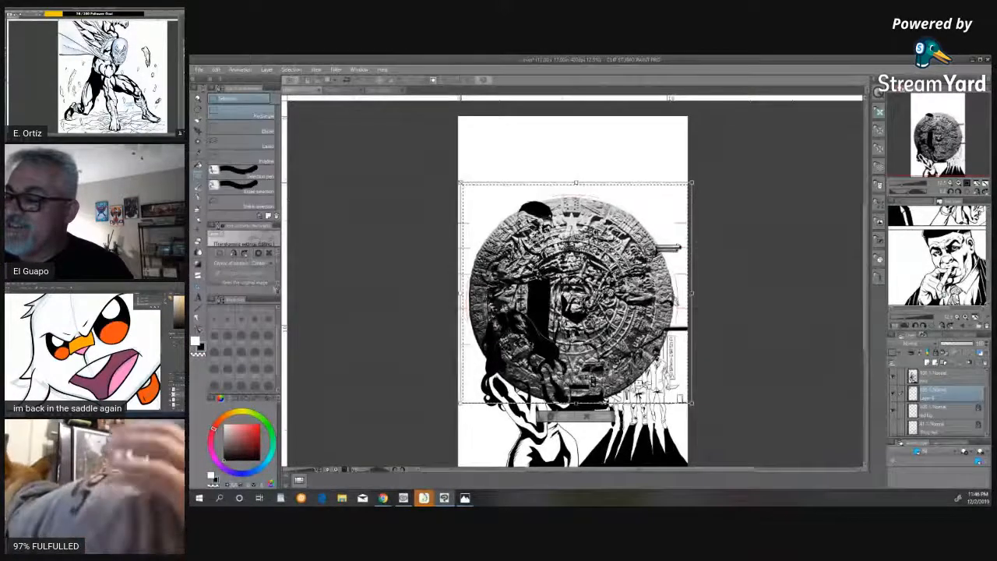
{"action": "left_click_drag", "start_coordinate": [595, 325], "coordinate": [594, 324]}
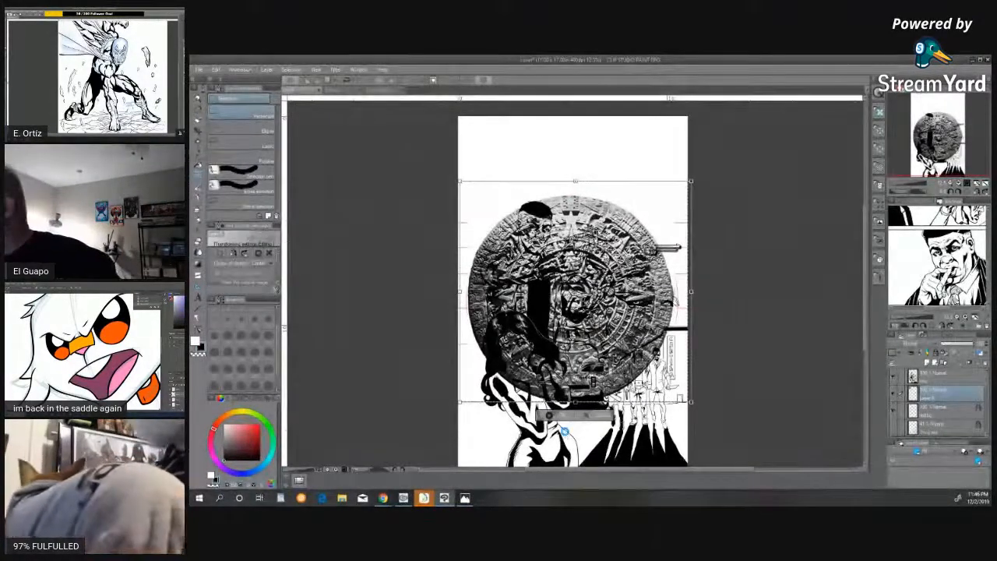
{"action": "key", "text": "Return"}
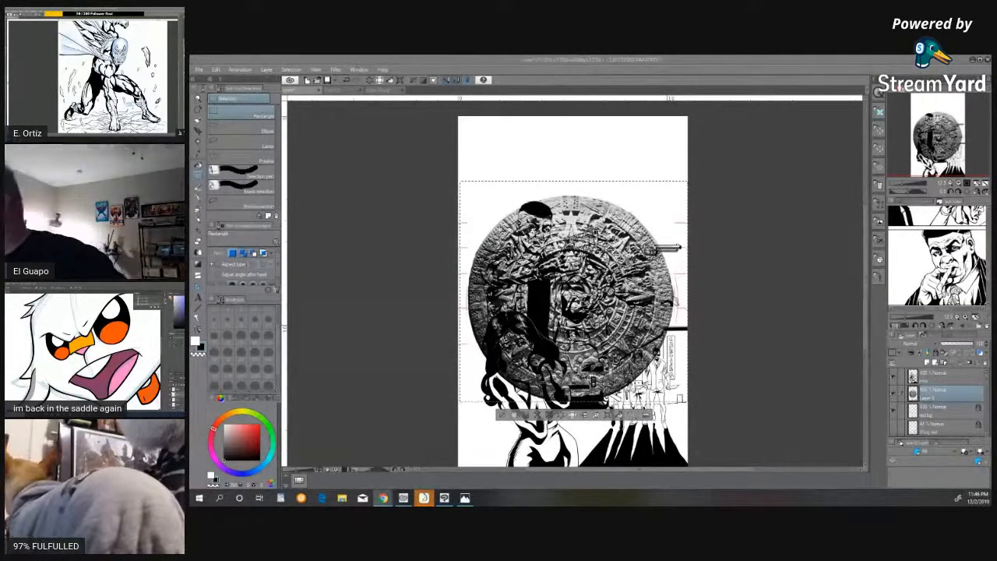
- Fade the calendar-stone layer to a light grey by lowering its opacity, clear the selection and activate the figure ink layer
{"action": "left_click_drag", "start_coordinate": [968, 346], "coordinate": [922, 335]}
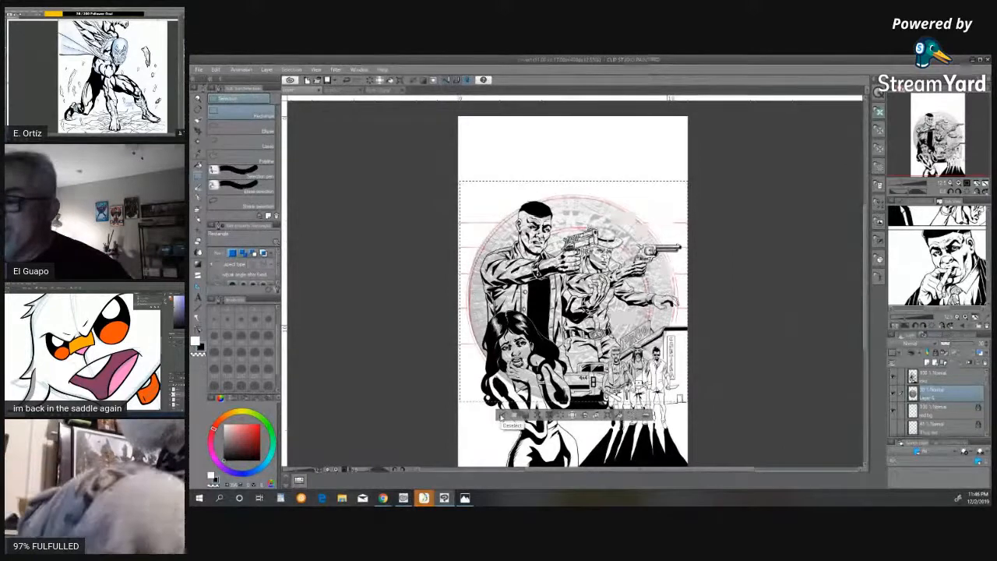
{"action": "left_click", "coordinate": [502, 416]}
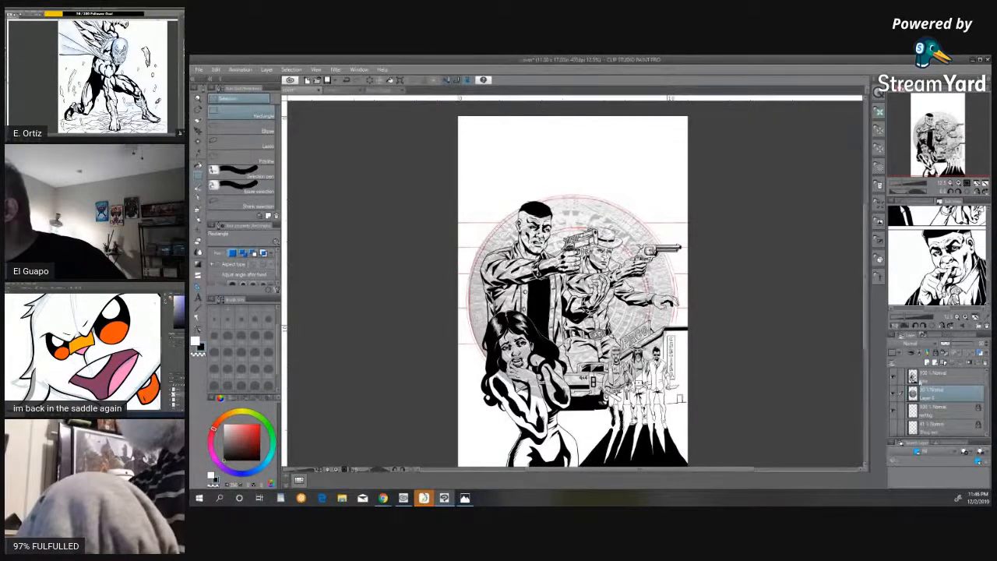
{"action": "left_click", "coordinate": [931, 375]}
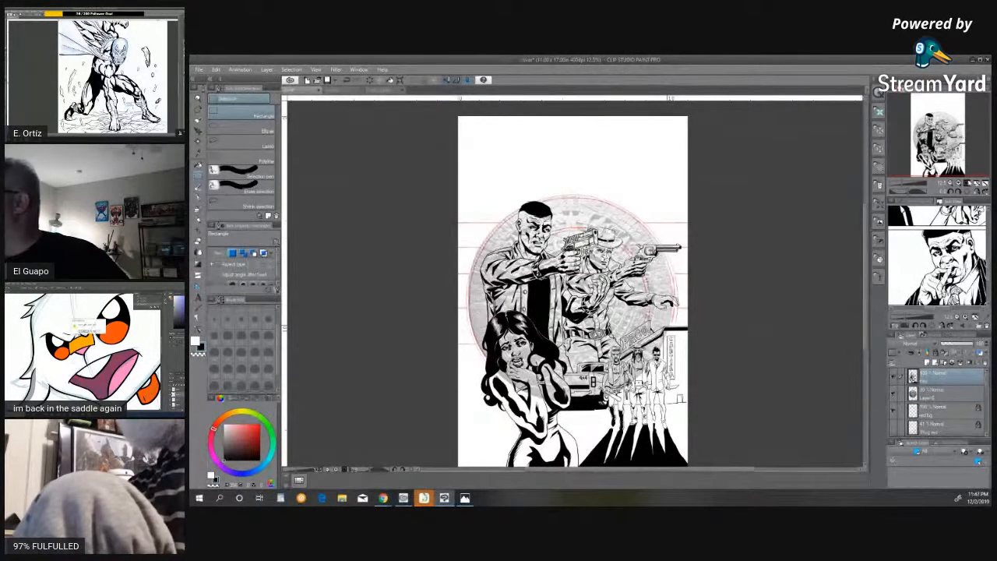
- Ink the outer circle's upper-left arc behind the crew-cut gunman with the Real G-Pen, following the red guide
{"action": "left_click", "coordinate": [959, 184]}
{"action": "left_click", "coordinate": [958, 184]}
{"action": "left_click", "coordinate": [959, 184]}
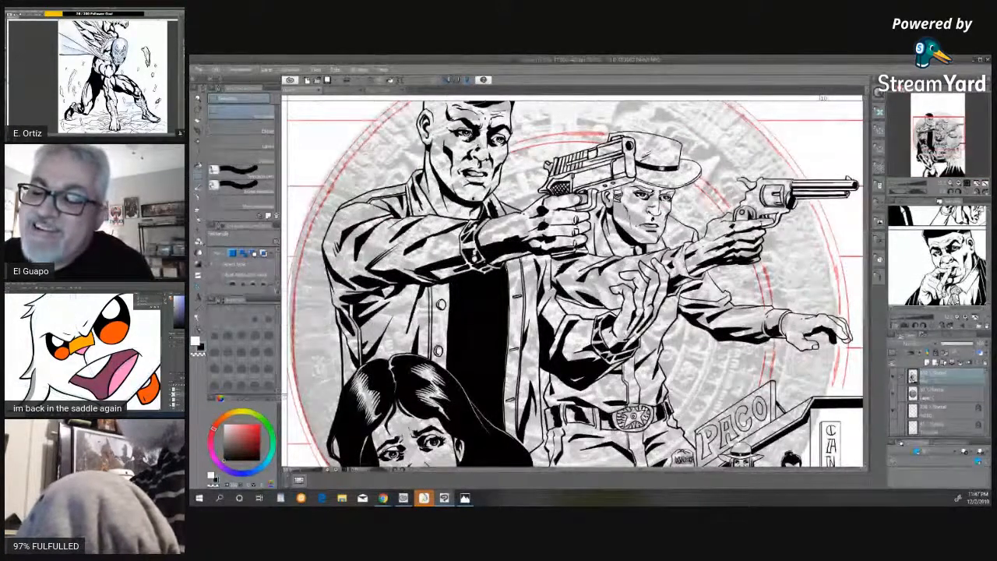
{"action": "left_click", "coordinate": [201, 208]}
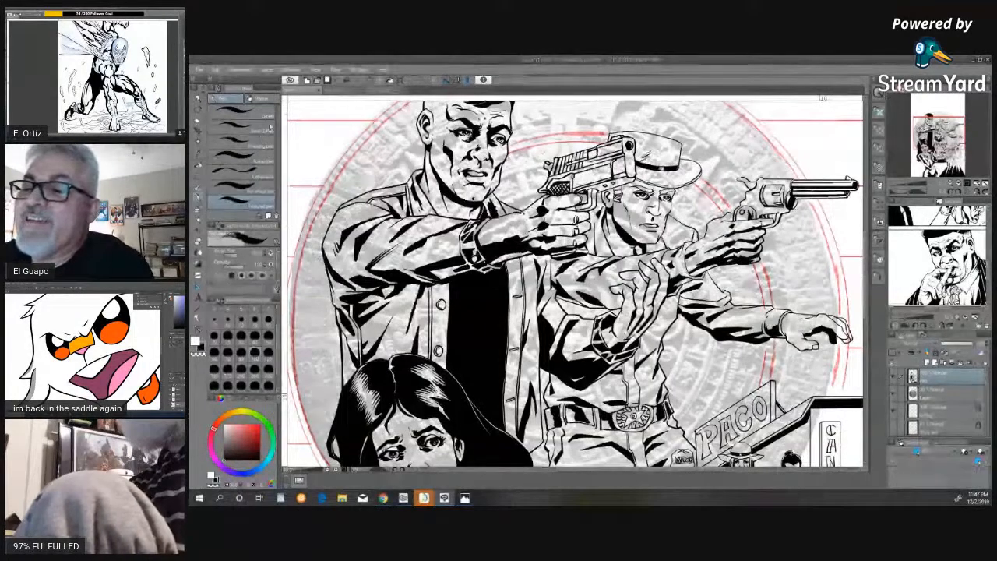
{"action": "left_click", "coordinate": [269, 118]}
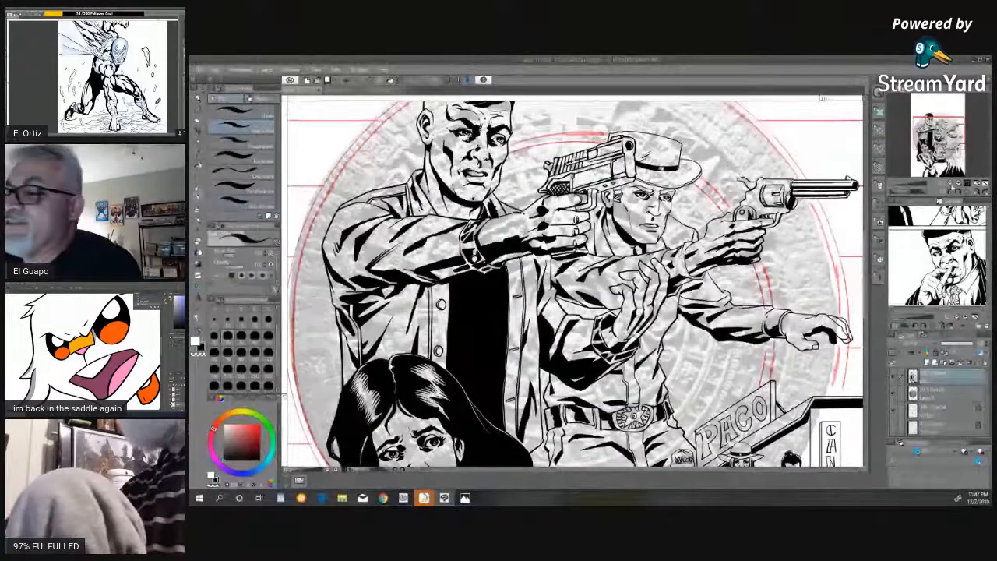
{"action": "key", "text": "ctrl+minus"}
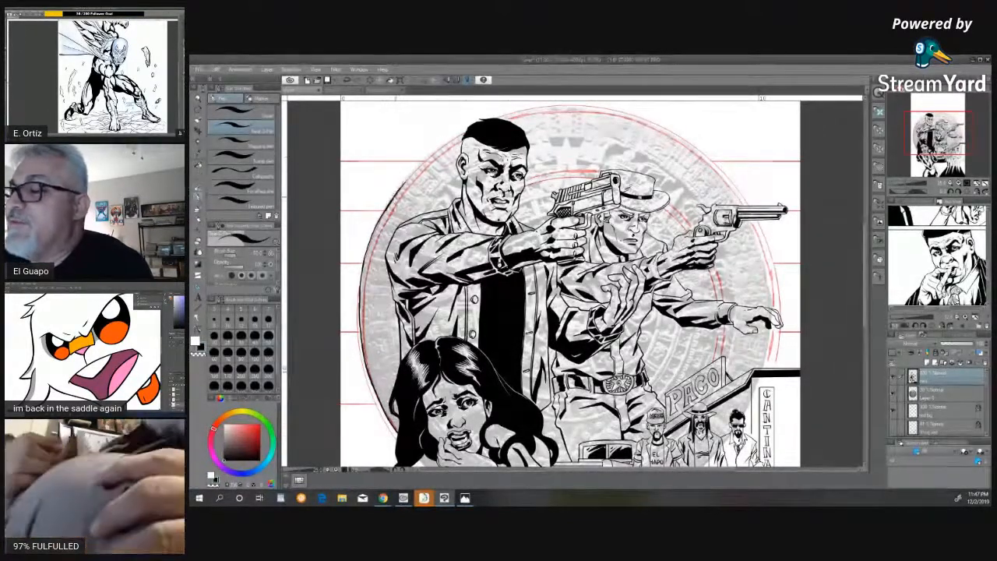
{"action": "left_click_drag", "start_coordinate": [413, 174], "coordinate": [391, 207]}
{"action": "left_click_drag", "start_coordinate": [438, 151], "coordinate": [401, 176]}
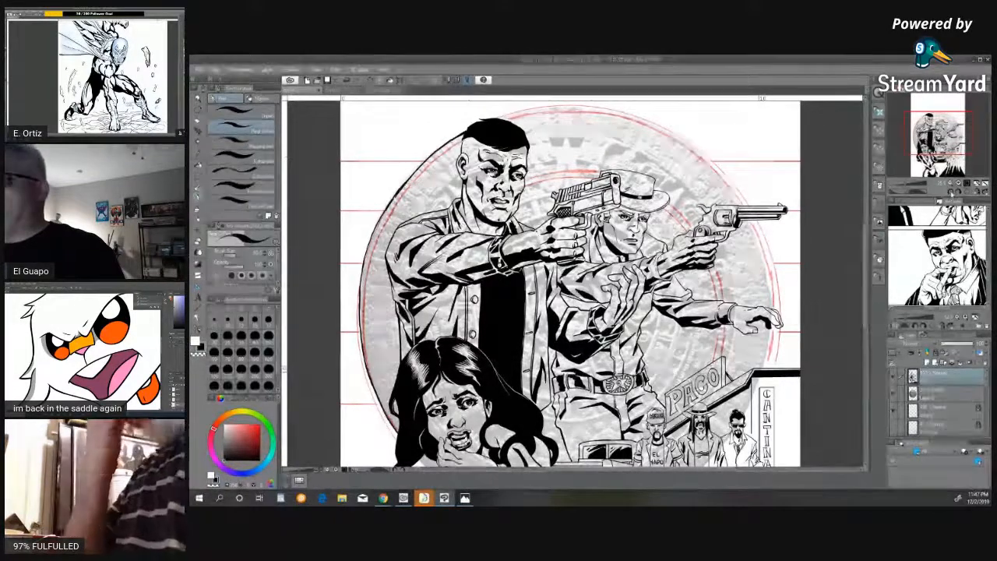
- Rotate the canvas and continue inking the outer circle from the crew-cut gunman's head across the top of the stone
{"action": "key", "text": "minus"}
{"action": "key", "text": "minus"}
{"action": "key", "text": "minus"}
{"action": "key", "text": "minus"}
{"action": "key", "text": "minus"}
{"action": "key", "text": "minus"}
{"action": "key", "text": "minus"}
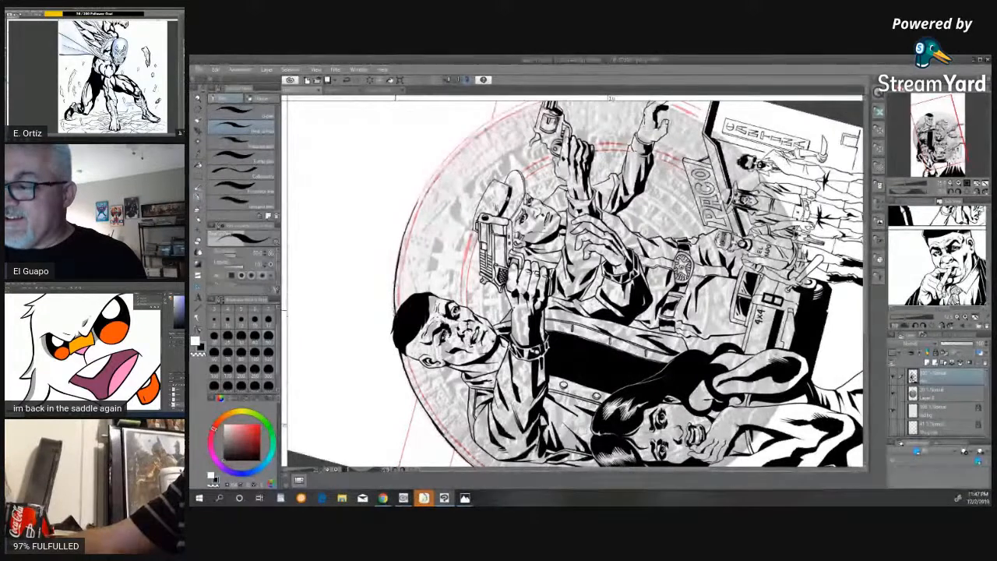
{"action": "mouse_move", "coordinate": [418, 201]}
{"action": "left_mouse_down"}
{"action": "mouse_move", "coordinate": [472, 131]}
{"action": "mouse_move", "coordinate": [510, 108]}
{"action": "left_mouse_up"}
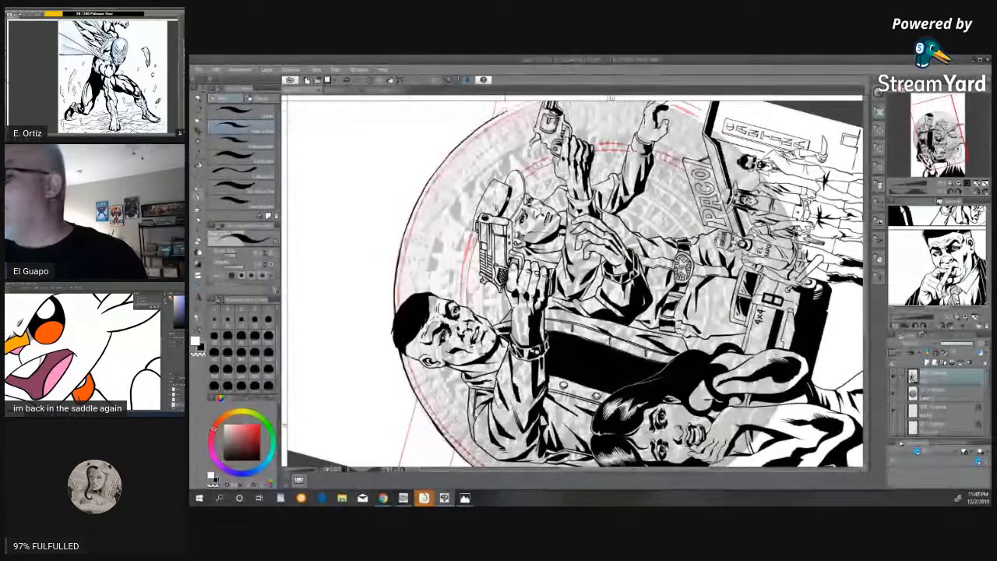
- Ink the outer circle past the revolver to the outstretched hand and strengthen its outline, rotating the canvas to follow the curve
{"action": "left_click_drag", "start_coordinate": [908, 187], "coordinate": [917, 188]}
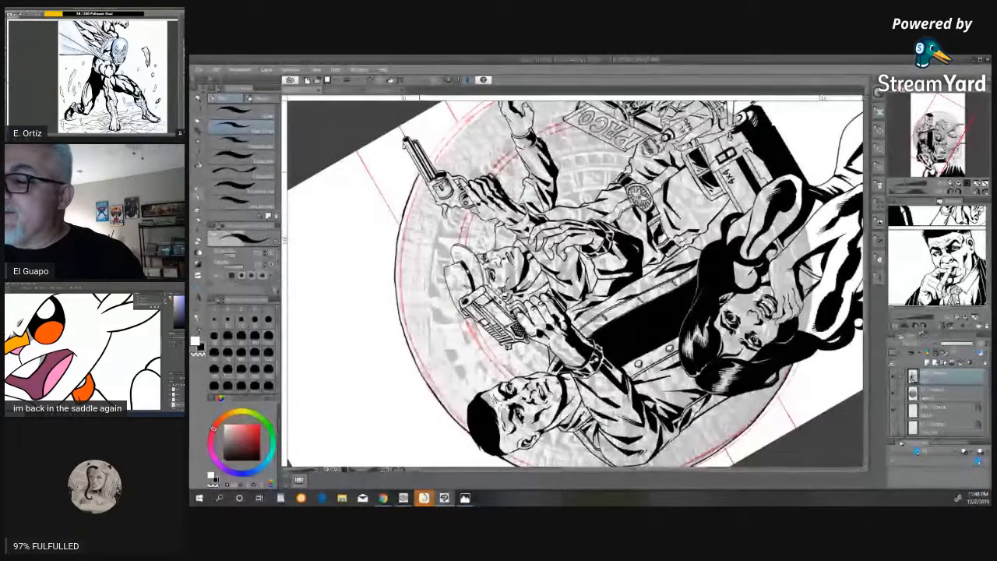
{"action": "left_click_drag", "start_coordinate": [917, 188], "coordinate": [969, 191]}
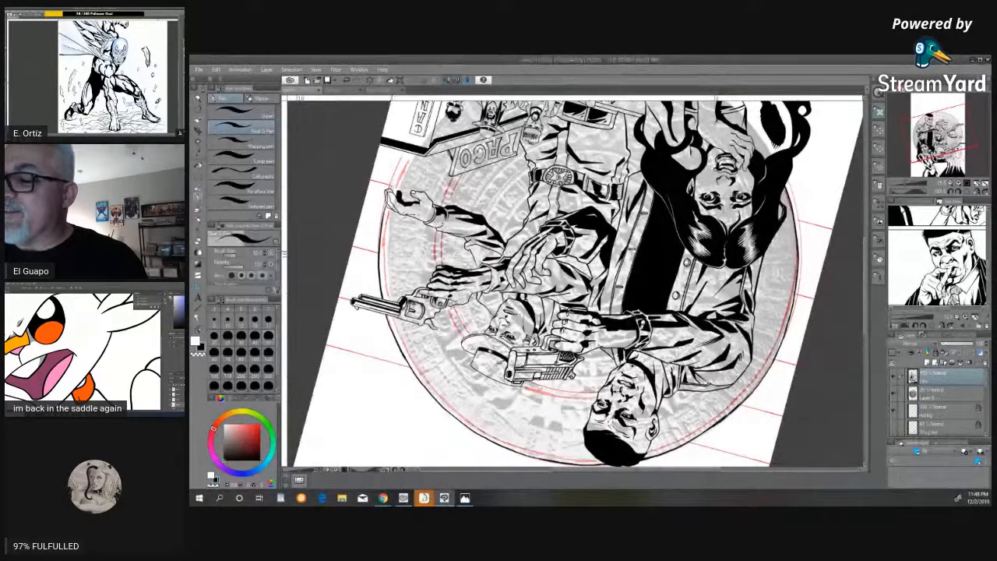
{"action": "left_click", "coordinate": [953, 195]}
{"action": "left_click", "coordinate": [953, 195]}
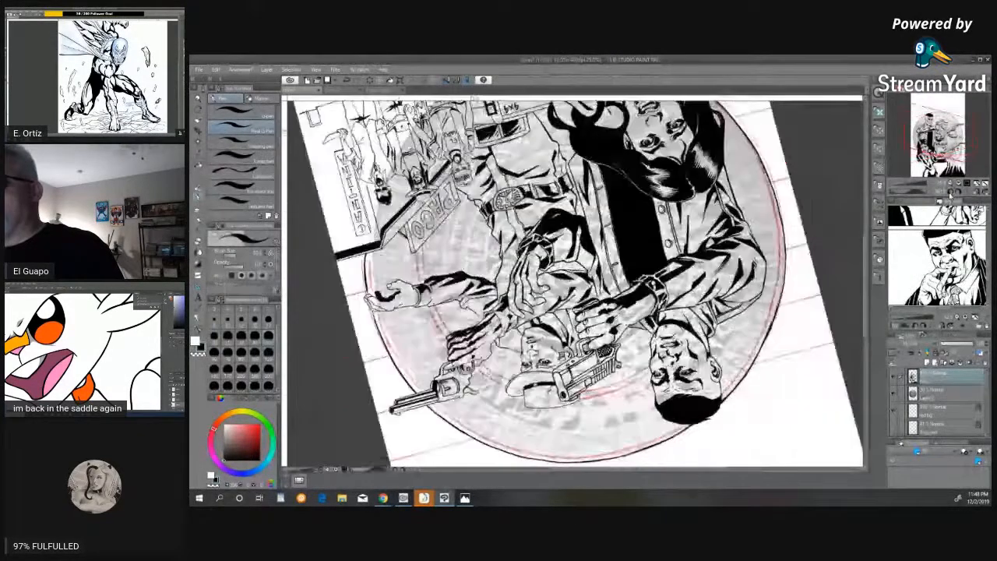
{"action": "left_click", "coordinate": [952, 195]}
{"action": "left_click", "coordinate": [953, 195]}
{"action": "left_click", "coordinate": [952, 194]}
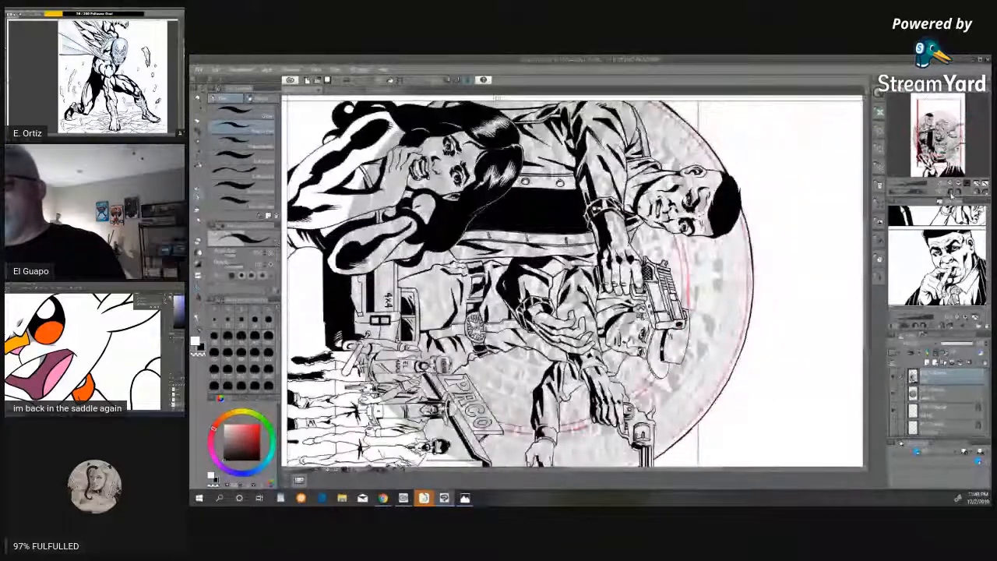
{"action": "left_click", "coordinate": [952, 195]}
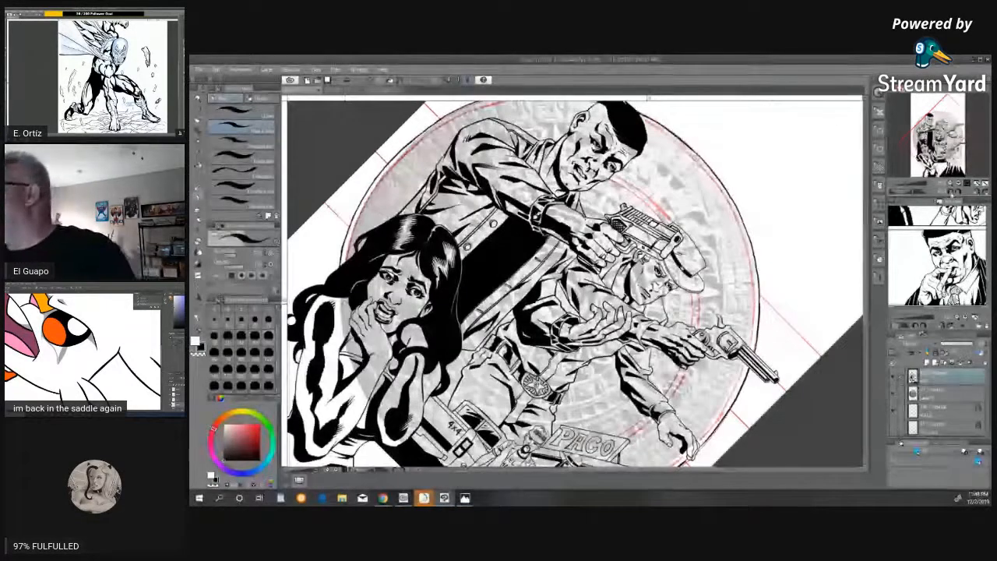
{"action": "left_click", "coordinate": [954, 192]}
{"action": "left_click", "coordinate": [954, 192]}
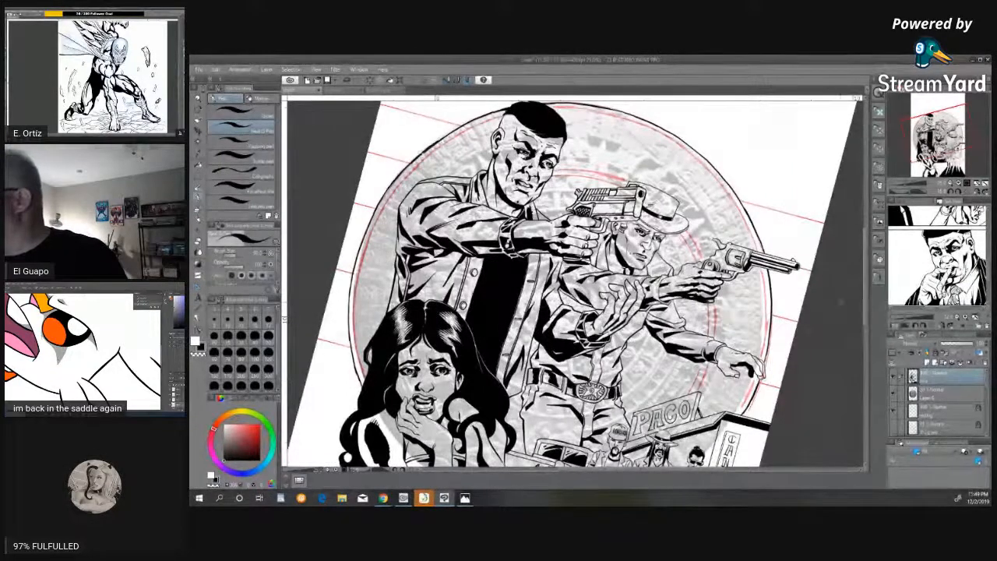
- Ink the stone's carved pattern between the outstretched arm and the PACO sign with the Textured pen, and check it without the stone layer
{"action": "scroll", "coordinate": [572, 284], "scroll_direction": "down", "scroll_amount": 3}
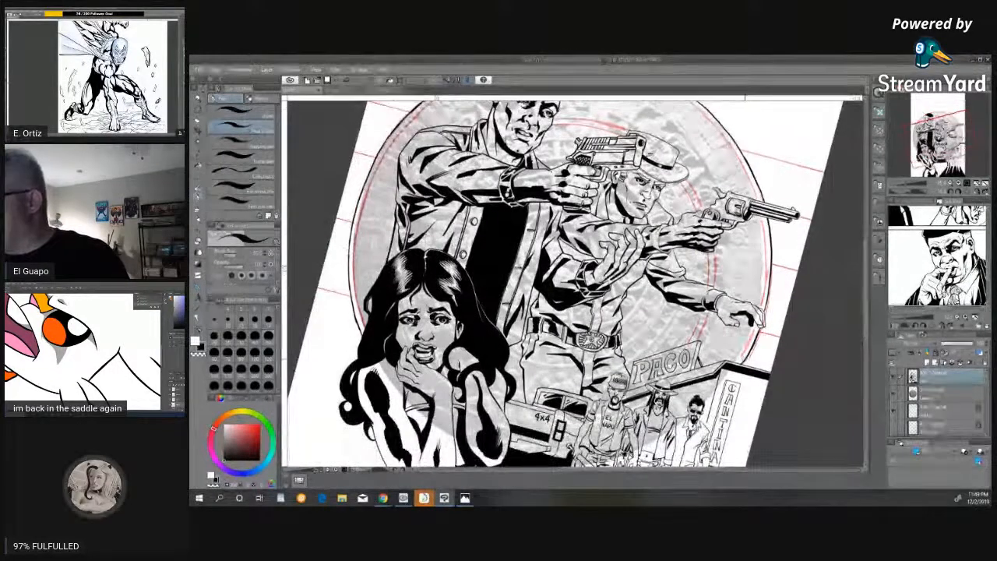
{"action": "scroll", "coordinate": [862, 298], "scroll_direction": "down", "scroll_amount": 3}
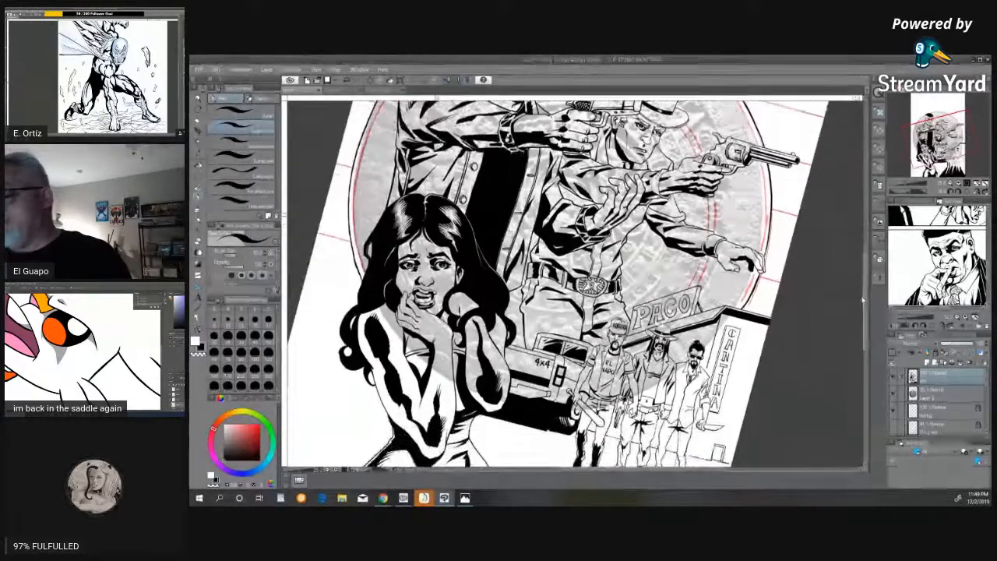
{"action": "scroll", "coordinate": [862, 299], "scroll_direction": "up", "scroll_amount": 3}
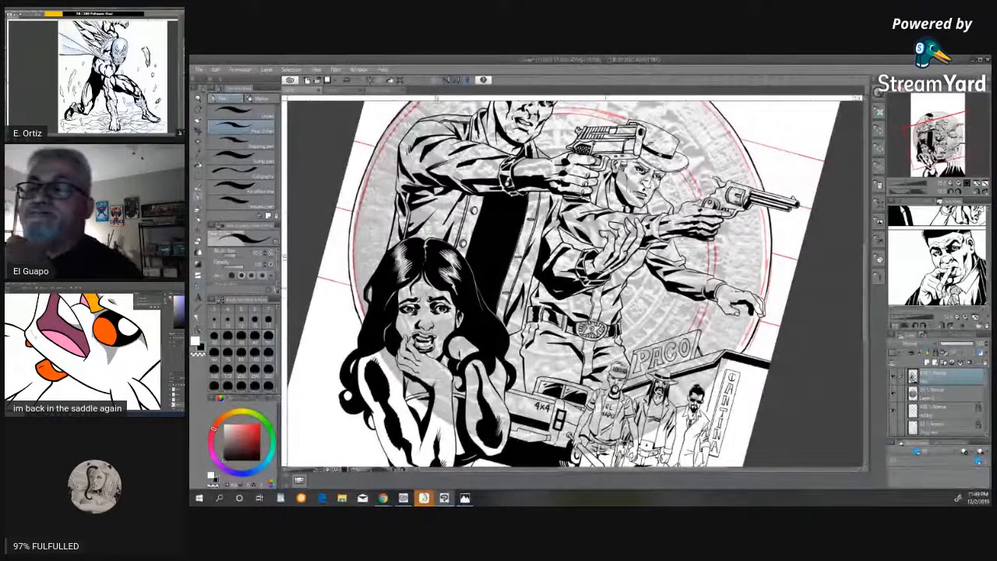
{"action": "left_click", "coordinate": [241, 201]}
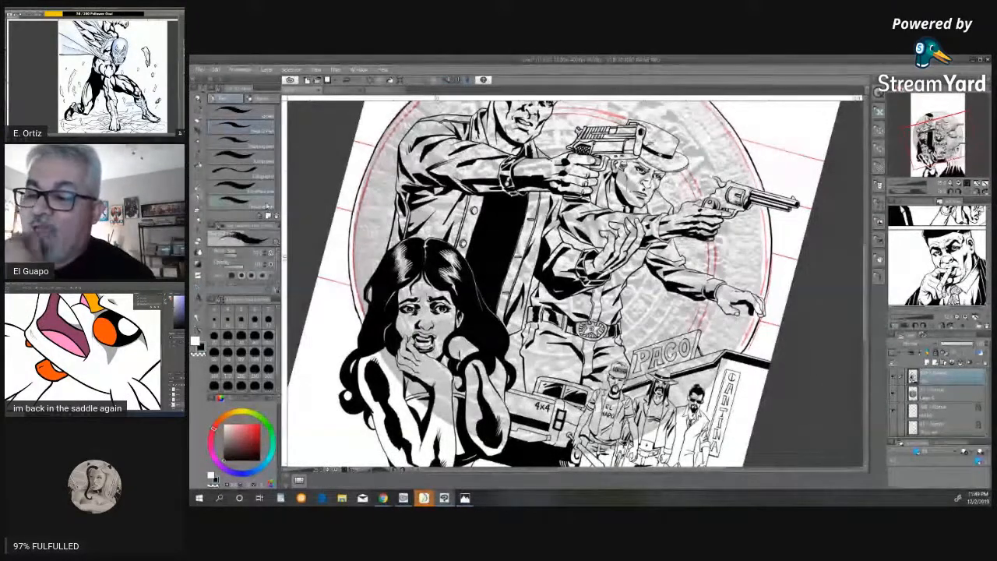
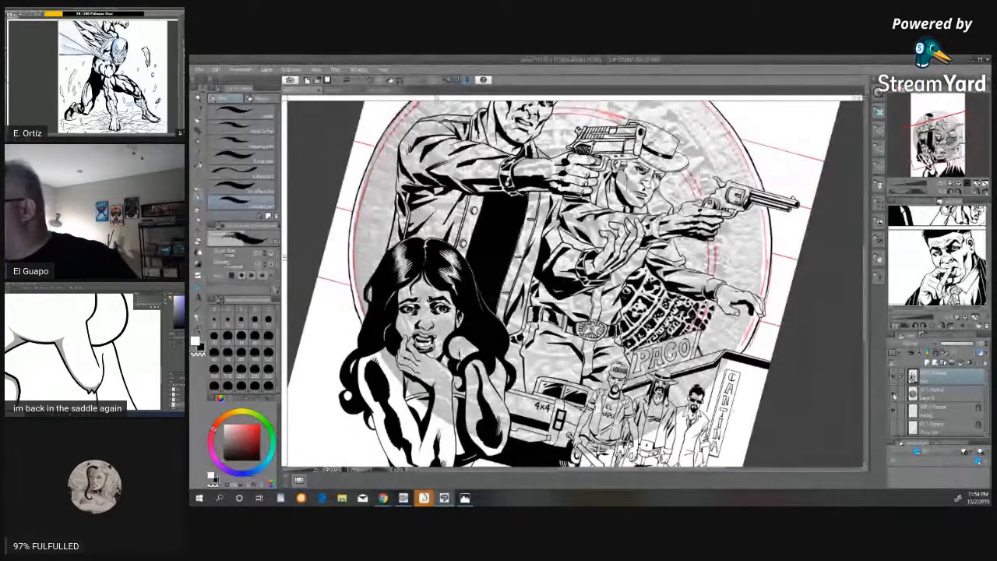
{"action": "left_click", "coordinate": [894, 396]}
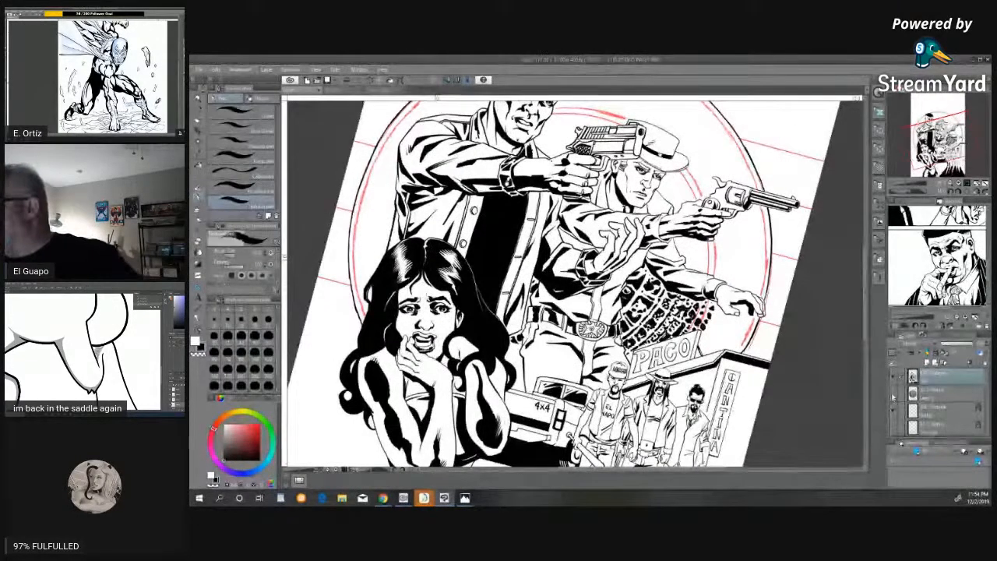
{"action": "left_click", "coordinate": [895, 396]}
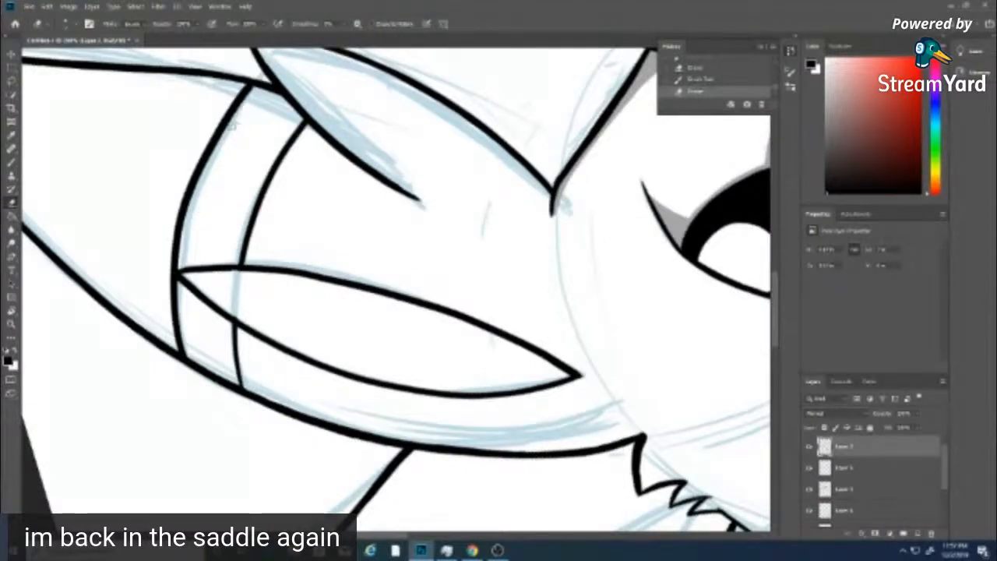
- Switch to the Photoshop cartoon drawing and refine the curved band line and its upper joint with the Brush and Eraser
{"action": "key", "text": "b"}
{"action": "left_click_drag", "start_coordinate": [241, 93], "coordinate": [252, 81]}
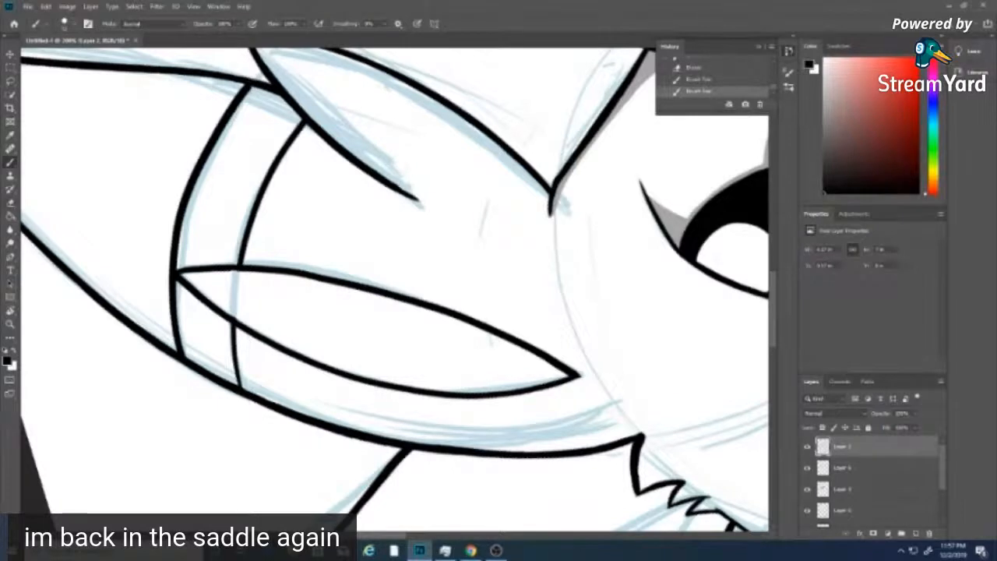
{"action": "key", "text": "e"}
{"action": "left_click_drag", "start_coordinate": [205, 187], "coordinate": [233, 131]}
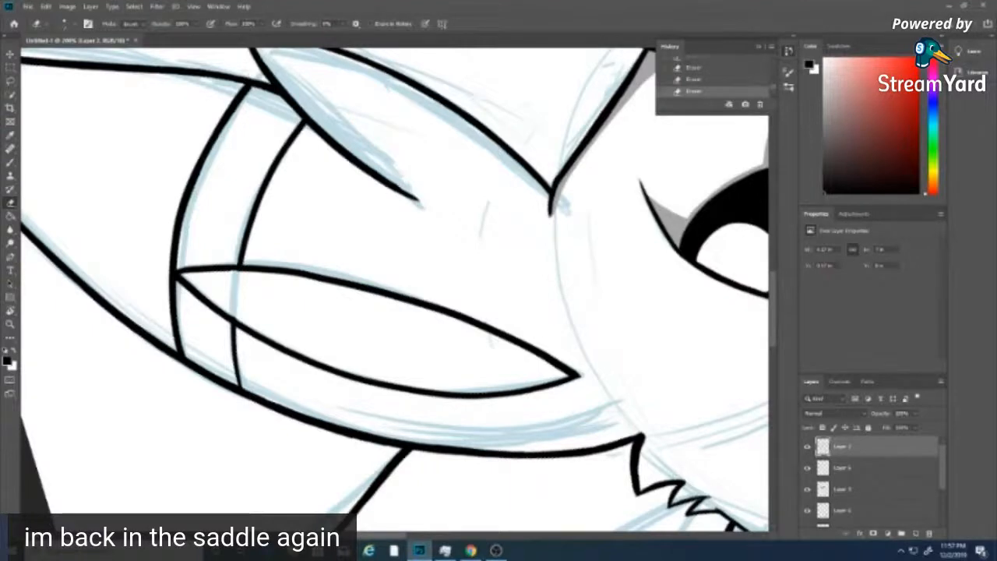
{"action": "key", "text": "b"}
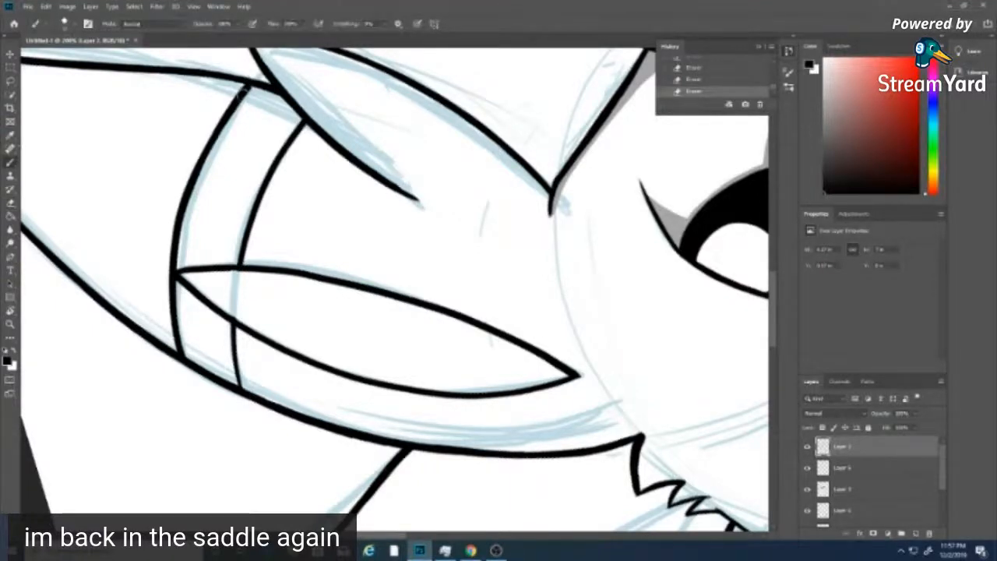